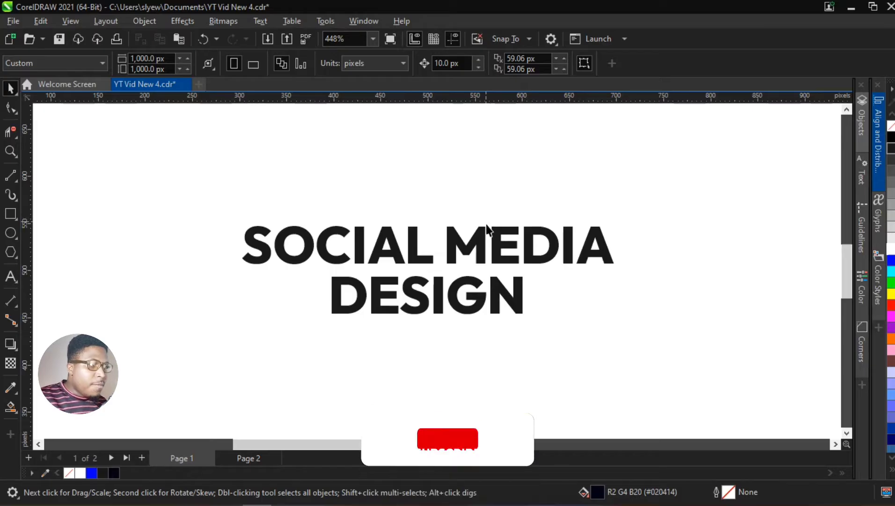
Delete the SOCIAL MEDIA DESIGN text from the page.
scroll(487, 229, down, 3)
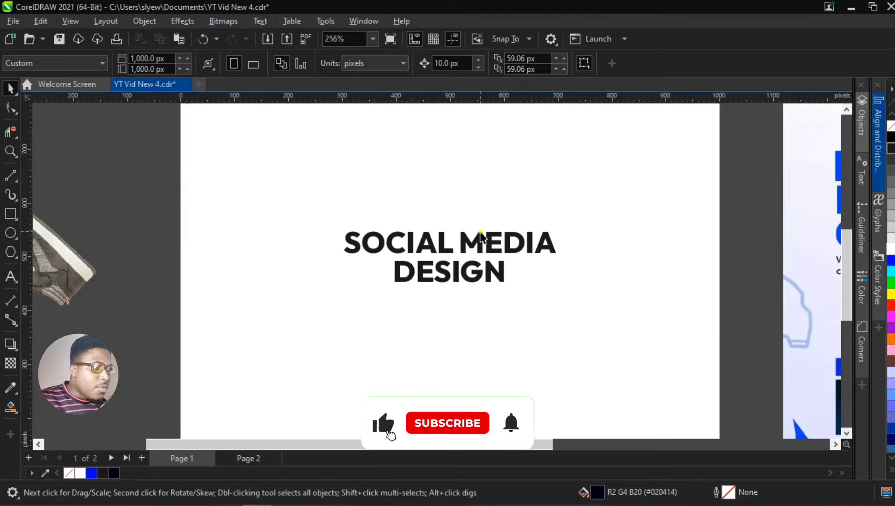
click(481, 236)
scroll(448, 283, down, 3)
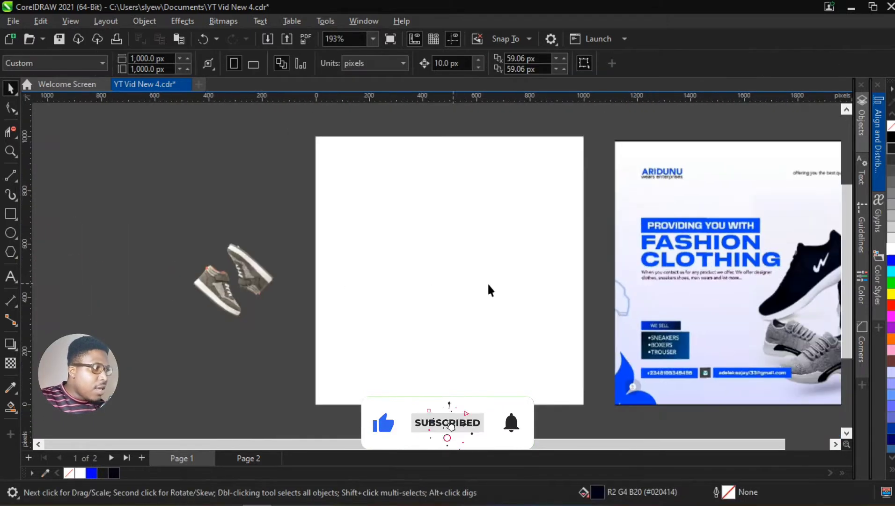
Centre the reference flyer on the page and examine its layout and the separate cut-out sneakers picture.
drag(637, 256, 347, 246)
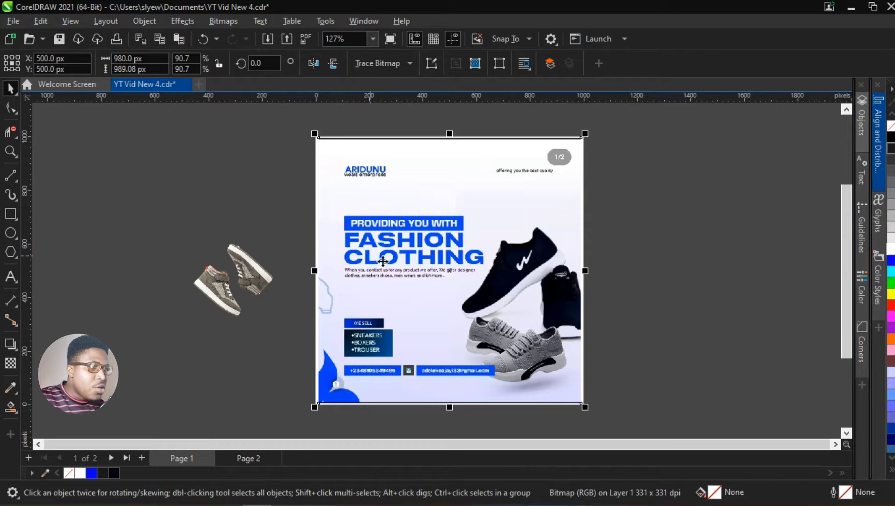
scroll(386, 253, up, 3)
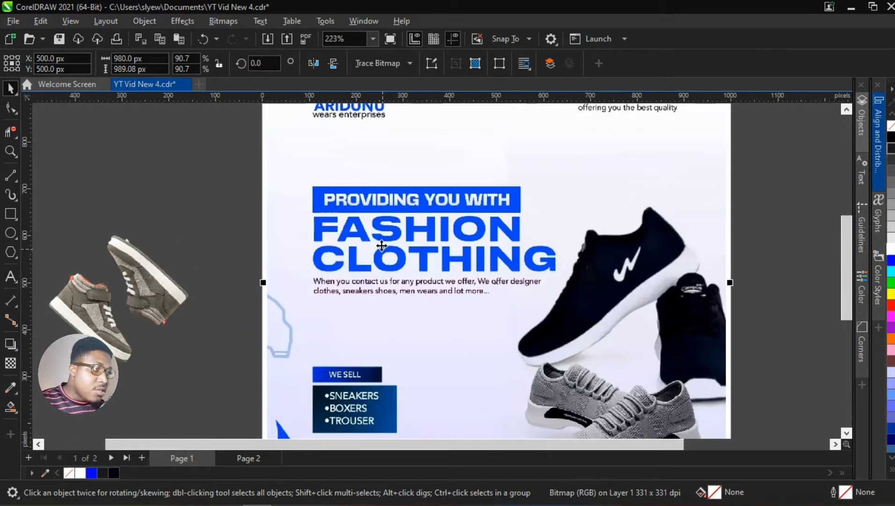
scroll(377, 250, down, 2)
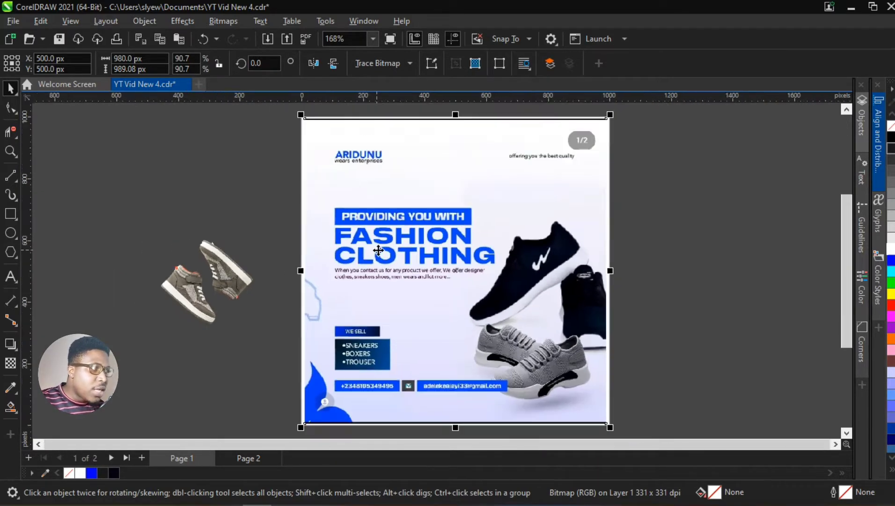
scroll(390, 265, up, 2)
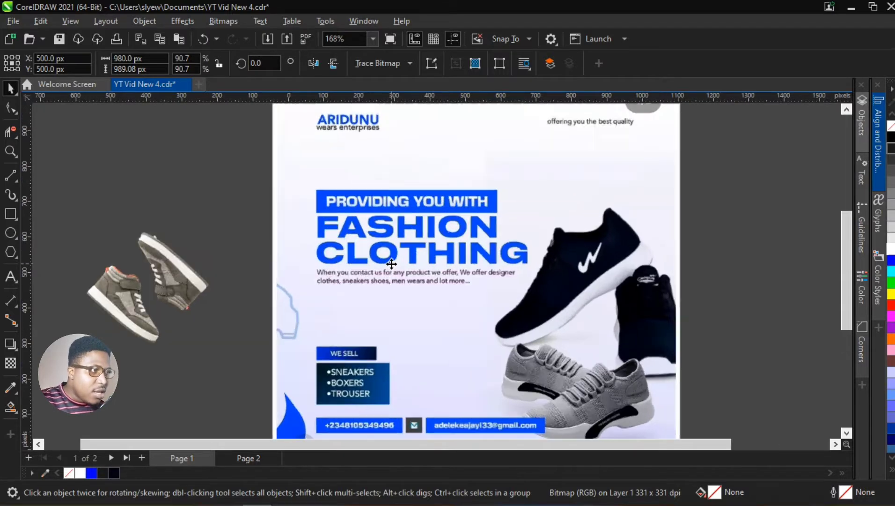
scroll(391, 264, down, 1)
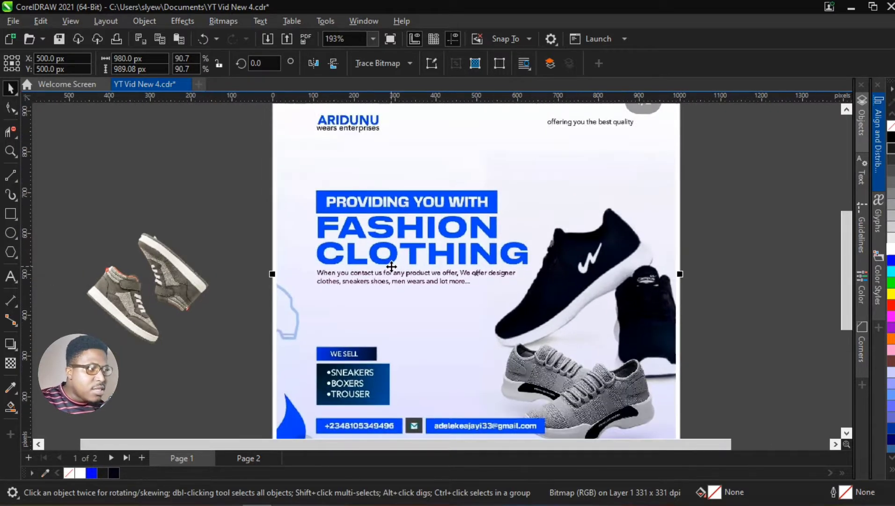
scroll(390, 267, down, 2)
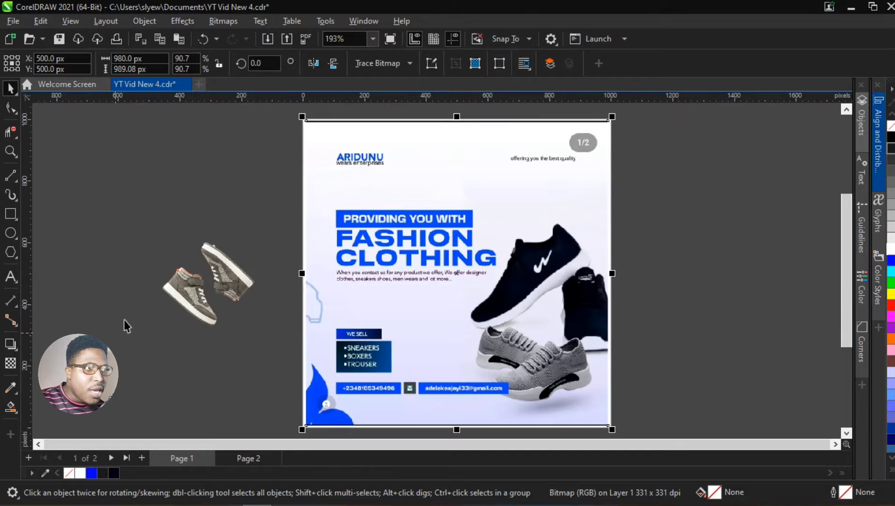
scroll(164, 298, up, 7)
scroll(259, 267, down, 3)
scroll(263, 228, up, 4)
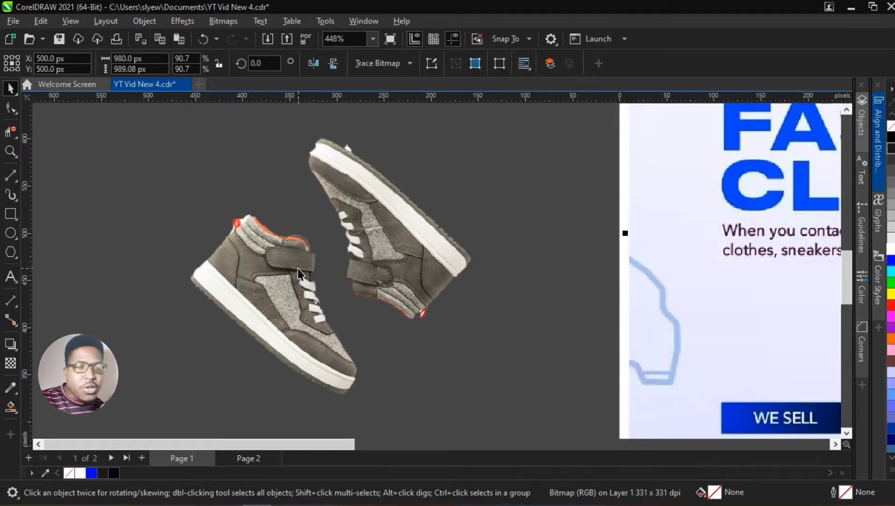
scroll(298, 269, down, 5)
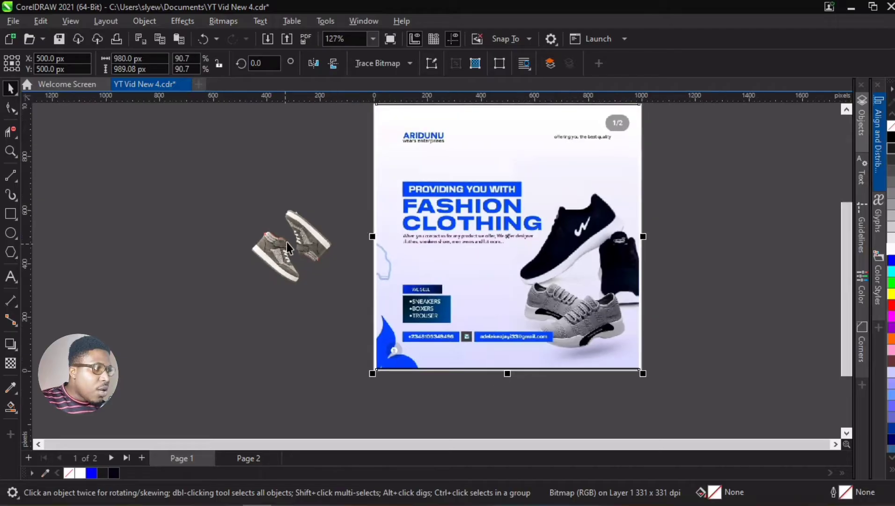
Move the reference flyer off the page into the empty area on the page's right.
click(461, 178)
scroll(462, 202, up, 2)
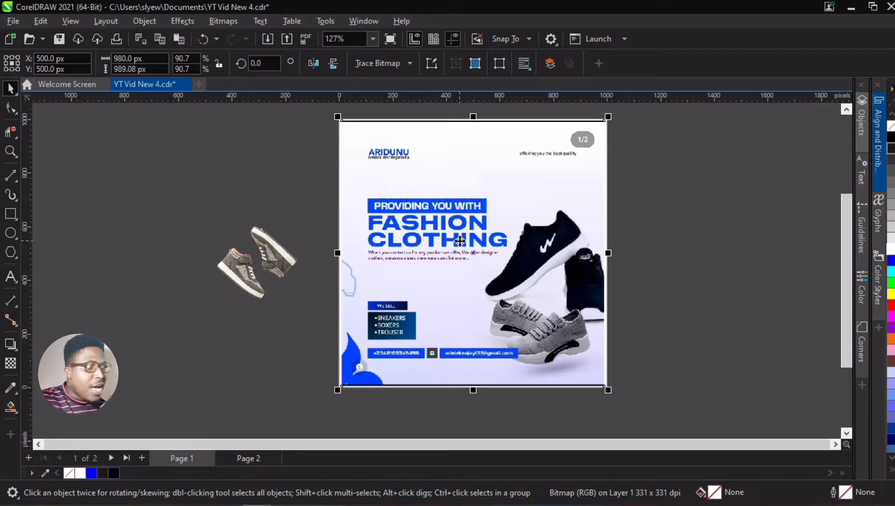
drag(460, 241, 679, 224)
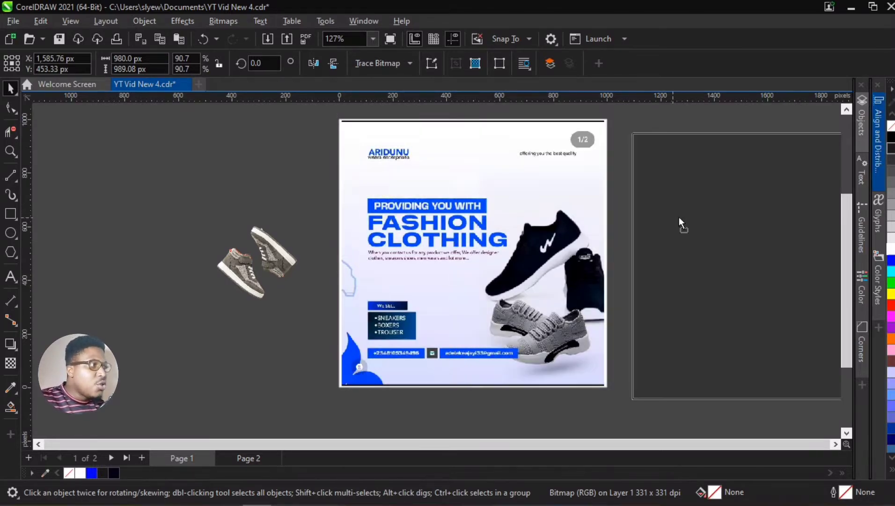
Draw a rectangle about 894 by 752 px over the page, with no fill and a dark navy outline.
click(10, 214)
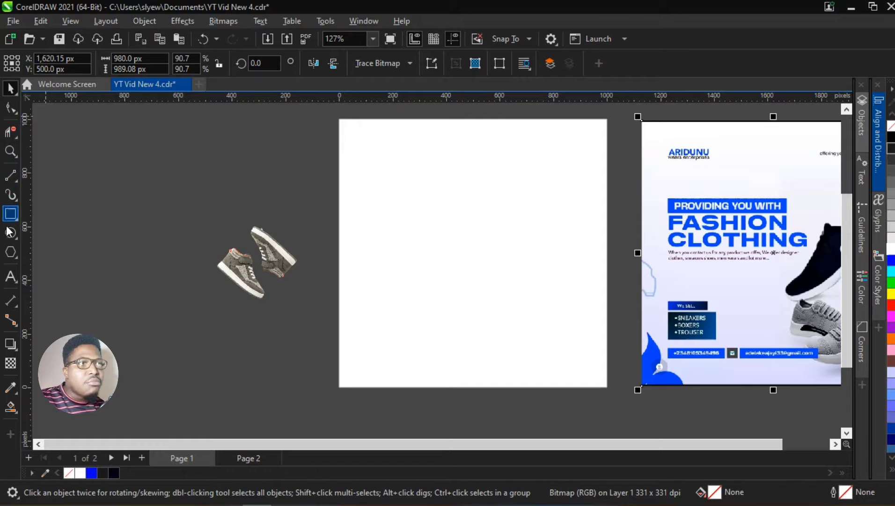
drag(333, 134, 574, 335)
click(78, 471)
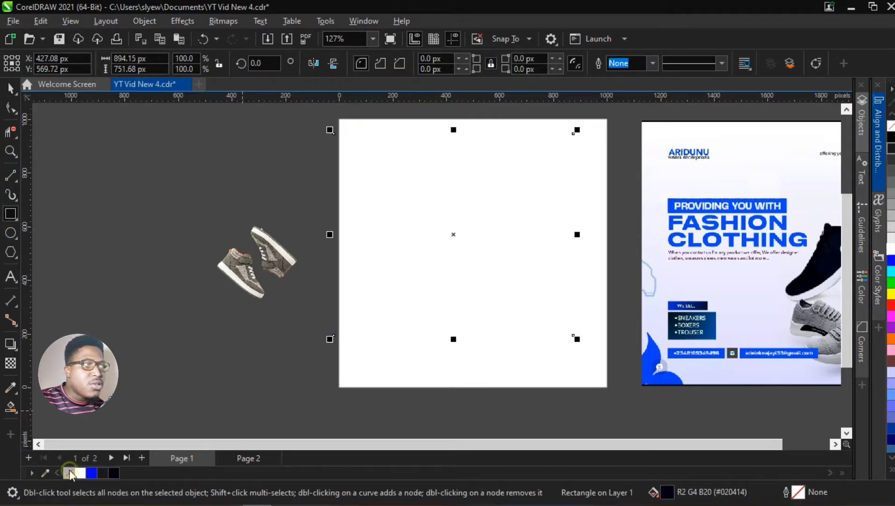
key(space)
right_click(112, 470)
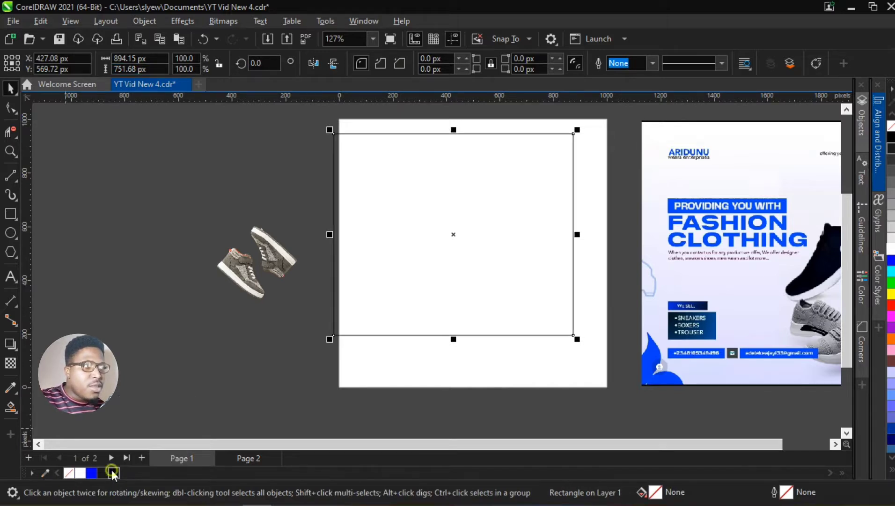
Resize the rectangle to 1000 by 1000 px and centre it on the page.
click(160, 60)
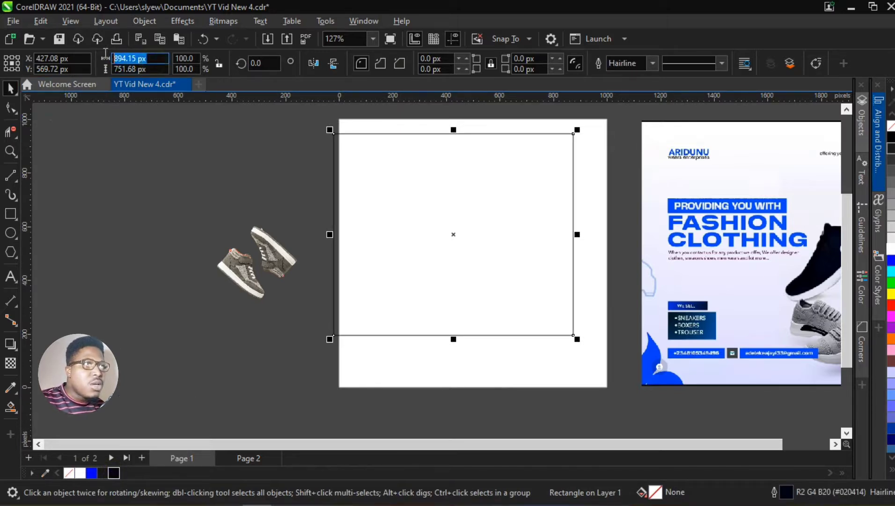
text(1000)
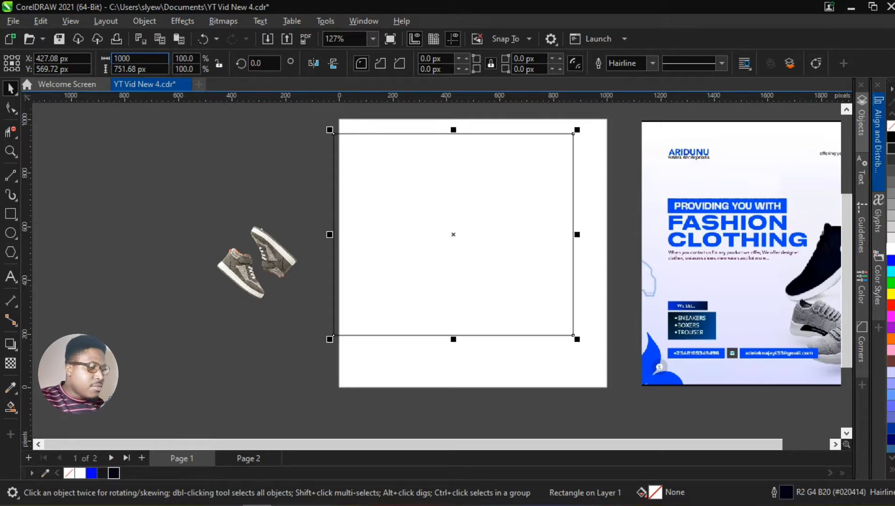
key(Tab)
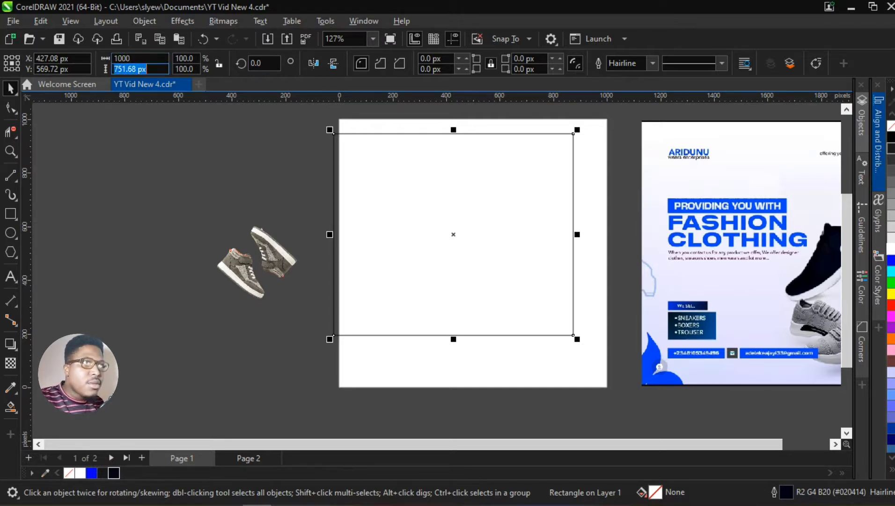
text(1,00)
text(000)
key(Return)
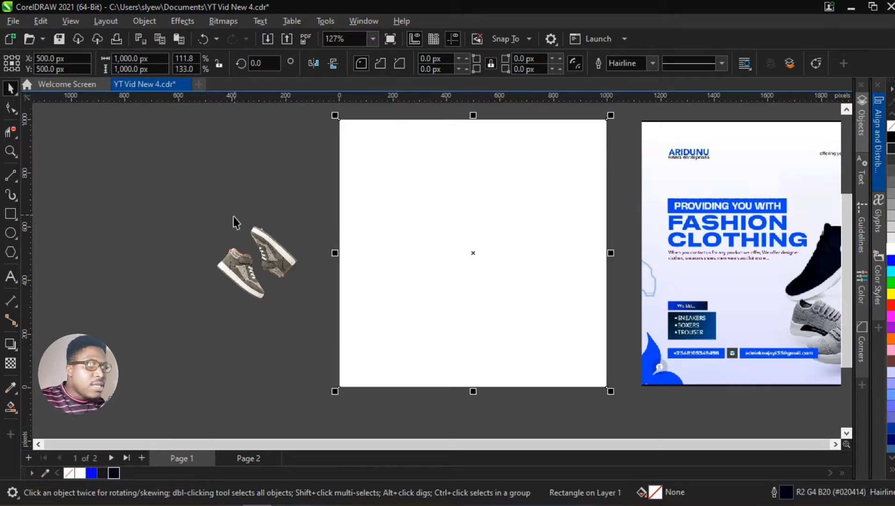
PowerClip the sneakers picture and the reference flyer together inside the page-sized square, and remove the square's outline.
scroll(233, 216, down, 3)
click(245, 245)
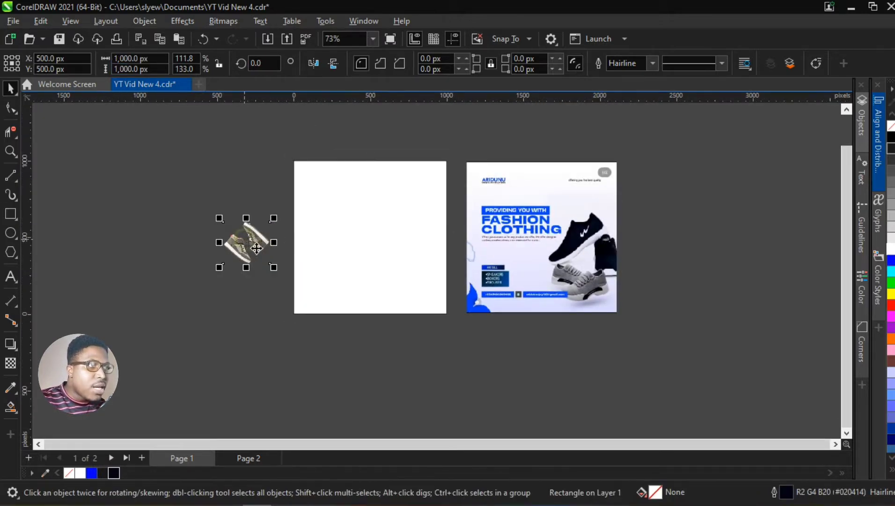
scroll(253, 246, up, 2)
shift+click(634, 211)
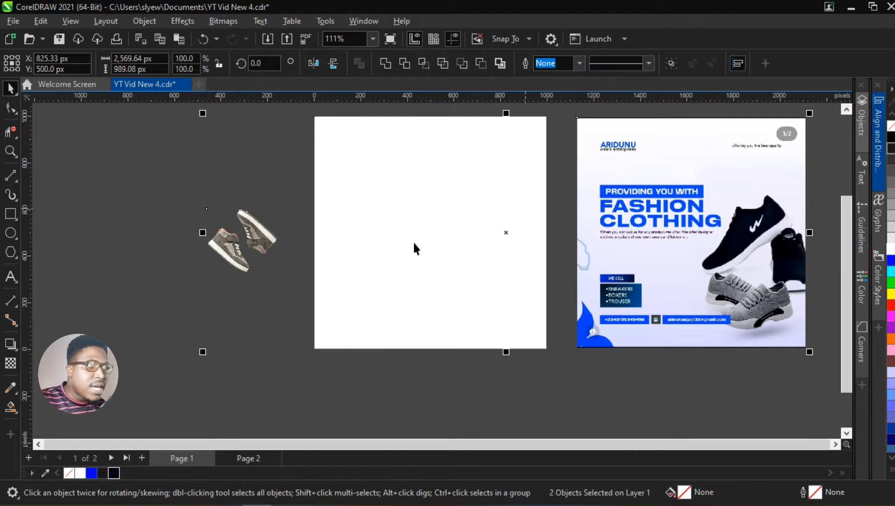
right_click(602, 208)
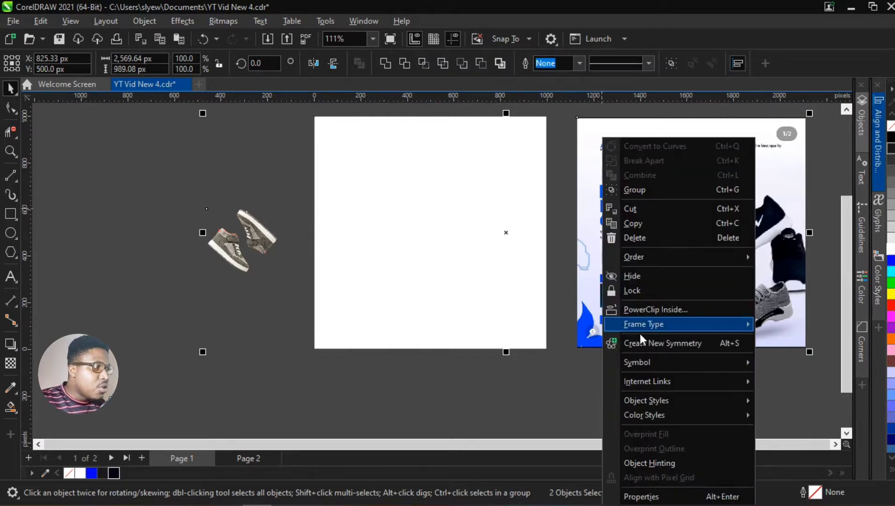
click(632, 310)
click(411, 236)
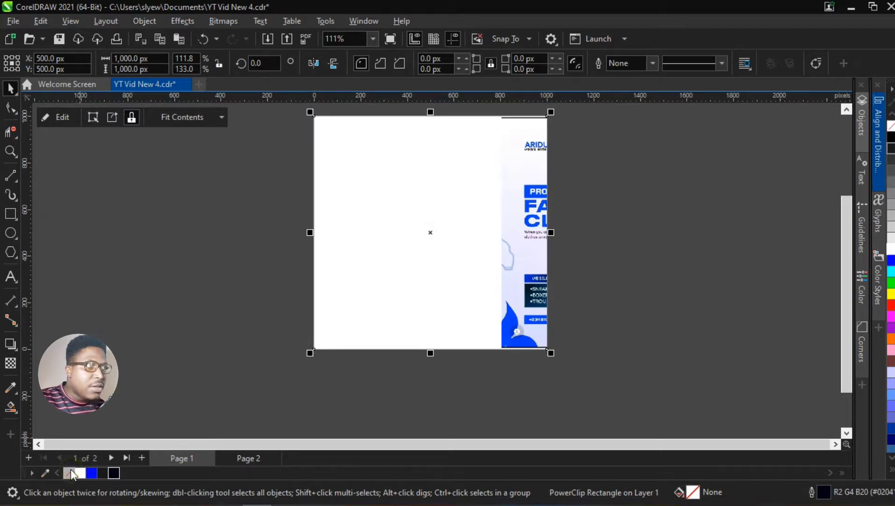
Open the PowerClip contents for editing and move the reference flyer clear of the frame's right edge.
double_click(397, 278)
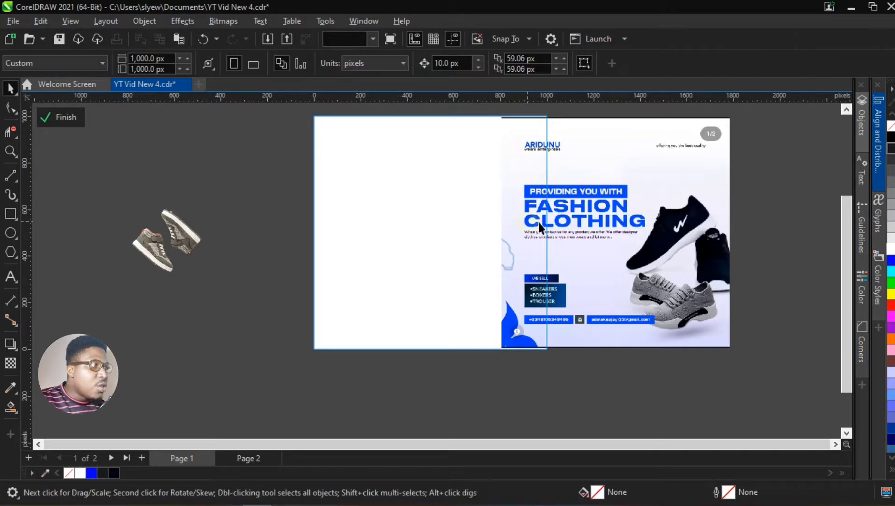
drag(541, 228, 630, 227)
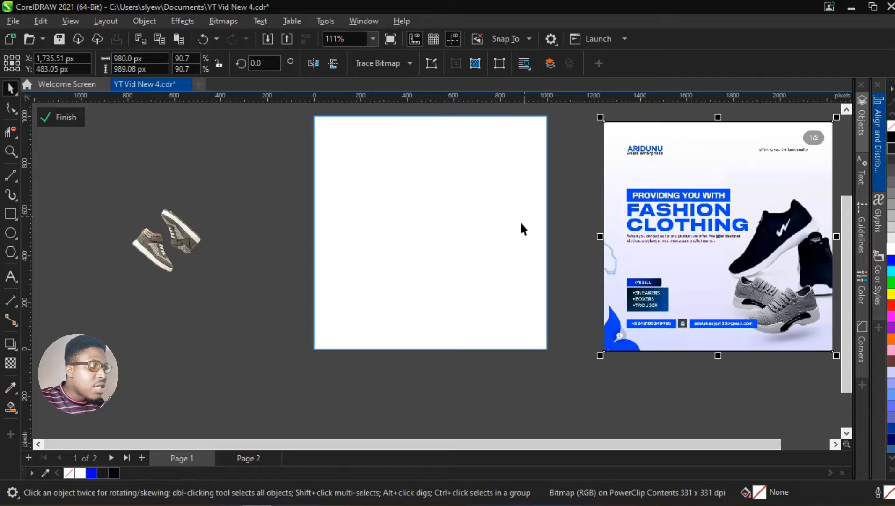
scroll(524, 228, down, 2)
scroll(513, 168, up, 1)
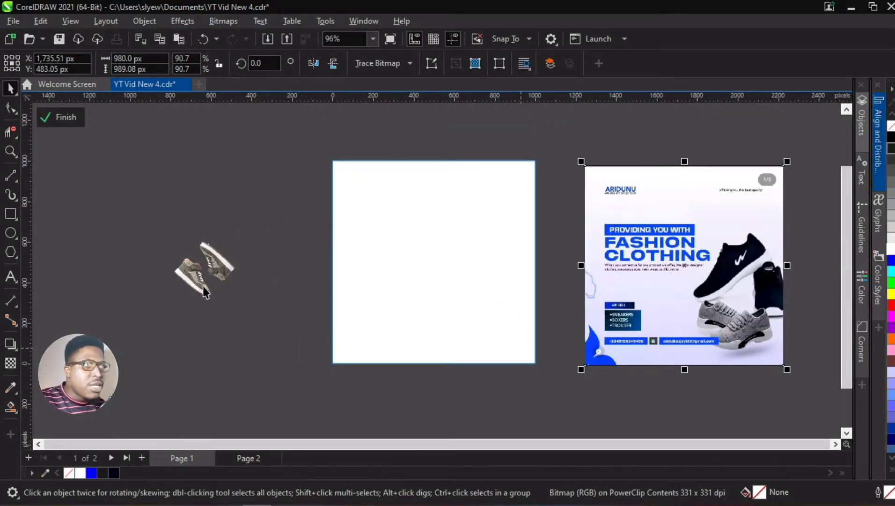
Draw a square about 1049 px wide inside the PowerClip, centre it on the page and give it a dark navy outline.
click(11, 214)
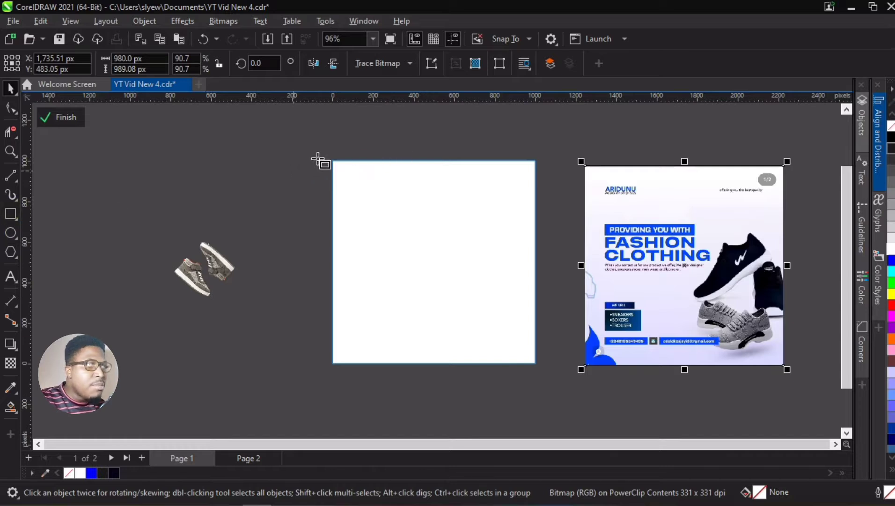
drag(329, 155, 542, 349)
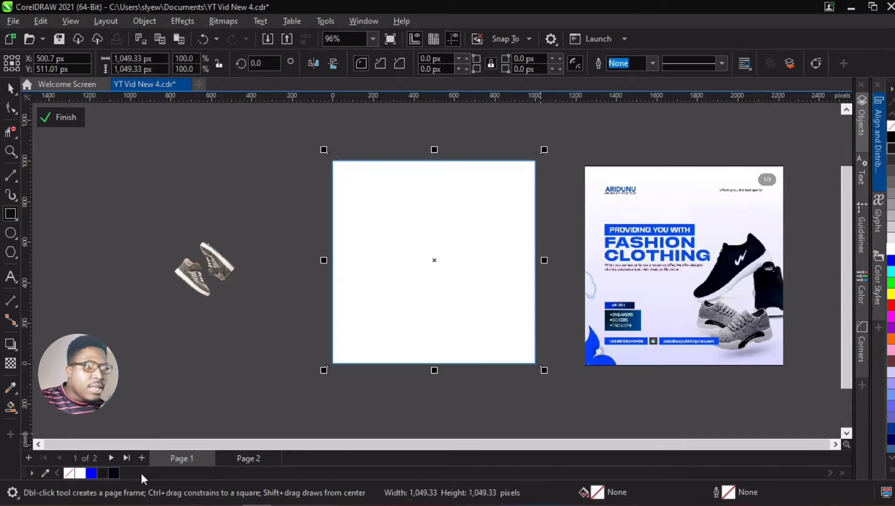
key(p)
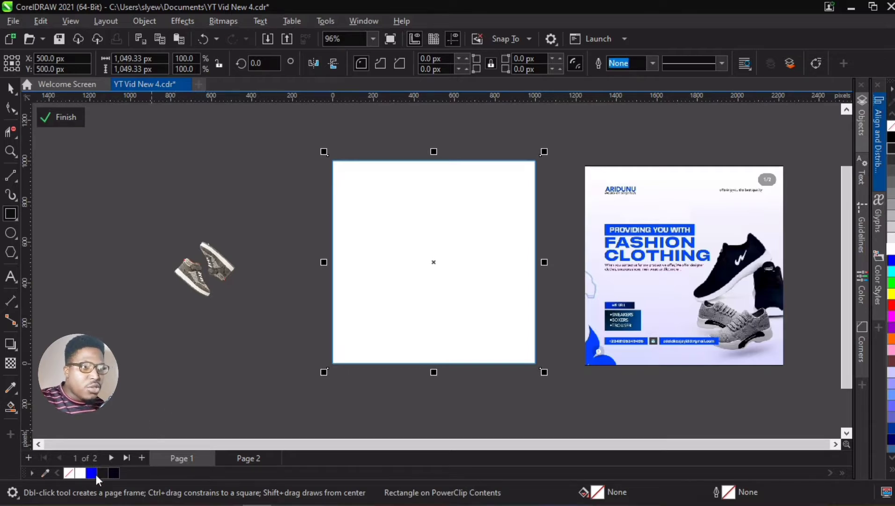
right_click(115, 471)
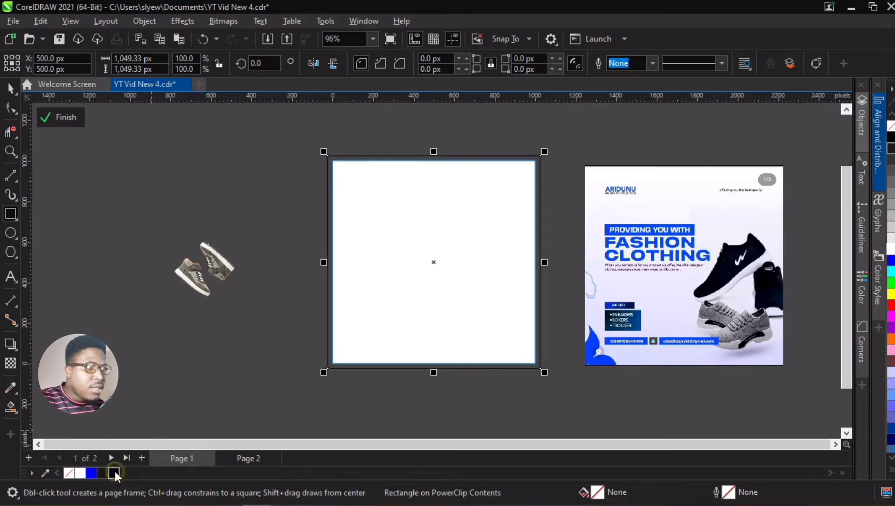
click(11, 90)
Examine the reference flyer's background shading, shoe placement and lower text blocks.
scroll(459, 300, up, 1)
scroll(397, 265, down, 2)
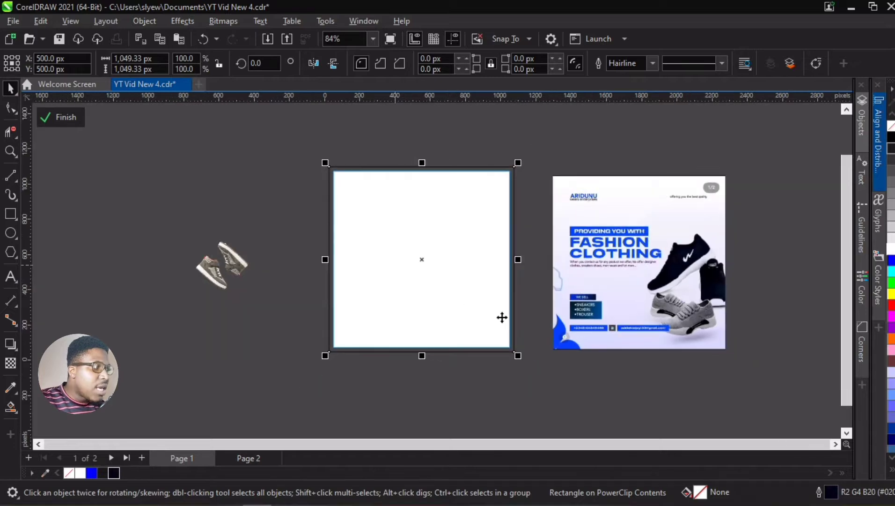
scroll(580, 330, up, 6)
scroll(591, 276, down, 4)
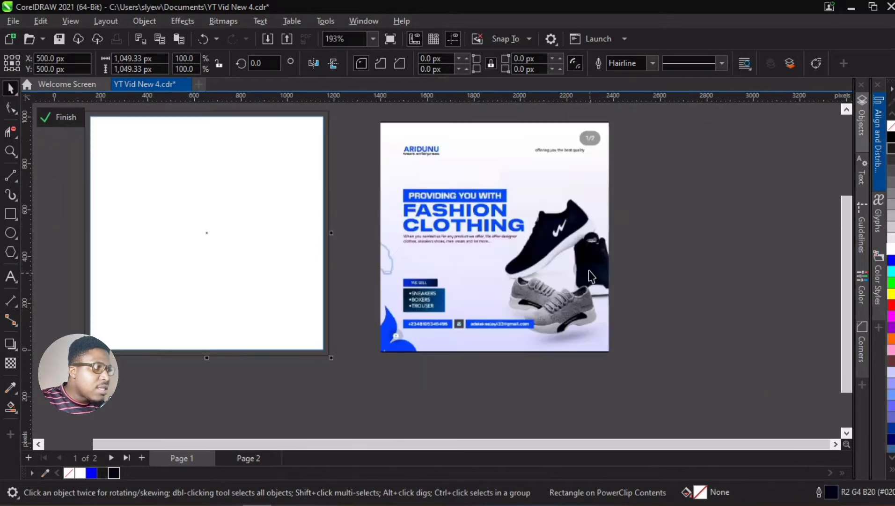
scroll(481, 167, up, 3)
scroll(473, 165, down, 2)
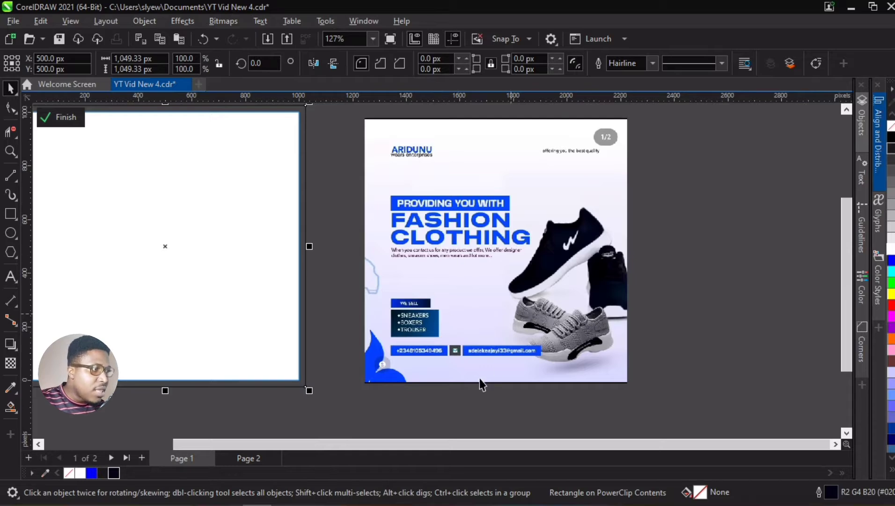
scroll(481, 384, up, 3)
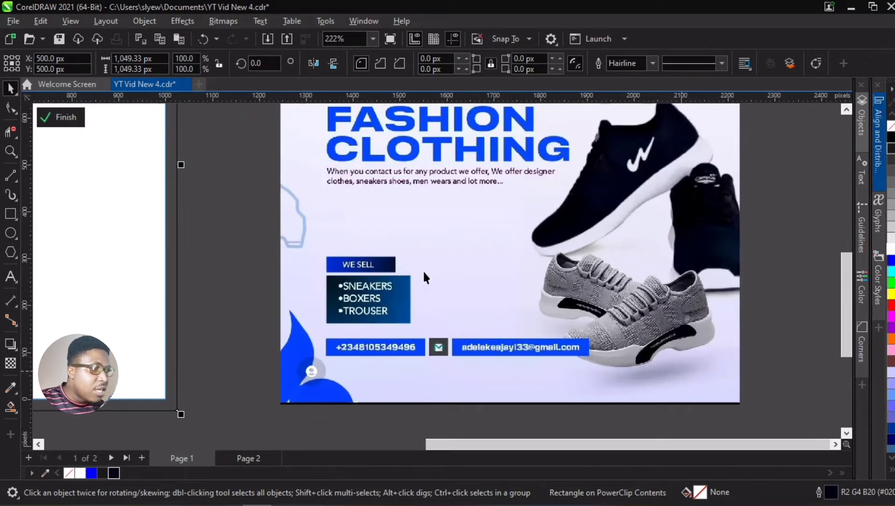
scroll(494, 366, down, 4)
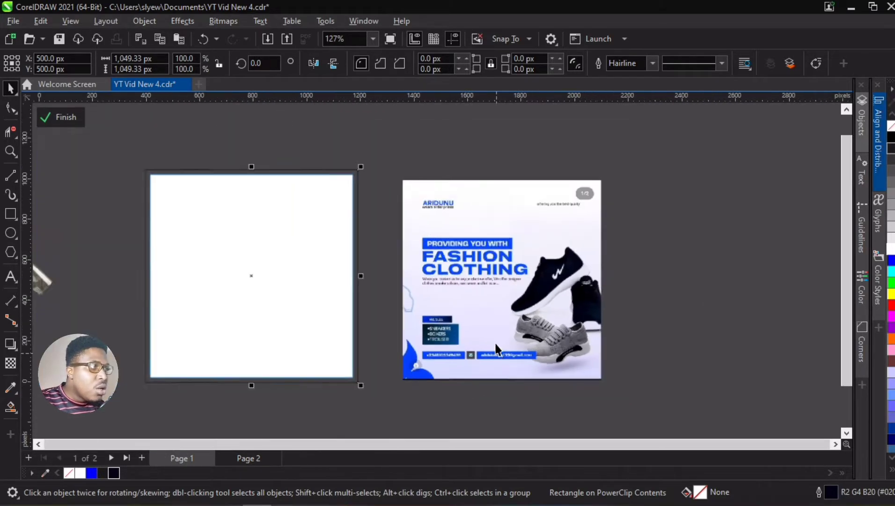
Apply a black-to-white fountain fill across the square, running from its lower-left area to its upper-right corner.
scroll(446, 205, up, 1)
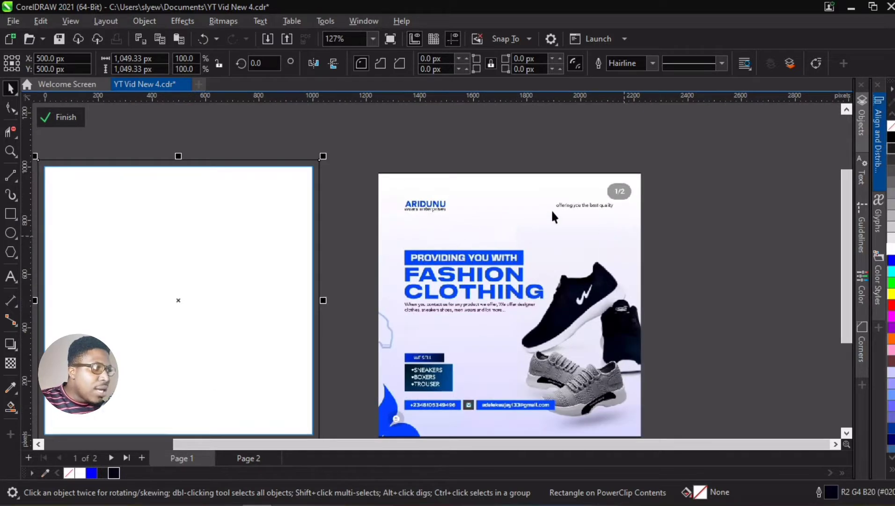
scroll(598, 193, down, 3)
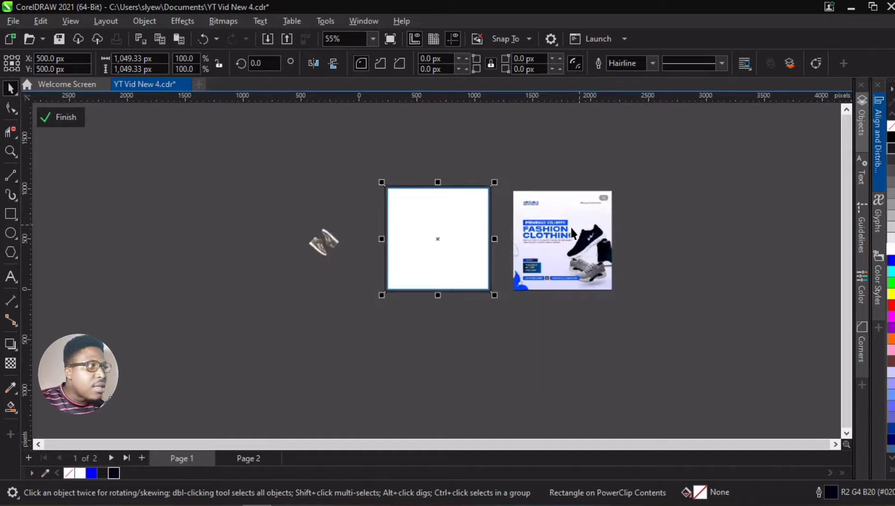
scroll(539, 234, down, 1)
scroll(456, 240, up, 2)
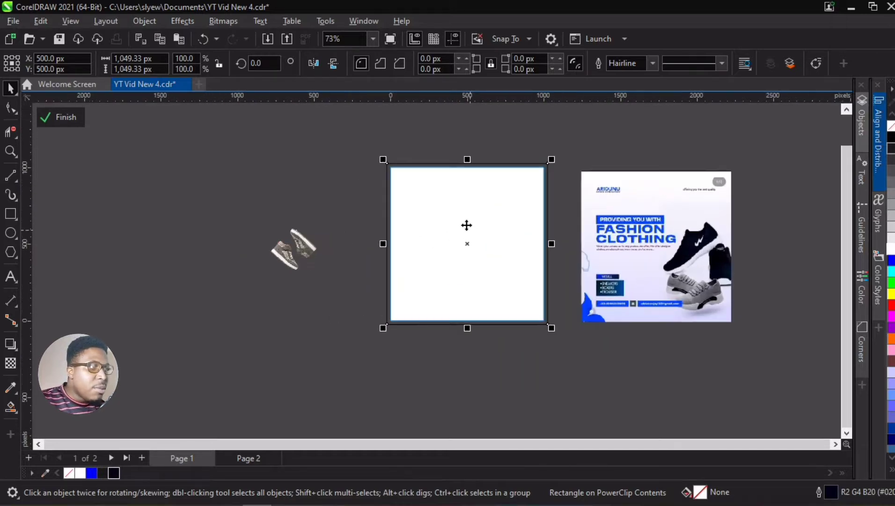
click(11, 409)
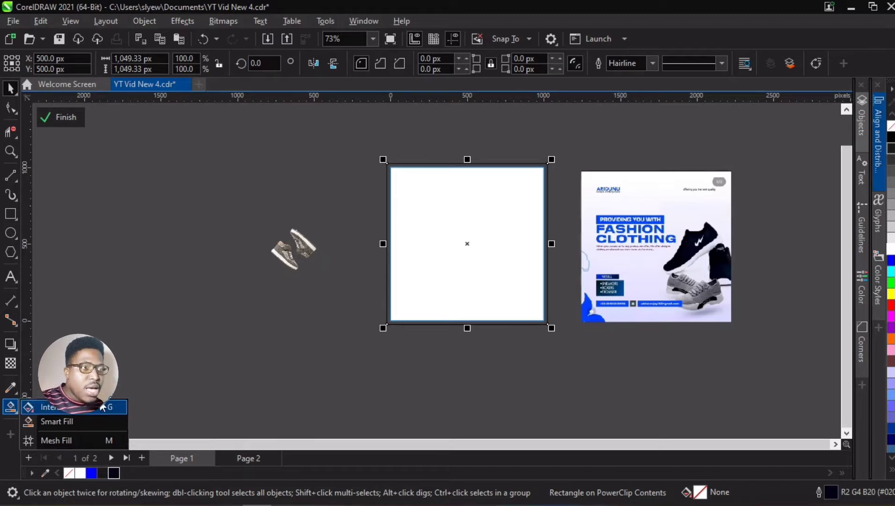
click(451, 304)
key(g)
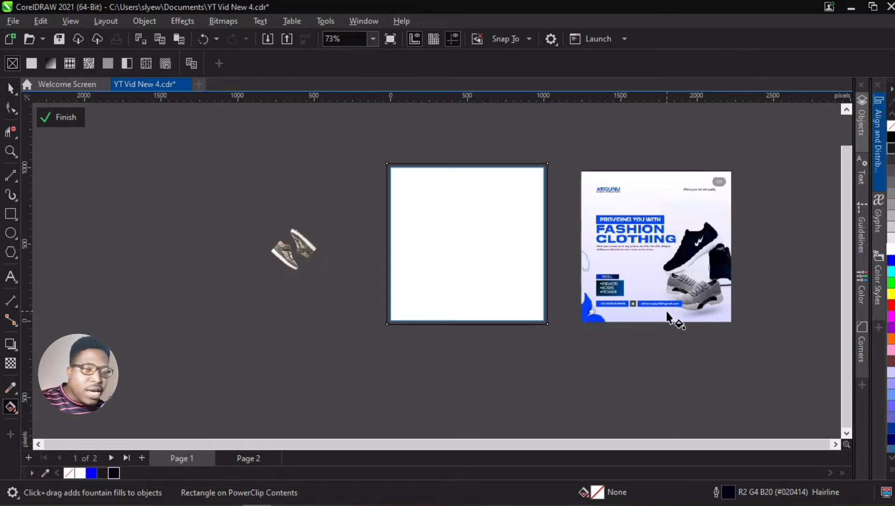
drag(518, 245, 542, 163)
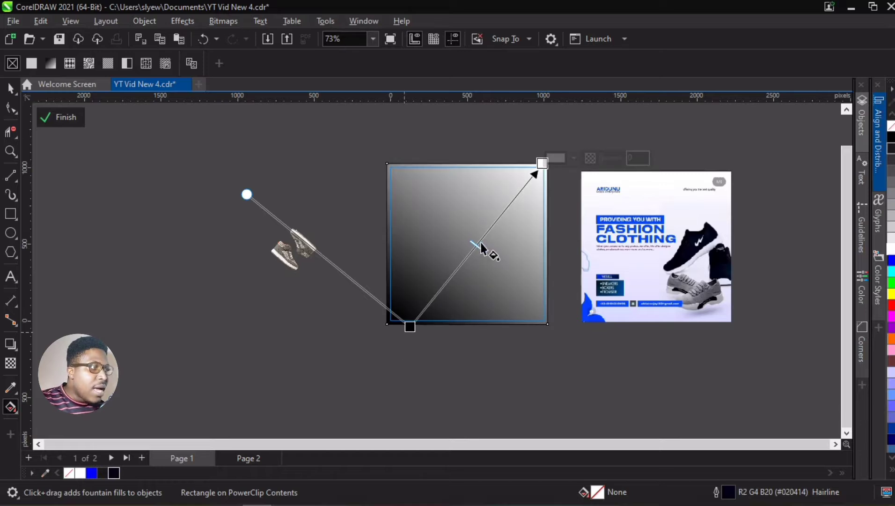
scroll(478, 251, up, 1)
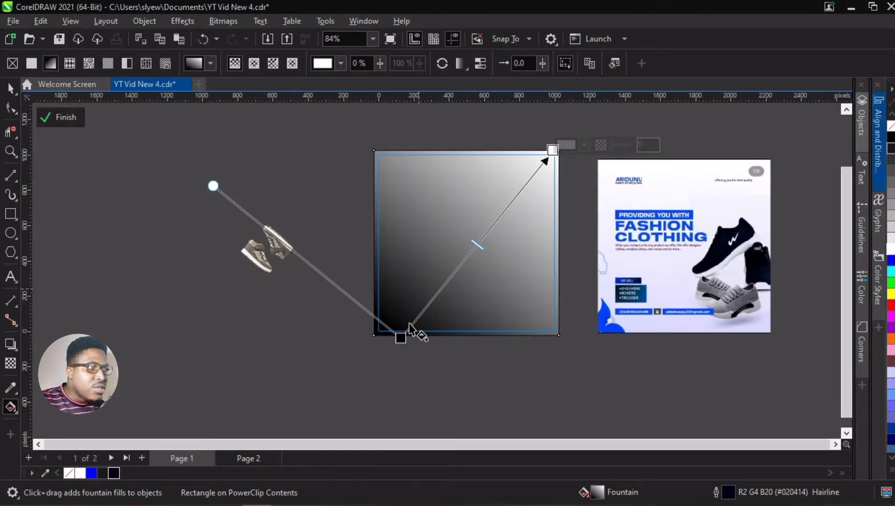
scroll(419, 279, down, 1)
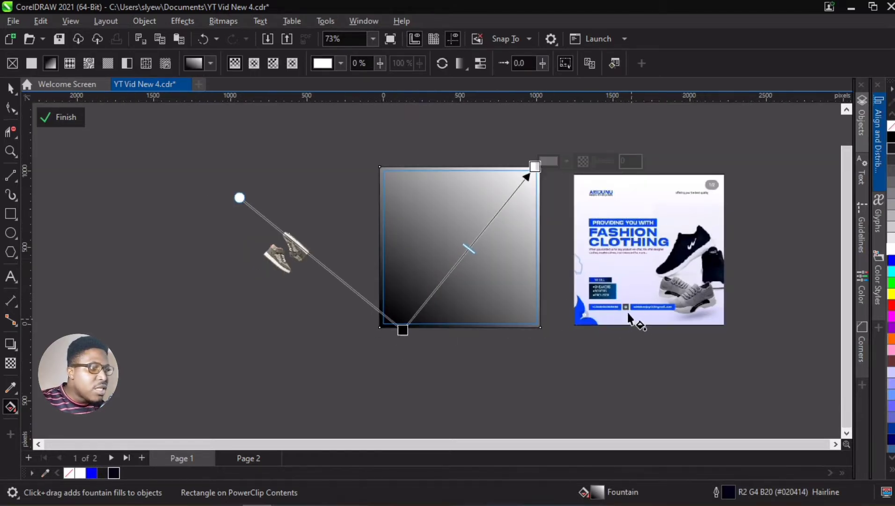
Set the fountain fill's lower-left starting colour to the blue from the document palette.
click(403, 328)
scroll(403, 328, up, 4)
scroll(401, 331, up, 3)
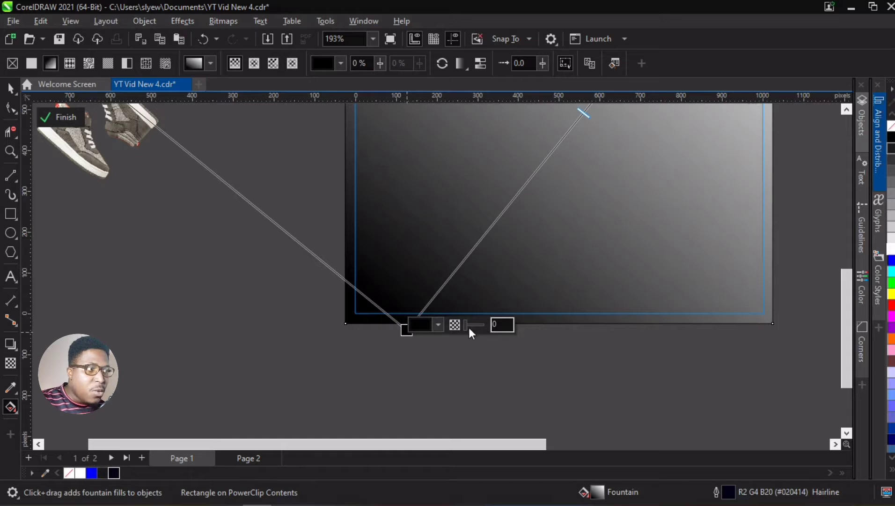
click(438, 326)
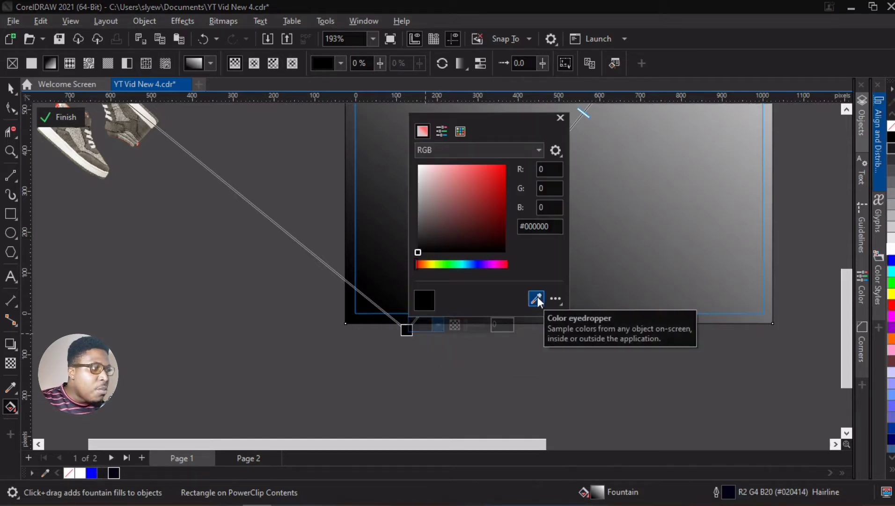
click(538, 297)
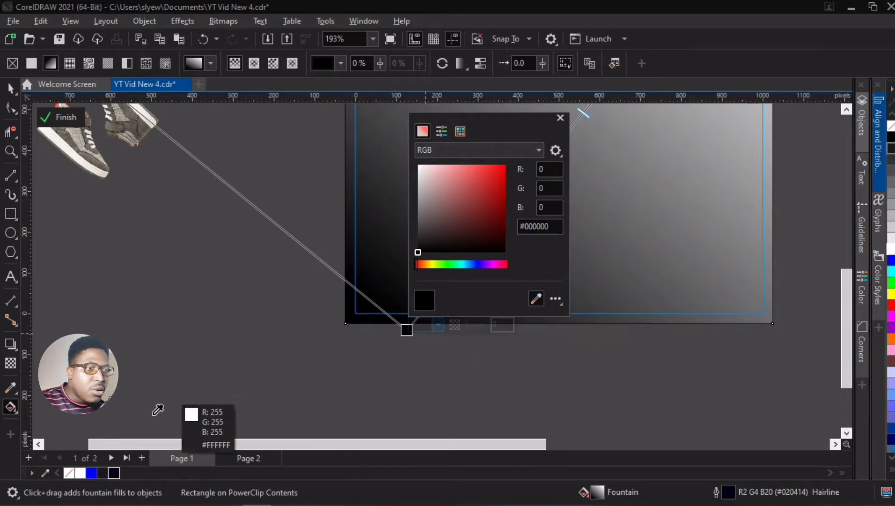
click(93, 473)
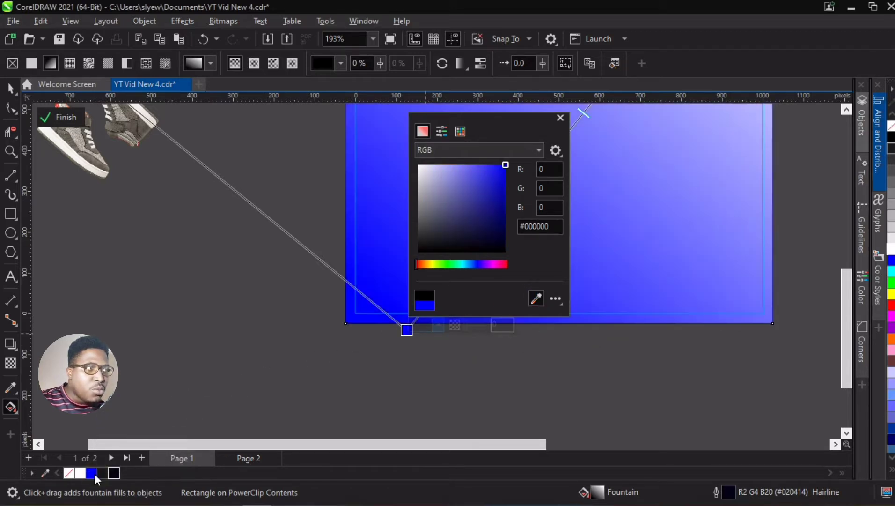
Remove the dark outline from the gradient-filled square.
click(11, 88)
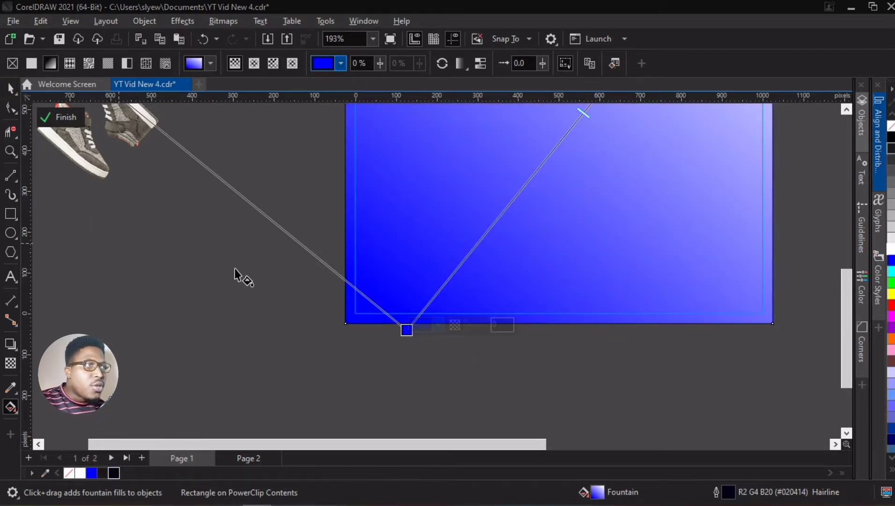
click(235, 269)
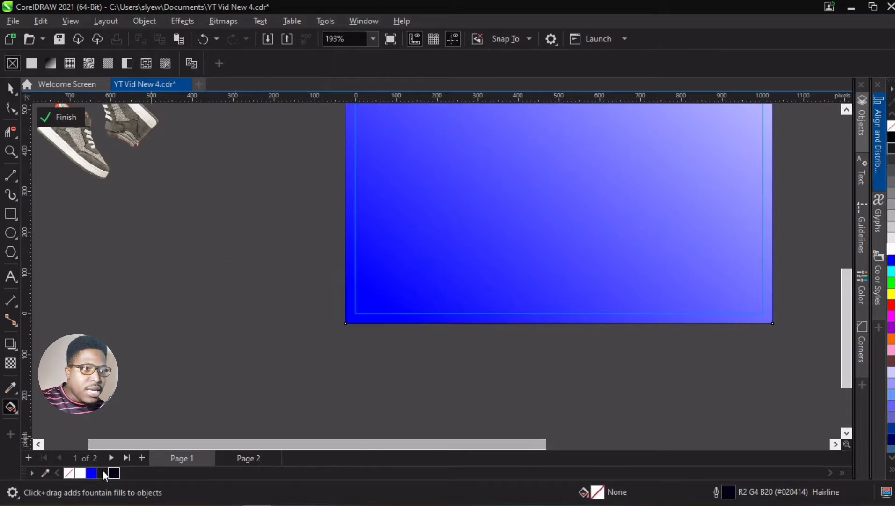
right_click(71, 473)
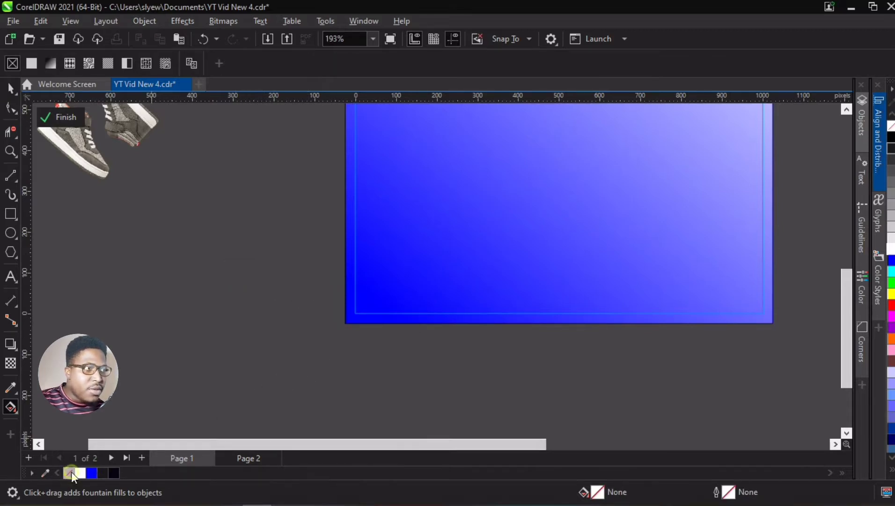
click(10, 88)
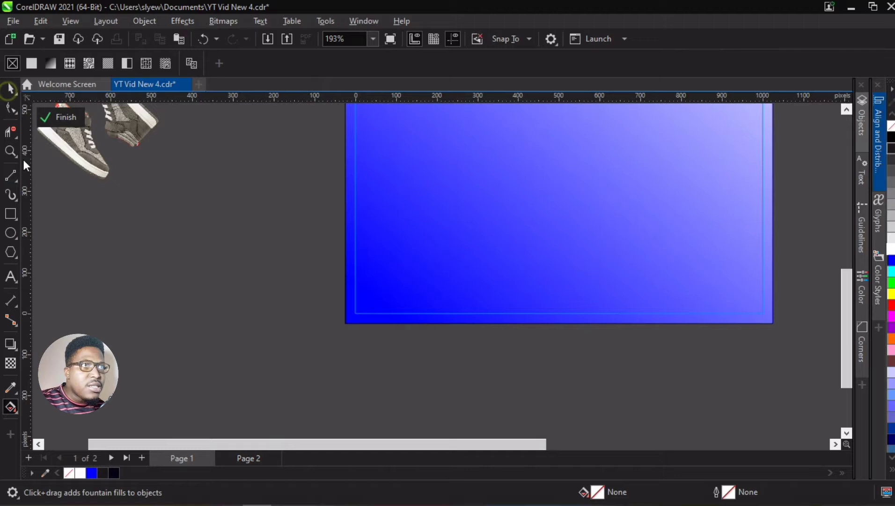
click(421, 234)
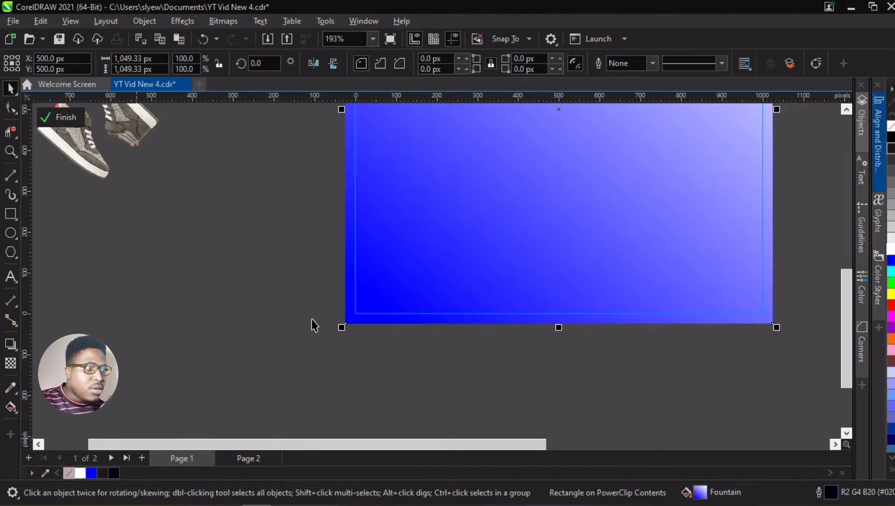
Soften the gradient to a pale blue by moving its blue start point well beyond the square's lower-left corner.
scroll(441, 294, down, 5)
scroll(561, 210, up, 2)
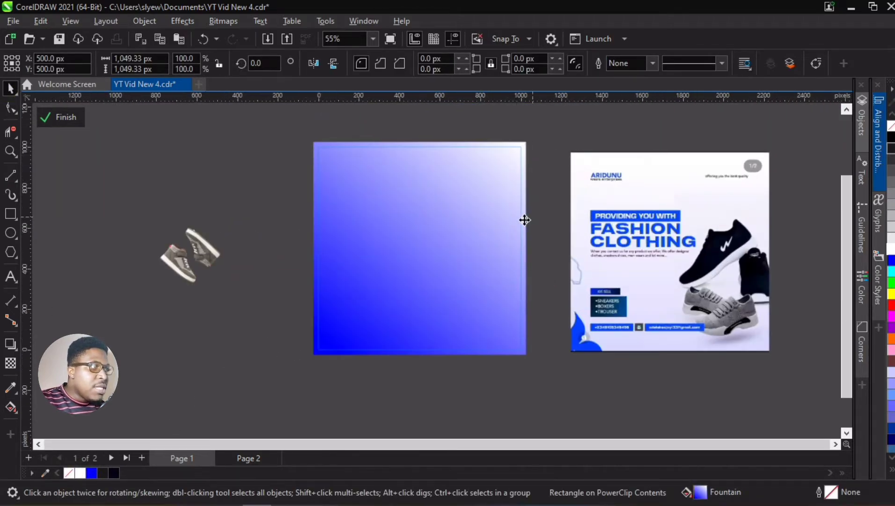
scroll(659, 314, up, 3)
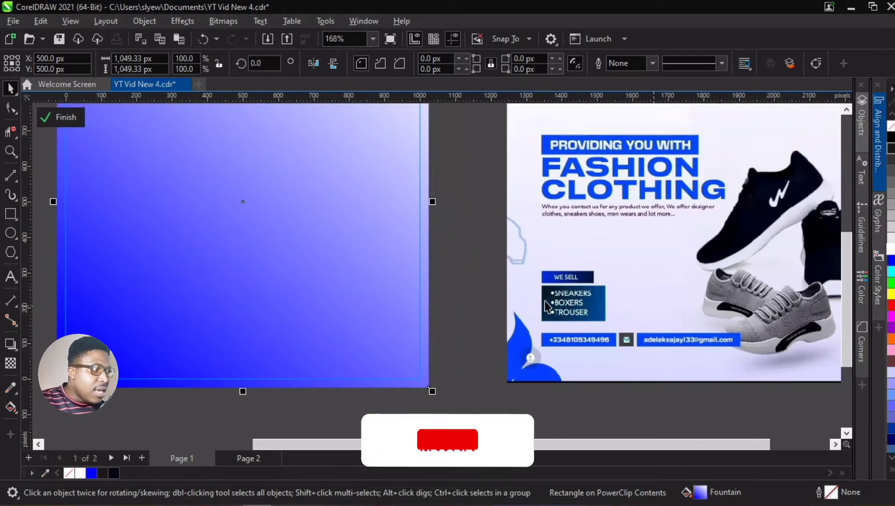
scroll(575, 258, down, 1)
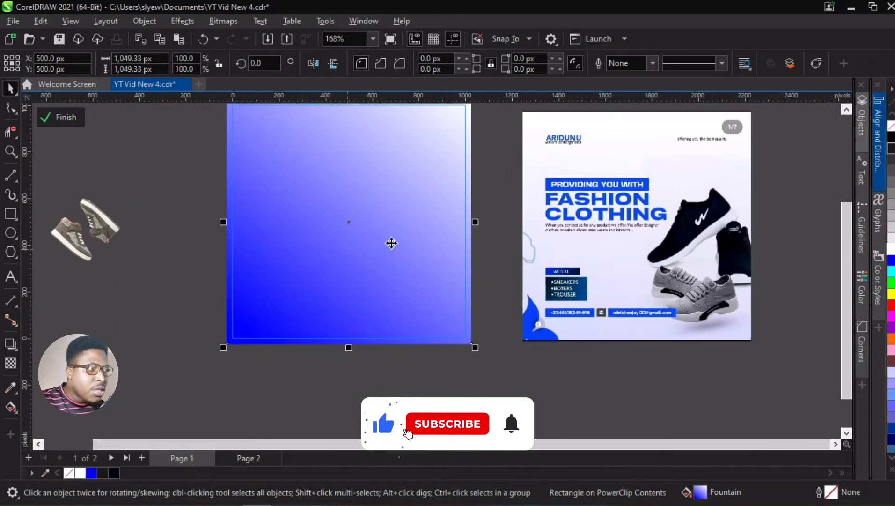
scroll(459, 251, down, 1)
scroll(354, 188, up, 1)
scroll(525, 202, down, 1)
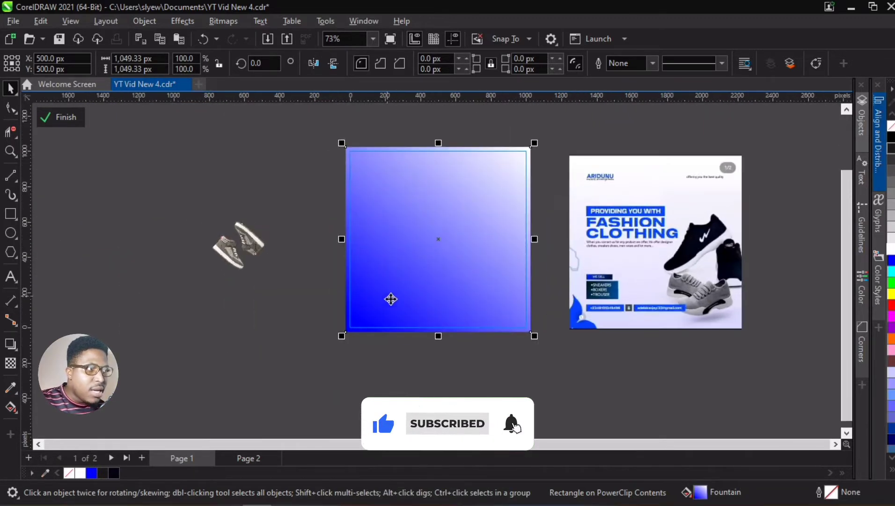
click(11, 407)
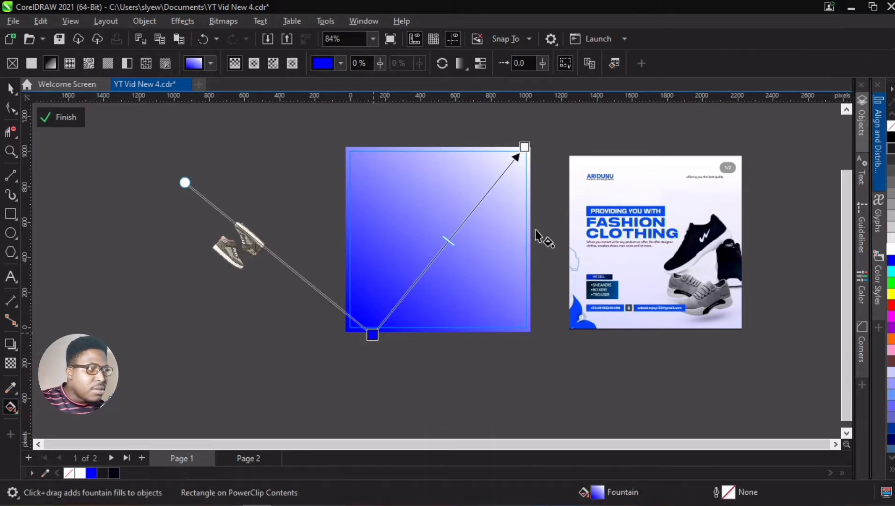
scroll(538, 234, down, 1)
drag(466, 239, 453, 257)
drag(407, 310, 293, 431)
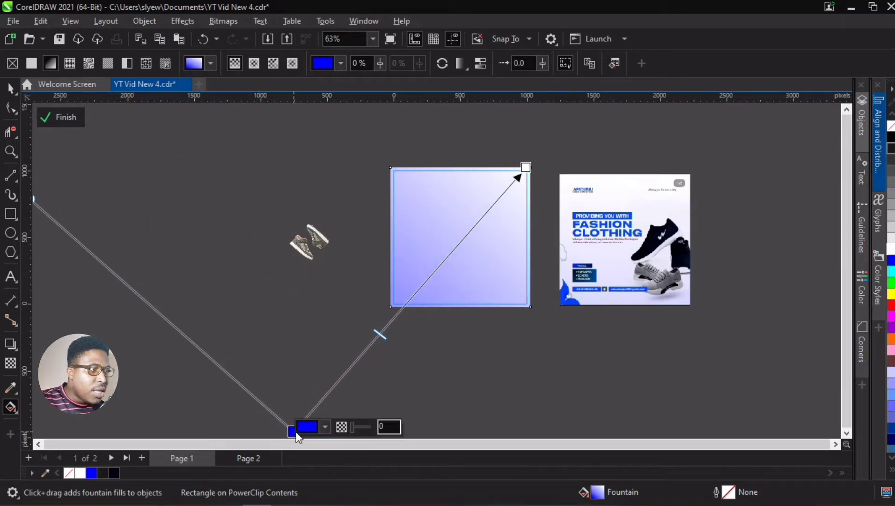
Lighten the square's gradient further by shifting its midpoint towards the blue end and moving the blue start point farther down.
scroll(445, 257, up, 4)
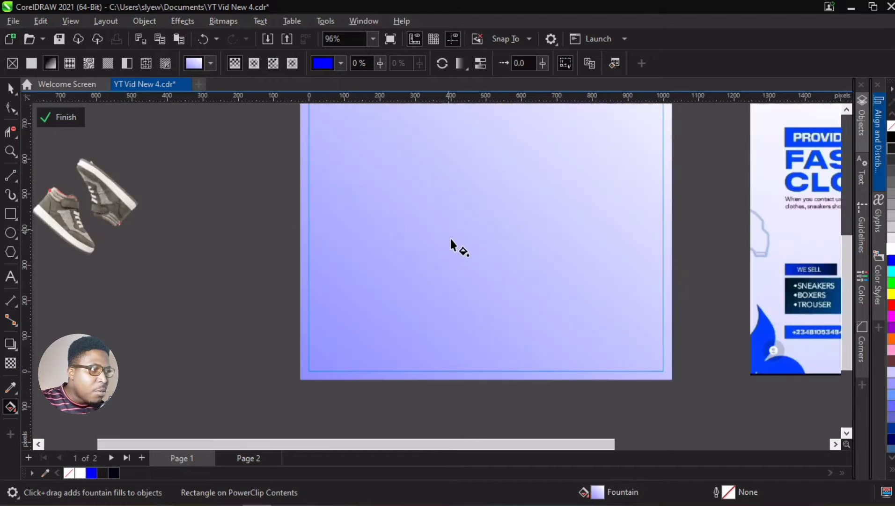
scroll(456, 246, down, 4)
scroll(453, 251, down, 1)
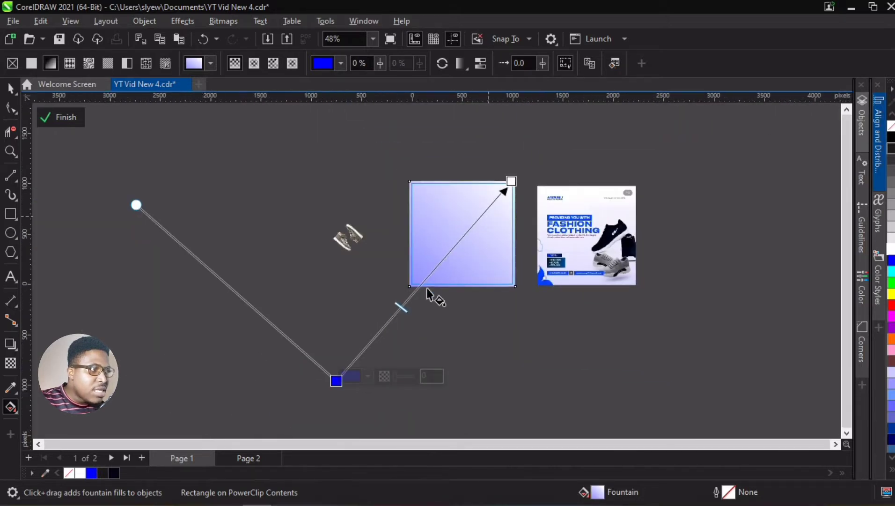
drag(401, 308, 391, 330)
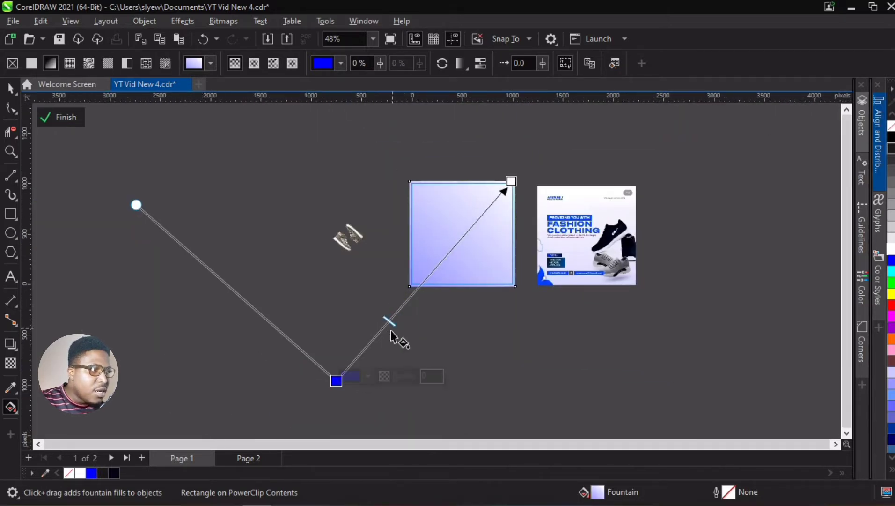
click(332, 380)
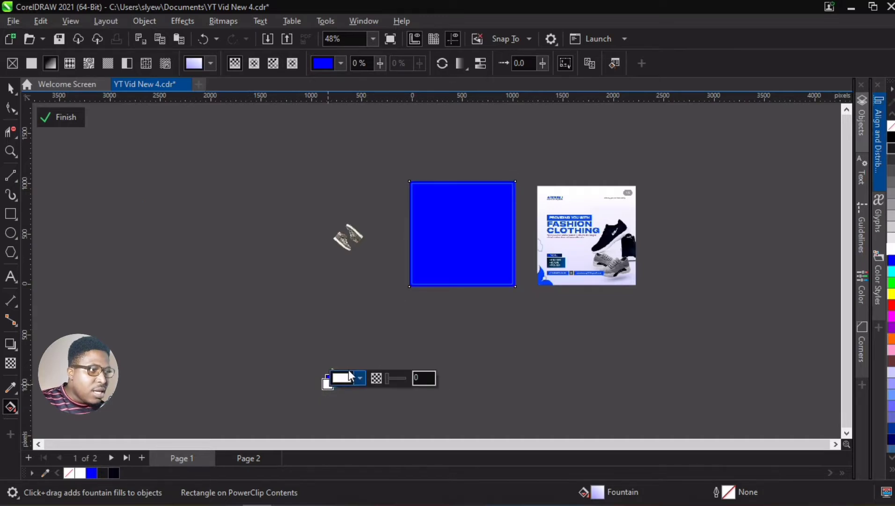
drag(337, 380, 336, 426)
scroll(453, 241, up, 1)
scroll(453, 241, up, 1)
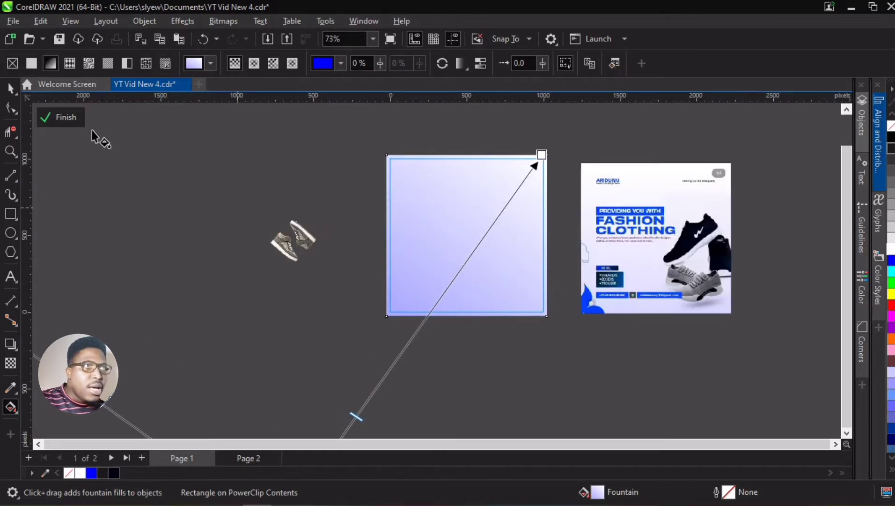
click(10, 88)
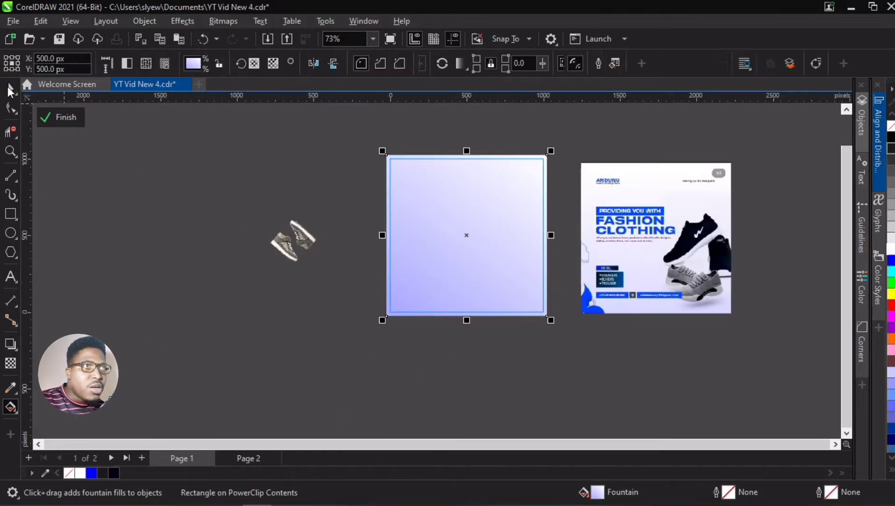
click(230, 151)
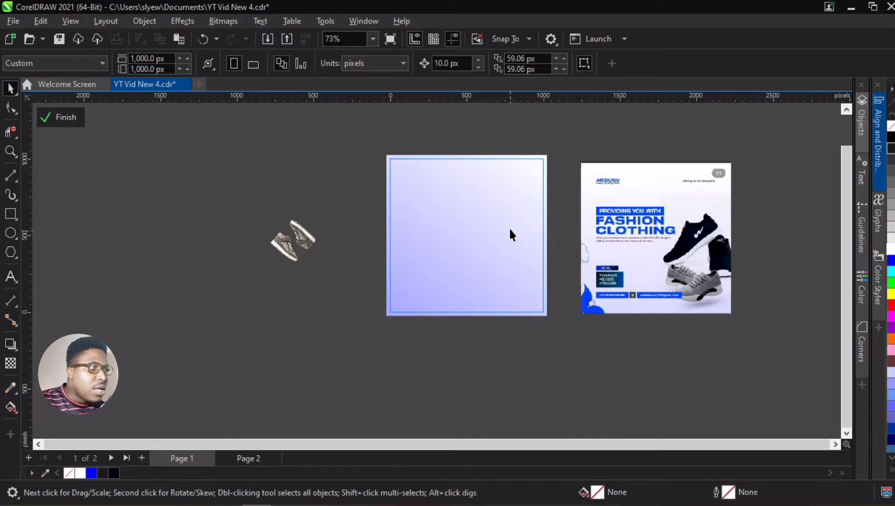
Move the sneakers picture to the far right and place the reference flyer just beside the gradient square's right edge.
scroll(510, 229, up, 1)
scroll(763, 209, up, 5)
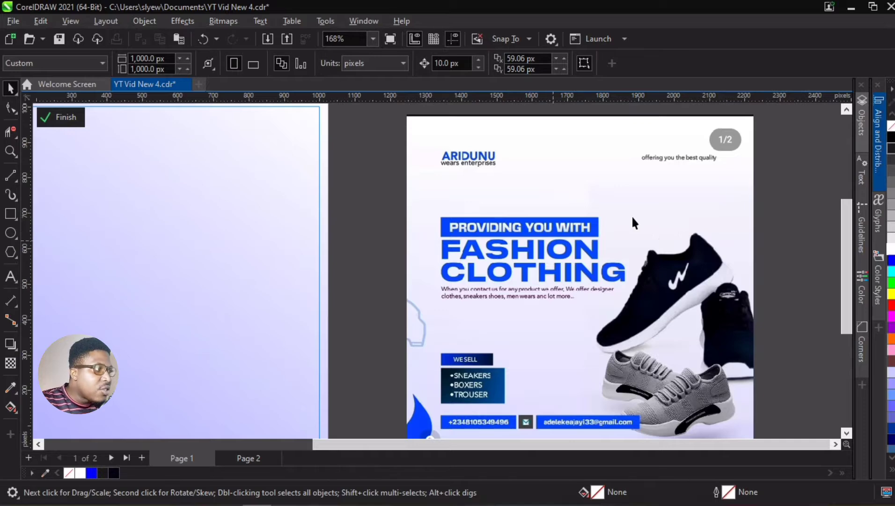
scroll(632, 223, down, 6)
drag(276, 248, 775, 226)
drag(566, 233, 357, 226)
scroll(103, 228, up, 3)
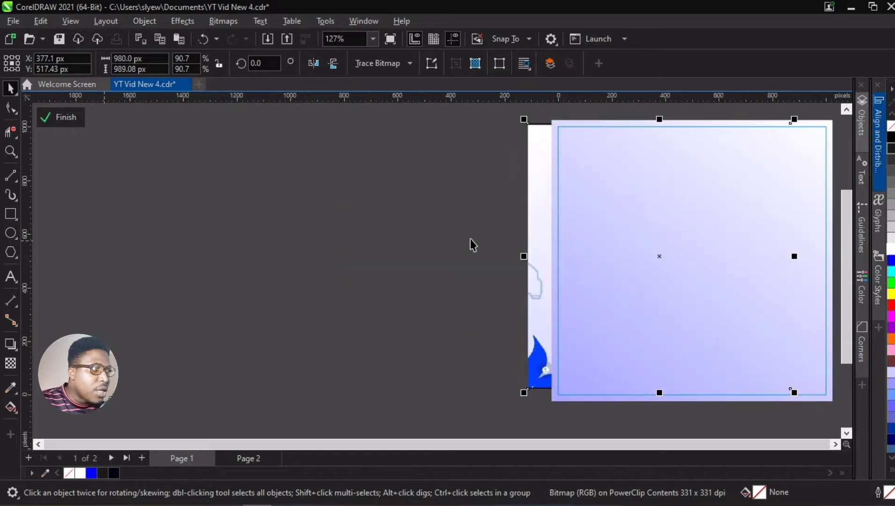
scroll(351, 257, down, 2)
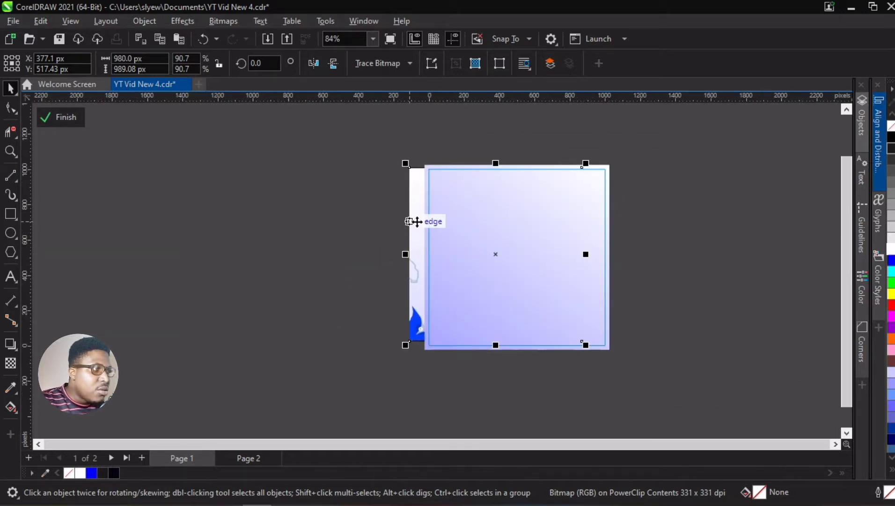
drag(418, 221, 633, 225)
scroll(651, 225, up, 3)
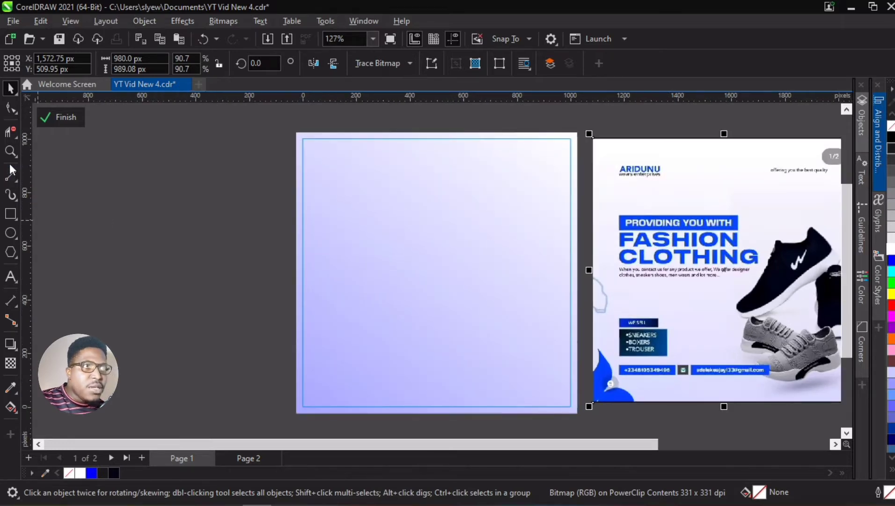
scroll(693, 224, up, 1)
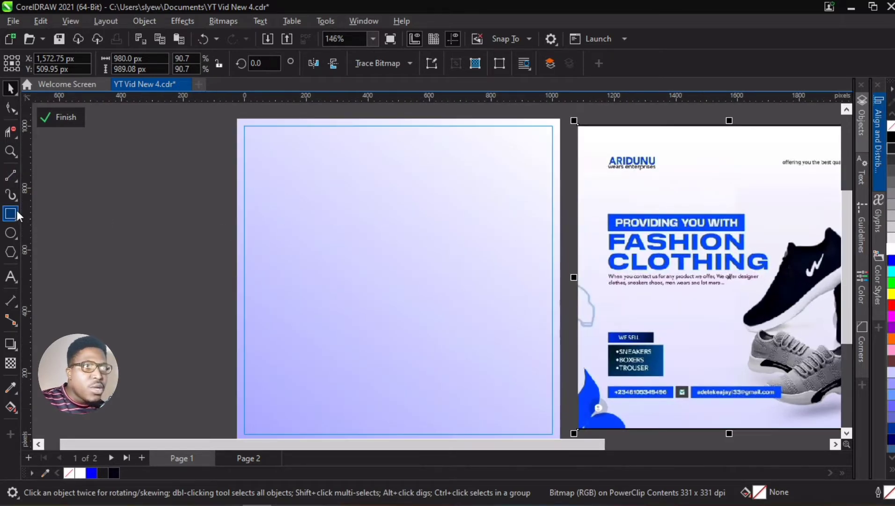
Add the text PROVIDING YOU WITH in the upper-left part of the gradient square.
scroll(691, 248, up, 2)
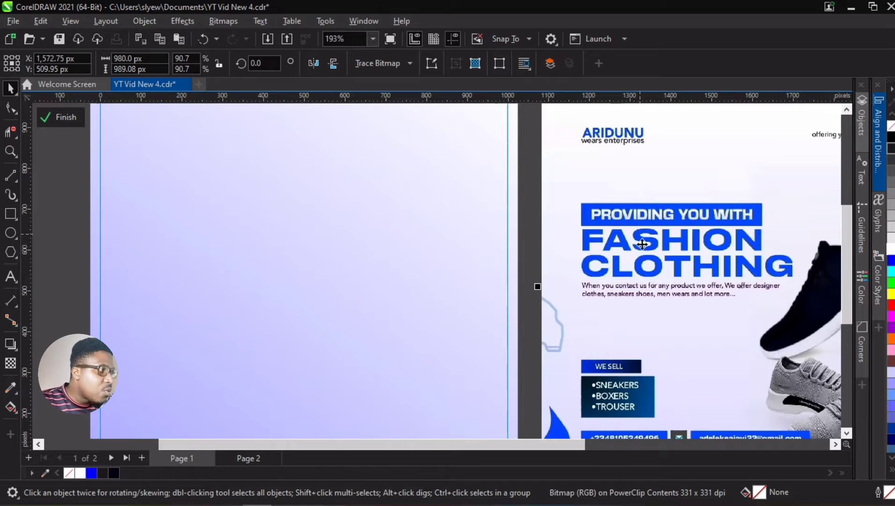
scroll(642, 244, down, 4)
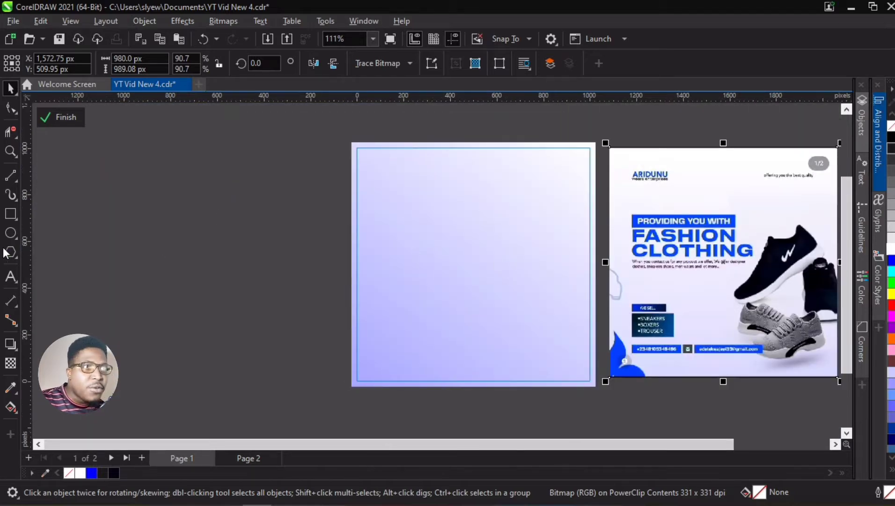
click(10, 276)
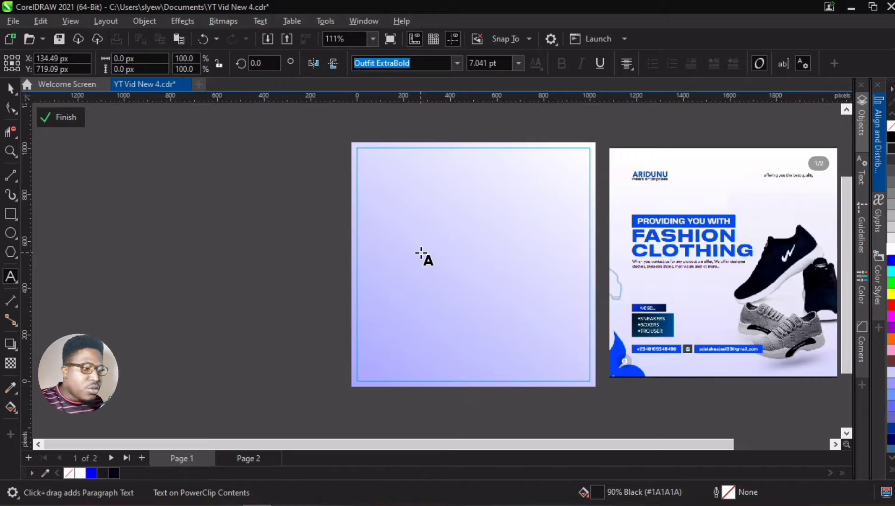
text(VIDING)
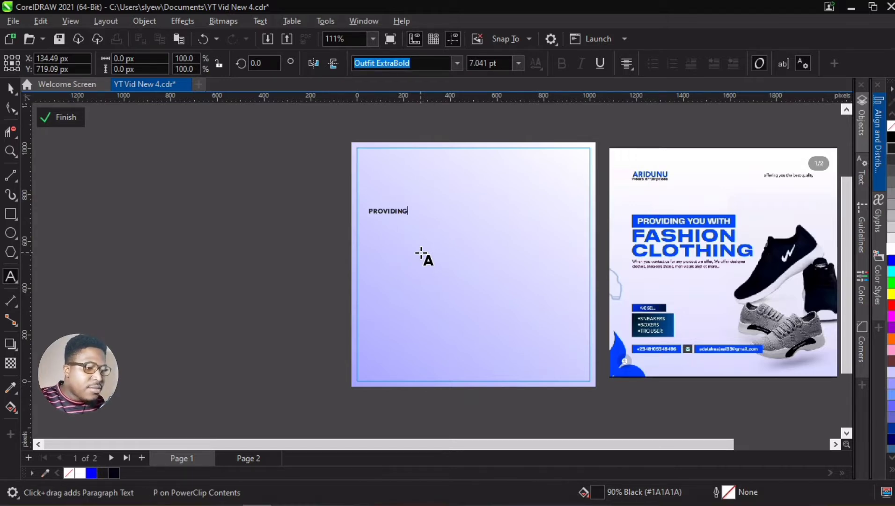
text( YOU WITH)
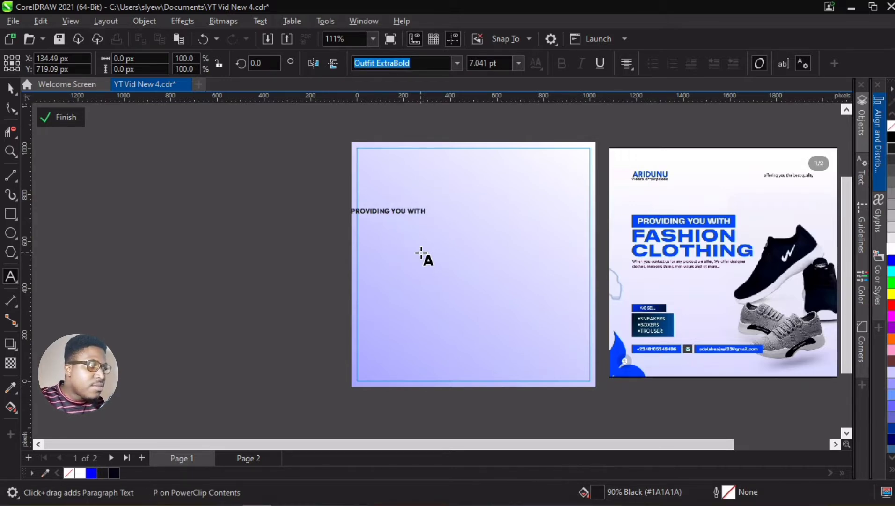
key(Escape)
click(8, 87)
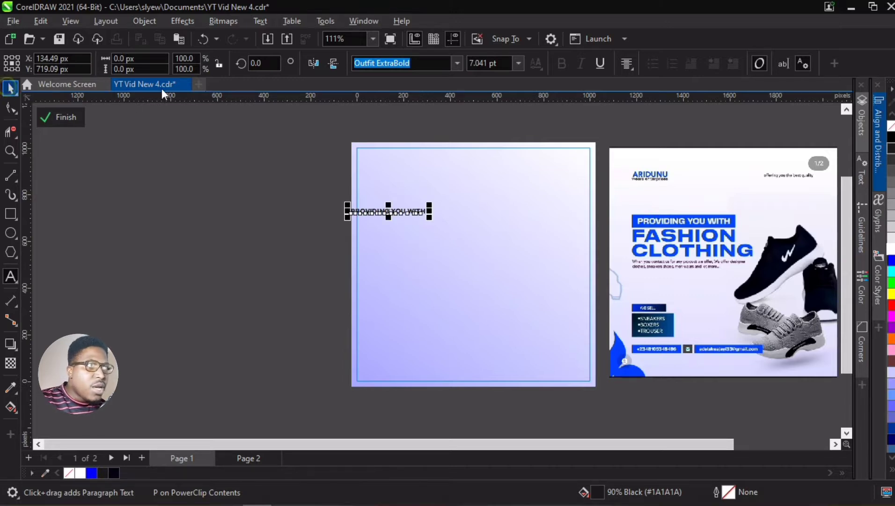
Left-align the PROVIDING YOU WITH text, move it inside the page's left margin and enlarge it to about 421 px wide.
scroll(416, 210, up, 1)
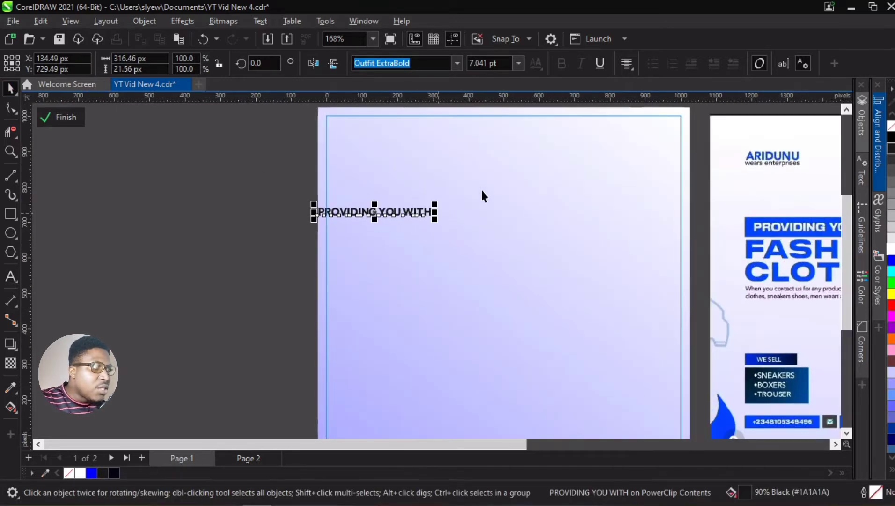
click(626, 63)
click(642, 95)
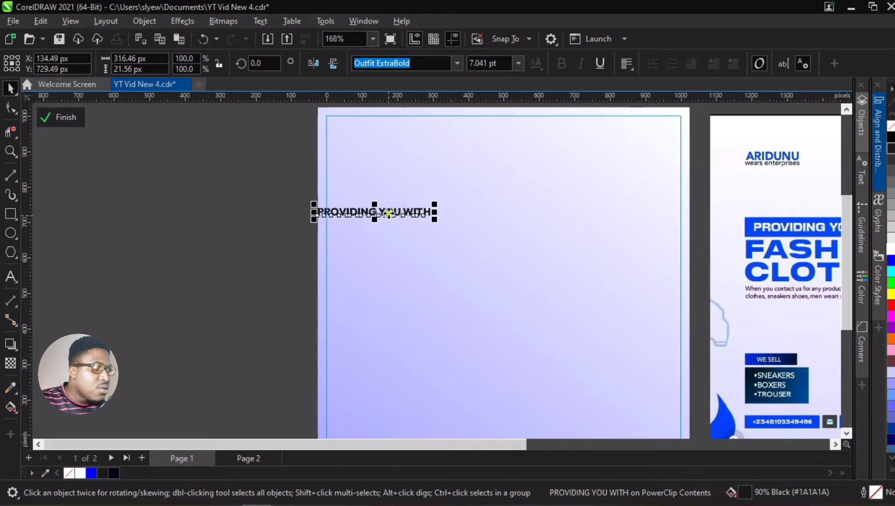
drag(389, 214, 472, 213)
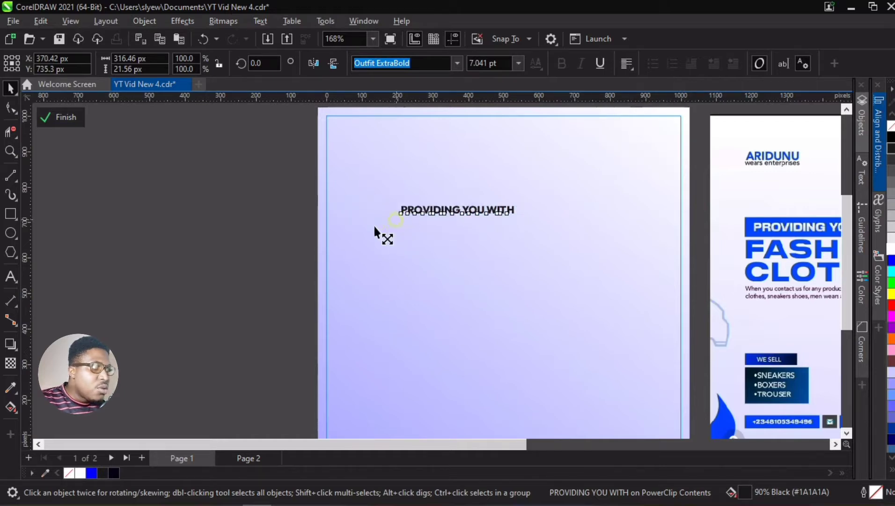
drag(374, 226, 358, 227)
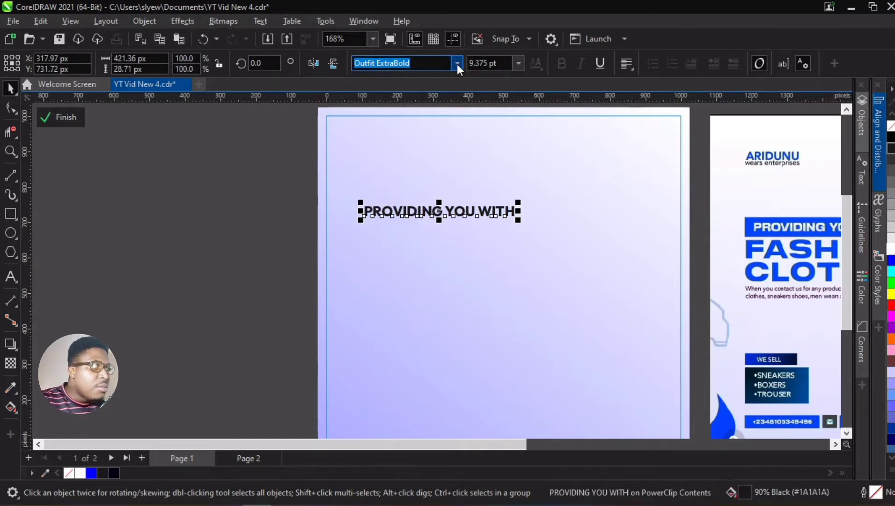
Set the PROVIDING YOU WITH font to Jagerlay-Bold and resize it to about 598 px wide, starting about 120 px from the page's left edge.
click(457, 64)
scroll(554, 221, up, 2)
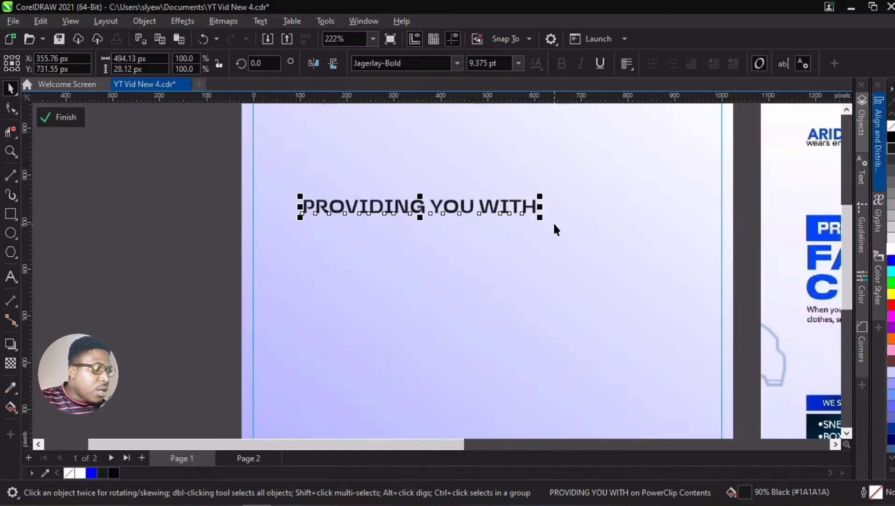
drag(542, 220, 614, 255)
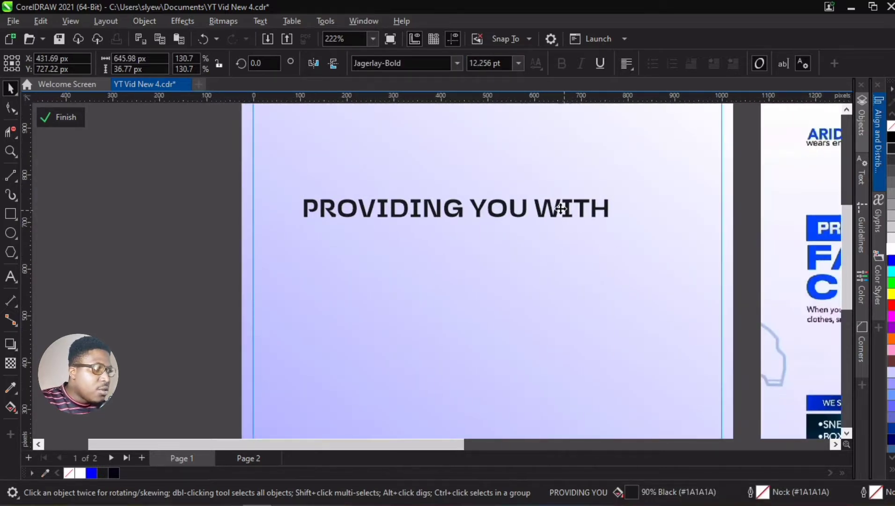
drag(551, 209, 533, 208)
scroll(416, 206, down, 1)
scroll(416, 206, down, 2)
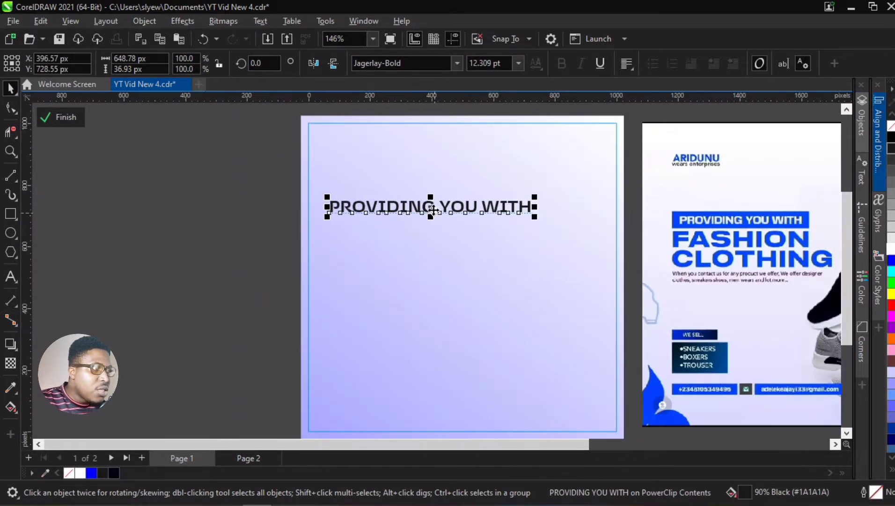
drag(434, 219, 450, 222)
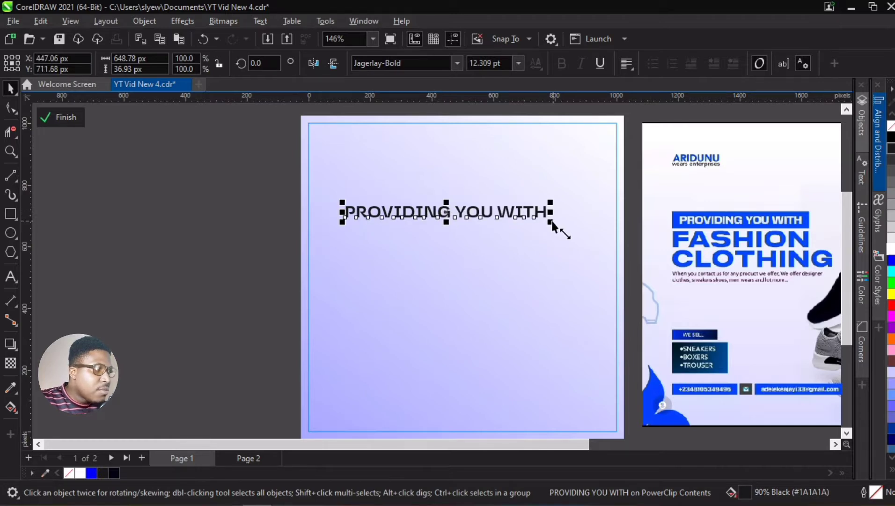
mouse_move(546, 222)
mouse_down()
mouse_move(540, 230)
mouse_move(533, 216)
mouse_up()
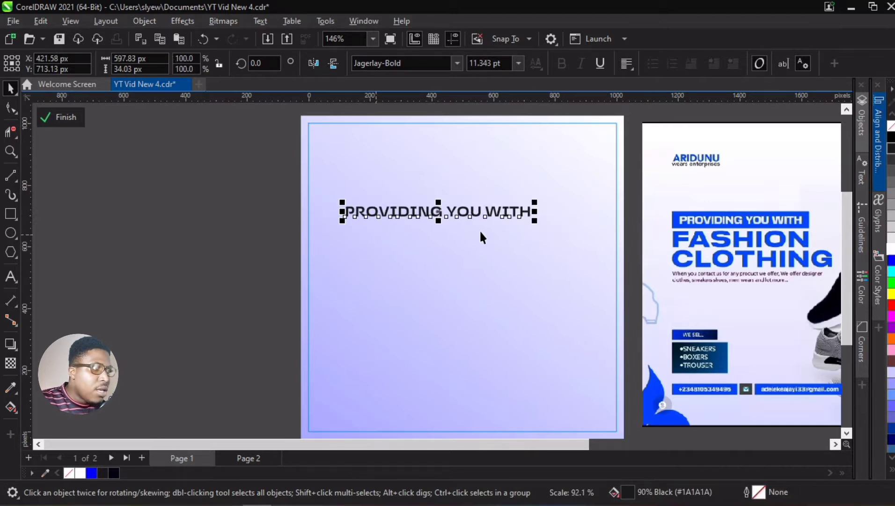
Draw a rectangle about 635 by 73 px just below the PROVIDING YOU WITH text and fill it blue.
scroll(480, 229, up, 2)
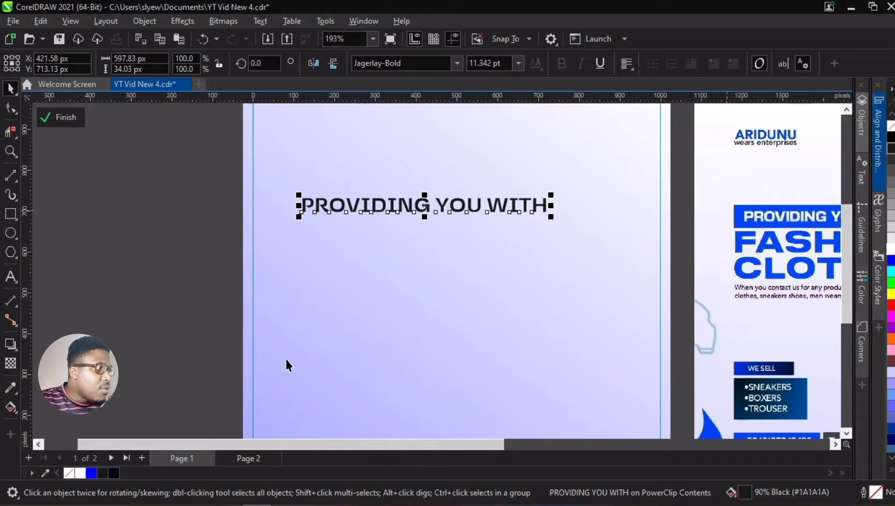
scroll(589, 288, down, 2)
scroll(695, 263, up, 3)
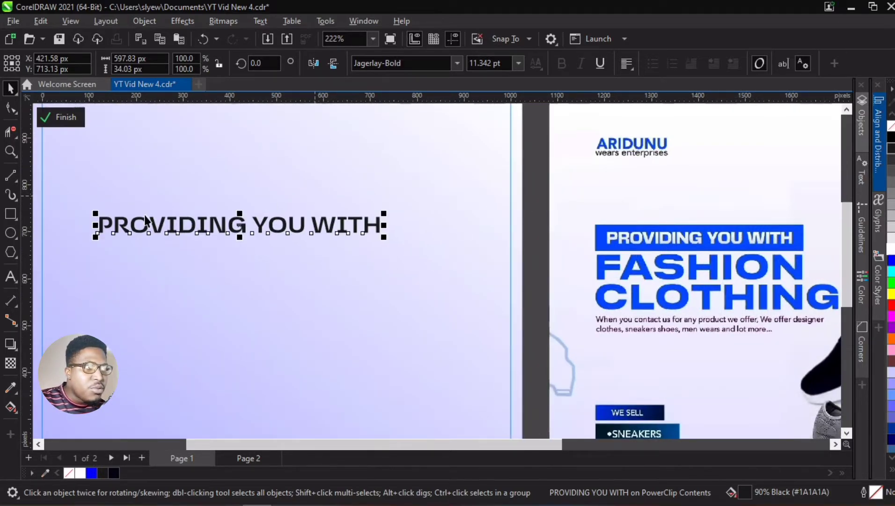
click(10, 214)
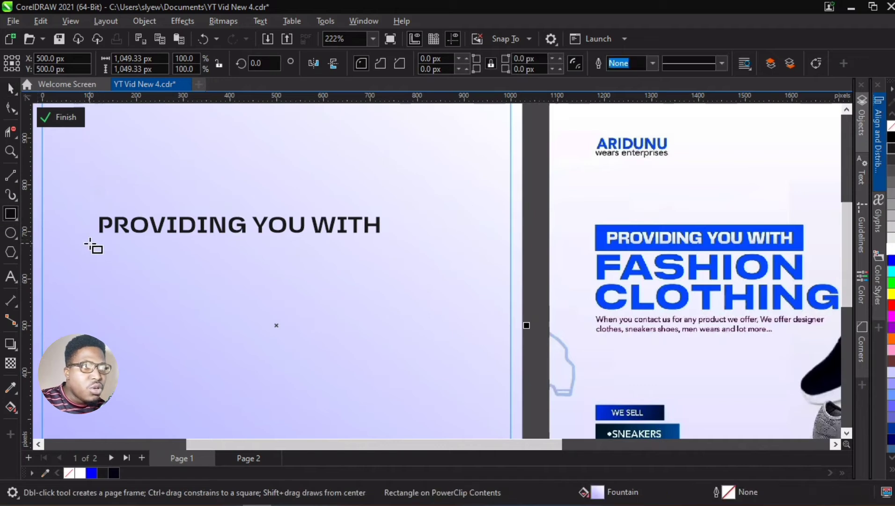
drag(90, 241, 173, 267)
mouse_move(302, 284)
mouse_down()
mouse_move(374, 278)
mouse_move(388, 260)
mouse_move(392, 278)
mouse_up()
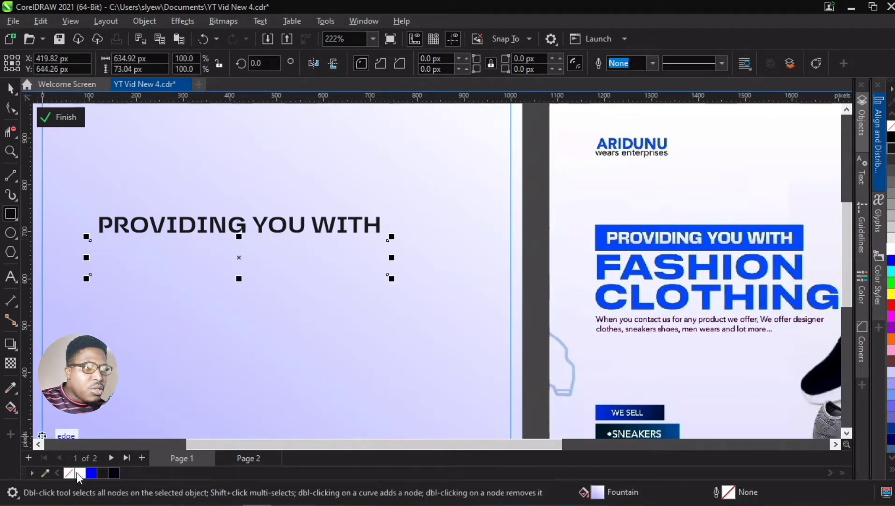
click(92, 473)
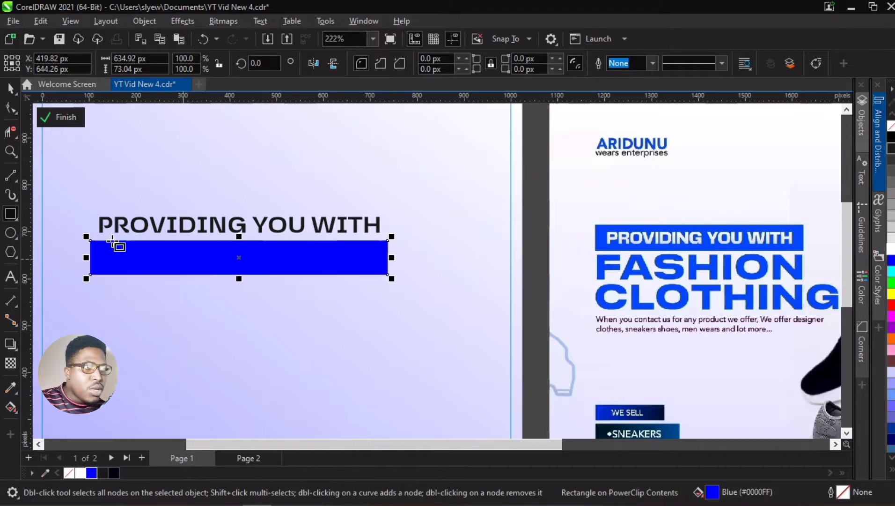
Place the PROVIDING YOU WITH text in front of the blue bar and fill it white.
key(space)
drag(133, 222, 128, 257)
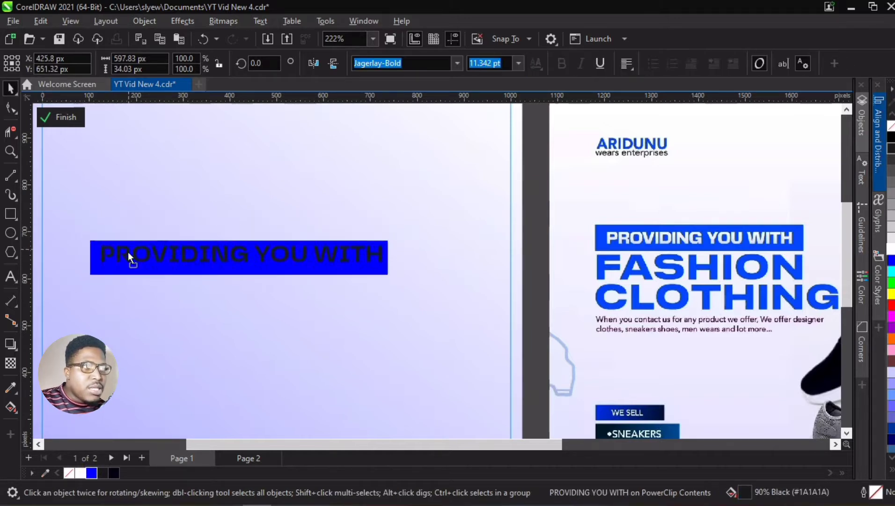
key(ctrl+Page_Down)
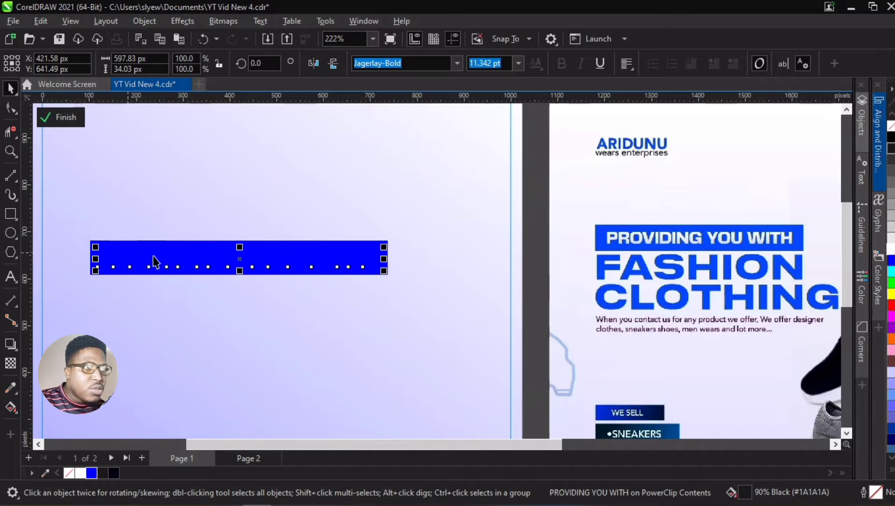
scroll(217, 261, down, 3)
scroll(251, 265, up, 2)
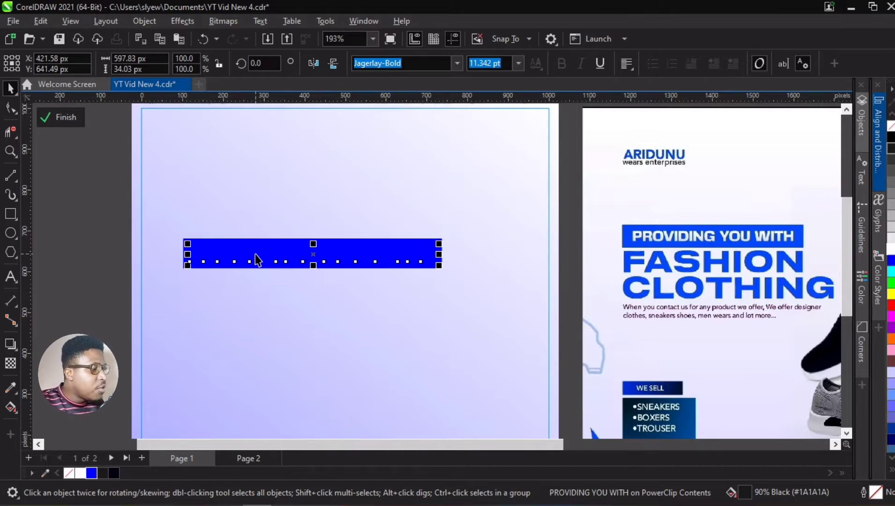
scroll(230, 277, up, 1)
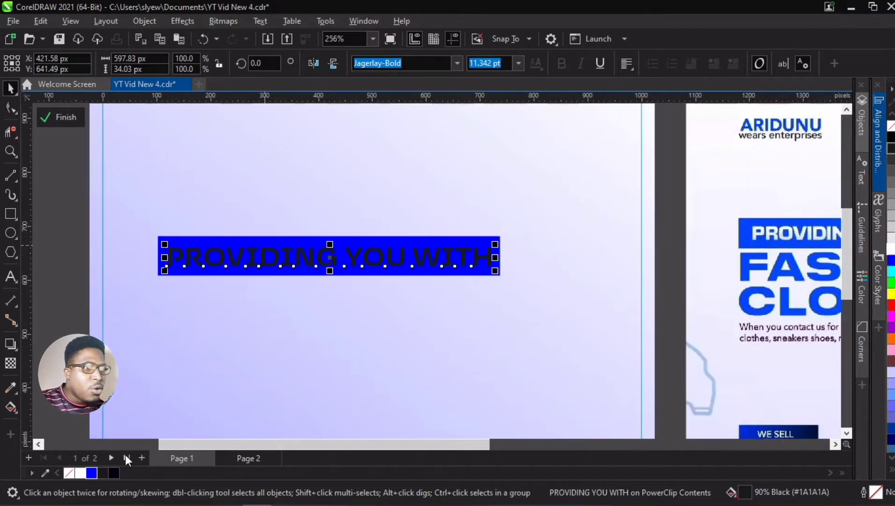
click(82, 471)
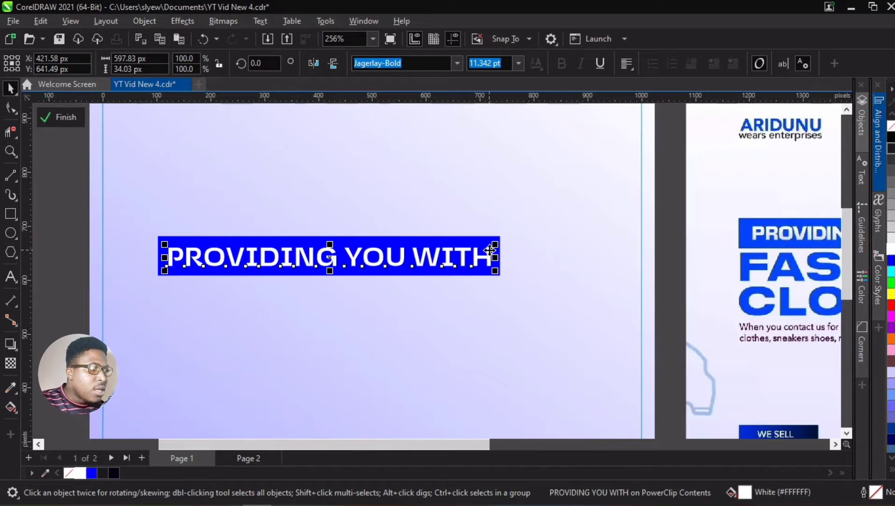
Shrink the white text to about 549 px wide and centre it horizontally and vertically within the blue bar.
drag(495, 244, 481, 244)
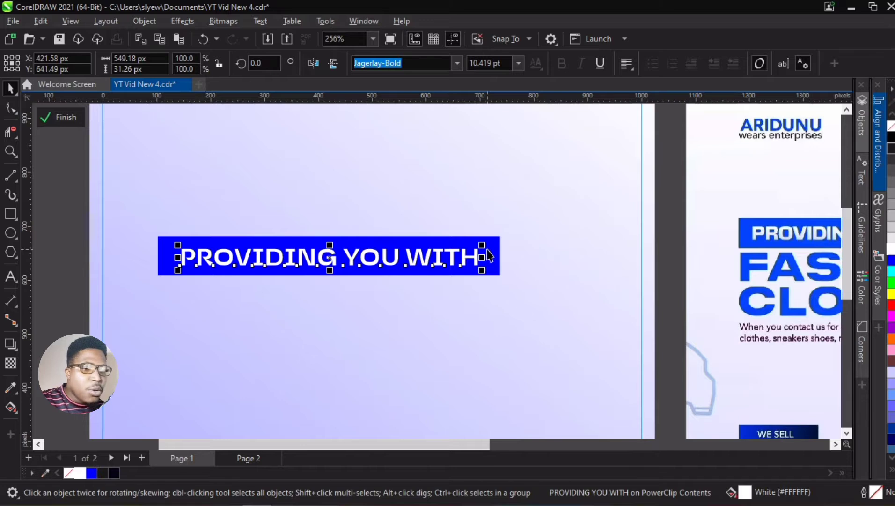
scroll(457, 262, up, 1)
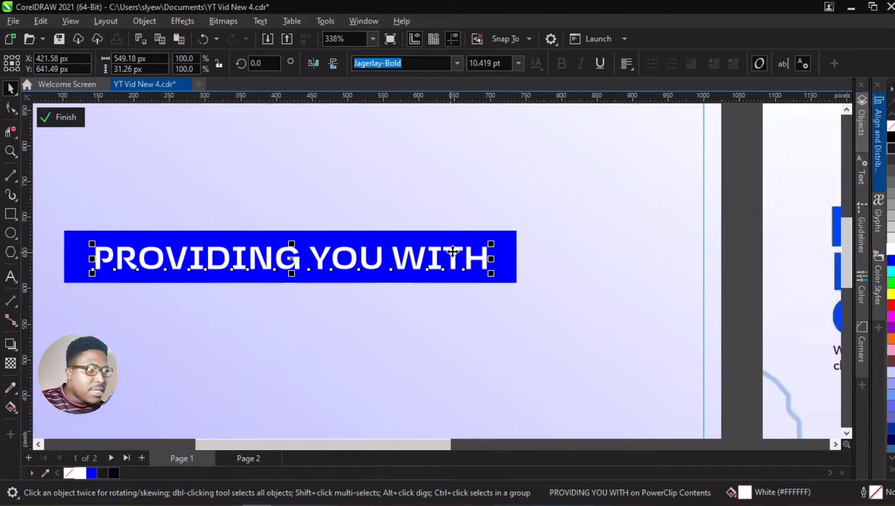
shift+click(462, 236)
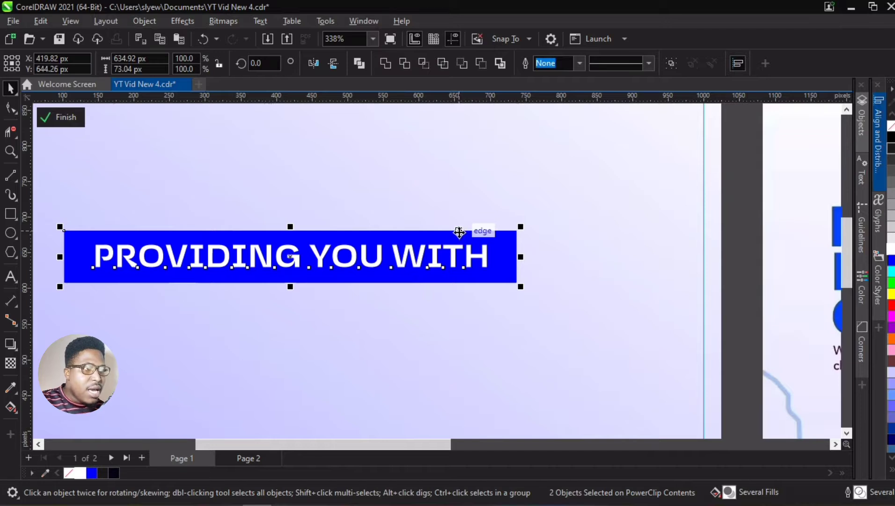
scroll(466, 281, down, 2)
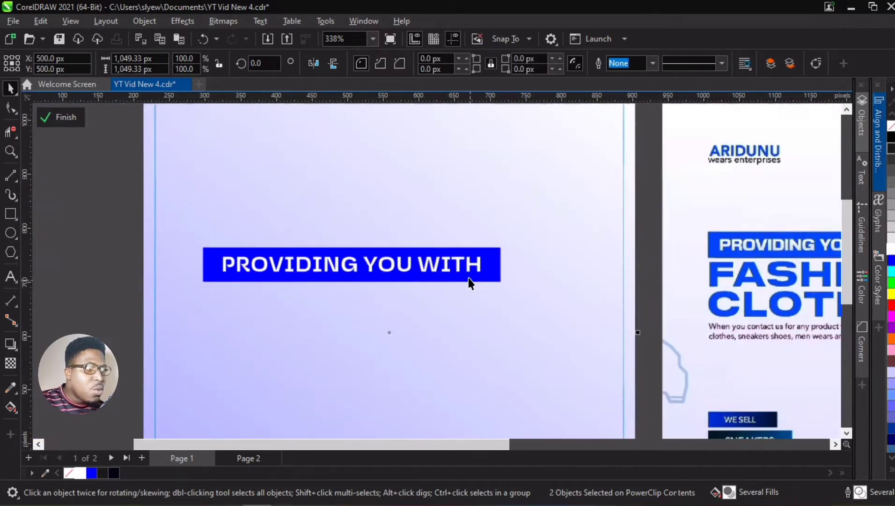
click(468, 276)
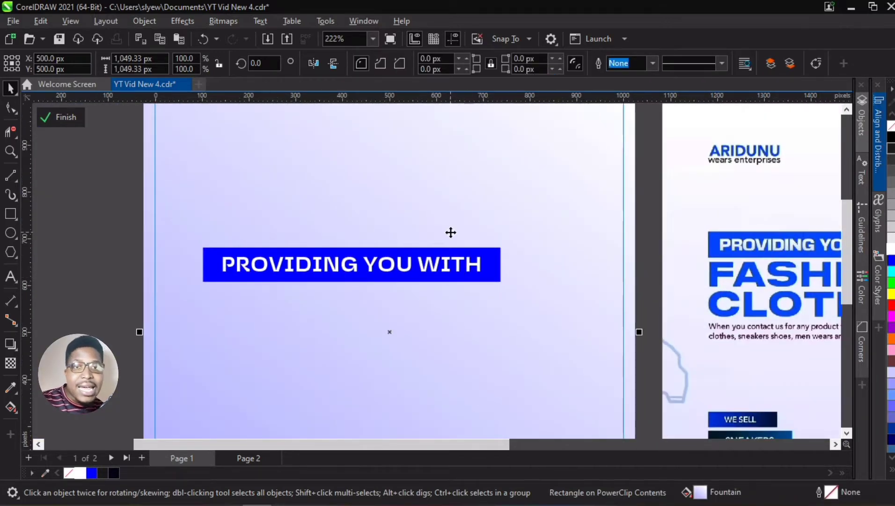
click(109, 185)
scroll(351, 224, down, 2)
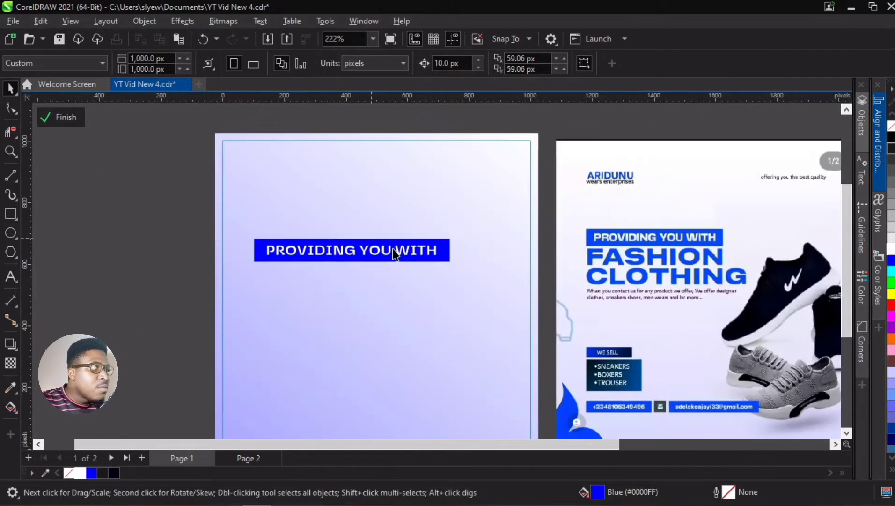
Duplicate the PROVIDING YOU WITH text directly below the blue bar and fill the copy blue.
scroll(328, 261, up, 1)
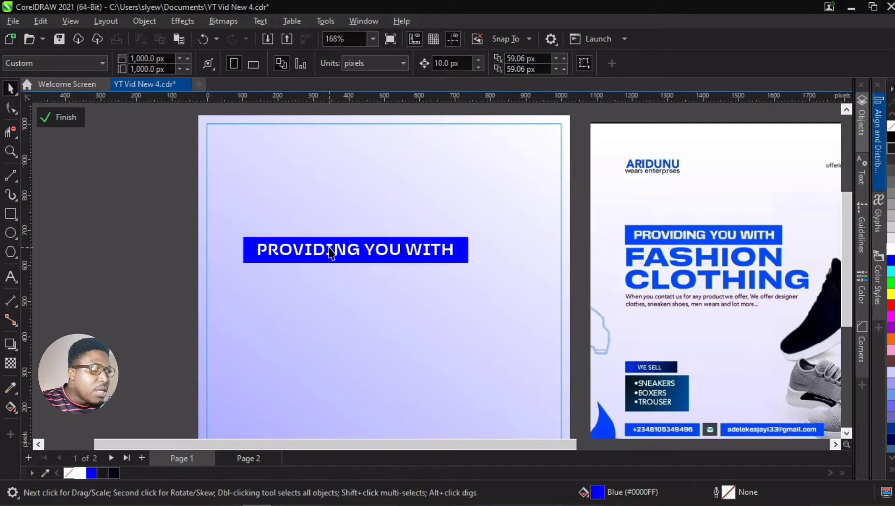
drag(329, 247, 329, 288)
right_click(328, 288)
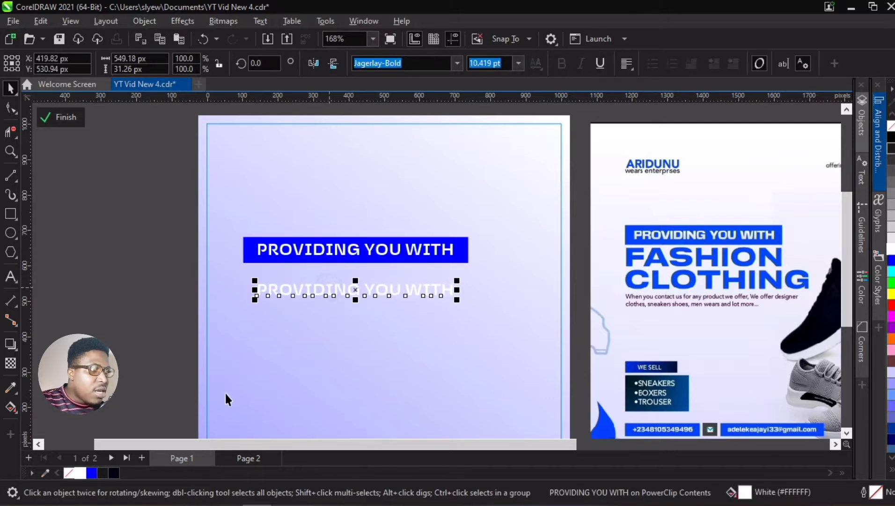
click(92, 472)
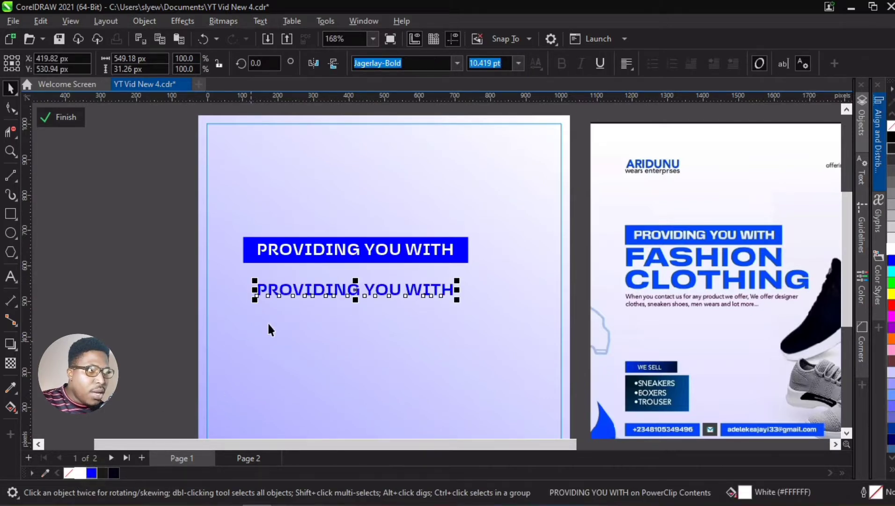
Replace the wording of the blue duplicate text below the bar with FASHION CLOTHING.
double_click(286, 292)
key(ctrl+a)
text(FAS)
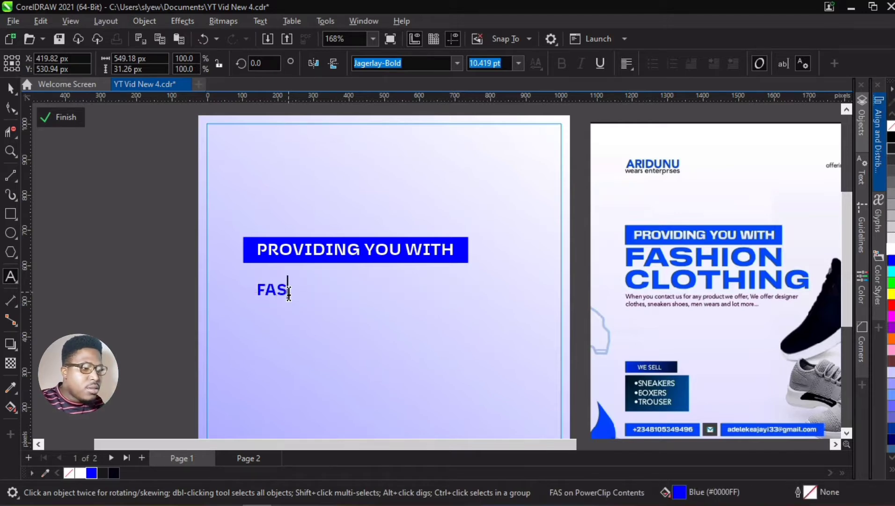
key(Escape)
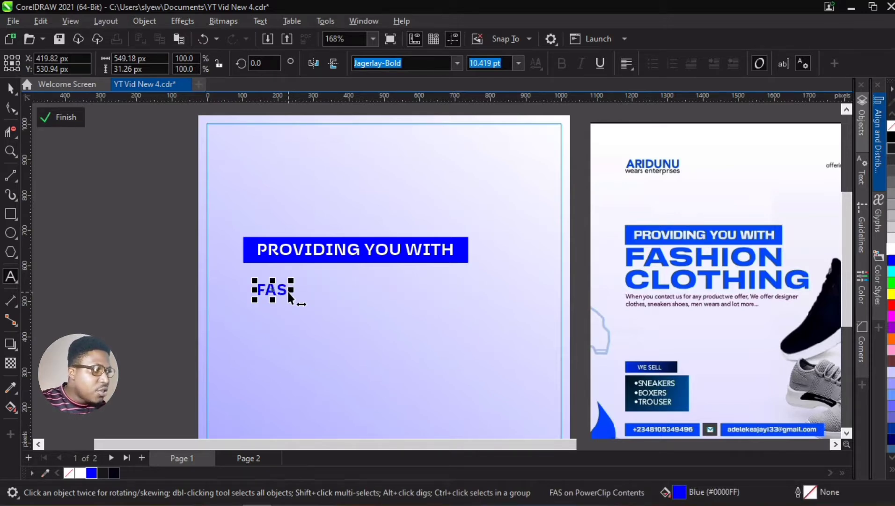
click(288, 294)
text(h)
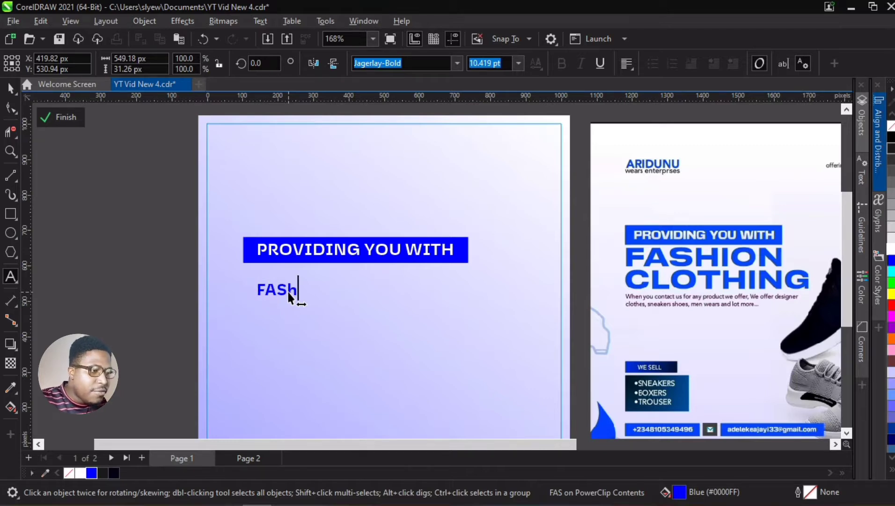
text(ION)
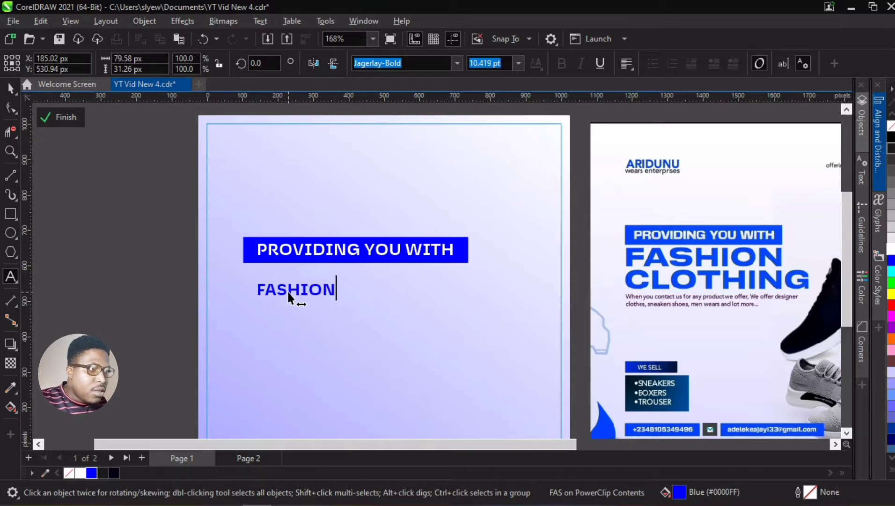
text( CLOTHING)
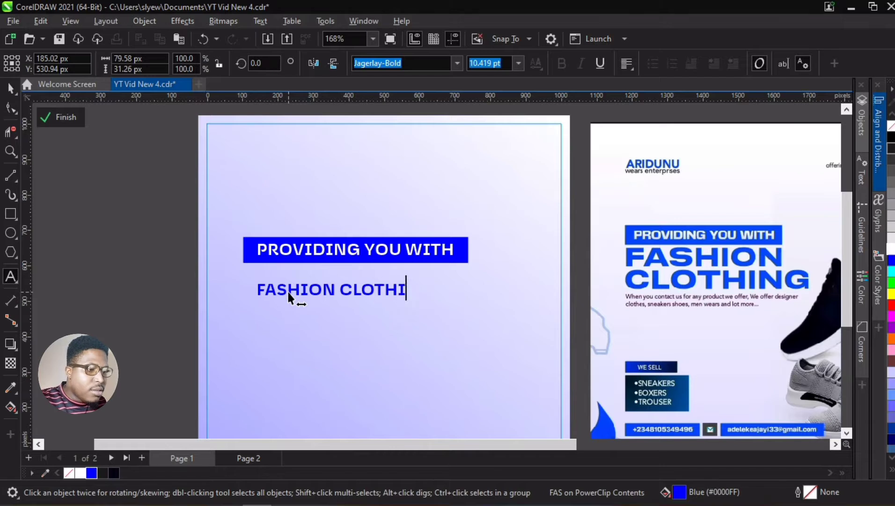
Break the FASHION CLOTHING text before CLOTHING so the two words sit on separate lines.
click(343, 291)
click(343, 291)
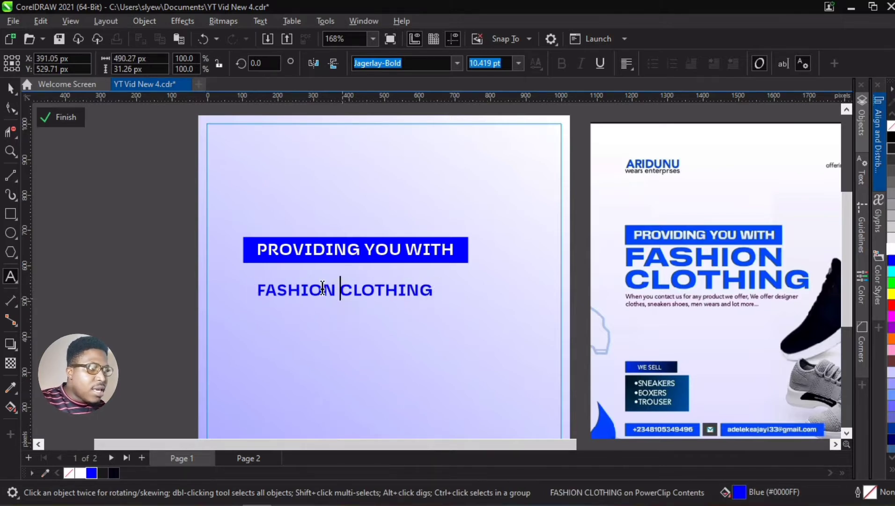
key(Return)
scroll(292, 300, up, 2)
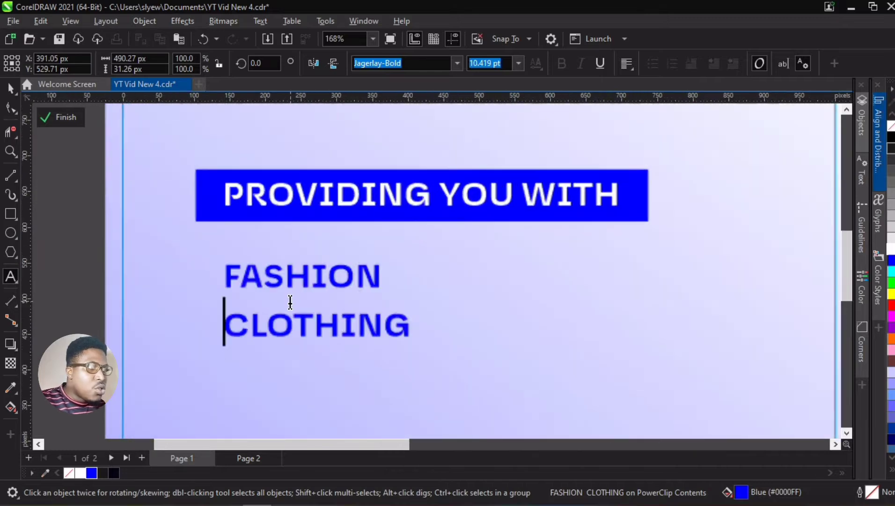
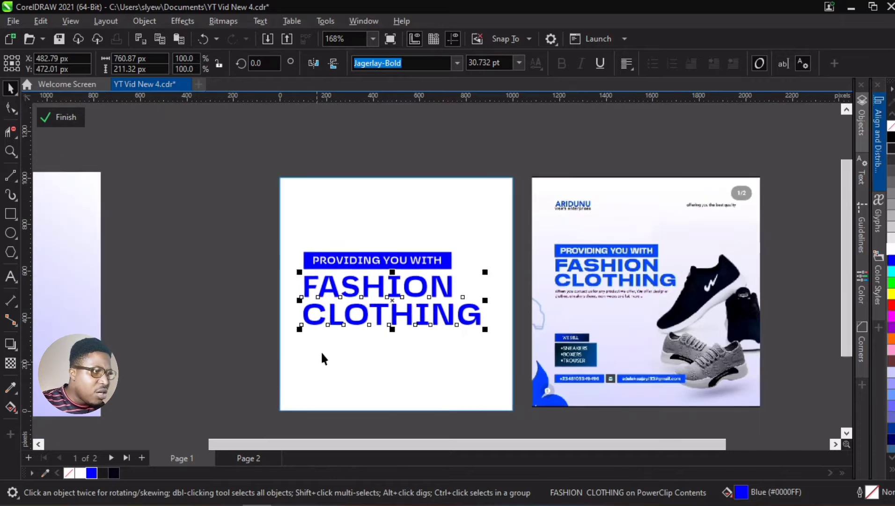
Start a small text line below CLOTHING reading "Contact us for your designers cloths".
scroll(321, 352, up, 2)
scroll(655, 276, up, 1)
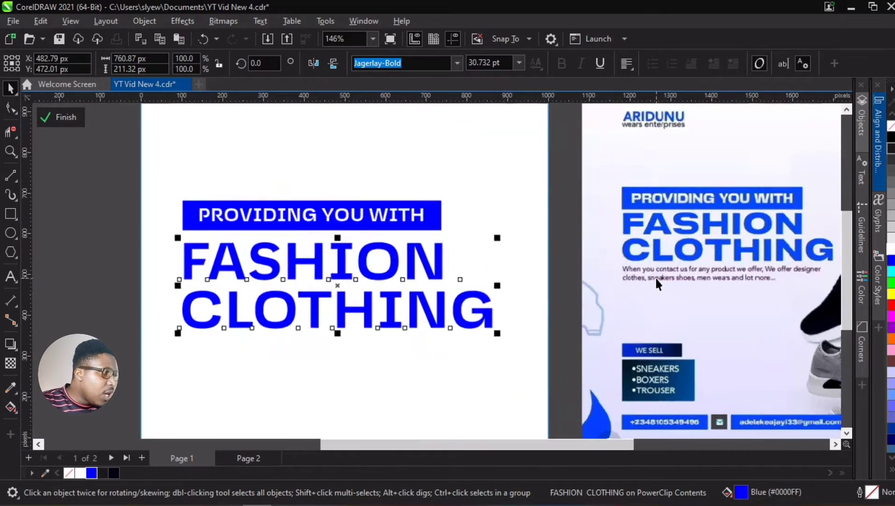
scroll(722, 272, down, 1)
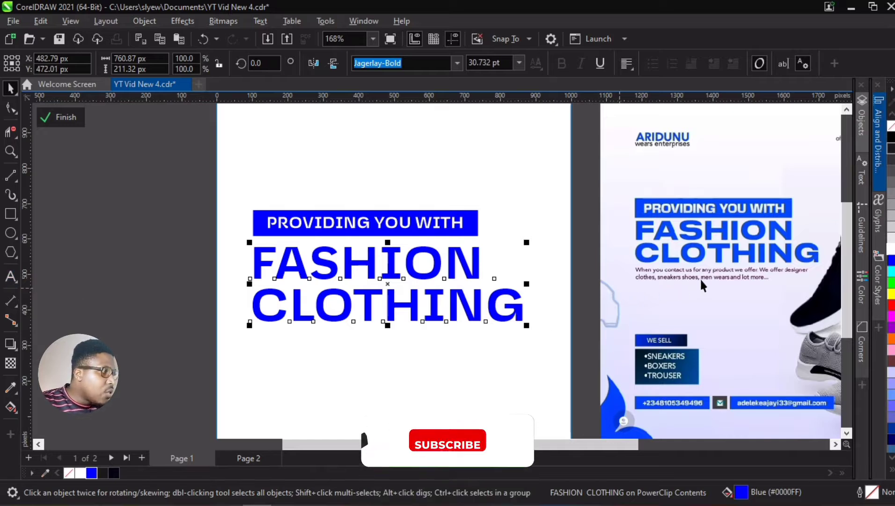
click(11, 276)
click(257, 350)
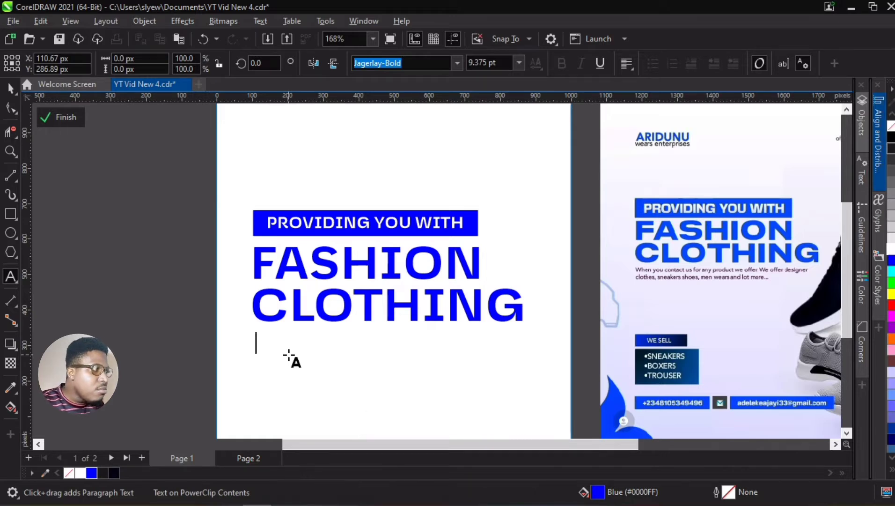
text(wHE)
key(BackSpace)
key(BackSpace)
key(BackSpace)
key(BackSpace)
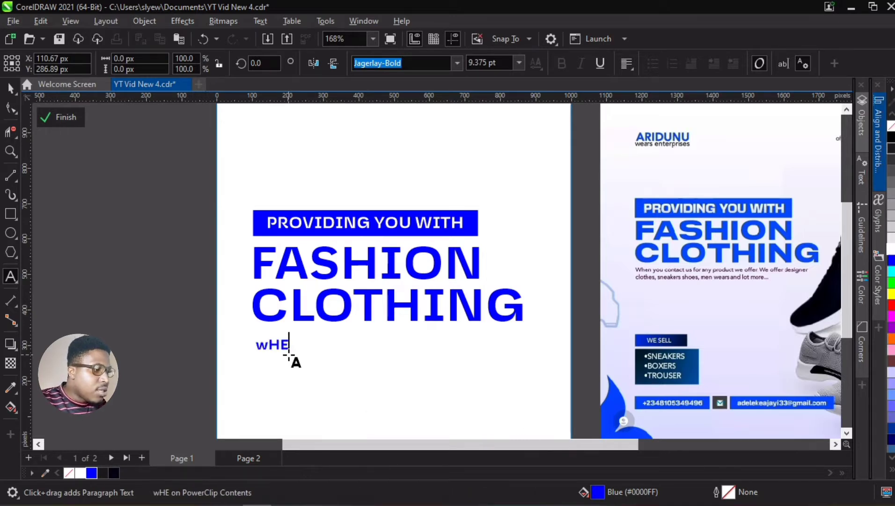
text(Contact us for your)
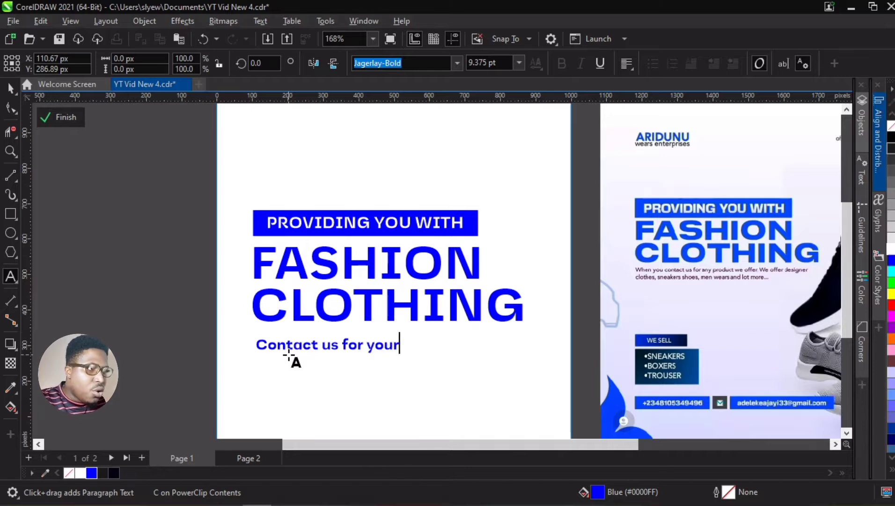
text(designers)
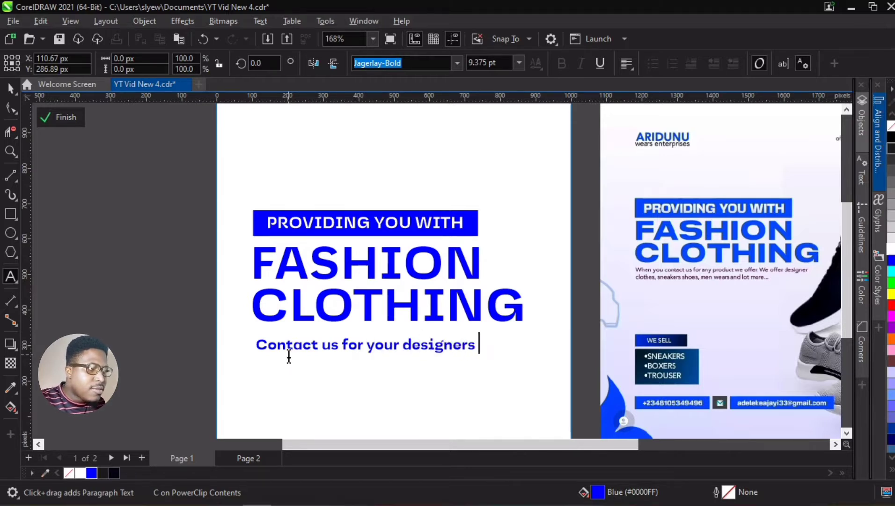
text( cloths)
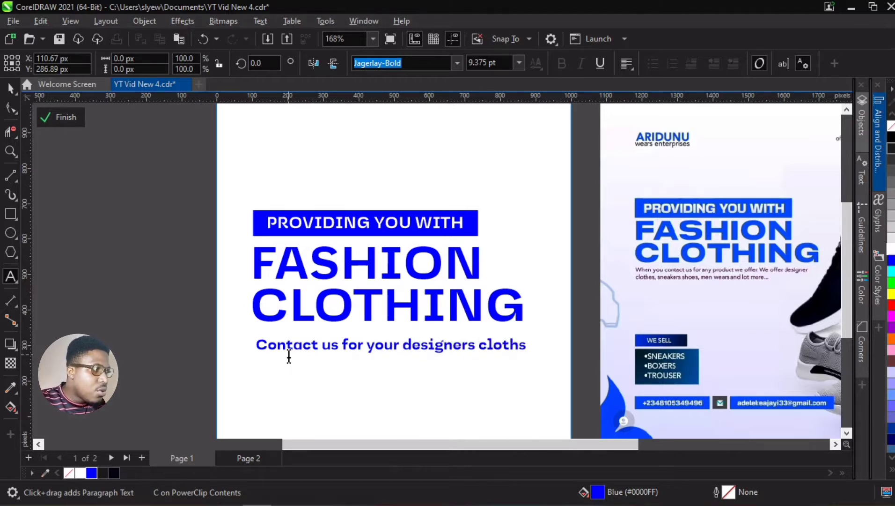
Extend the contact line with ", sneaker shoes, men wears and lots more..." and finish editing it.
text(, sneakers sh)
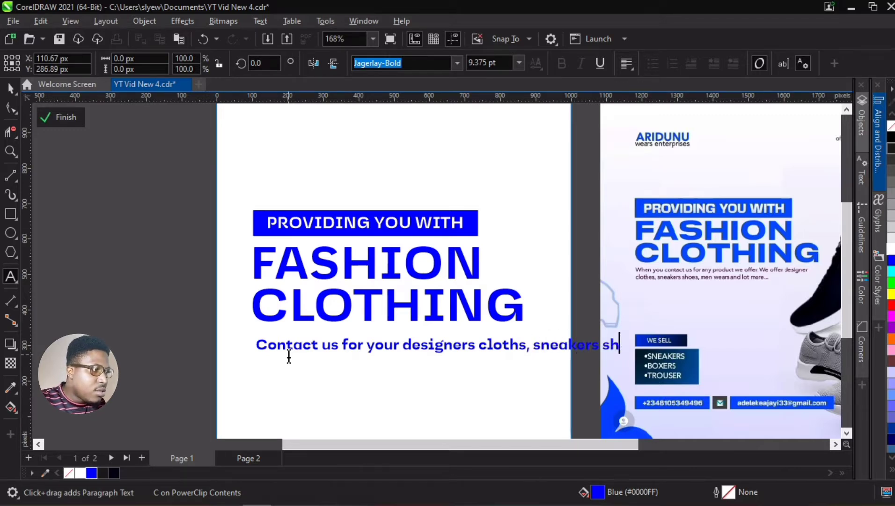
key(BackSpace)
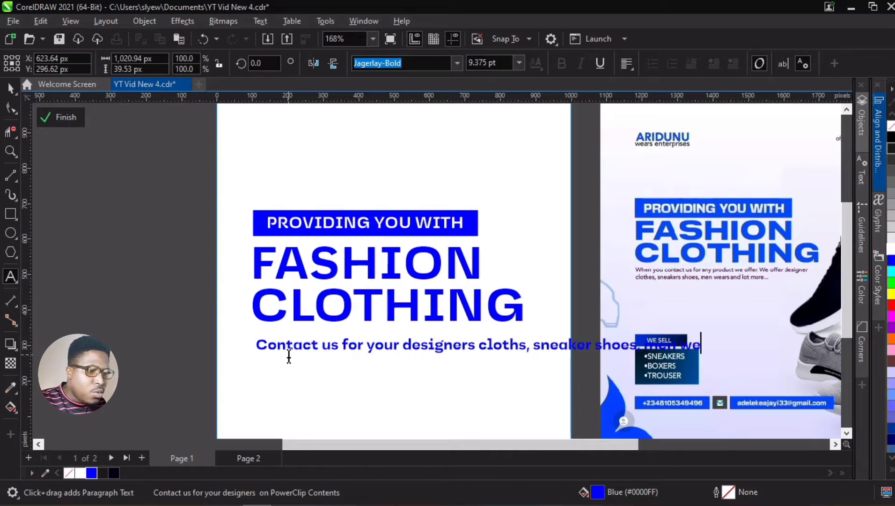
text(ars and lot)
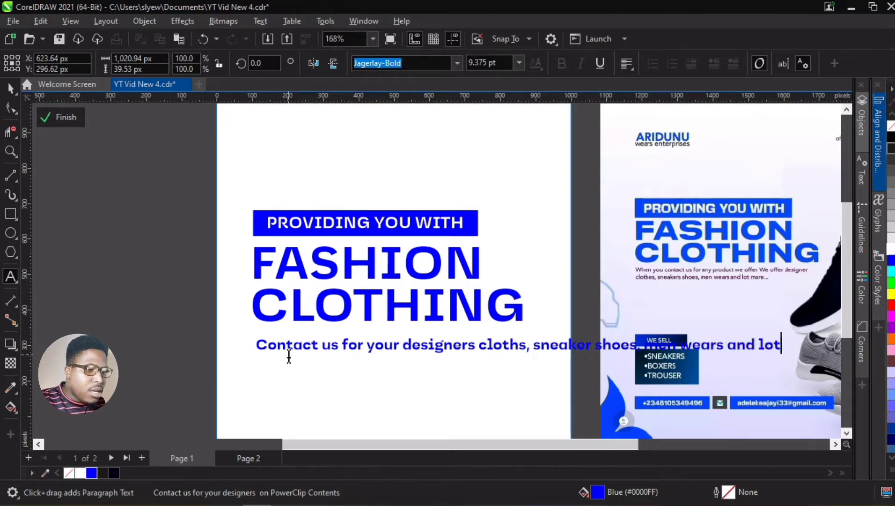
text(s more..)
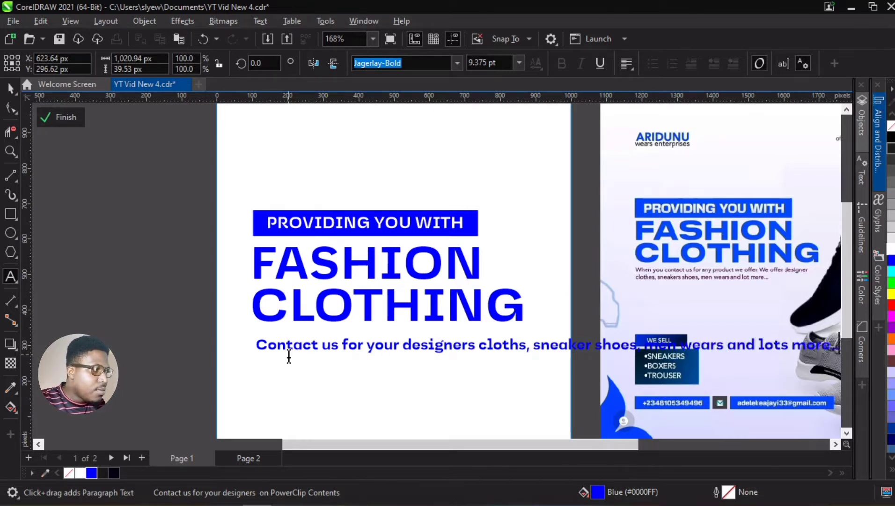
click(10, 87)
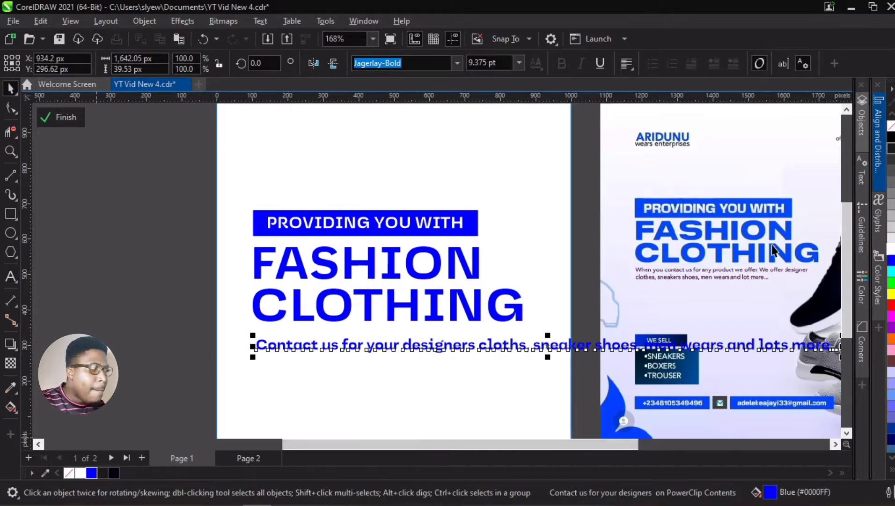
Fill the contact line black and shrink it proportionally to about 873 px wide.
click(890, 137)
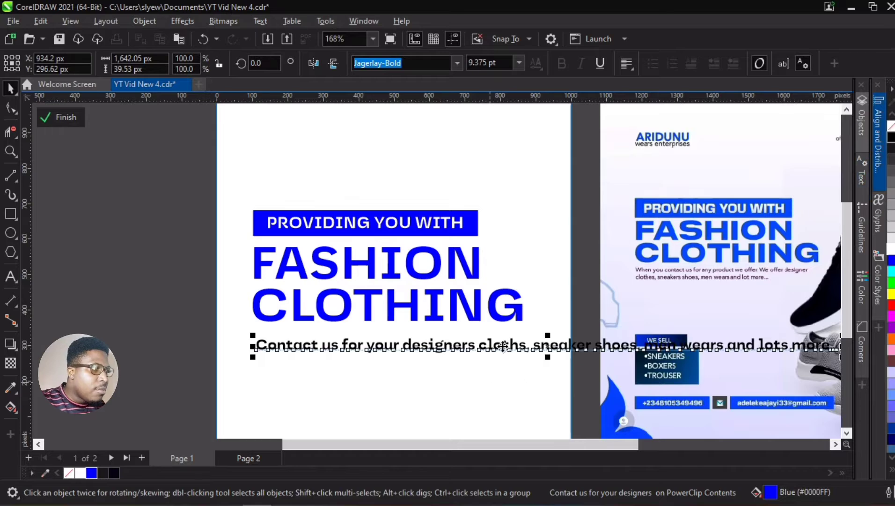
scroll(482, 356, up, 1)
scroll(476, 354, down, 1)
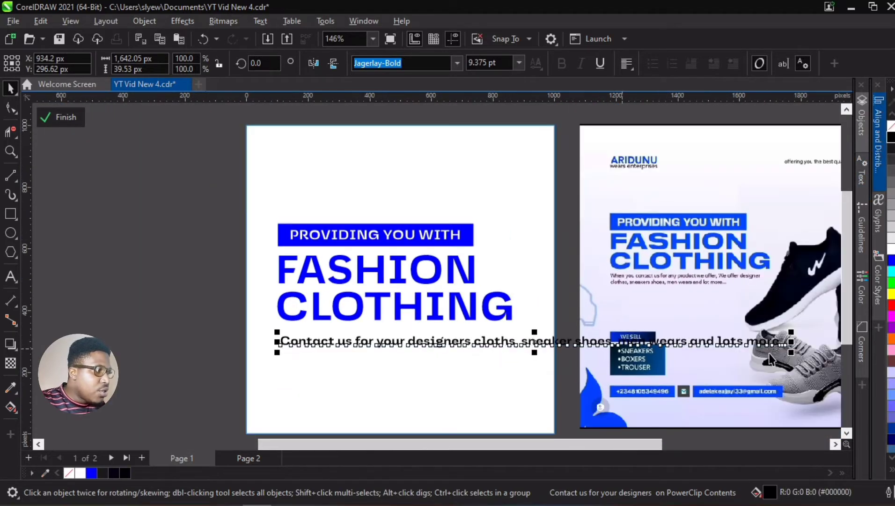
drag(796, 355, 580, 346)
Move the contact line straight up to sit just beneath CLOTHING, at a Y position of about 329 px.
click(286, 339)
scroll(286, 339, up, 5)
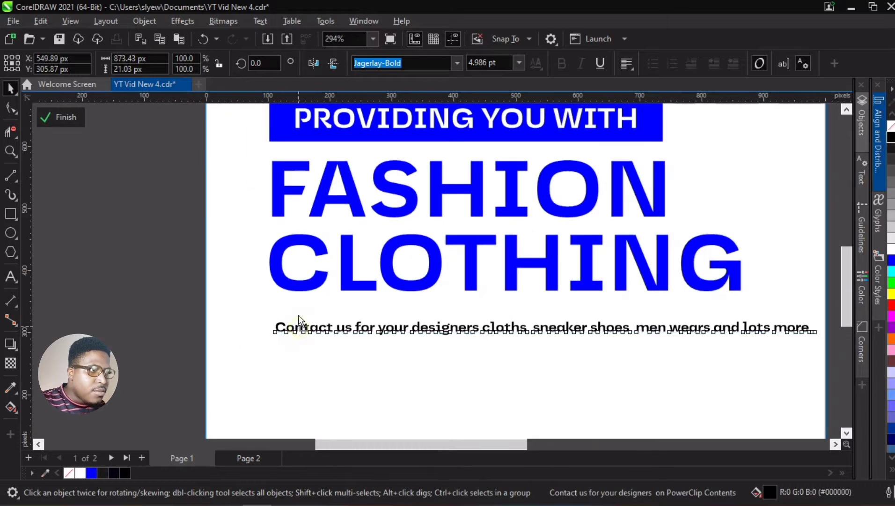
click(298, 314)
scroll(324, 312, down, 3)
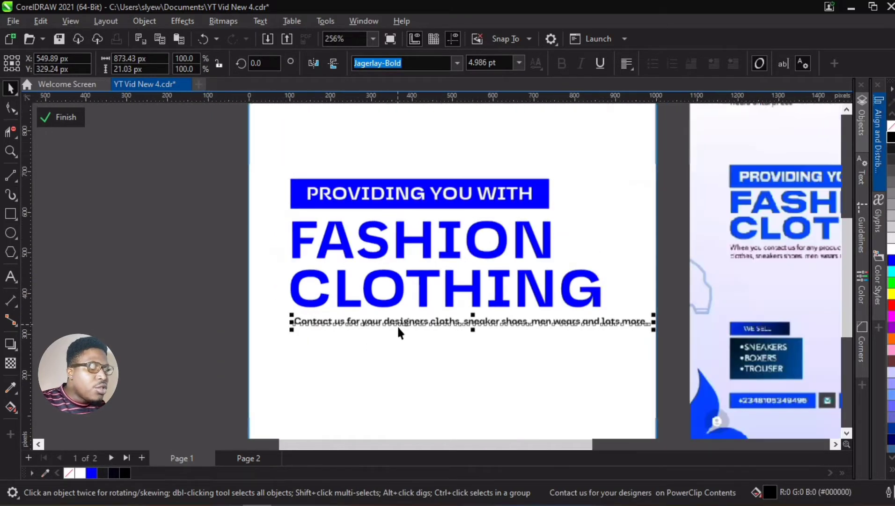
Change the contact line's font to Plus Jakarta Sans (Bold).
click(458, 62)
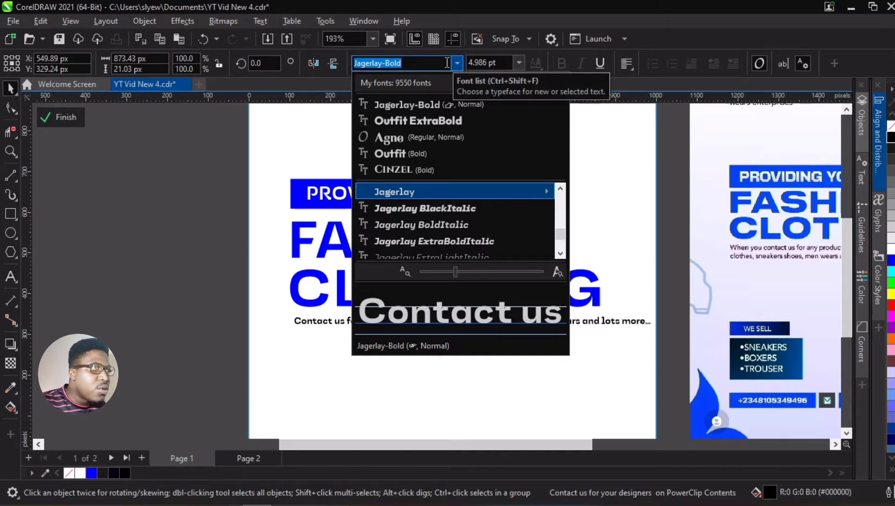
text(plus)
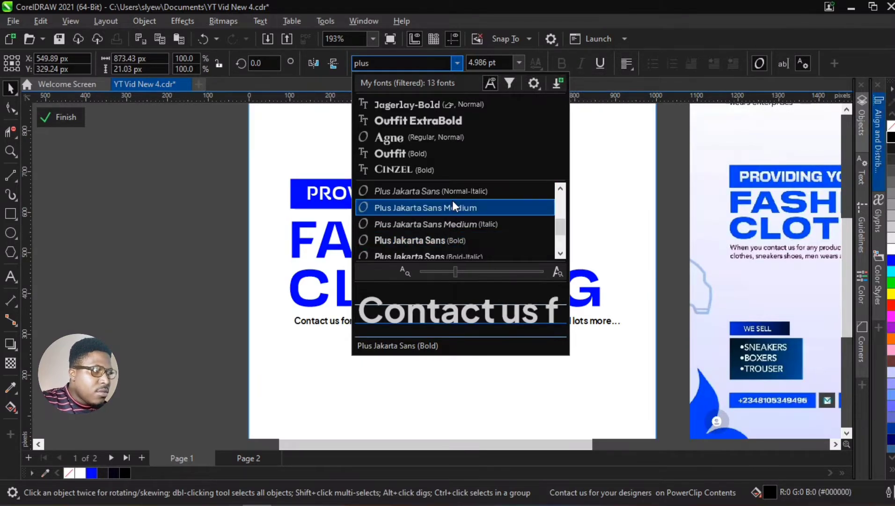
click(450, 239)
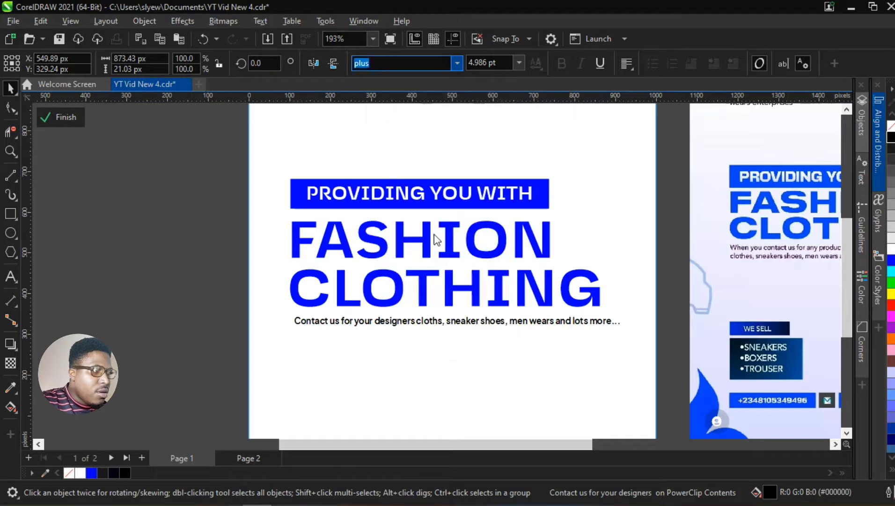
click(445, 335)
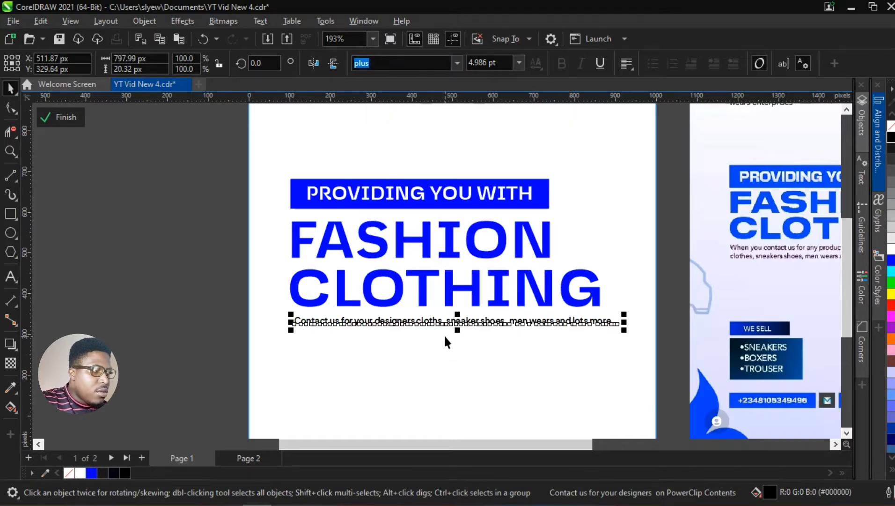
scroll(444, 335, up, 2)
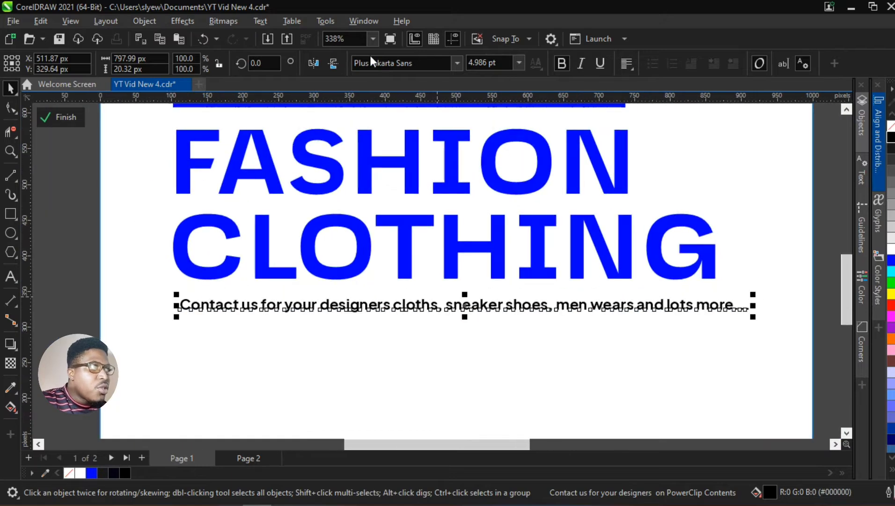
click(457, 64)
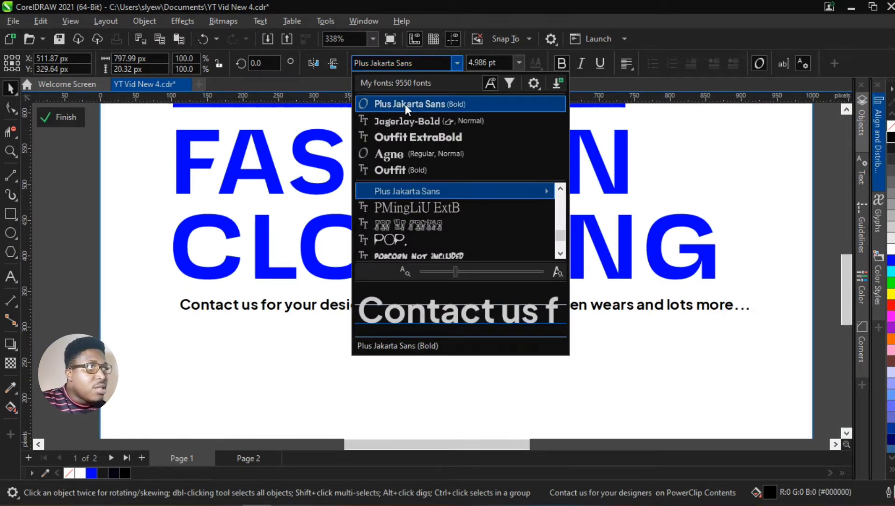
click(461, 64)
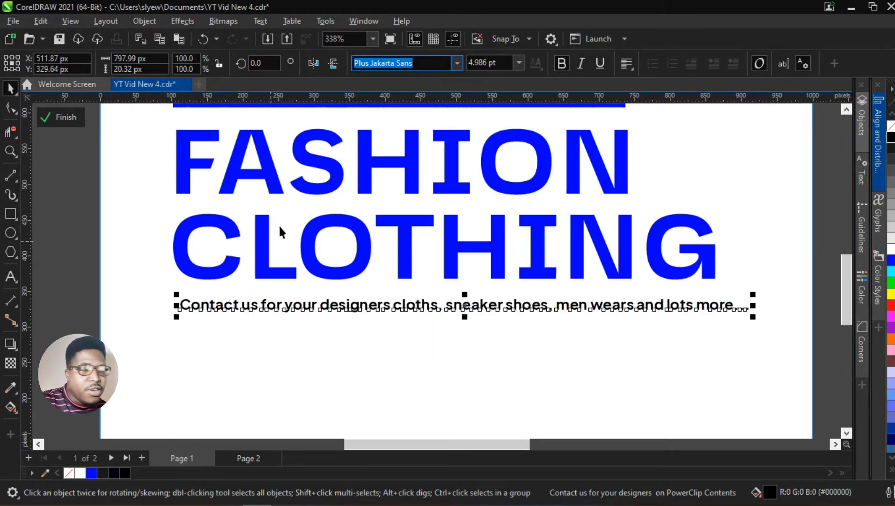
Break the contact line after "sneaker shoes," so that "men wears and lots more..." forms a second line.
scroll(494, 272, down, 2)
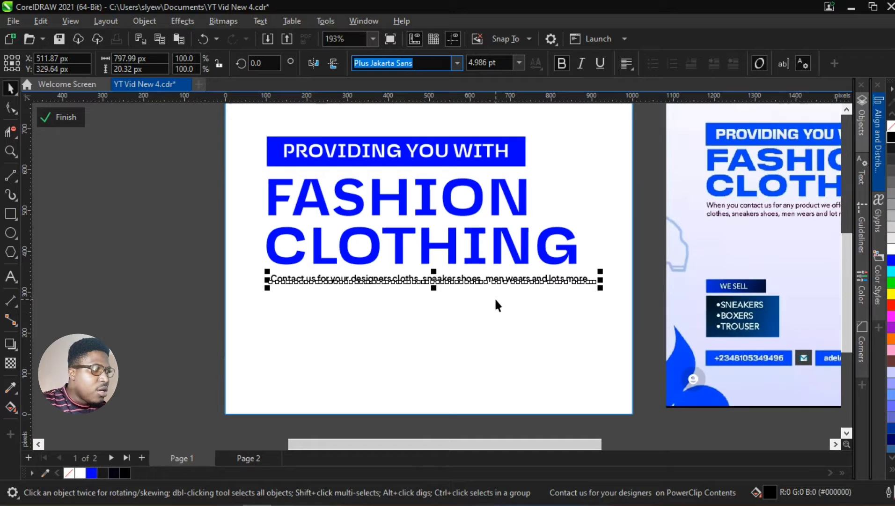
scroll(478, 279, down, 2)
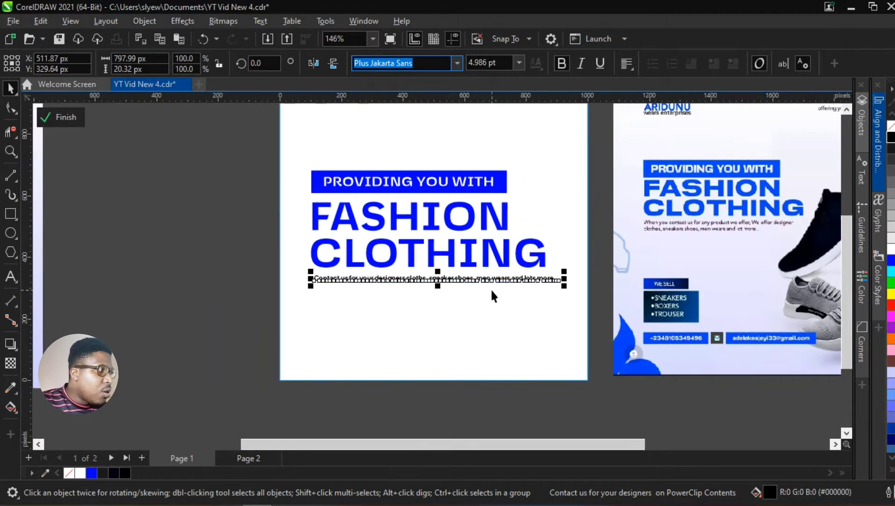
scroll(480, 284, up, 1)
double_click(476, 281)
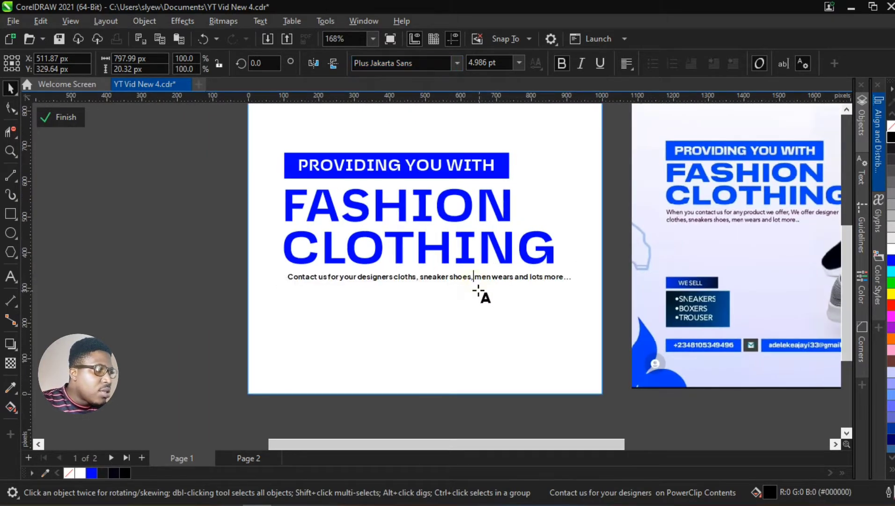
key(Return)
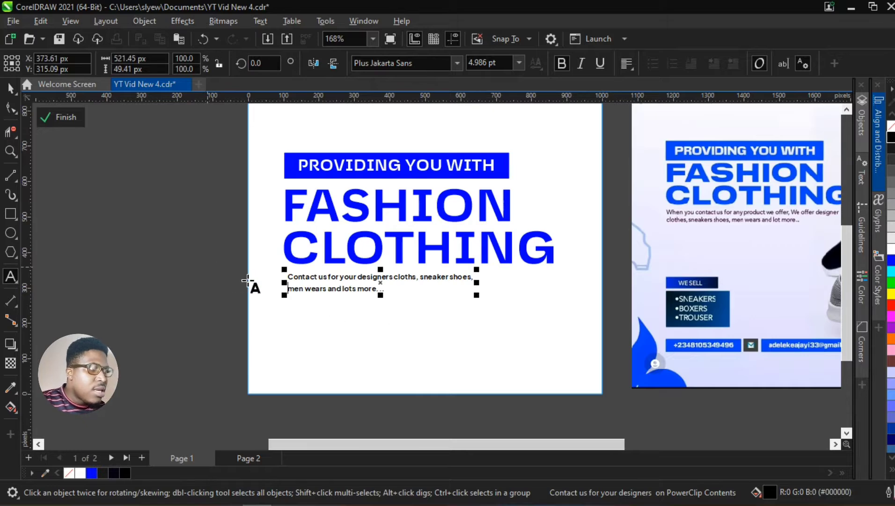
Tighten the line spacing between the two lines of the contact text beneath CLOTHING.
scroll(256, 284, up, 4)
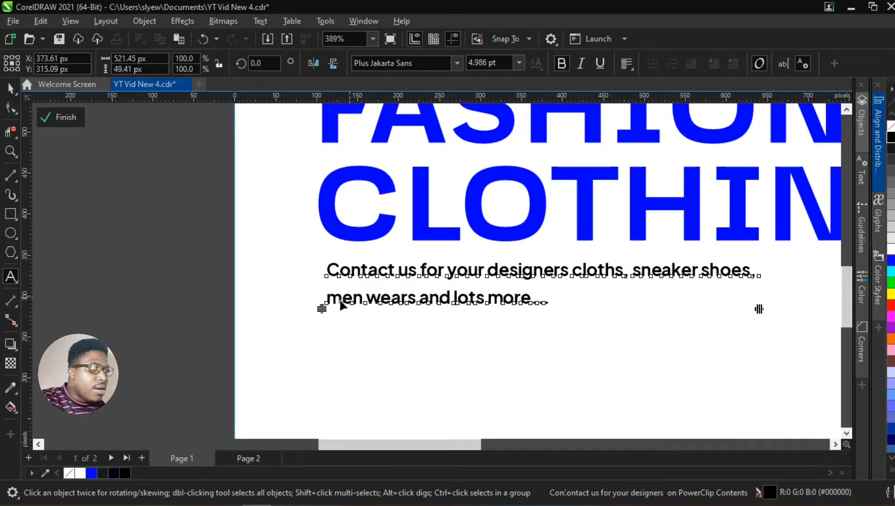
key(F10)
drag(322, 310, 318, 295)
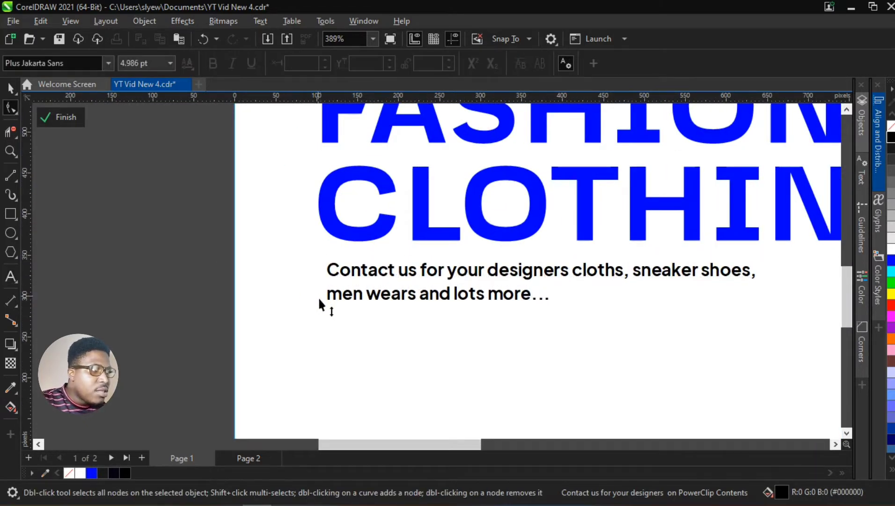
scroll(318, 300, down, 3)
key(space)
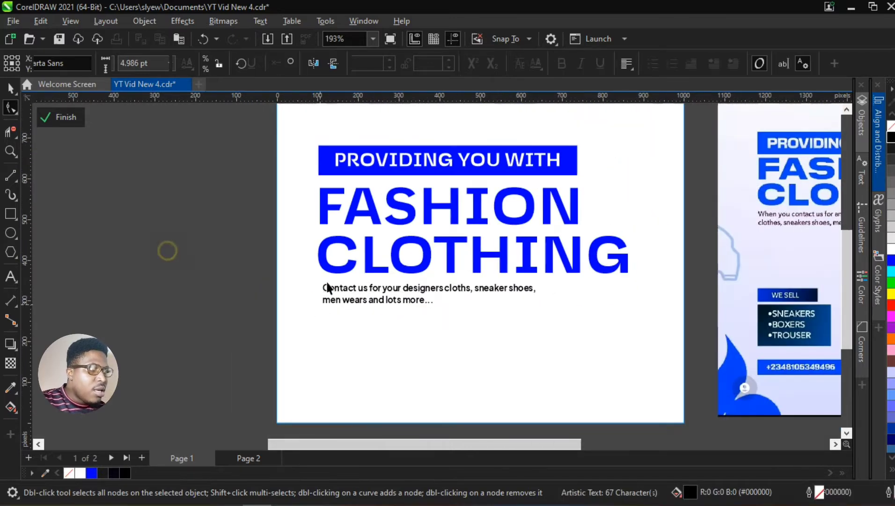
click(168, 249)
Move the banner, FASHION CLOTHING headline and contact text up together, to a Y position of about 651 px.
scroll(225, 297, down, 2)
click(342, 278)
scroll(364, 274, down, 1)
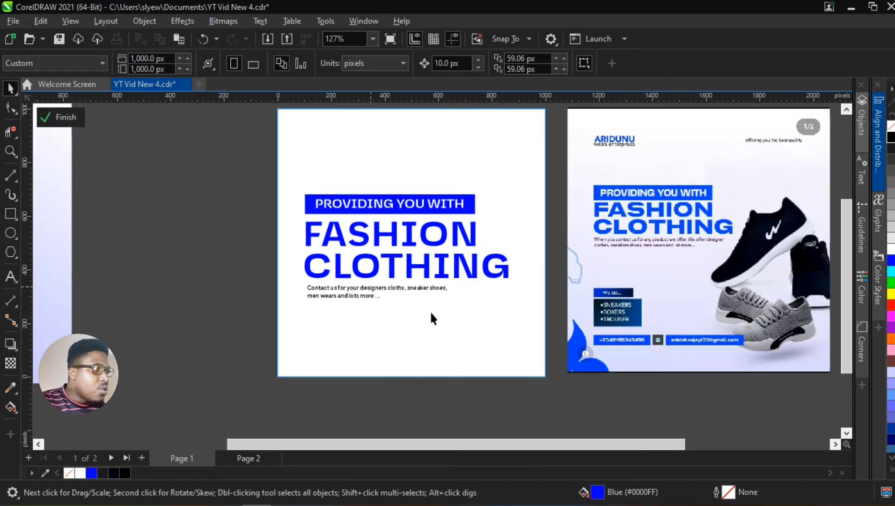
drag(249, 178, 527, 305)
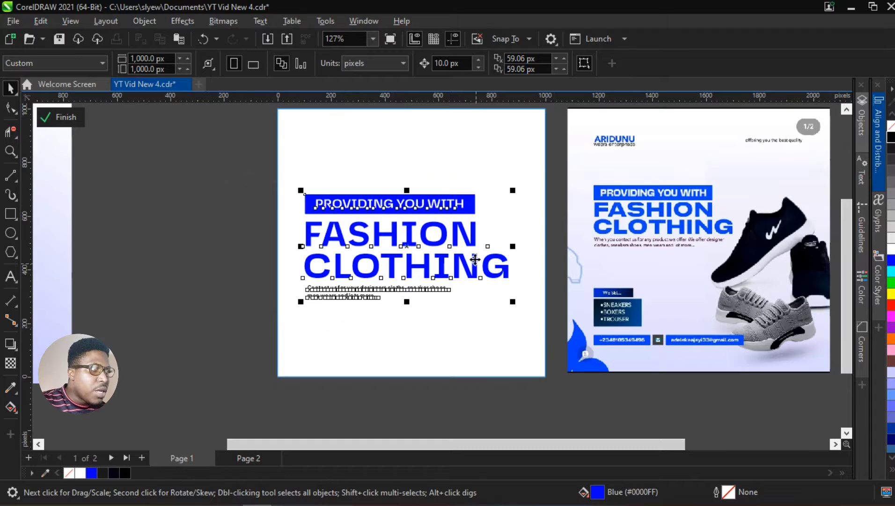
drag(477, 265, 470, 224)
click(285, 162)
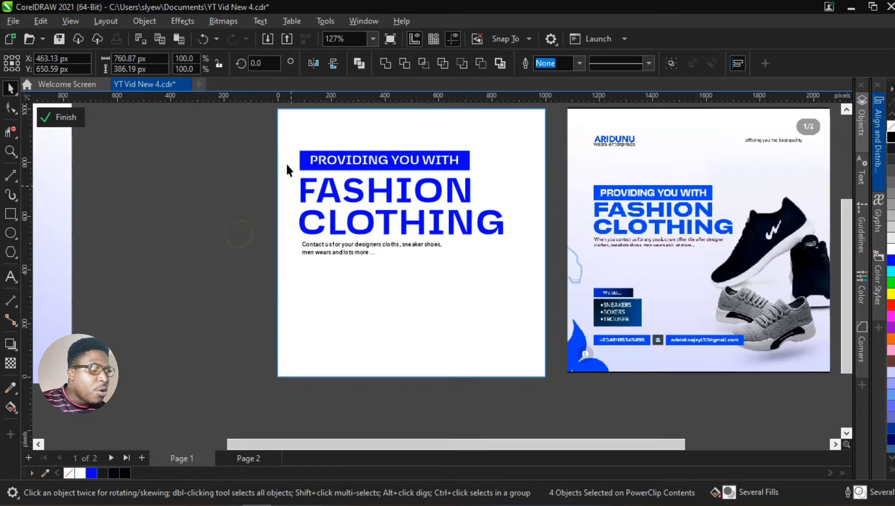
Align the left edge of the contact text with the left edge of the FASHION CLOTHING headline.
scroll(285, 163, up, 3)
scroll(313, 199, up, 1)
click(313, 199)
shift+click(311, 167)
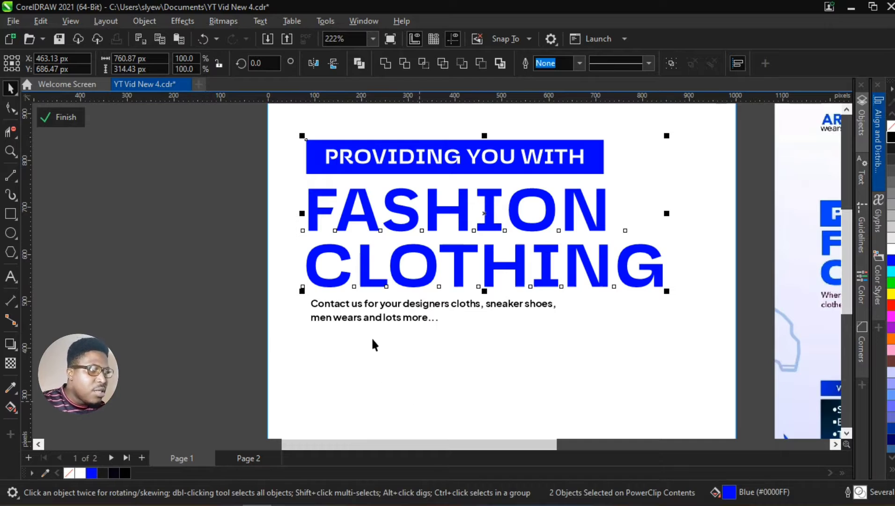
click(341, 310)
shift+click(343, 278)
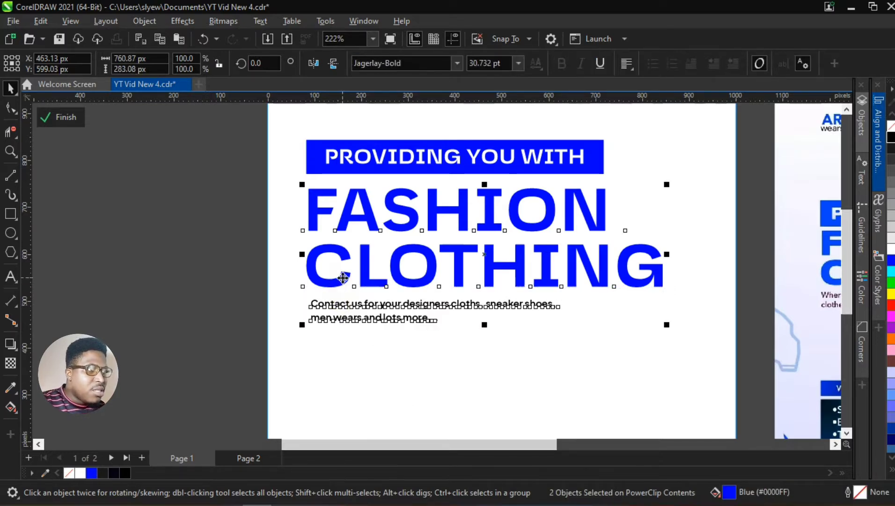
key(l)
click(141, 288)
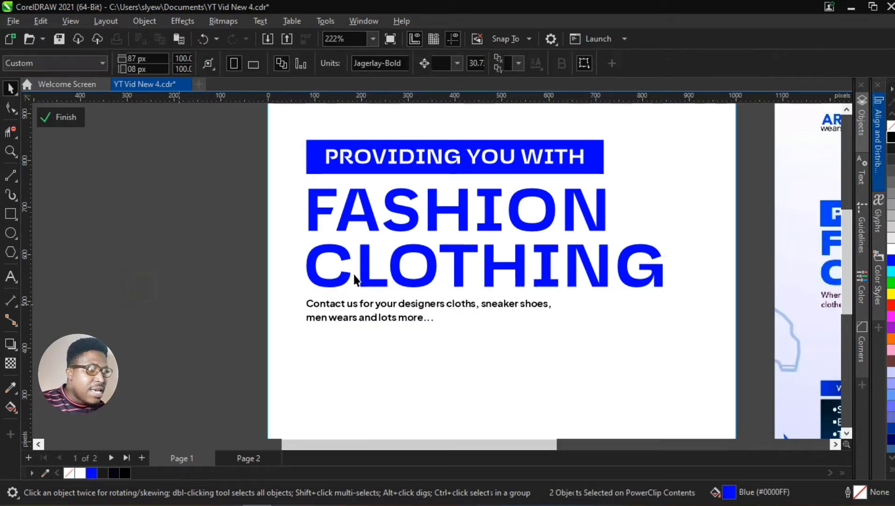
Shrink the banner, headline and contact text proportionally to about 534 px wide and move them down to a Y position of about 615 px.
scroll(350, 226, down, 2)
drag(261, 178, 581, 319)
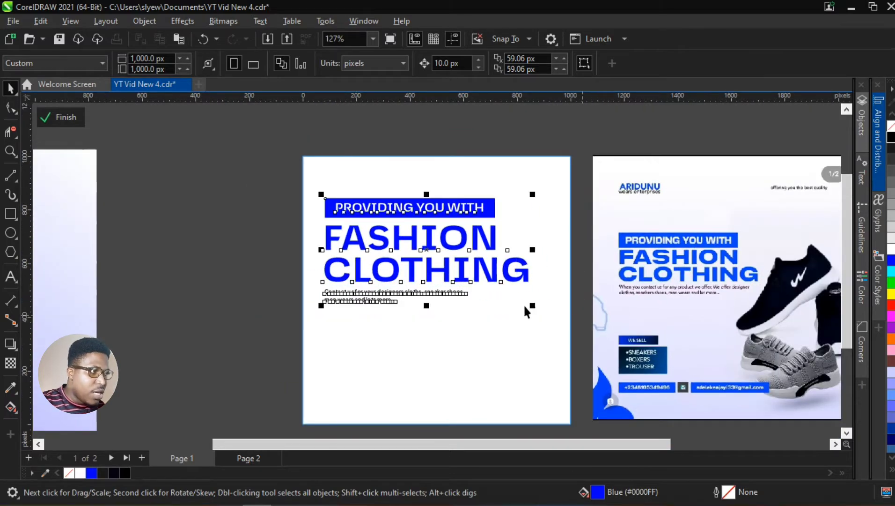
drag(530, 306, 468, 277)
drag(415, 202, 414, 227)
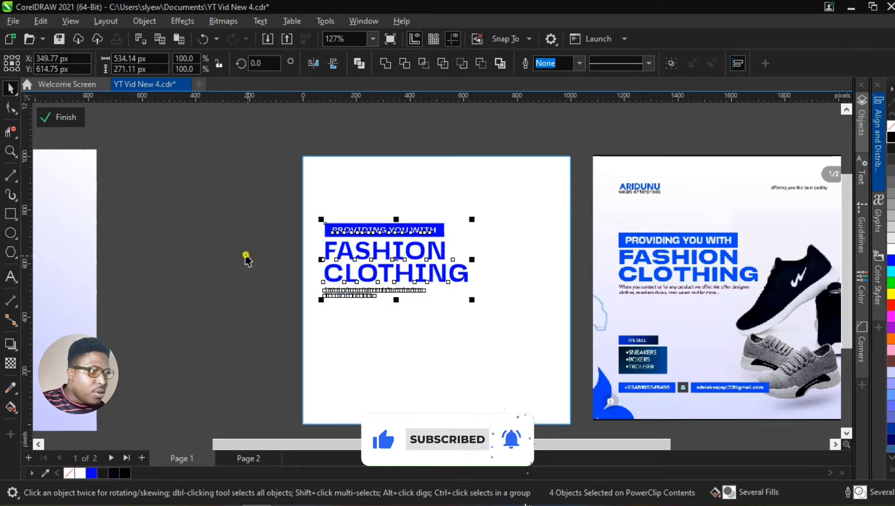
click(246, 255)
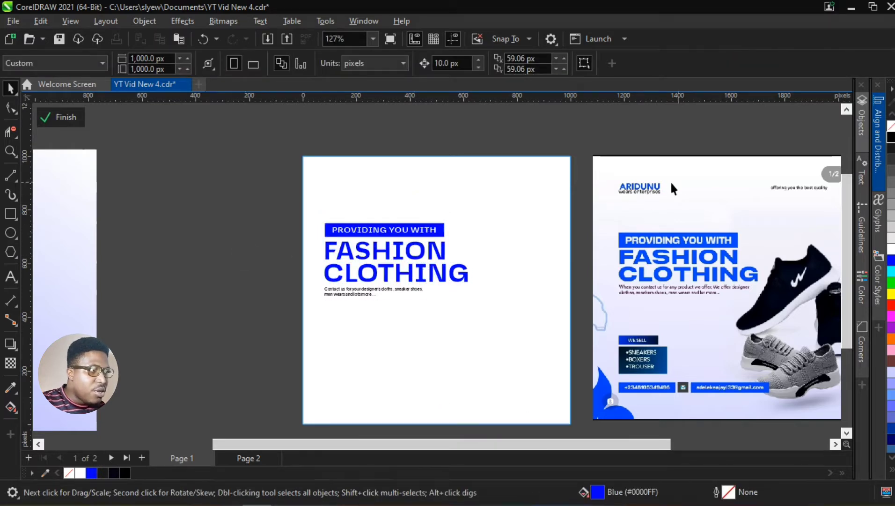
Duplicate the blue banner rectangle straight down below the contact text, at a Y position of about 315 px.
scroll(450, 264, down, 1)
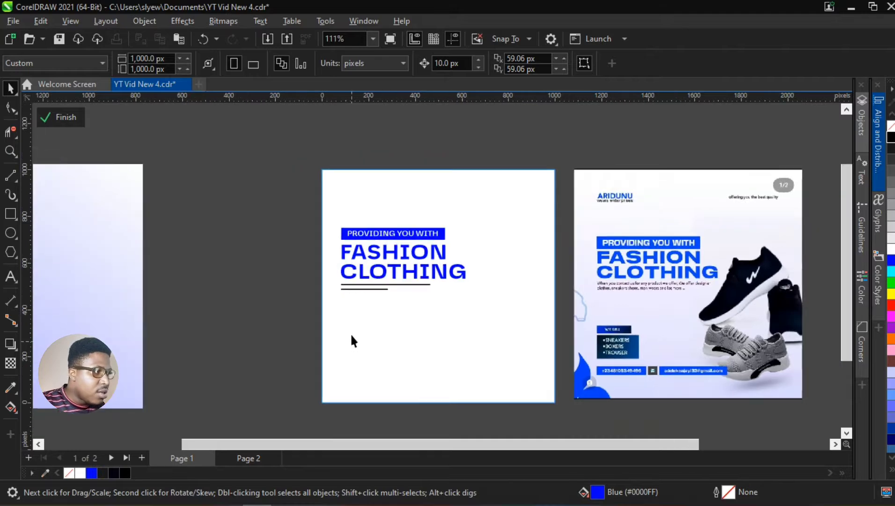
scroll(352, 340, up, 3)
click(341, 181)
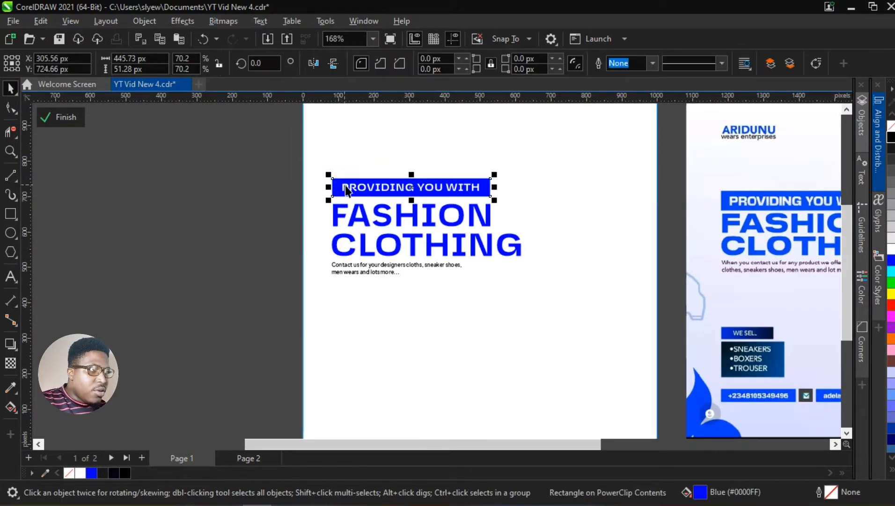
shift+click(349, 187)
click(288, 187)
click(337, 194)
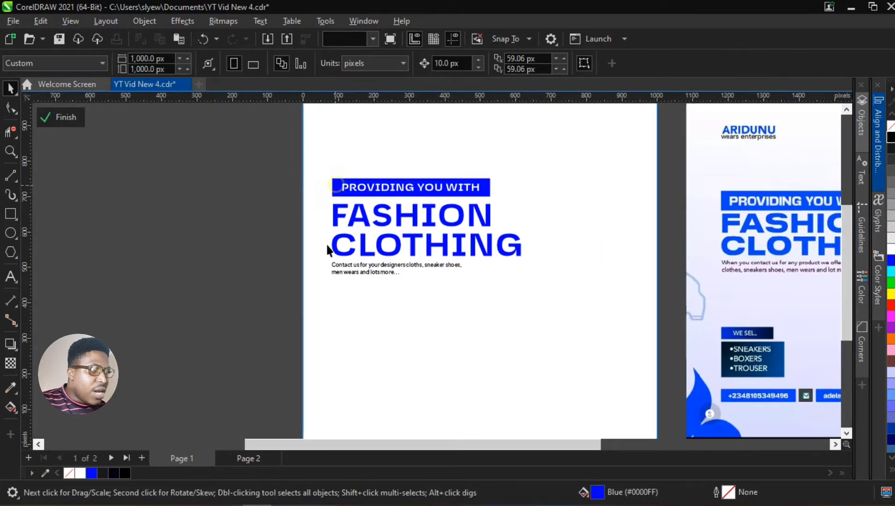
drag(337, 194, 346, 333)
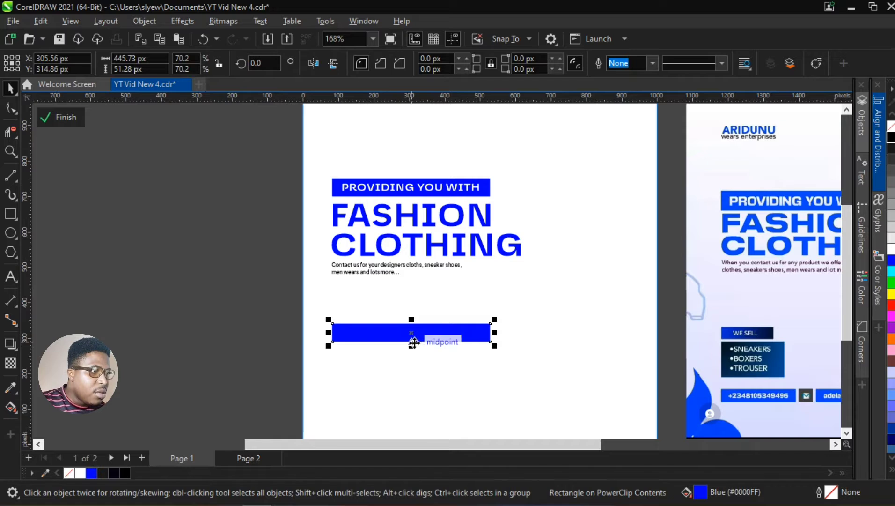
Narrow the duplicated rectangle to about 188 px wide, keeping its original height and left edge.
mouse_move(411, 354)
mouse_down()
mouse_move(411, 367)
mouse_move(413, 358)
mouse_up()
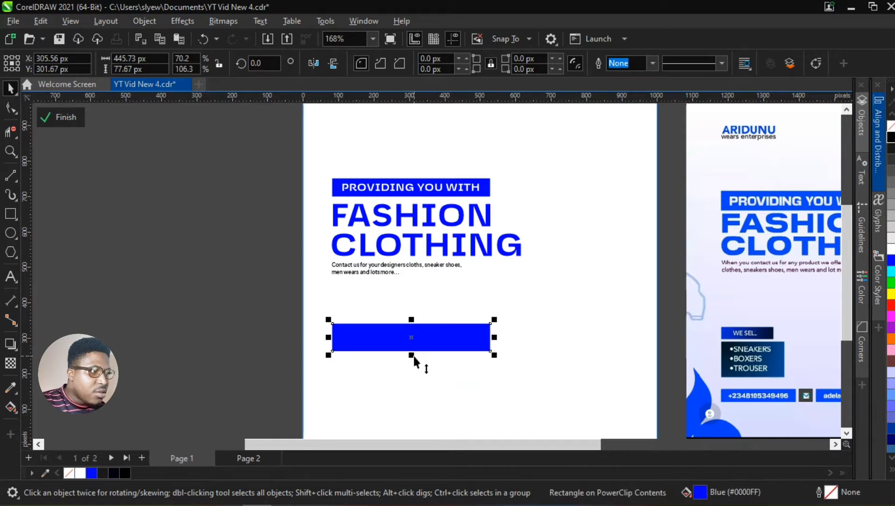
key(ctrl+z)
drag(495, 333, 400, 342)
Copy the contact text onto the small rectangle, fill it white and replace its wording with WE SELL.
scroll(319, 343, up, 2)
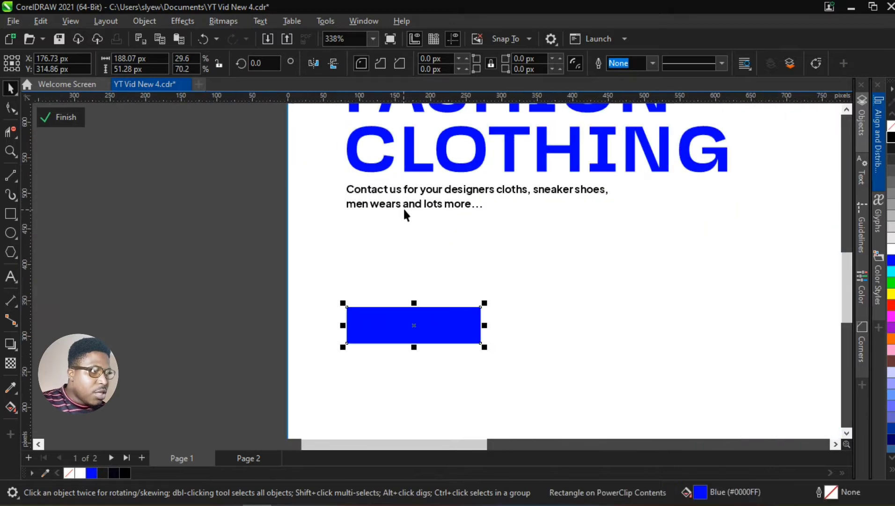
drag(406, 263, 412, 327)
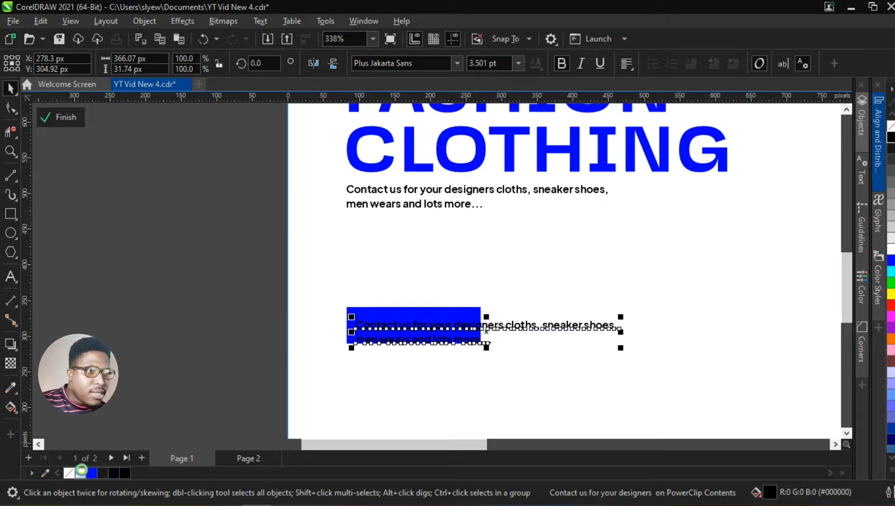
double_click(377, 326)
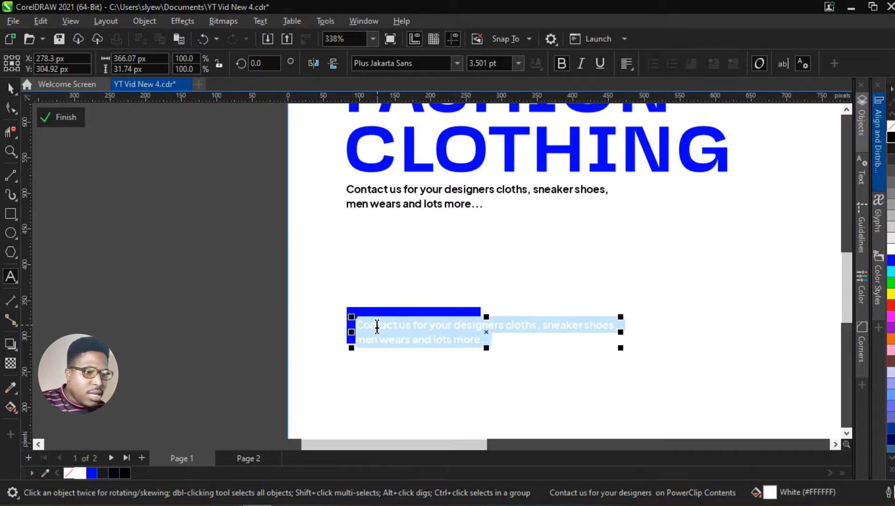
text(WE SE)
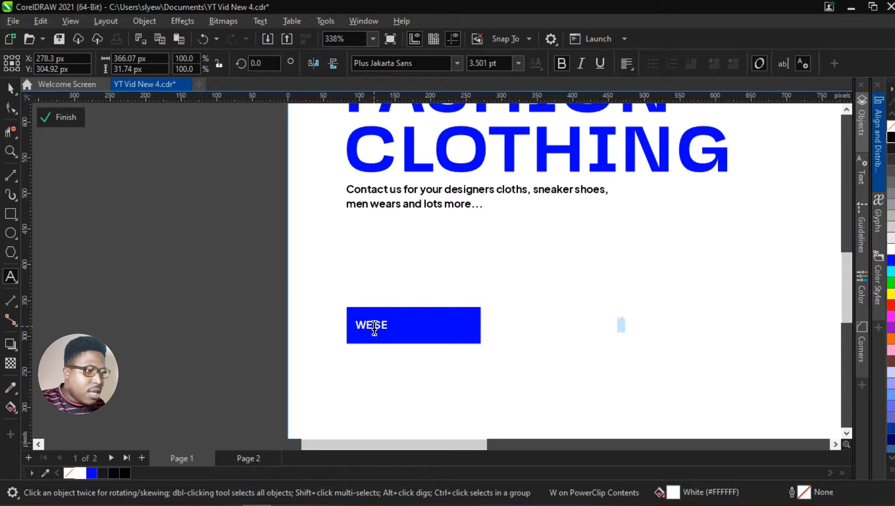
text(LL)
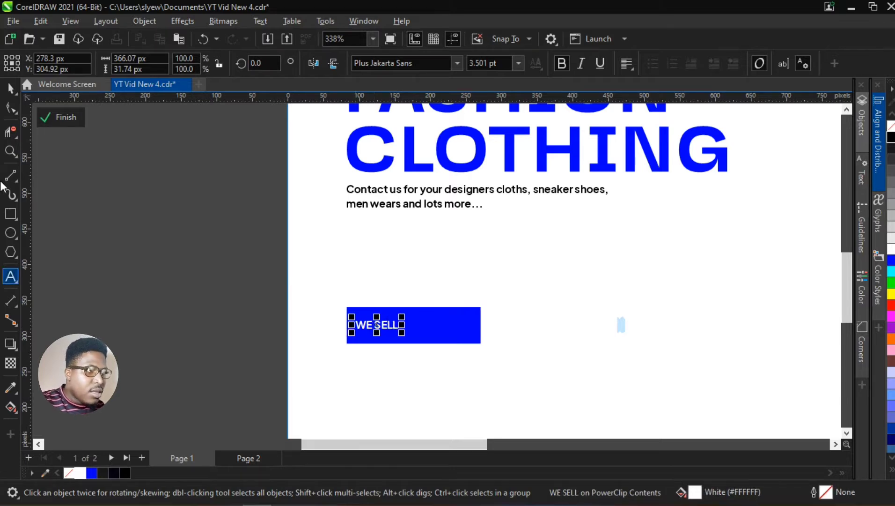
click(7, 93)
Enlarge WE SELL proportionally to about 113 px wide and change its font to Plus Jakarta Sans ExtraBold.
scroll(379, 329, up, 4)
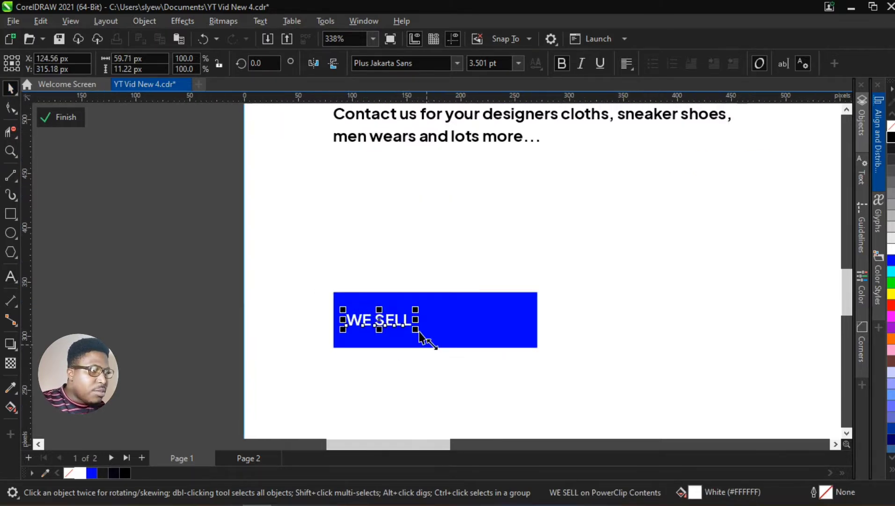
drag(416, 329, 499, 343)
click(458, 64)
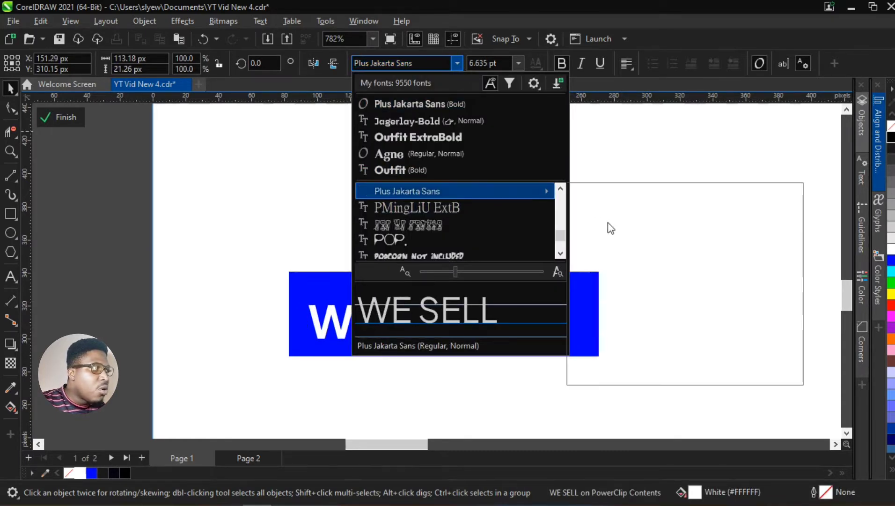
mouse_move(530, 190)
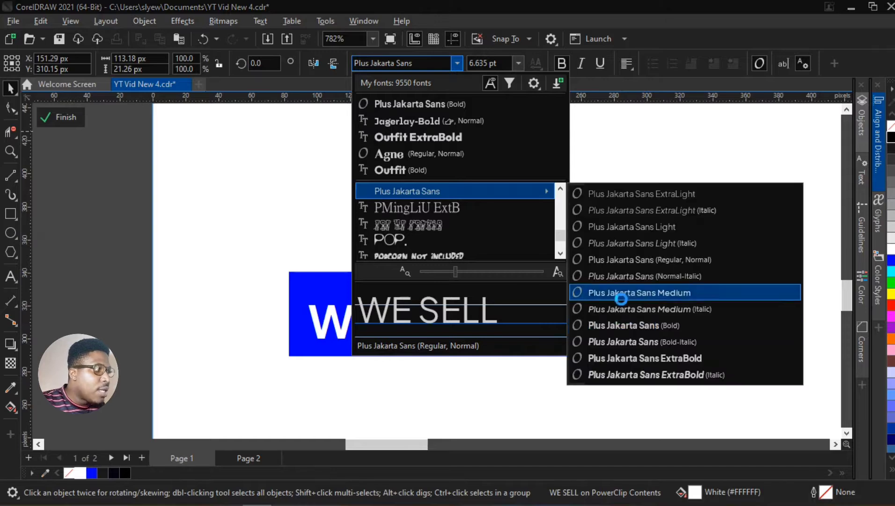
click(636, 357)
Centre WE SELL horizontally and vertically on its blue rectangle and enlarge it from the centre to about 131 px wide.
shift+click(535, 308)
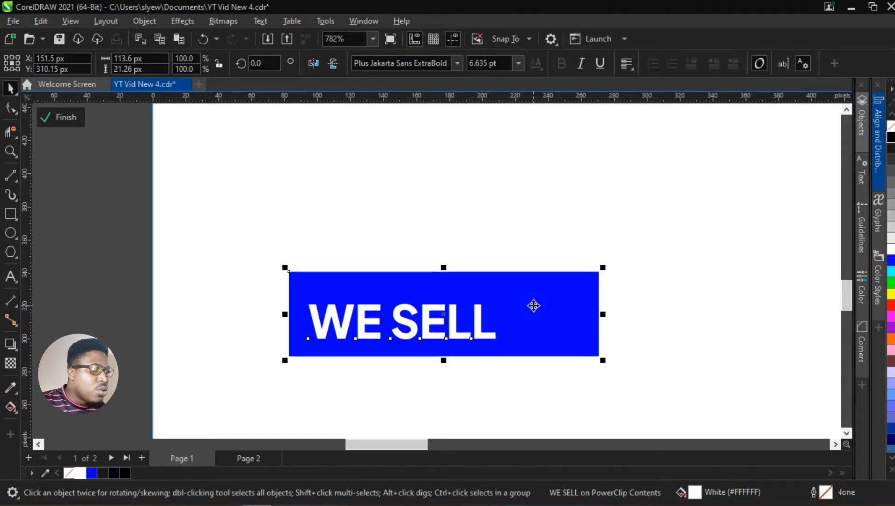
key(c)
key(e)
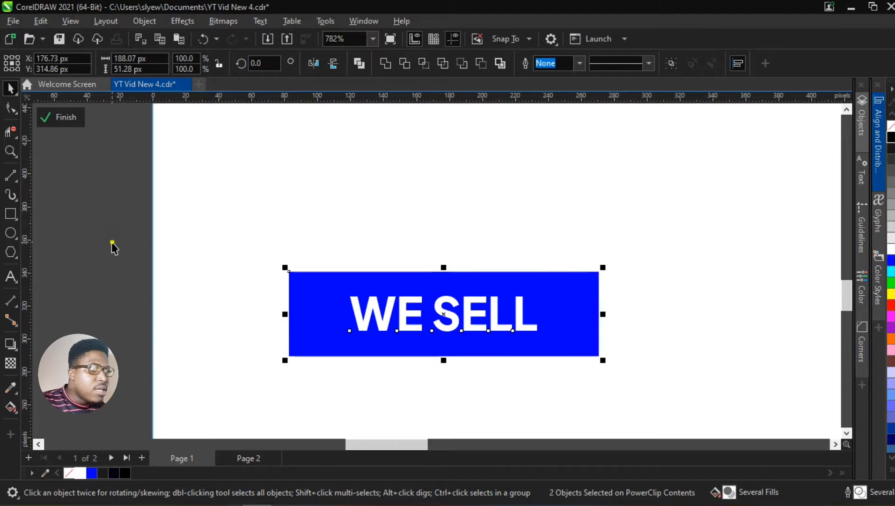
click(464, 320)
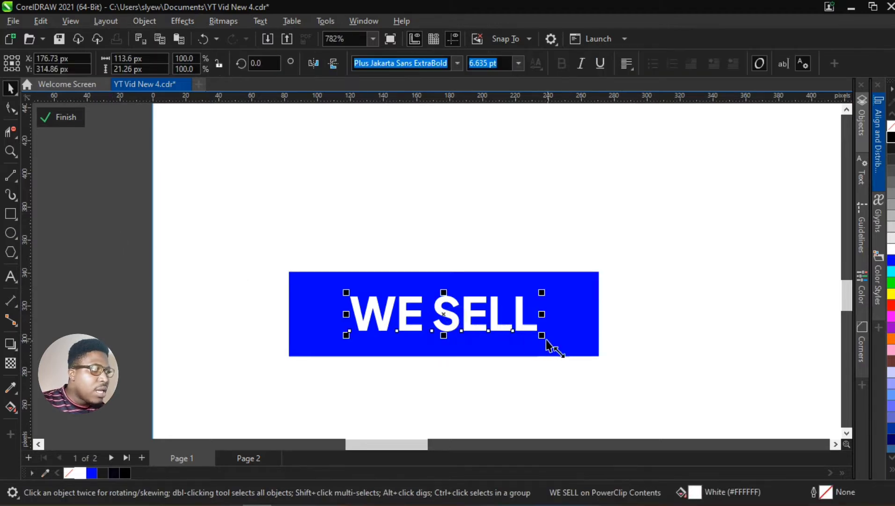
drag(542, 335, 557, 349)
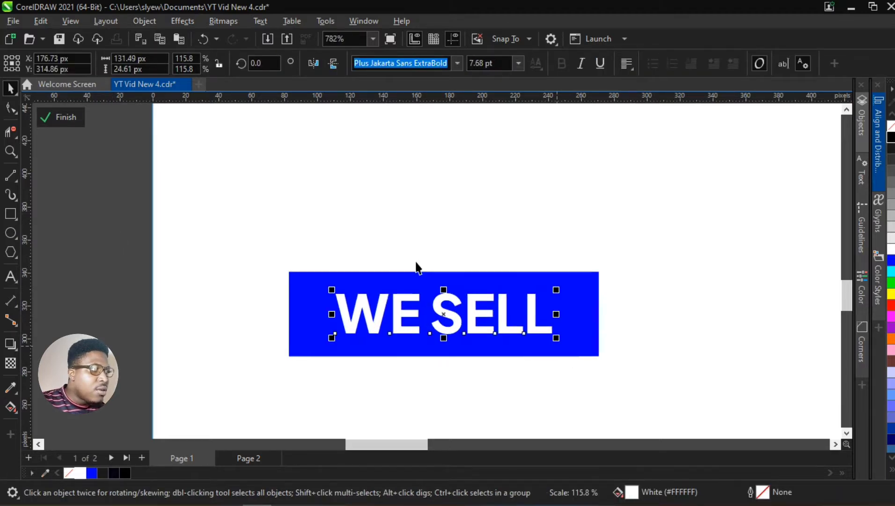
scroll(393, 267, down, 10)
scroll(392, 271, down, 2)
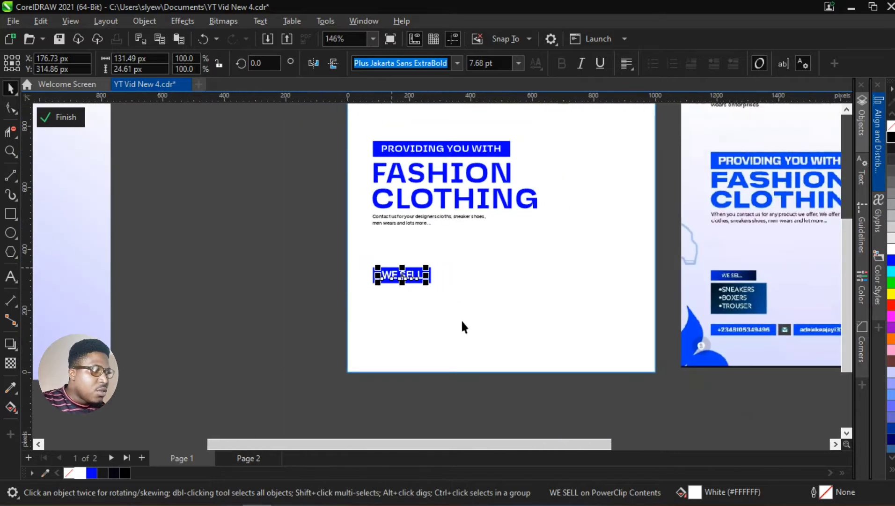
scroll(742, 323, up, 3)
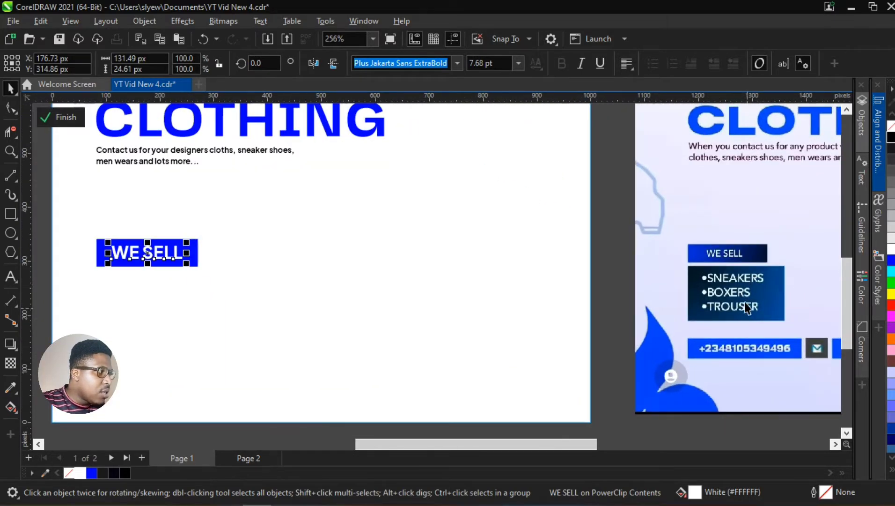
scroll(739, 299, down, 4)
scroll(506, 281, up, 3)
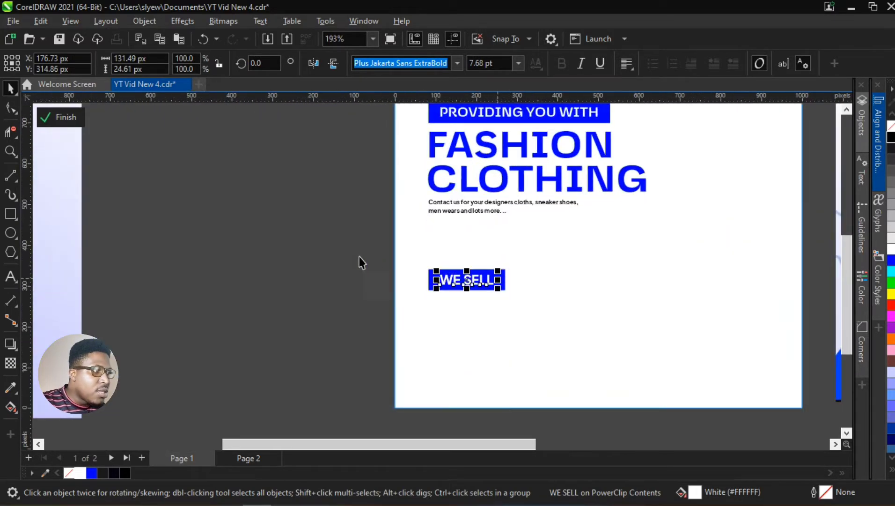
drag(340, 245, 583, 307)
scroll(445, 304, up, 2)
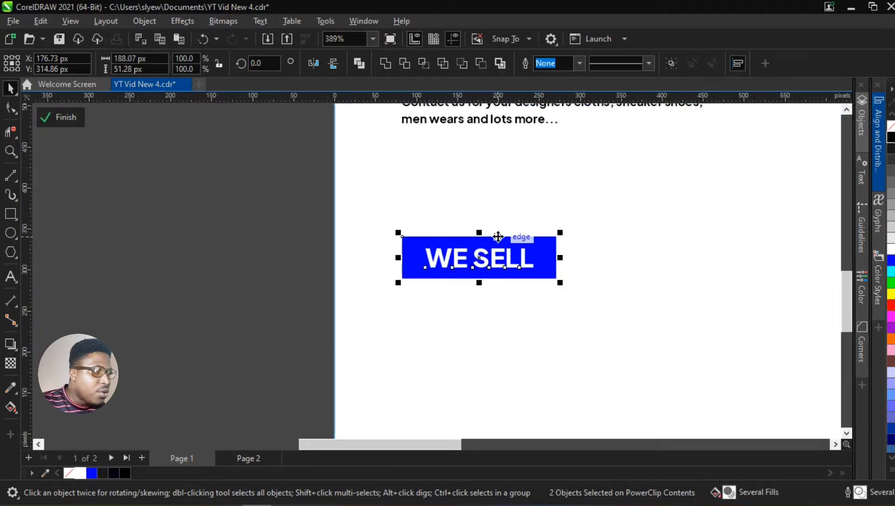
drag(497, 237, 498, 293)
key(ctrl+z)
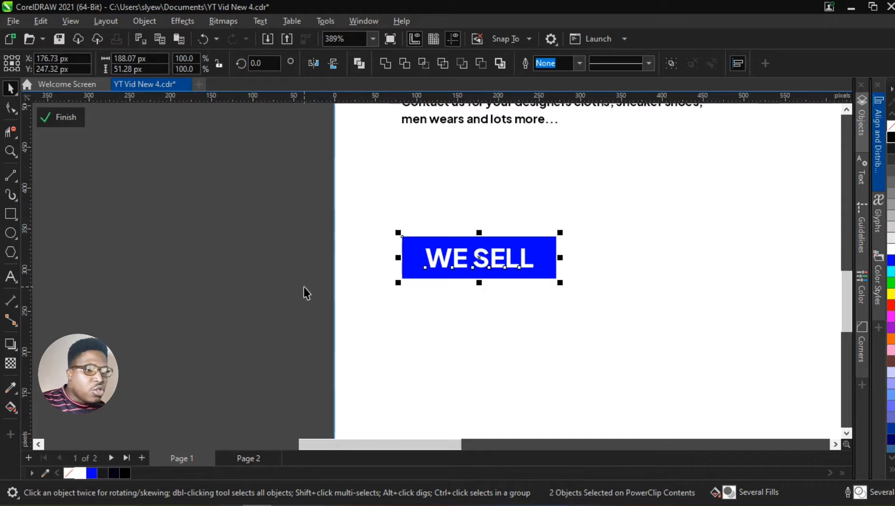
click(265, 237)
click(313, 220)
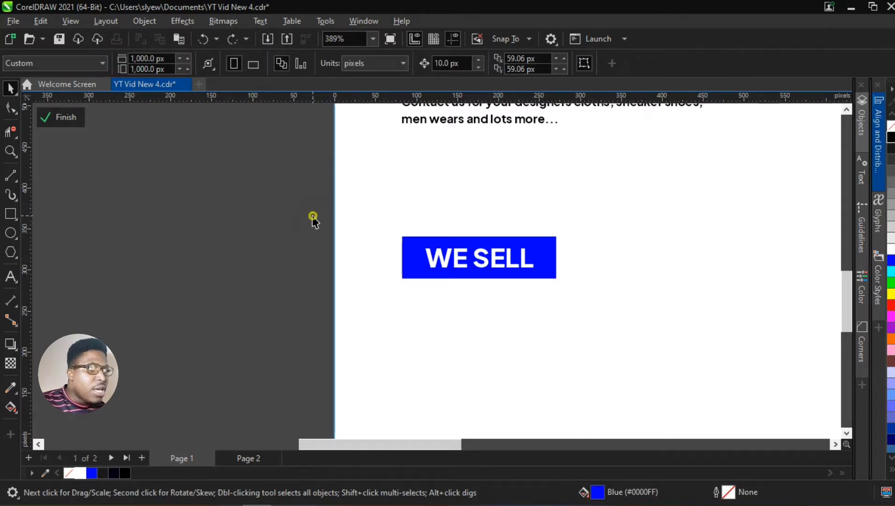
Duplicate the WE SELL text and its blue rectangle straight down, leaving a small gap below the original.
scroll(546, 253, up, 2)
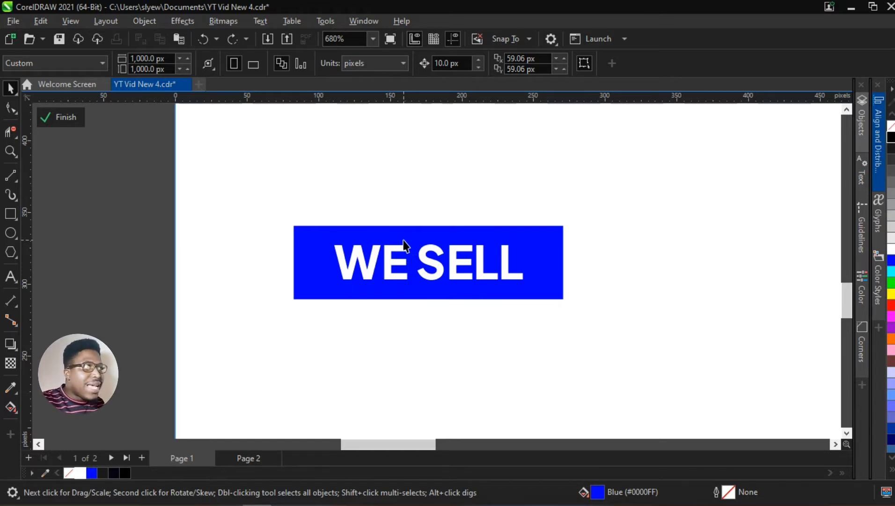
drag(105, 189, 688, 349)
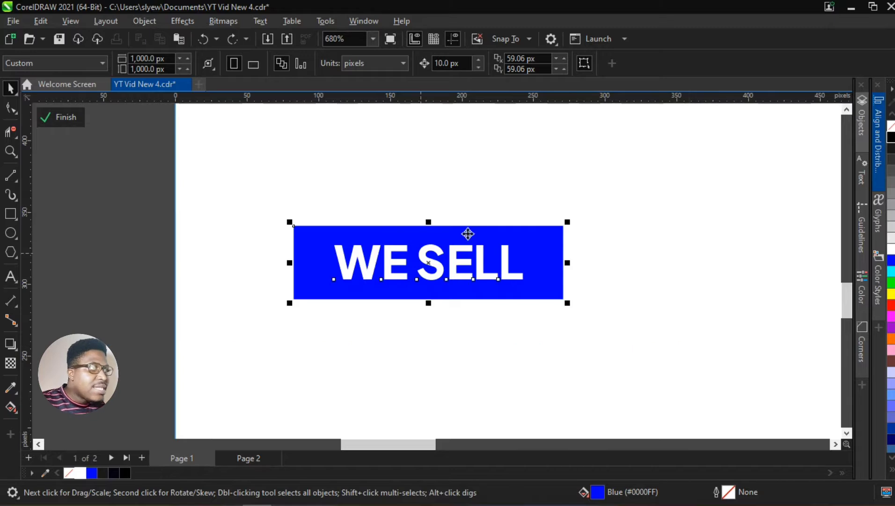
scroll(453, 249, down, 2)
scroll(468, 265, down, 1)
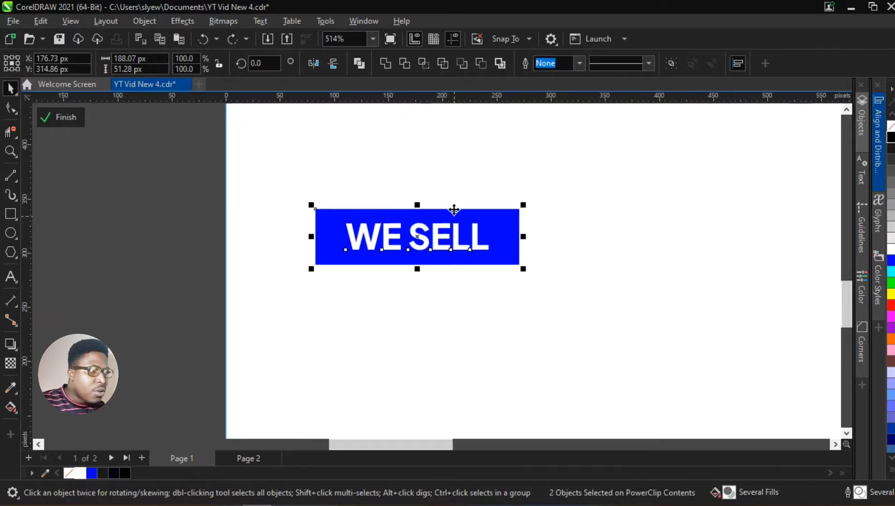
drag(454, 214, 452, 279)
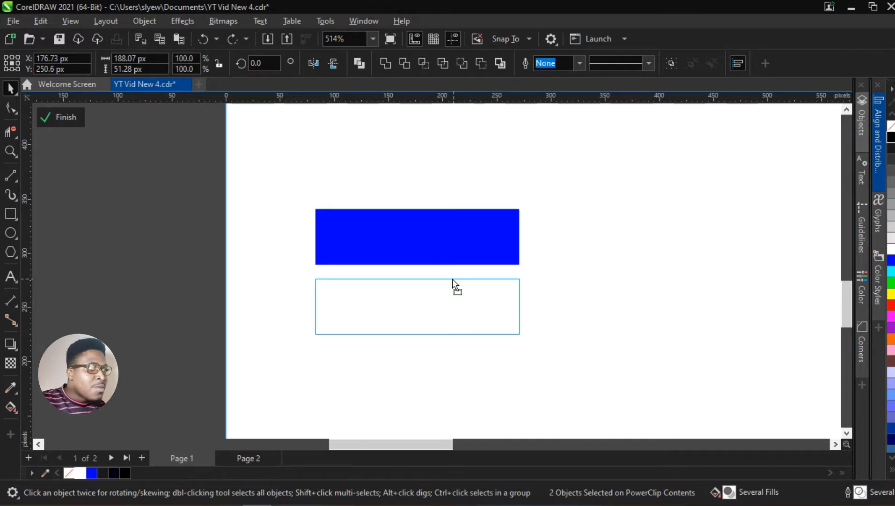
drag(452, 279, 452, 281)
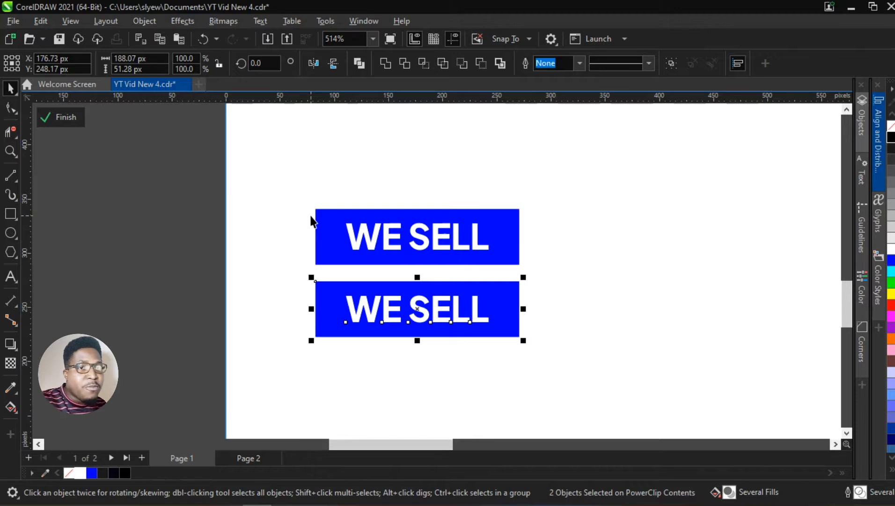
drag(156, 174, 656, 299)
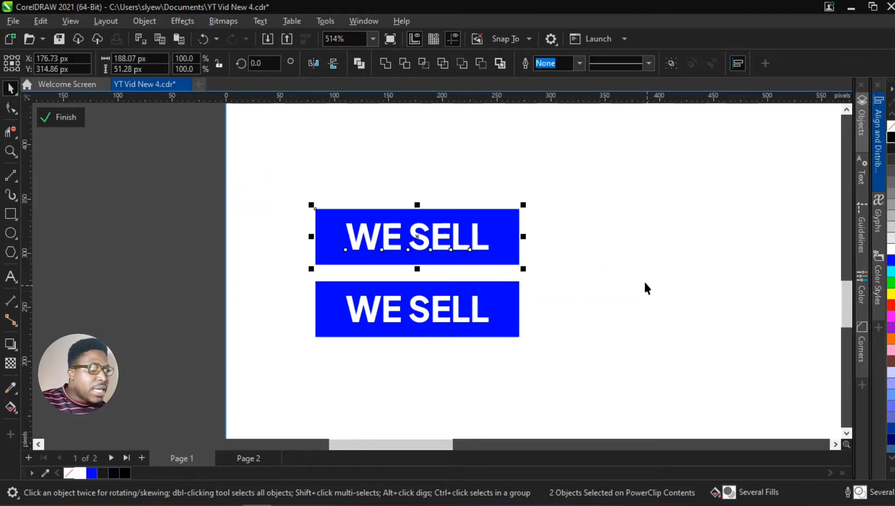
key(ctrl+d)
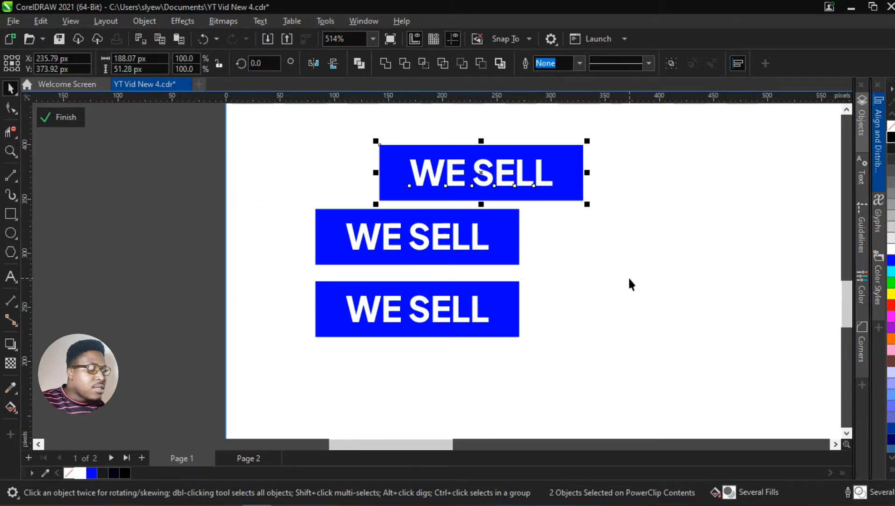
key(Delete)
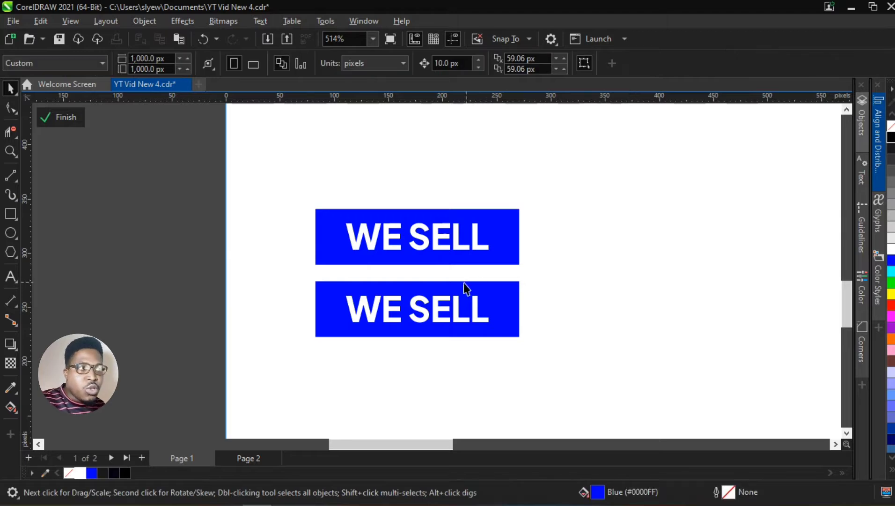
Enlarge the lower blue rectangle to about 231 px wide and 147 px tall, keeping its left and upper edges.
scroll(457, 280, down, 5)
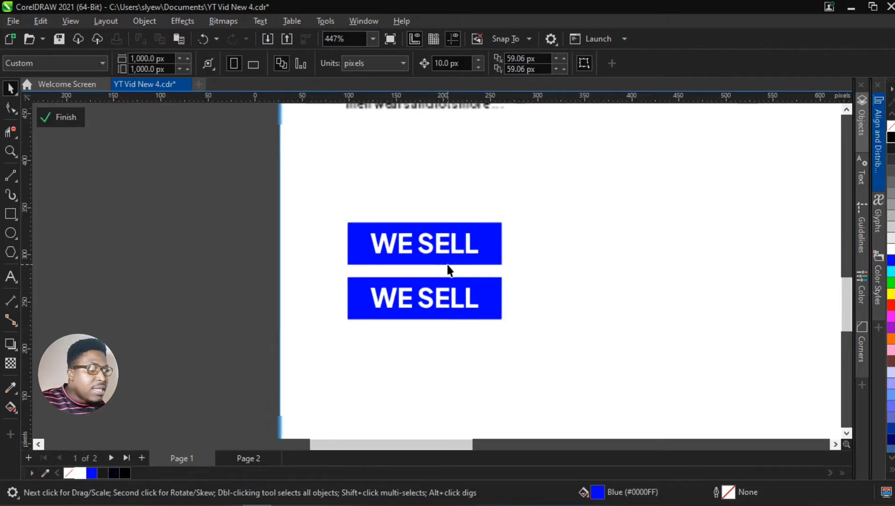
scroll(430, 319, up, 2)
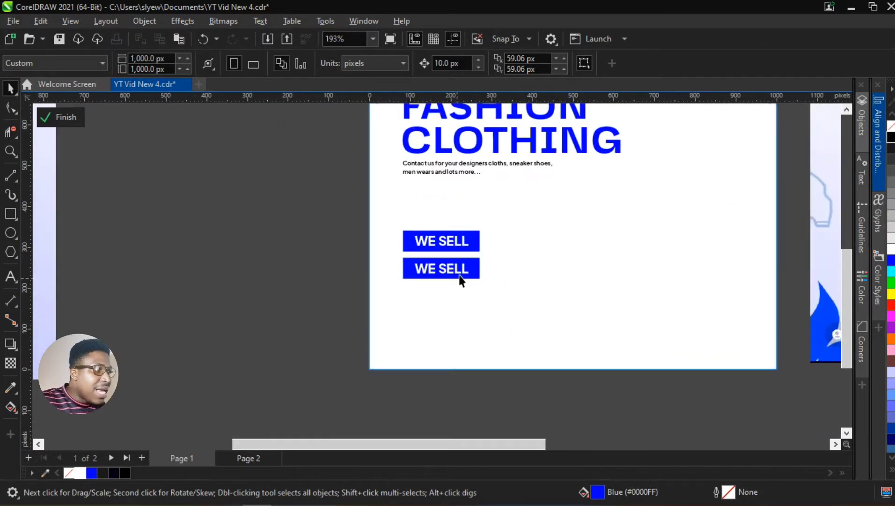
drag(477, 271, 500, 268)
drag(451, 282, 454, 324)
scroll(429, 319, down, 2)
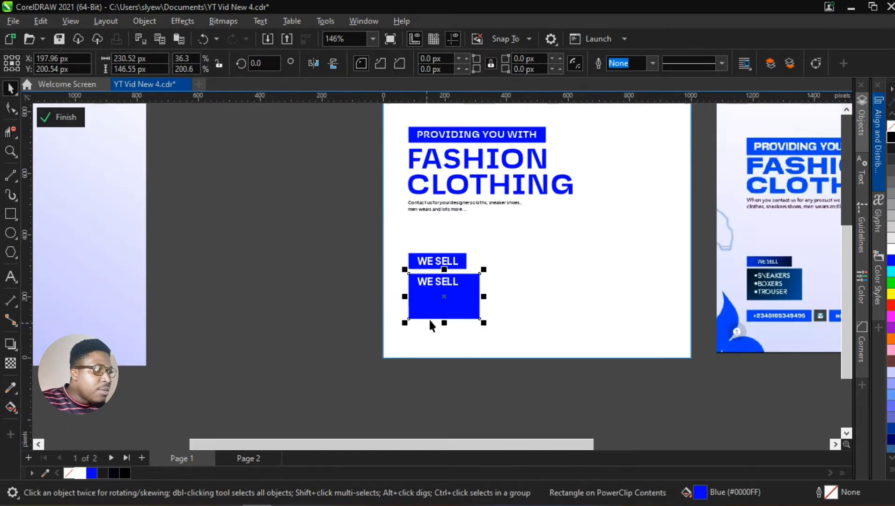
Replace the lower WE SELL text with a three-line list reading SNEAKERS, BOXERS and TROUSERS.
click(428, 283)
scroll(429, 282, up, 3)
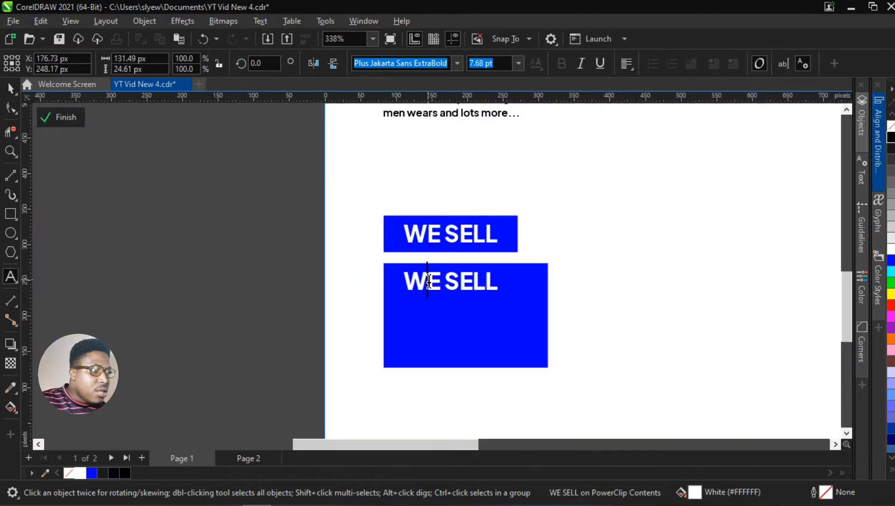
double_click(429, 283)
text(SNEAKERS)
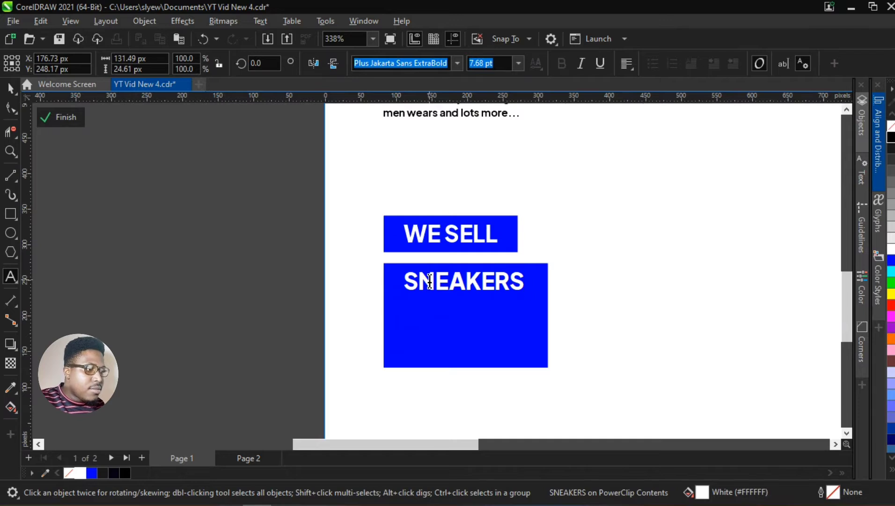
key(Return)
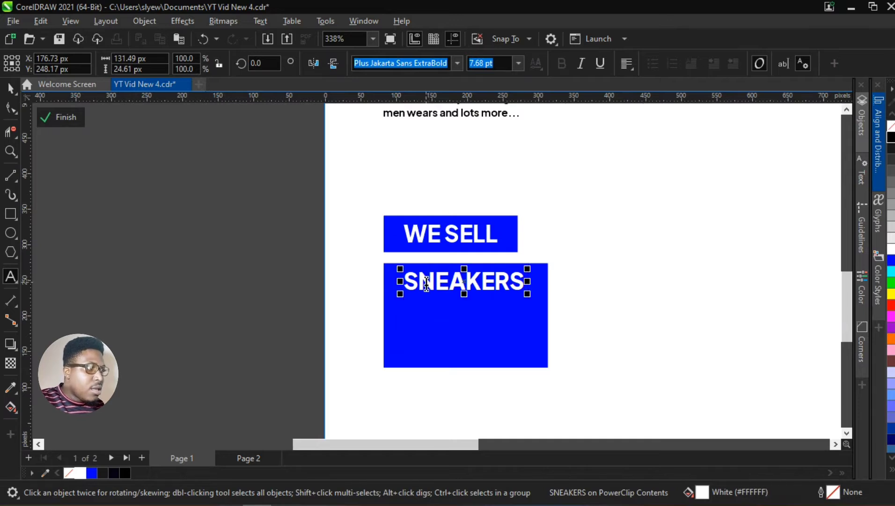
scroll(506, 390, down, 4)
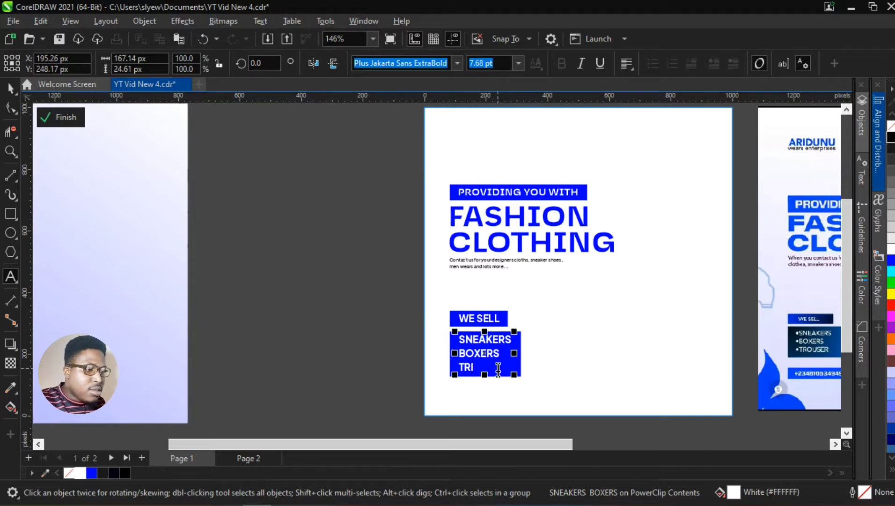
key(BackSpace)
text(OUS)
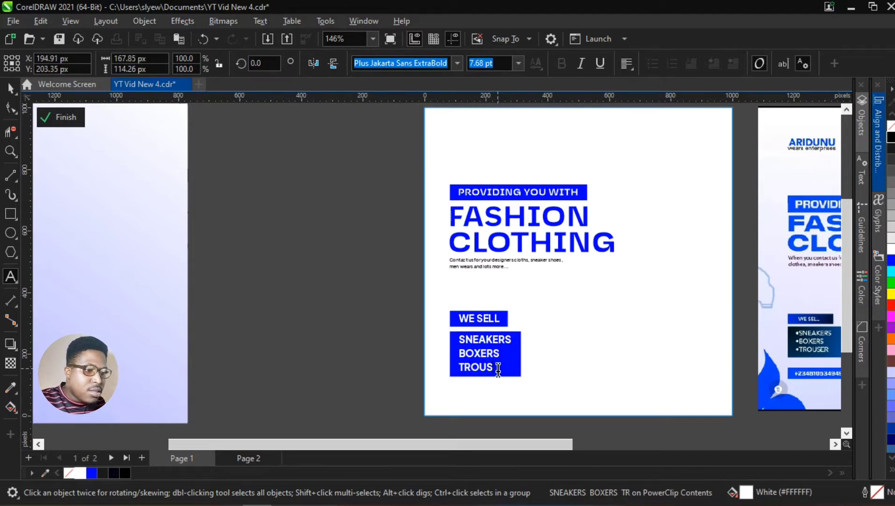
text(ERS)
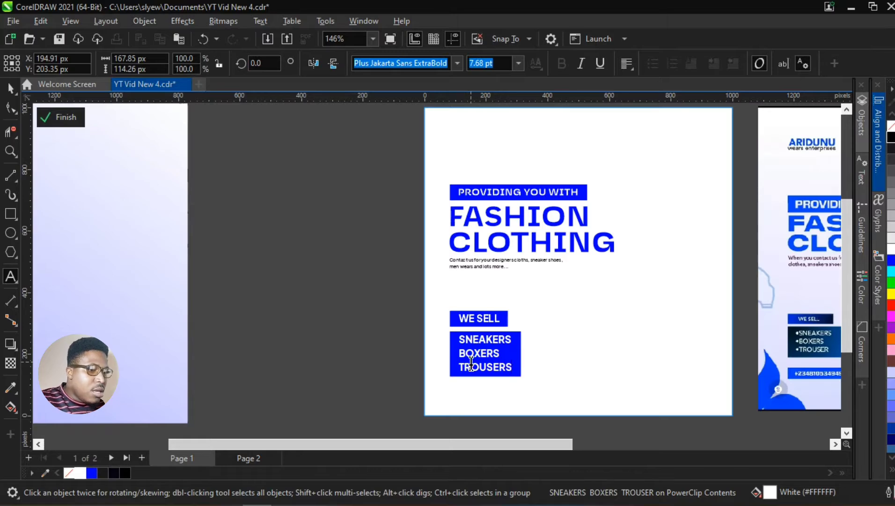
scroll(529, 370, up, 5)
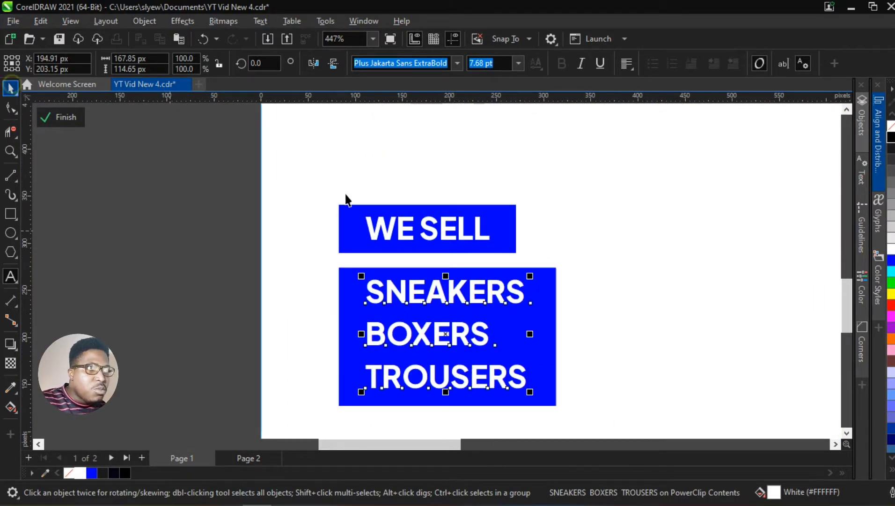
Extend the lower edge of the list's blue rectangle downward until it is about 171 px tall.
scroll(346, 198, down, 4)
scroll(408, 152, up, 2)
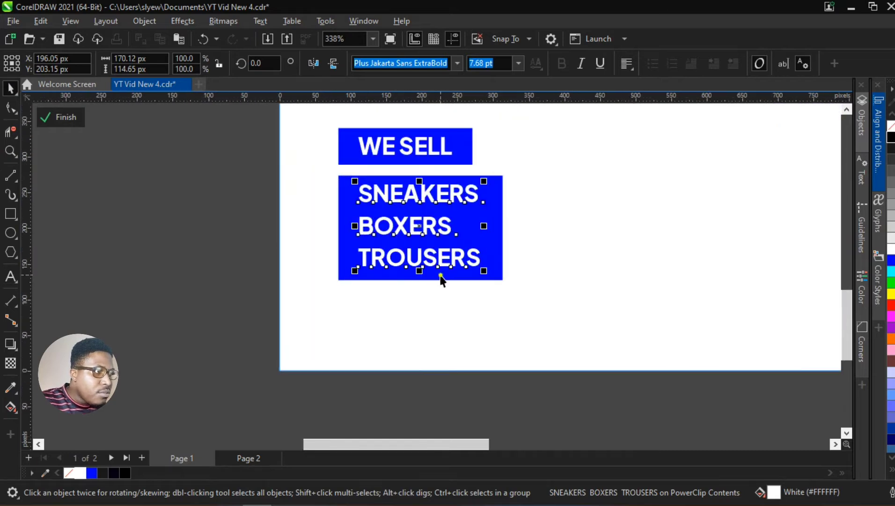
click(423, 281)
drag(421, 280, 422, 301)
click(240, 180)
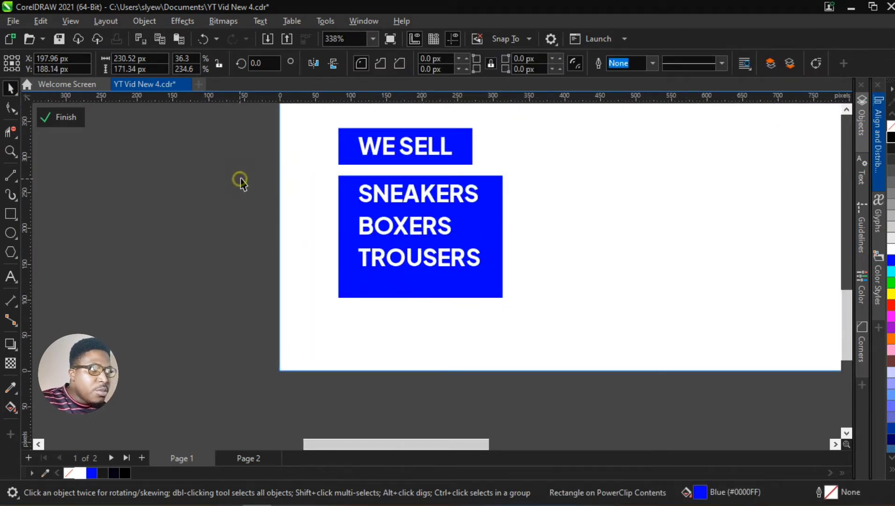
click(389, 199)
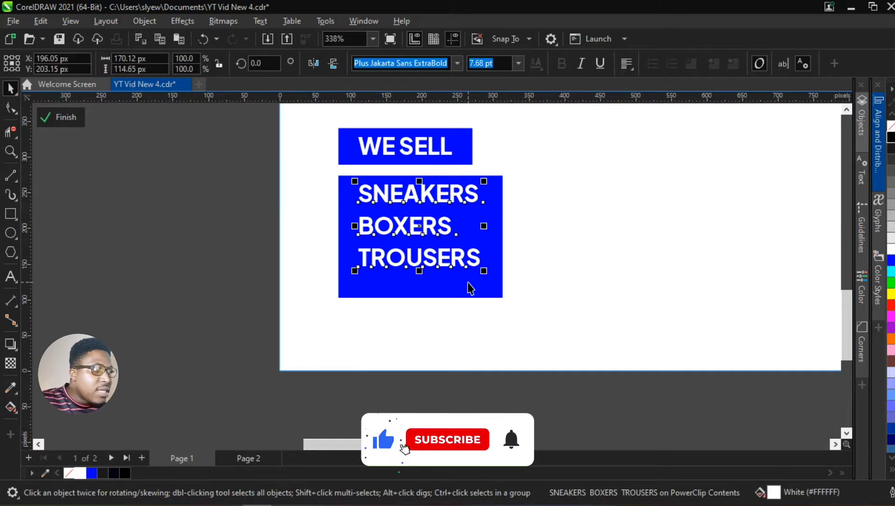
click(226, 250)
Compare the list block with the bulleted WE SELL section of the reference flyer.
scroll(380, 206, up, 3)
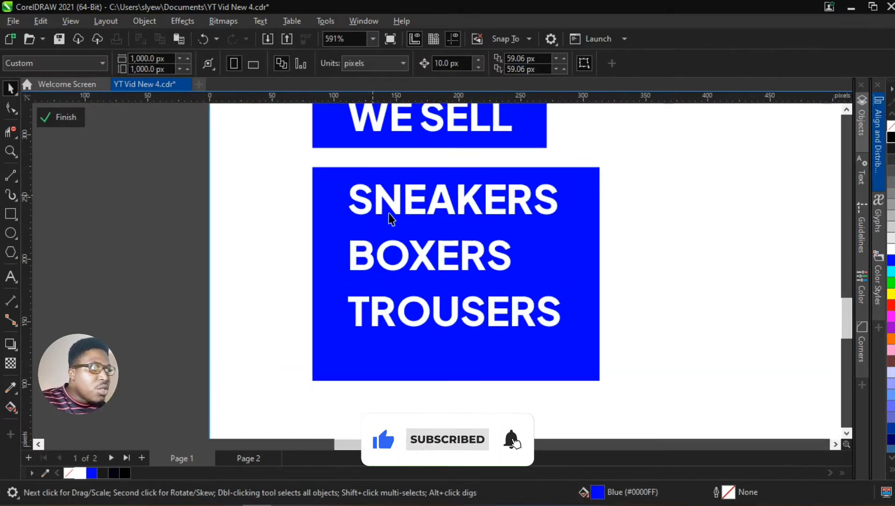
scroll(389, 212, down, 5)
scroll(672, 224, up, 5)
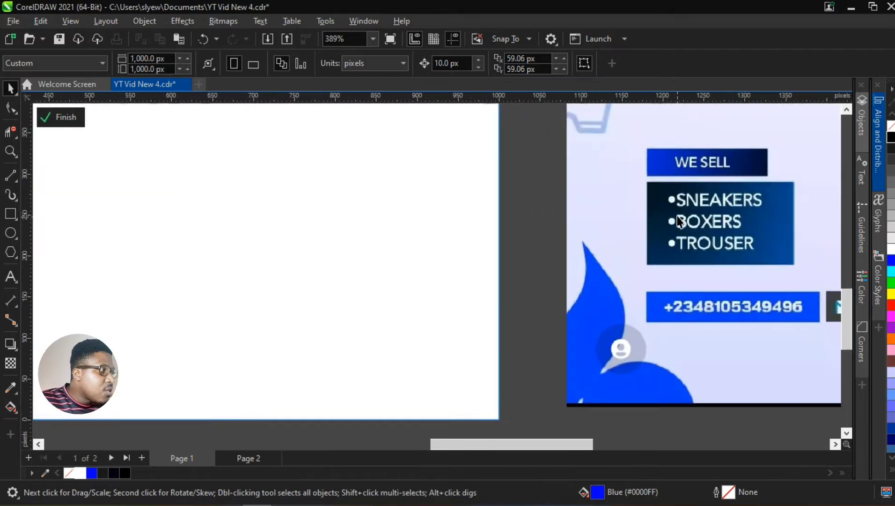
scroll(676, 232, down, 5)
scroll(477, 248, up, 3)
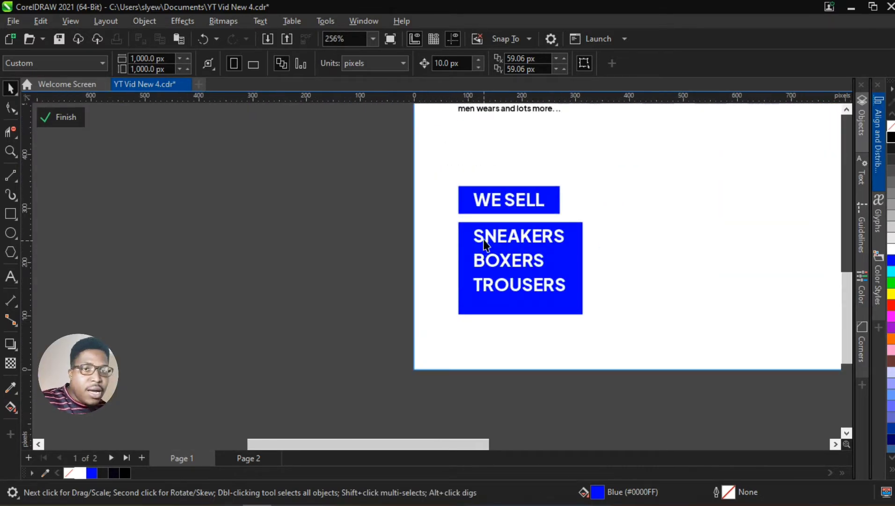
scroll(491, 243, up, 3)
scroll(383, 274, down, 2)
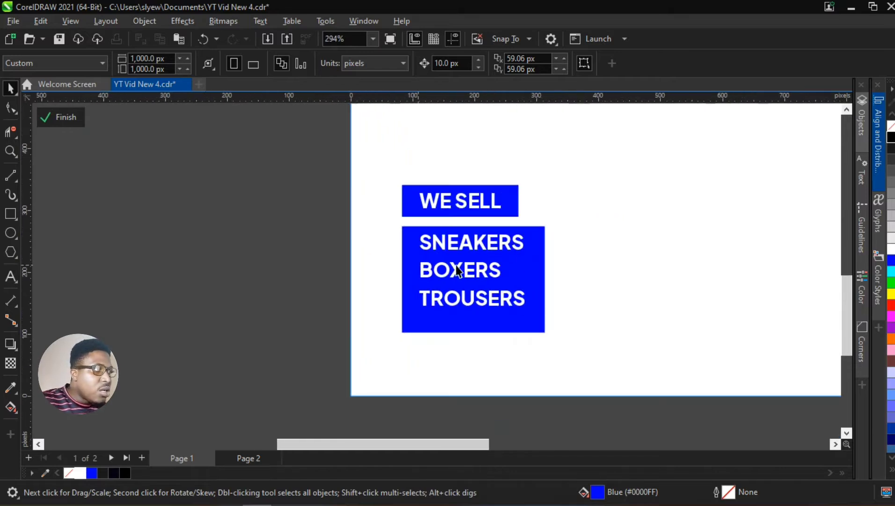
Move the list text right and slightly down inside its rectangle, and break it apart into separate lines.
scroll(484, 284, up, 1)
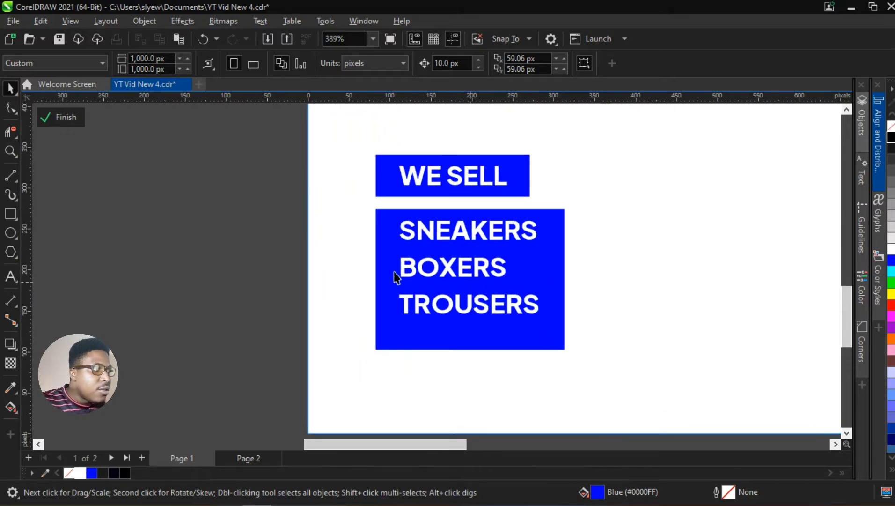
drag(430, 252, 437, 249)
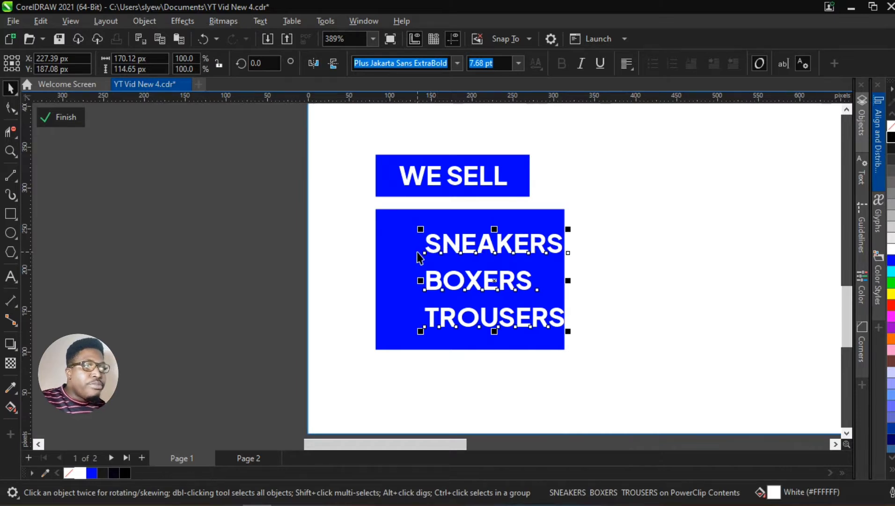
key(ctrl+k)
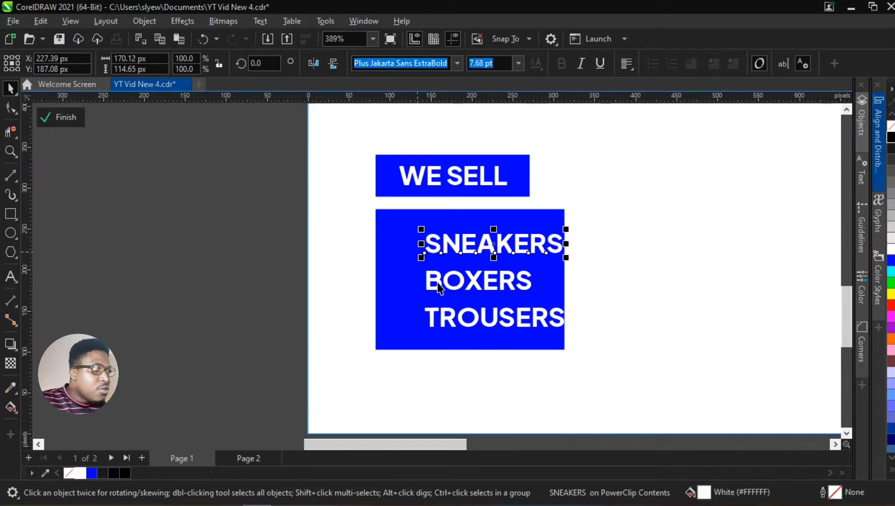
Draw a bullet circle about 12 px in diameter left of SNEAKERS, filled white with no outline.
click(10, 231)
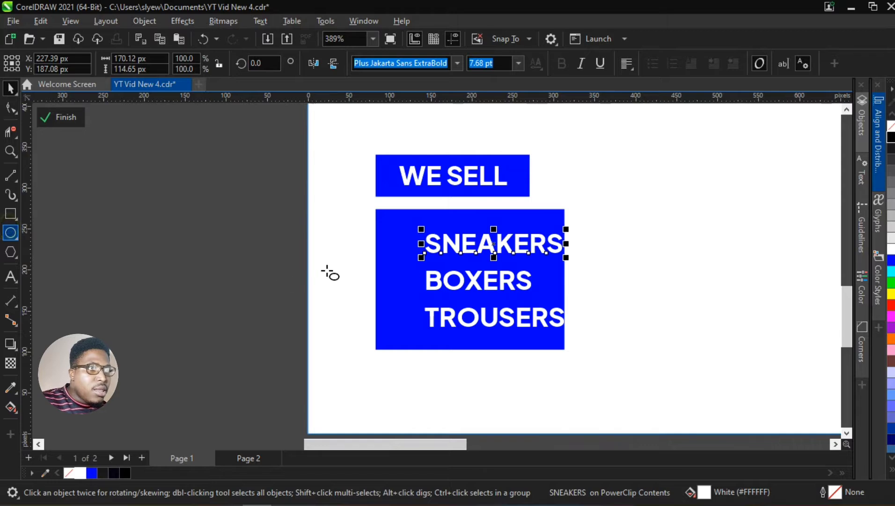
scroll(384, 247, up, 3)
drag(407, 247, 419, 258)
click(92, 473)
click(81, 474)
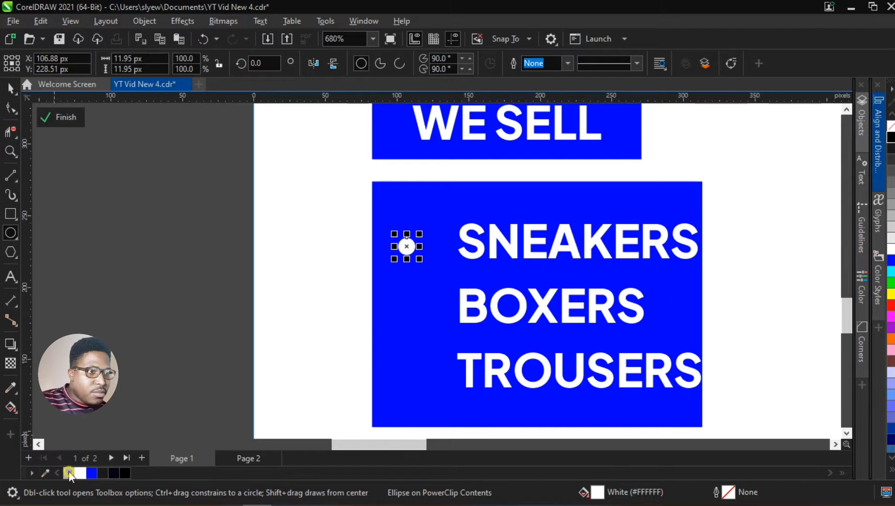
click(5, 89)
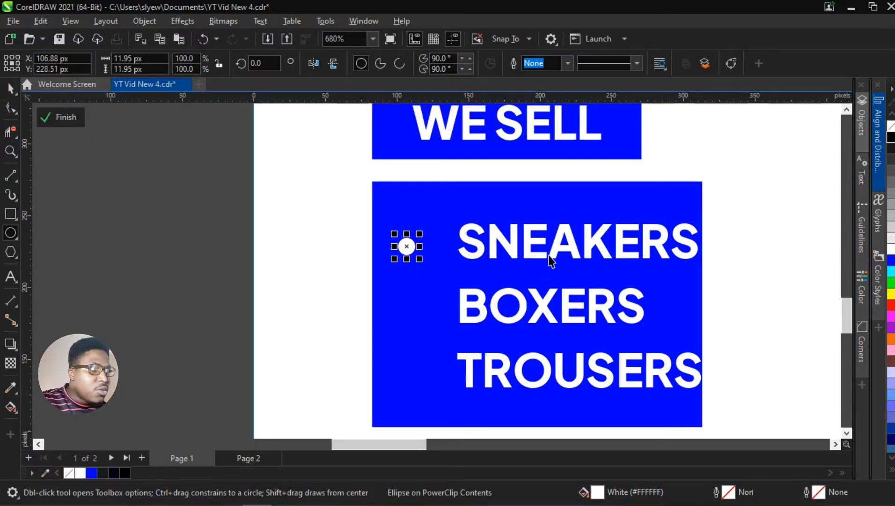
Move the bullet close to SNEAKERS, centre it vertically on that line and nudge it 10 px left.
scroll(550, 248, up, 1)
drag(380, 250, 422, 241)
shift+click(462, 241)
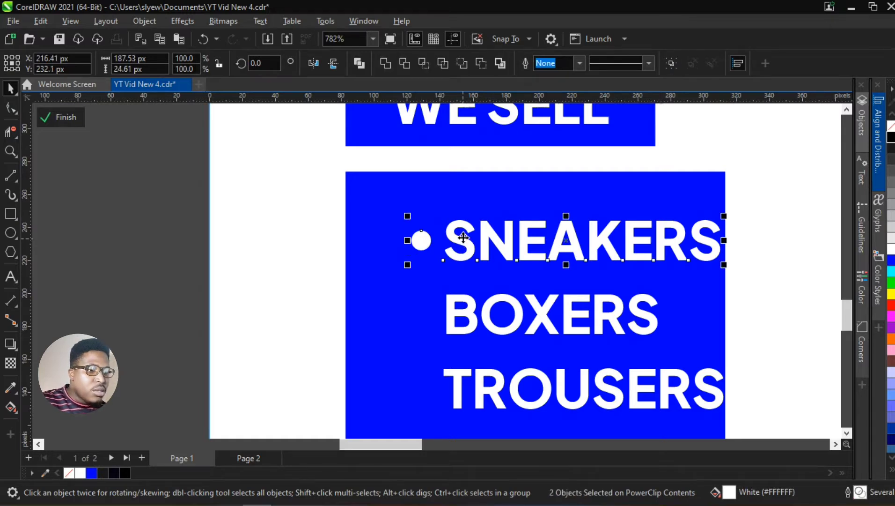
click(425, 219)
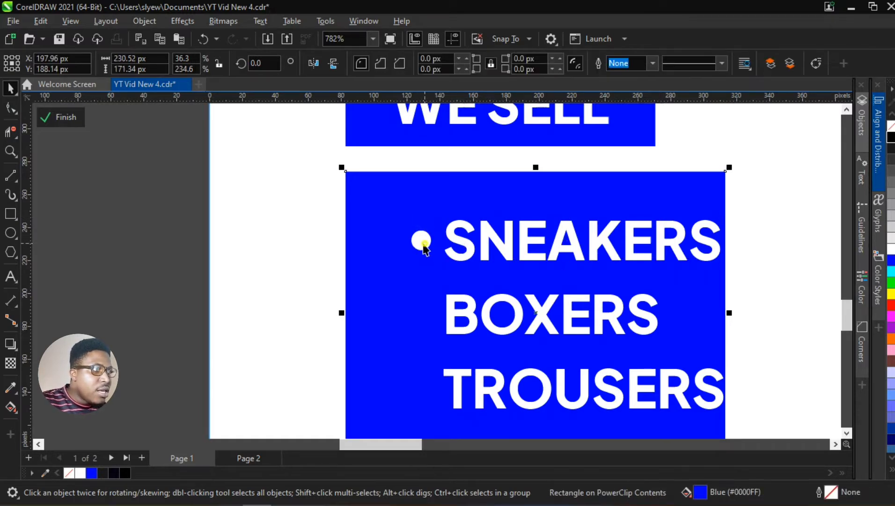
click(422, 240)
key(Left)
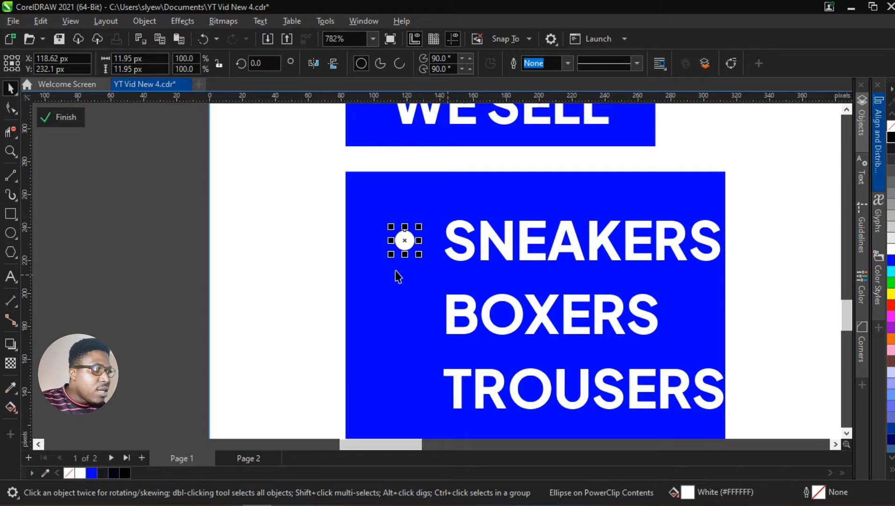
Copy the bullet straight down beside BOXERS and centre it vertically on that line.
drag(403, 240, 404, 316)
shift+click(447, 311)
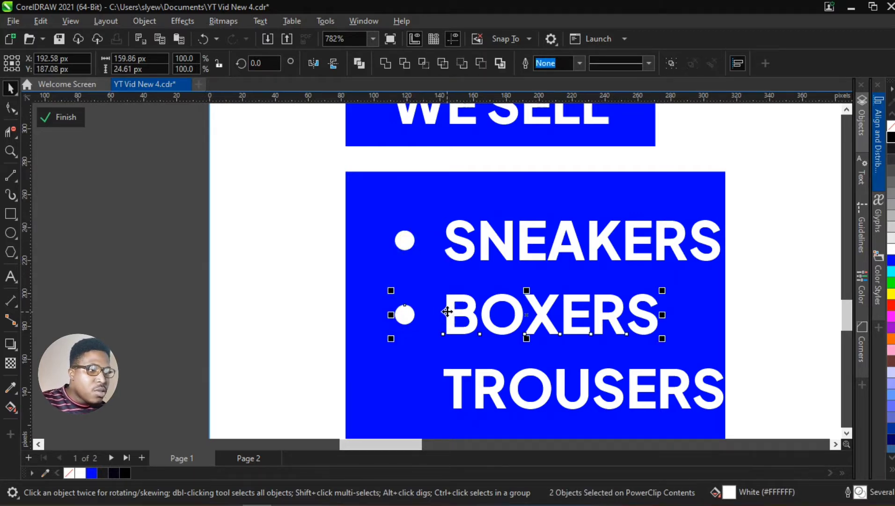
Copy the bullet straight down beside TROUSERS and centre it vertically on that line.
click(315, 298)
scroll(520, 188, down, 2)
scroll(469, 336, up, 2)
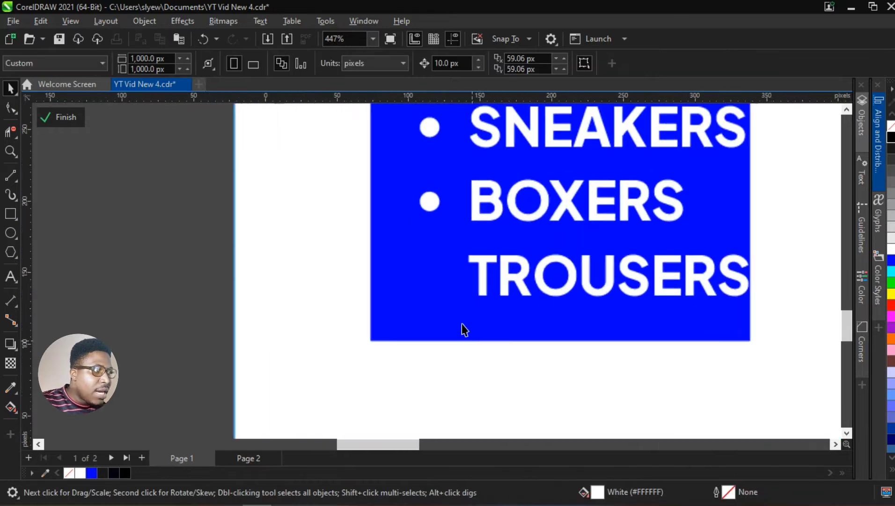
drag(434, 209, 431, 278)
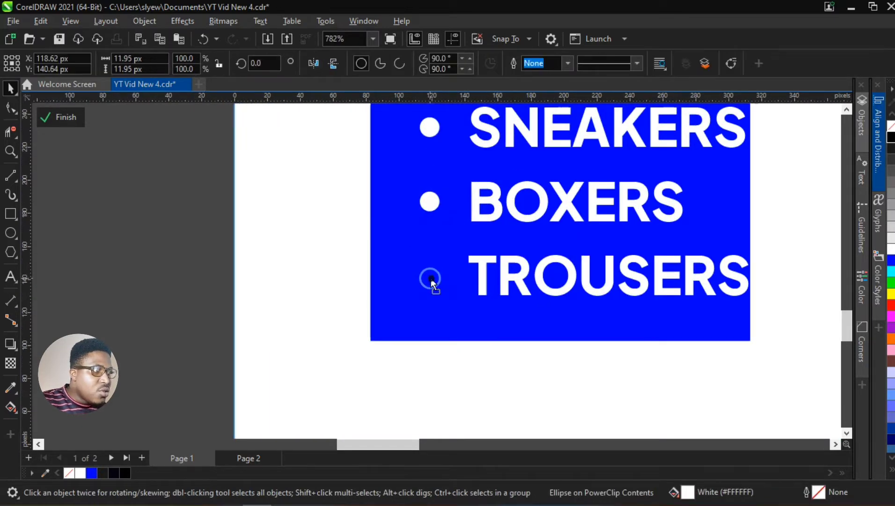
shift+click(478, 264)
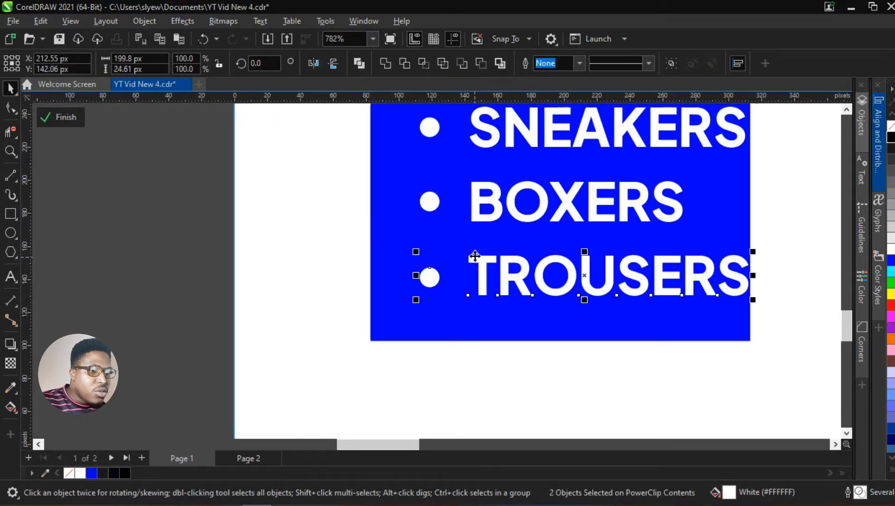
Group the three bullets with their text lines and centre the group horizontally in the blue rectangle.
scroll(349, 331, down, 3)
drag(333, 237, 609, 350)
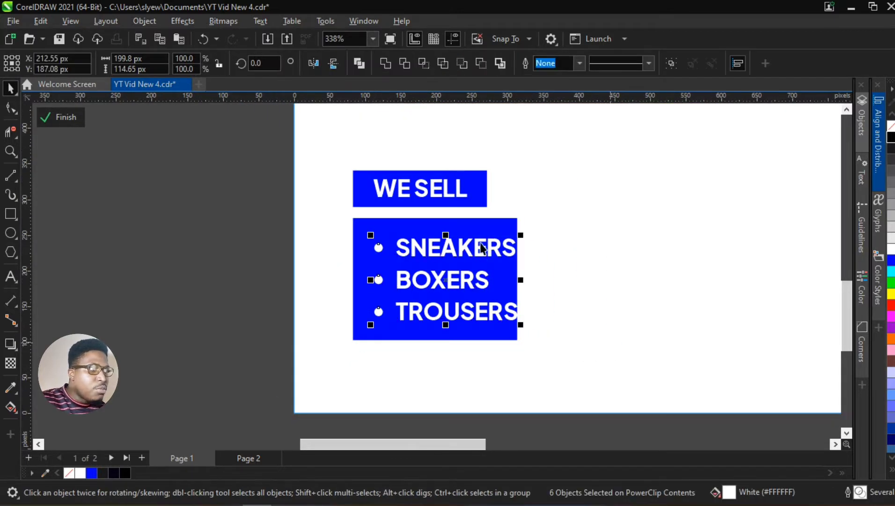
key(ctrl+g)
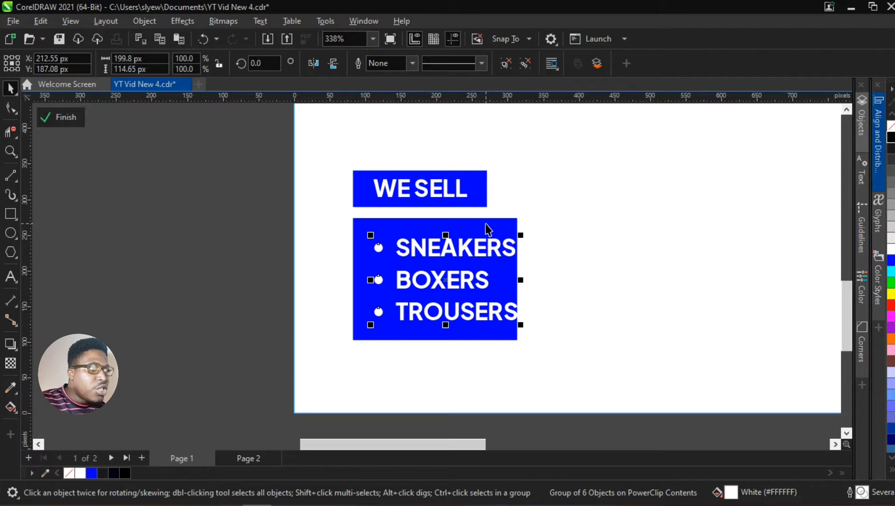
shift+click(482, 232)
key(c)
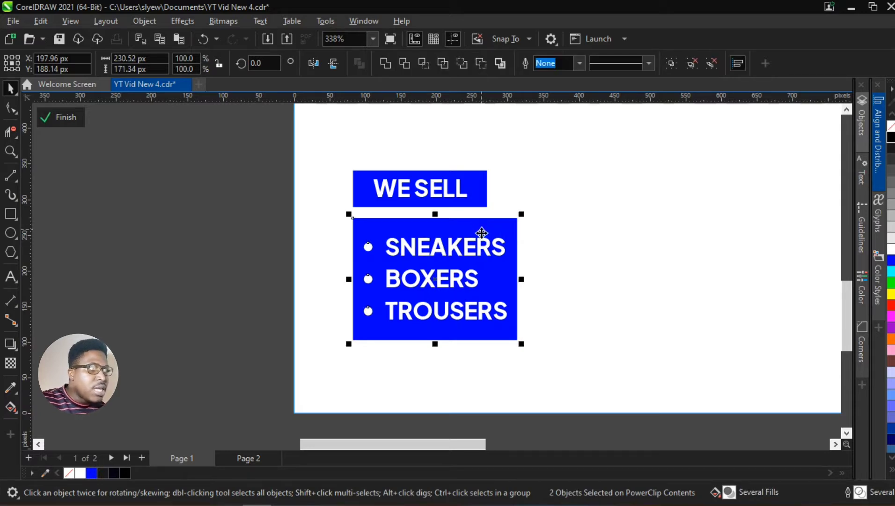
click(552, 260)
scroll(445, 294, down, 3)
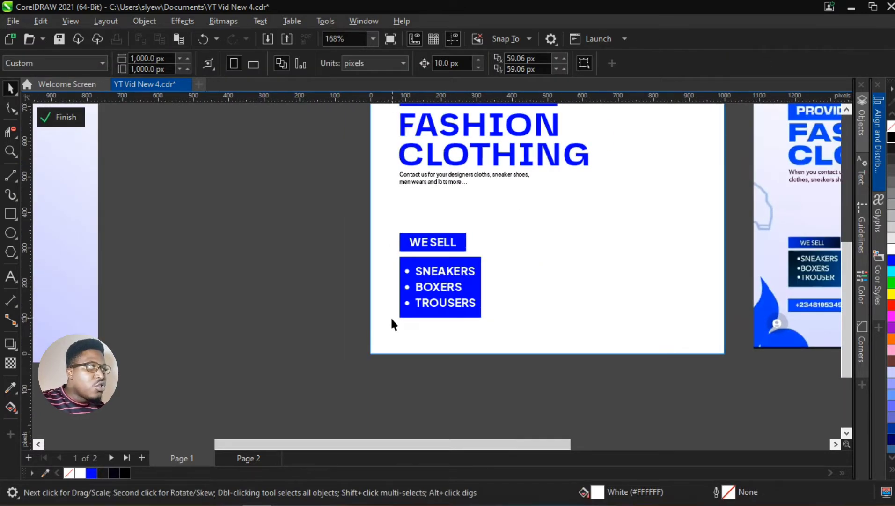
scroll(392, 320, down, 1)
scroll(435, 304, up, 5)
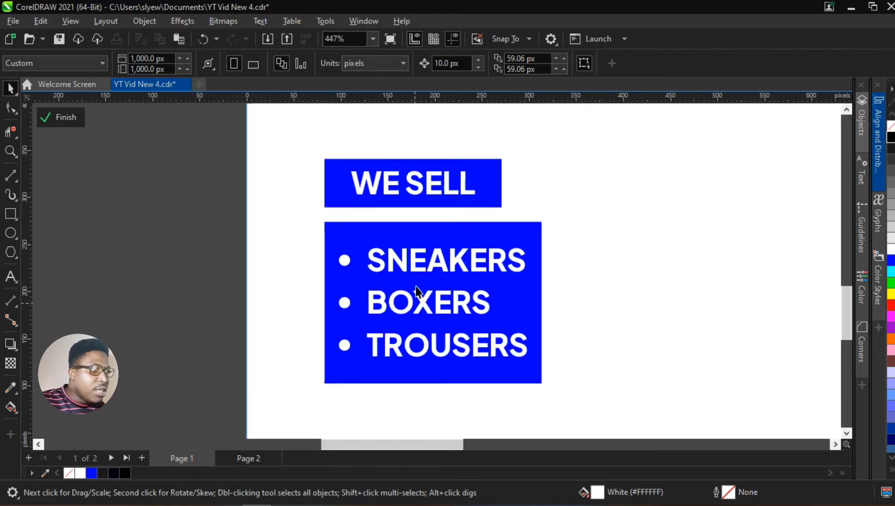
Ungroup the list and set the SNEAKERS, BOXERS and TROUSERS lines in Plus Jakarta Sans Medium.
click(403, 267)
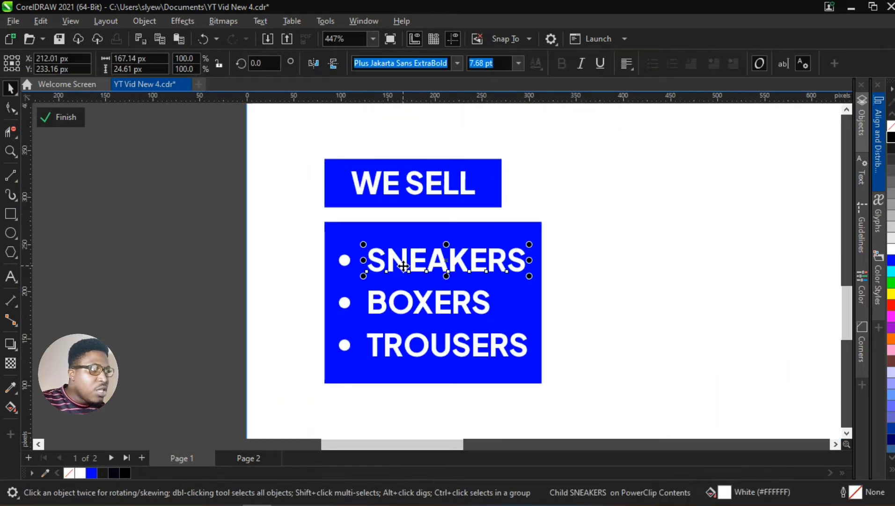
click(412, 299)
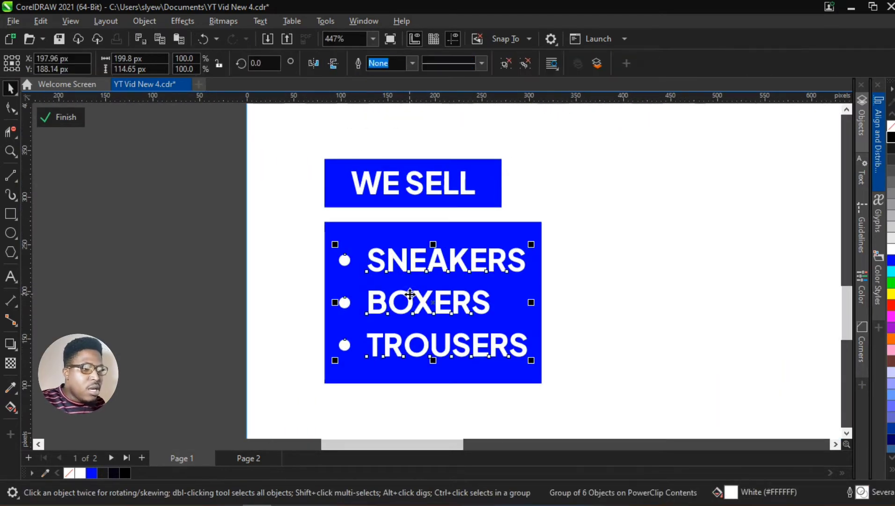
key(ctrl+u)
drag(365, 216, 574, 383)
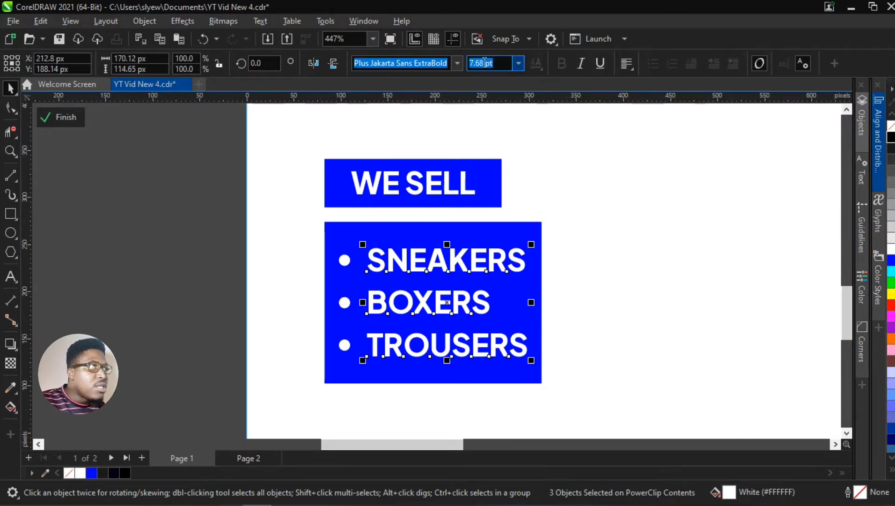
click(457, 64)
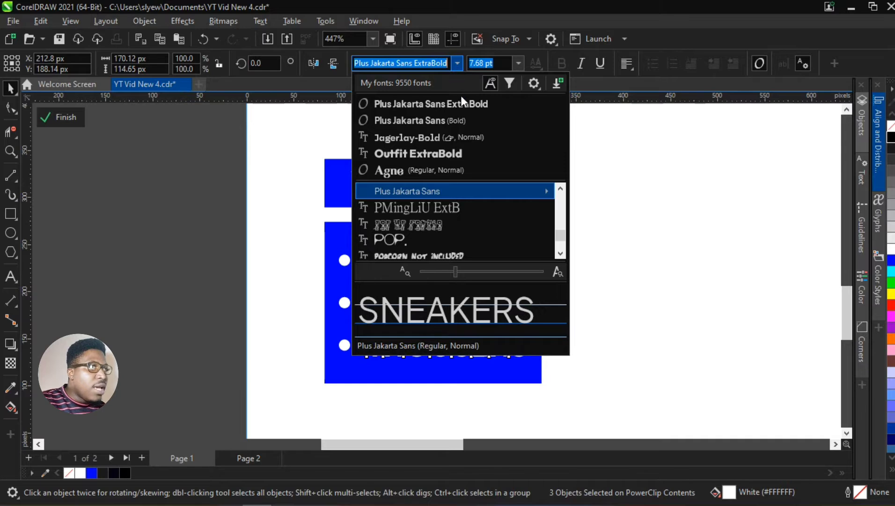
mouse_move(533, 192)
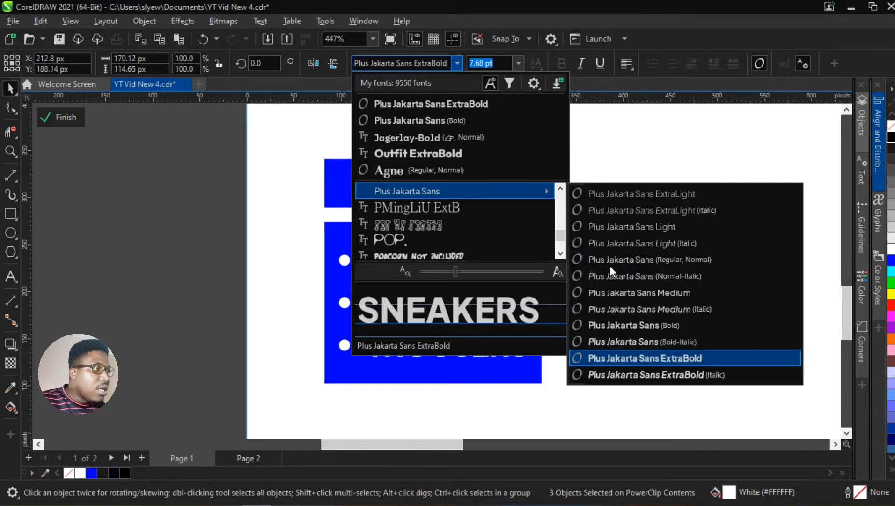
click(626, 309)
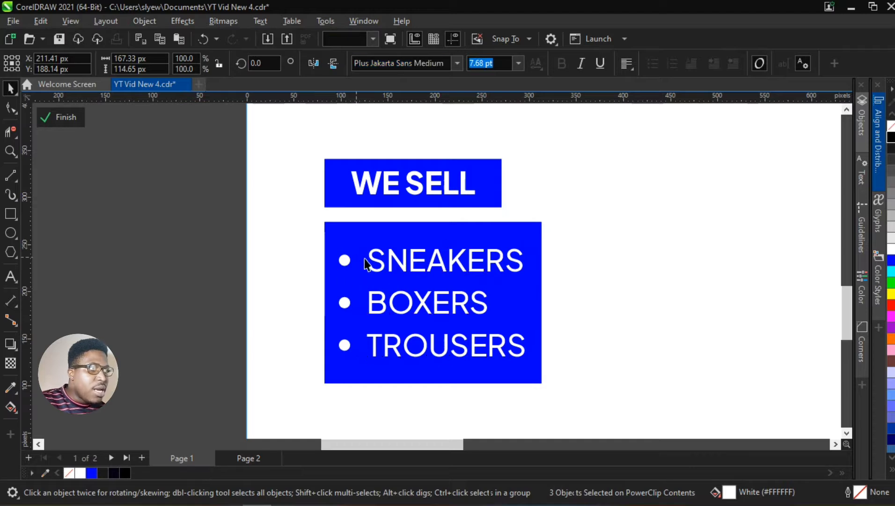
key(Escape)
Regroup the bullets and text lines, and centre the group vertically in the blue rectangle.
drag(301, 233, 605, 374)
key(ctrl+g)
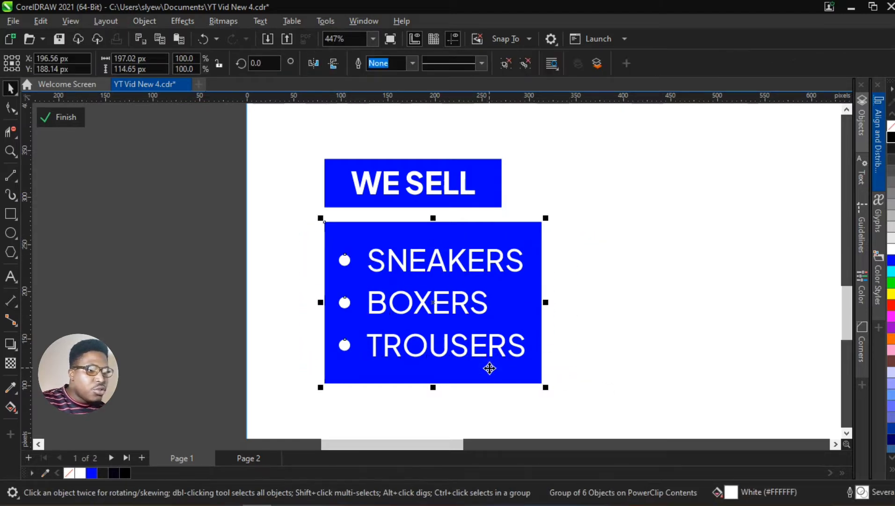
shift+click(516, 344)
key(e)
key(Escape)
Scale the whole WE SELL section down to about 159 by 164 px and nudge it up 30 px.
scroll(506, 311, down, 7)
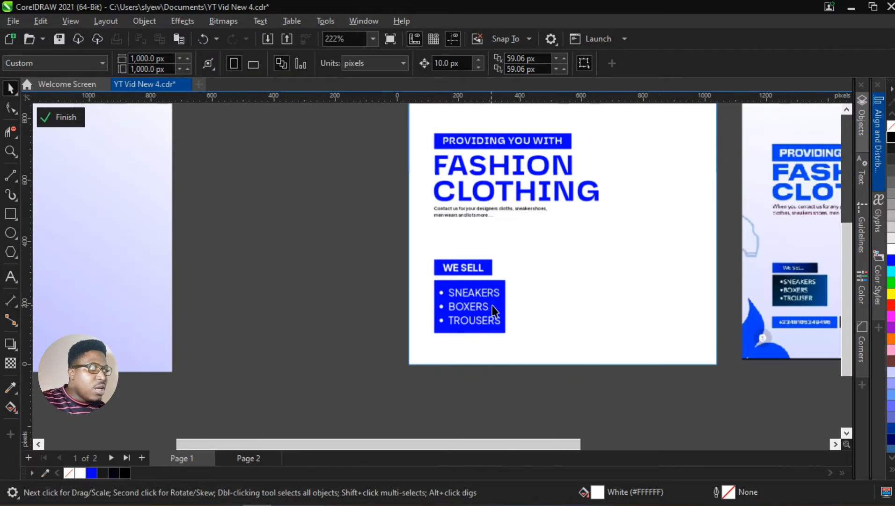
scroll(471, 313, up, 3)
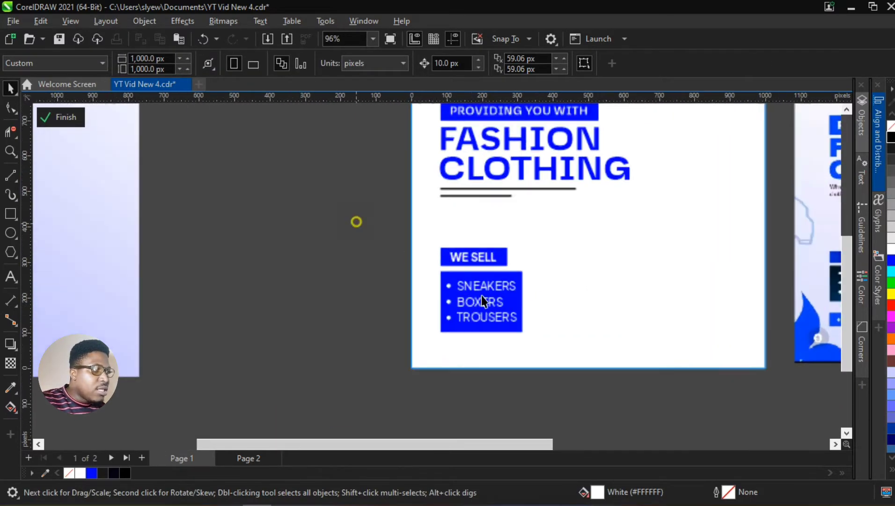
drag(356, 221, 570, 364)
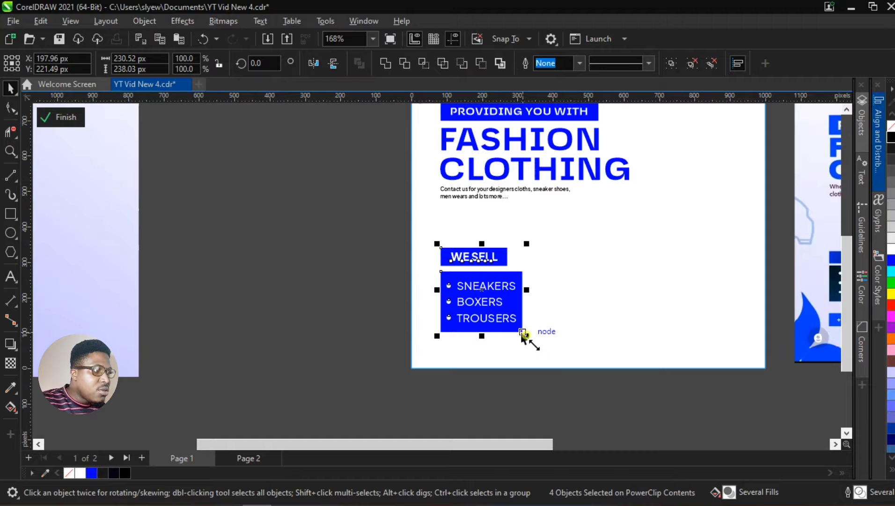
drag(524, 332, 504, 304)
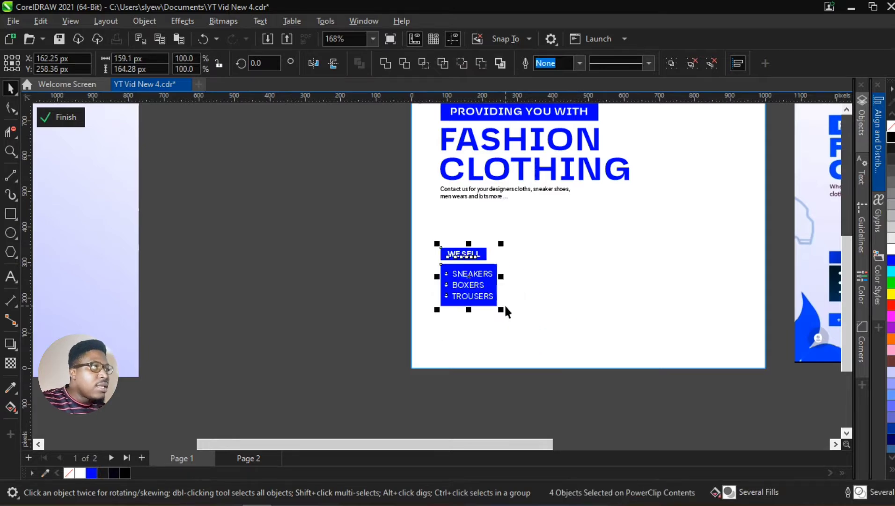
key(Up)
key(Up)
key(Up)
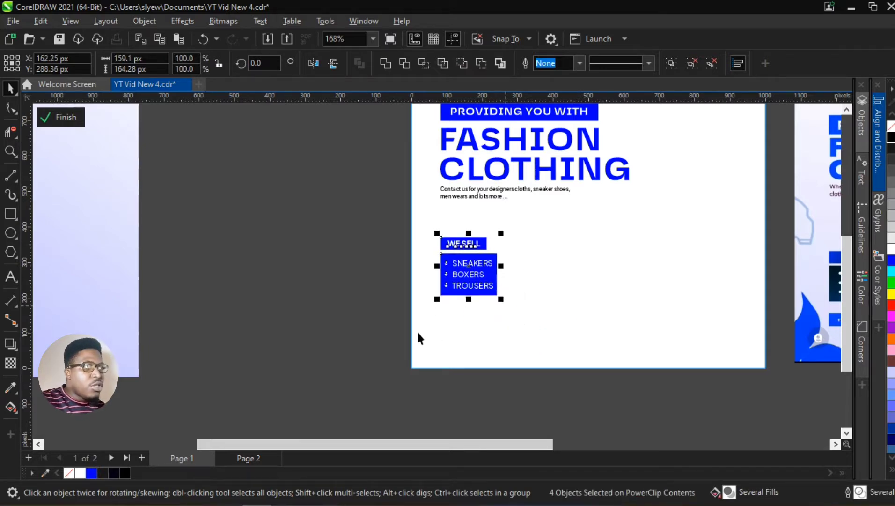
scroll(342, 310, down, 3)
scroll(439, 291, up, 2)
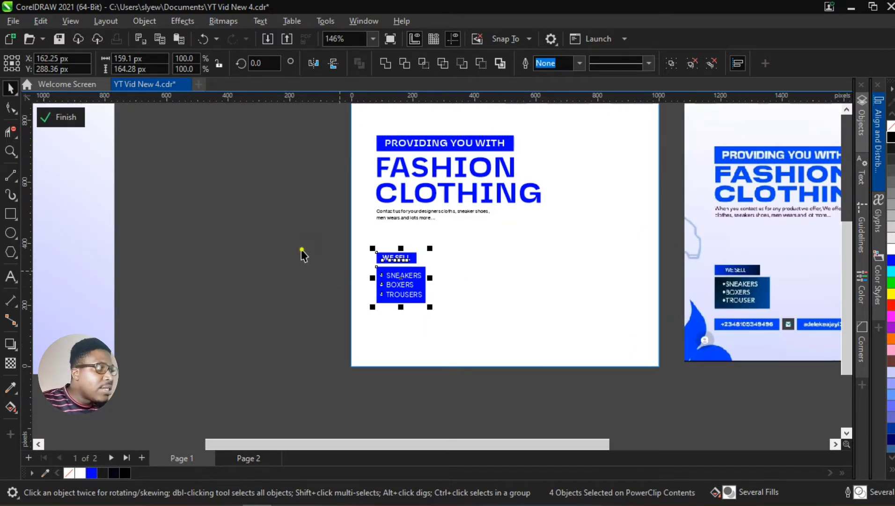
click(424, 332)
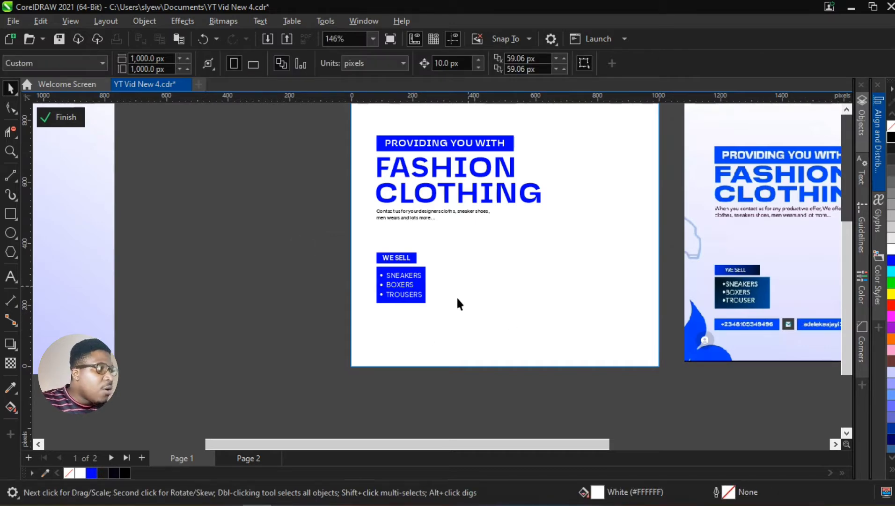
Copy the WE SELL heading with its rectangle straight down below the product list.
scroll(379, 298, up, 3)
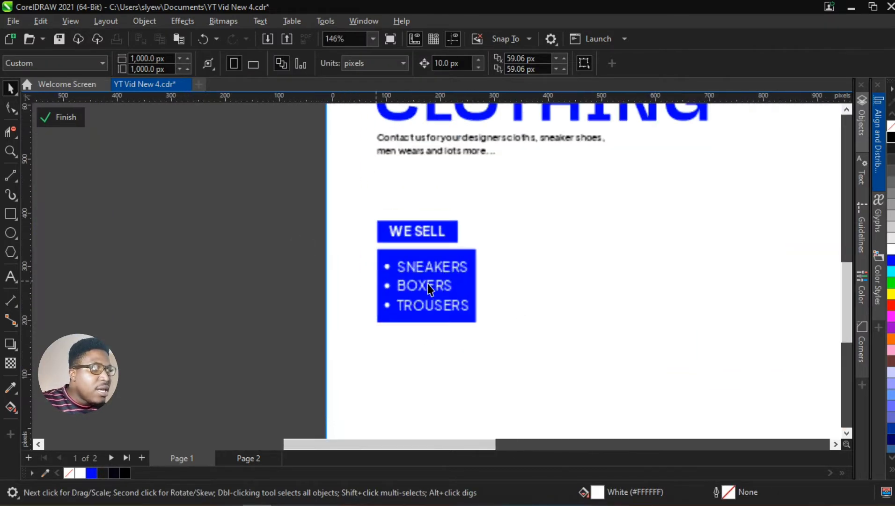
scroll(332, 316, down, 3)
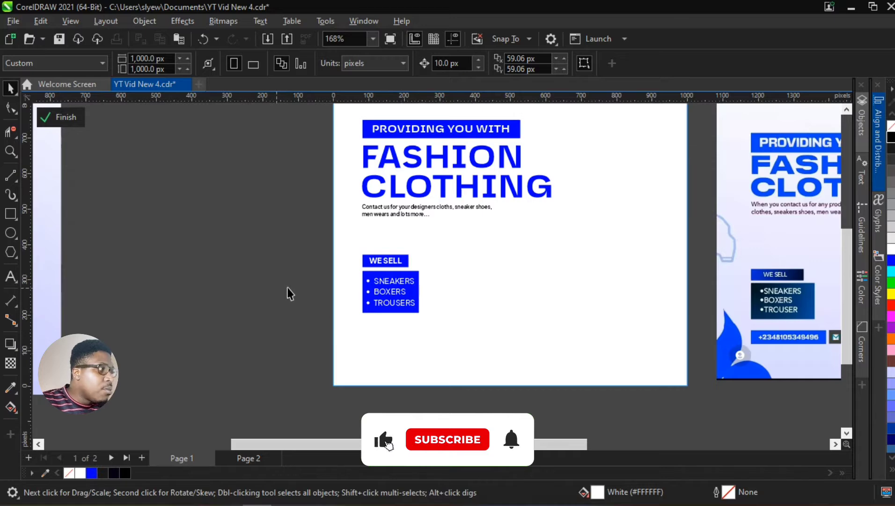
scroll(410, 314, up, 4)
click(353, 232)
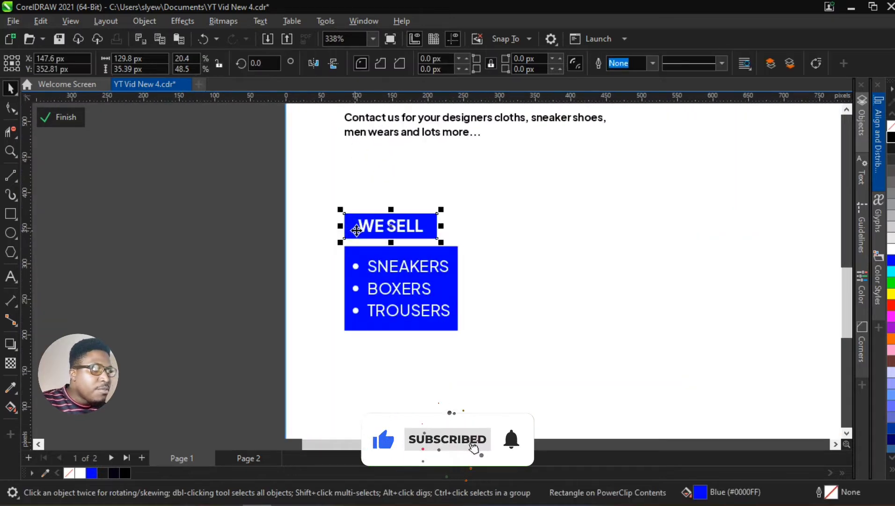
drag(307, 201, 504, 252)
drag(414, 222, 412, 371)
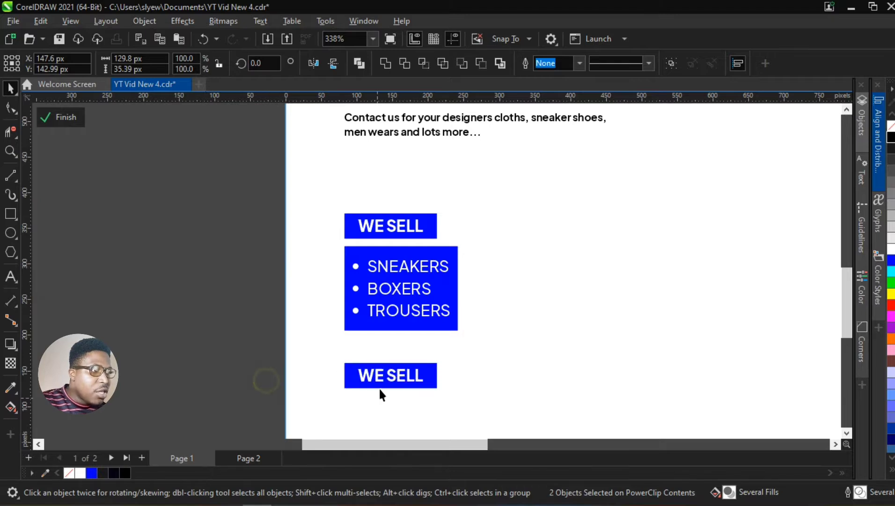
Replace the text of the copied WE SELL heading with the contact phone number.
double_click(368, 376)
scroll(368, 376, up, 5)
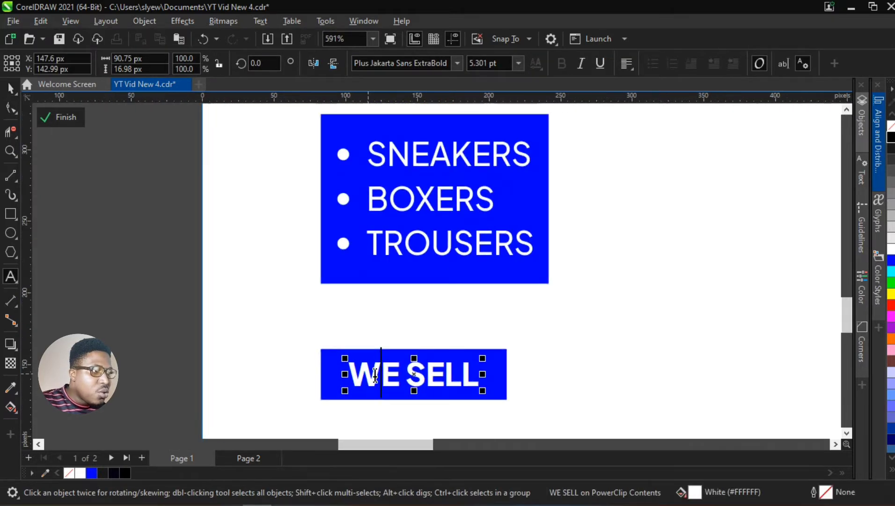
scroll(363, 392, up, 1)
key(ctrl+a)
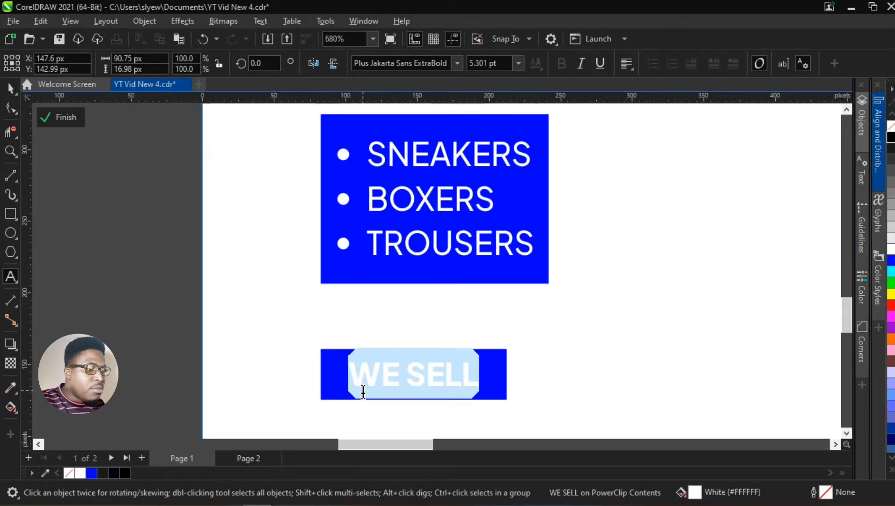
key(Delete)
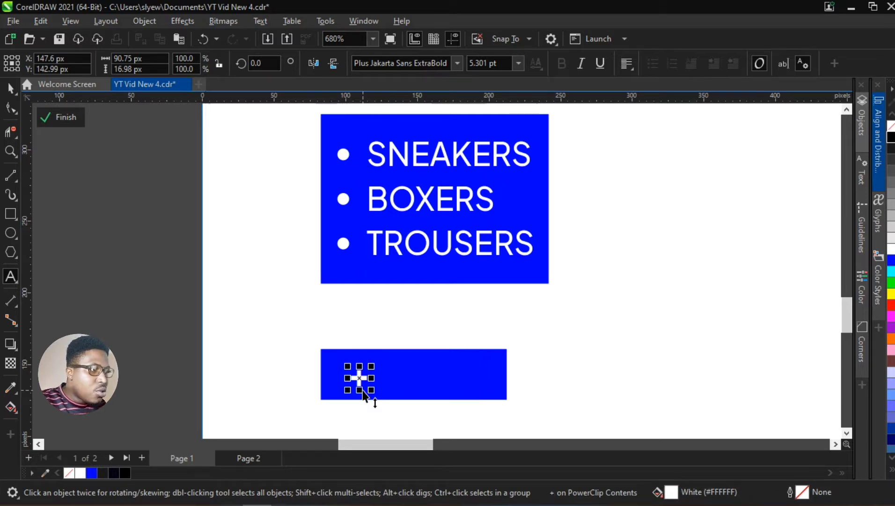
text(+2348)
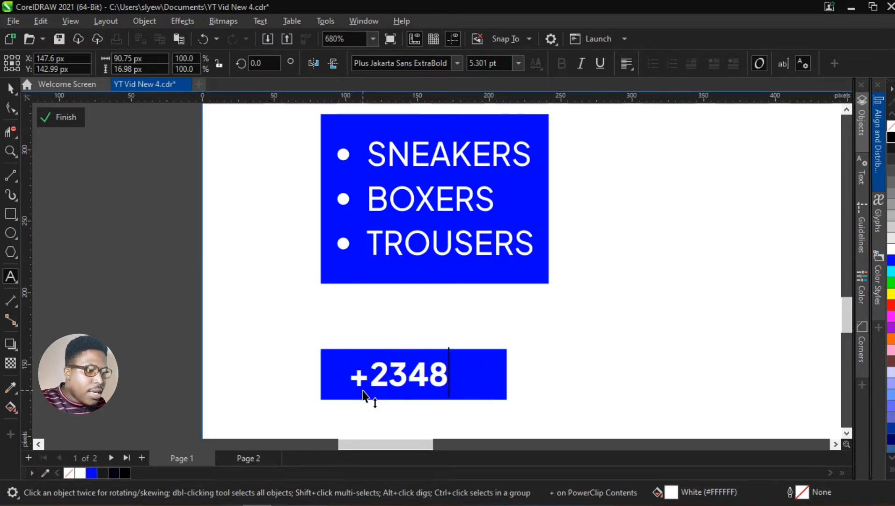
text(022)
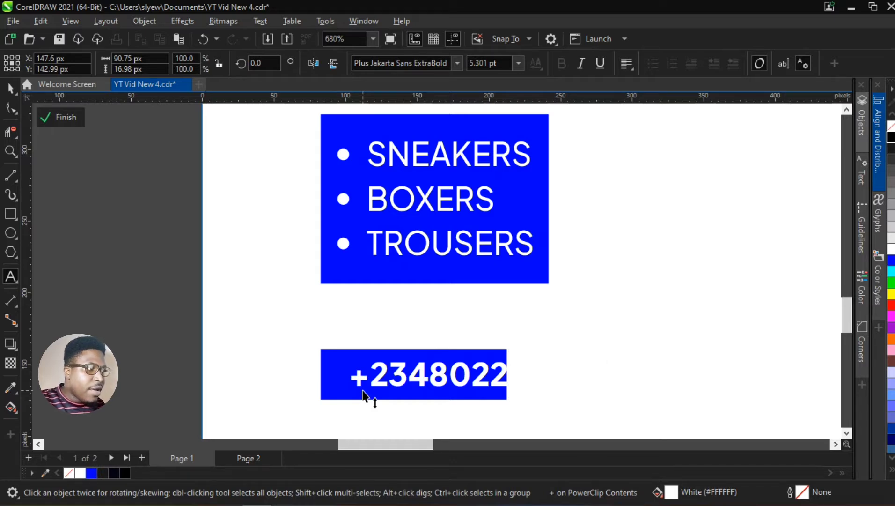
Widen the rectangle behind the phone number rightwards to about 229 px and centre the number in it.
click(9, 90)
click(463, 357)
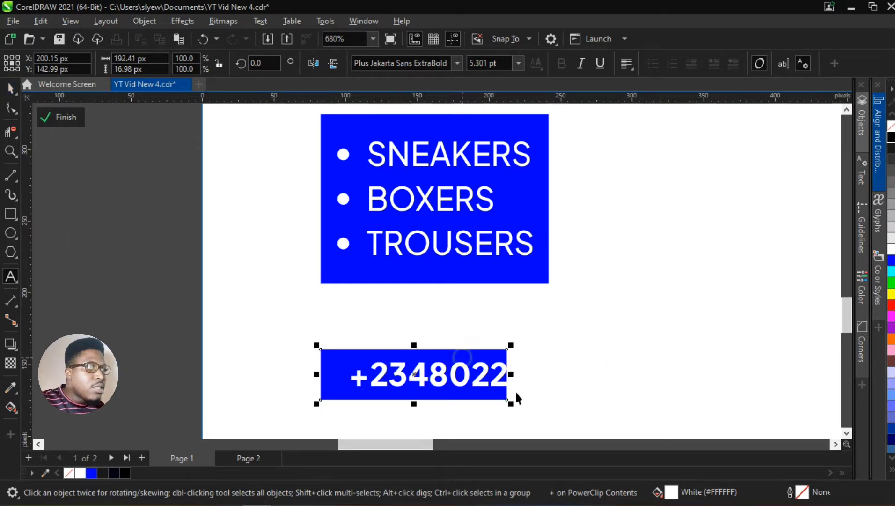
drag(510, 374, 650, 373)
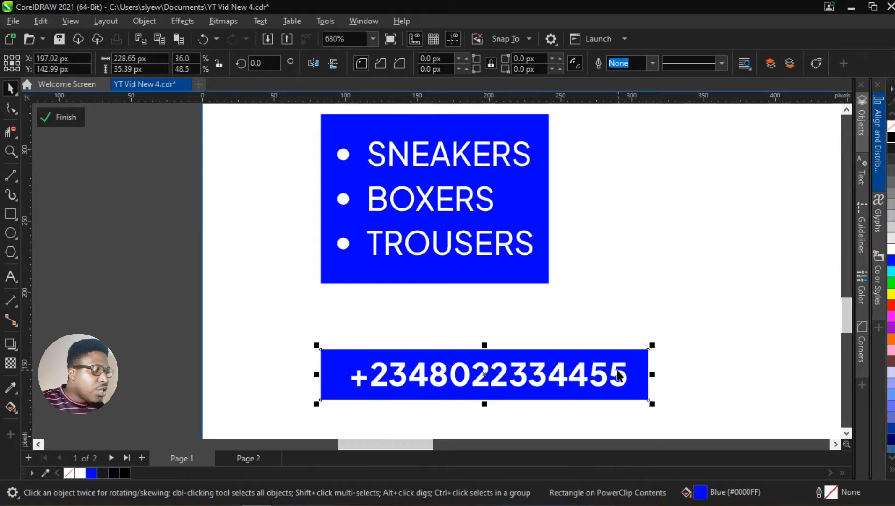
click(617, 371)
shift+click(585, 352)
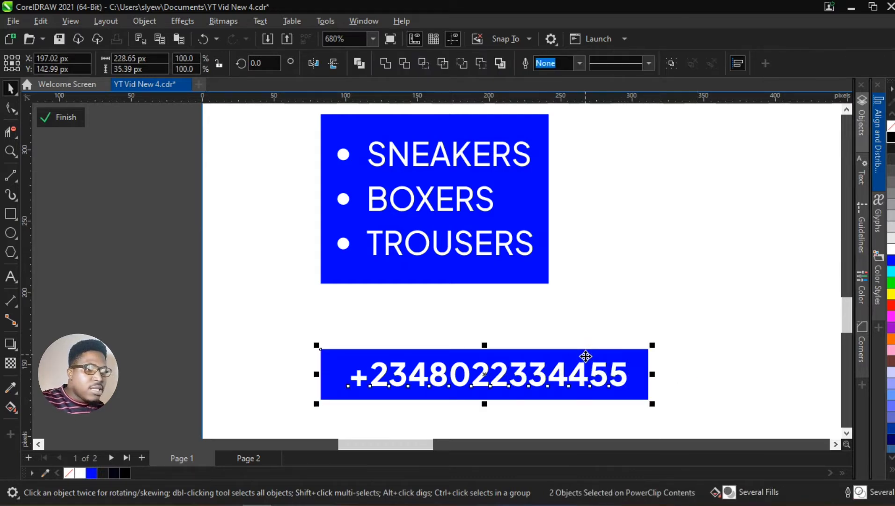
click(210, 300)
scroll(379, 333, down, 3)
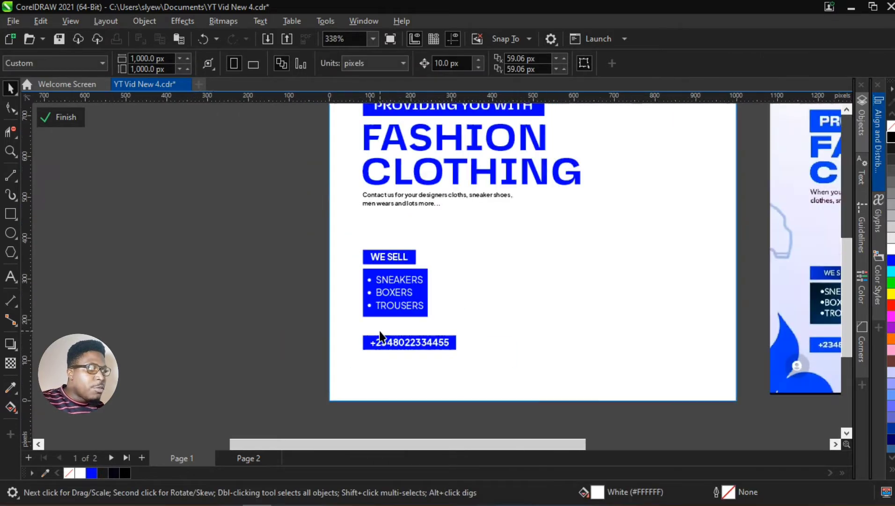
Enlarge the two-line contact description under FASHION CLOTHING proportionally to about 491 by 43 px.
scroll(380, 331, down, 3)
scroll(470, 294, down, 3)
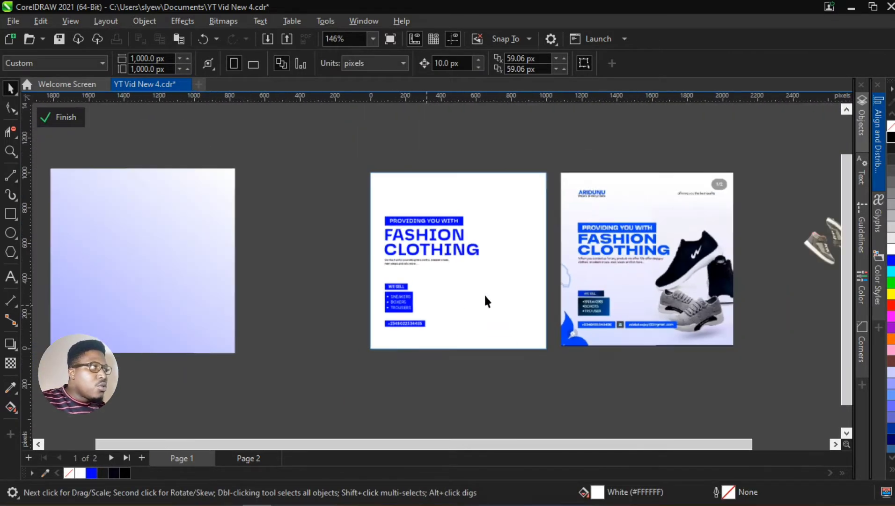
scroll(486, 300, up, 2)
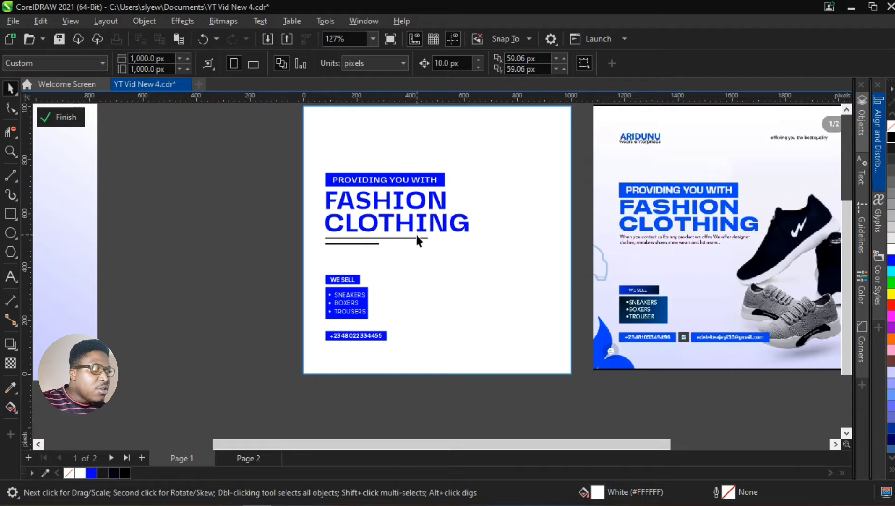
scroll(418, 244, up, 3)
click(429, 250)
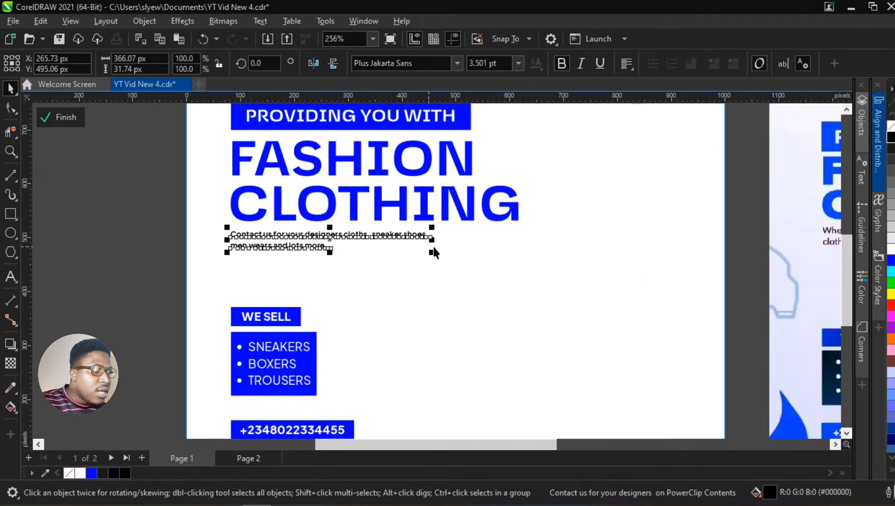
drag(435, 256, 500, 277)
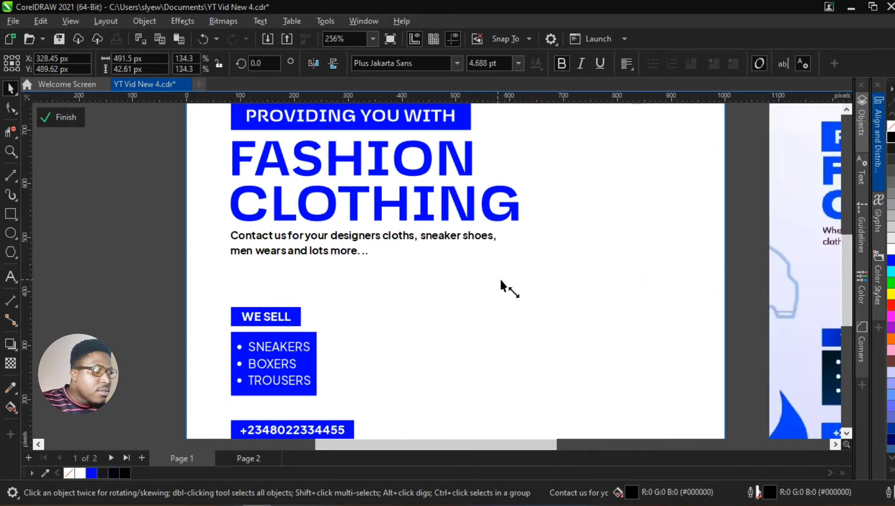
Examine the gradient fills of the WE SELL heading and product list boxes on the reference flyer.
scroll(421, 279, down, 3)
drag(257, 178, 519, 279)
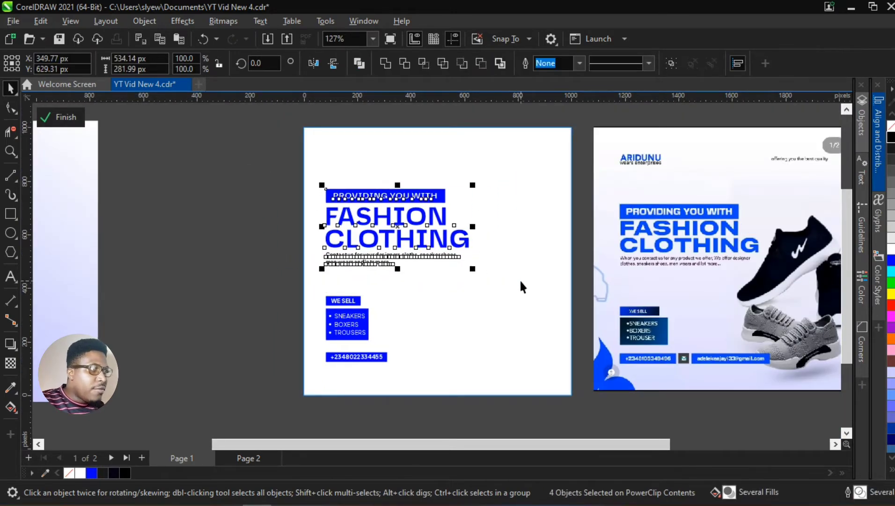
scroll(688, 365, up, 5)
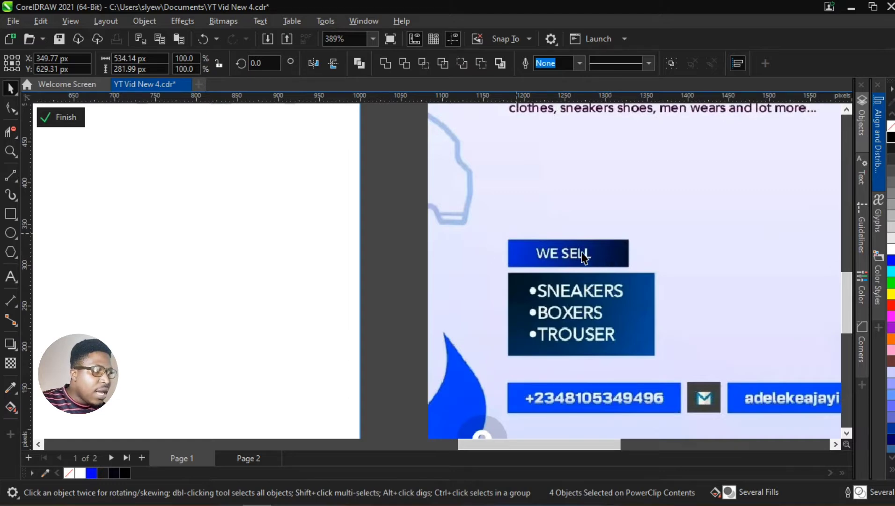
scroll(650, 328, down, 5)
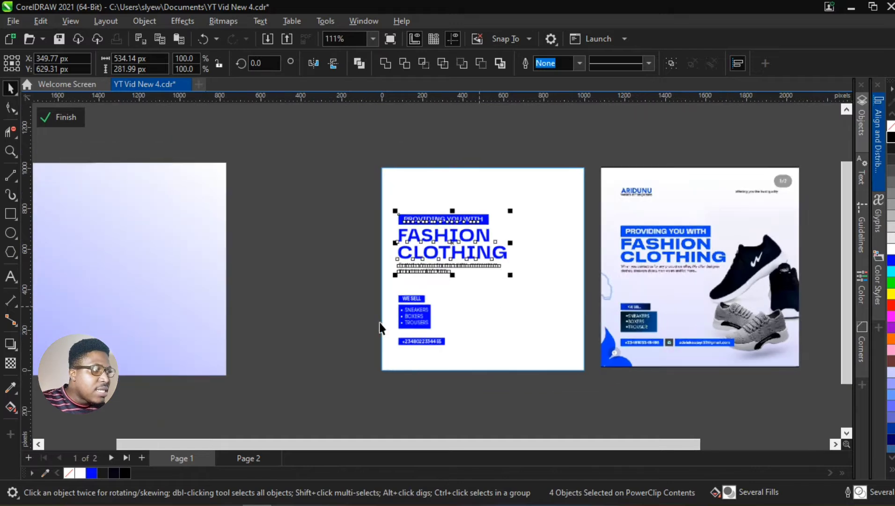
click(164, 407)
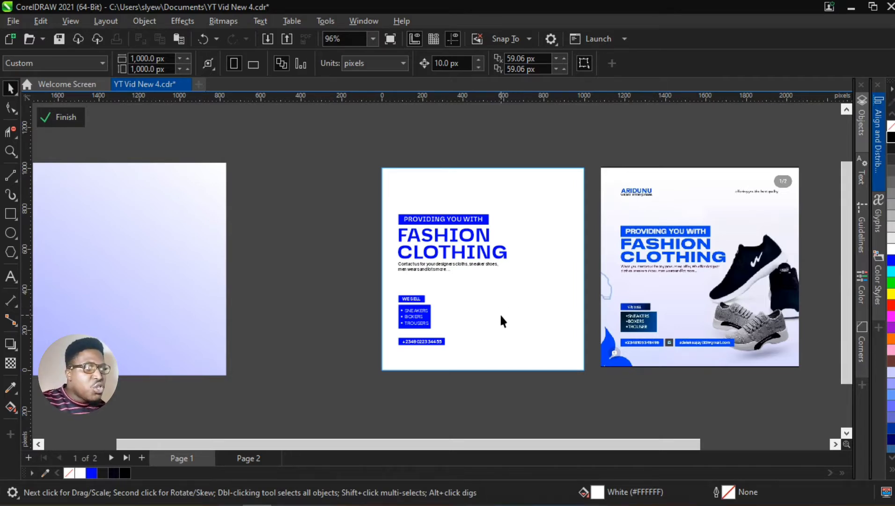
scroll(436, 348, up, 2)
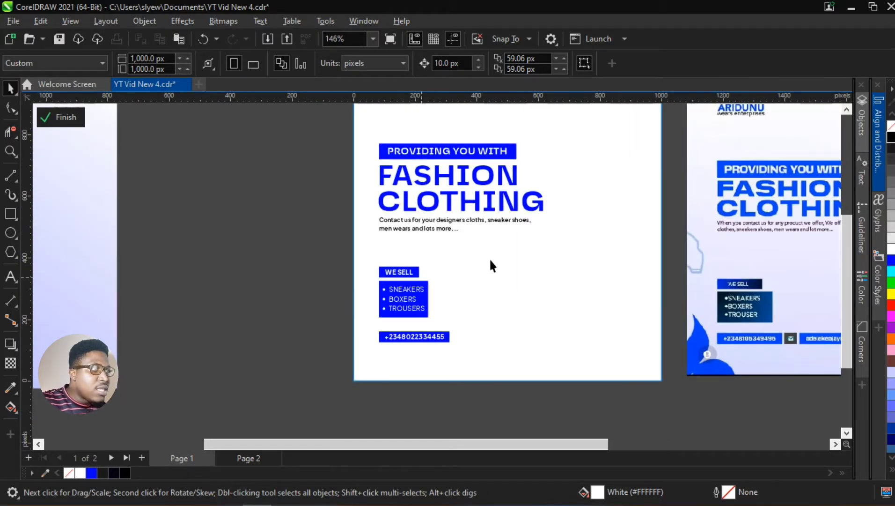
scroll(364, 292, up, 1)
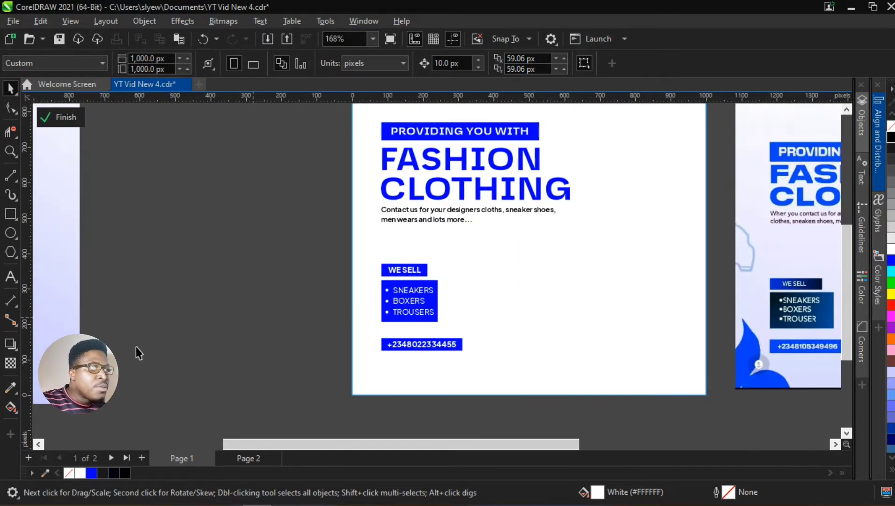
Apply a blue-to-white linear fountain fill to the PROVIDING YOU WITH rectangle, running from its lower-left to its upper-right corner.
click(9, 407)
scroll(424, 327, up, 3)
scroll(366, 323, down, 4)
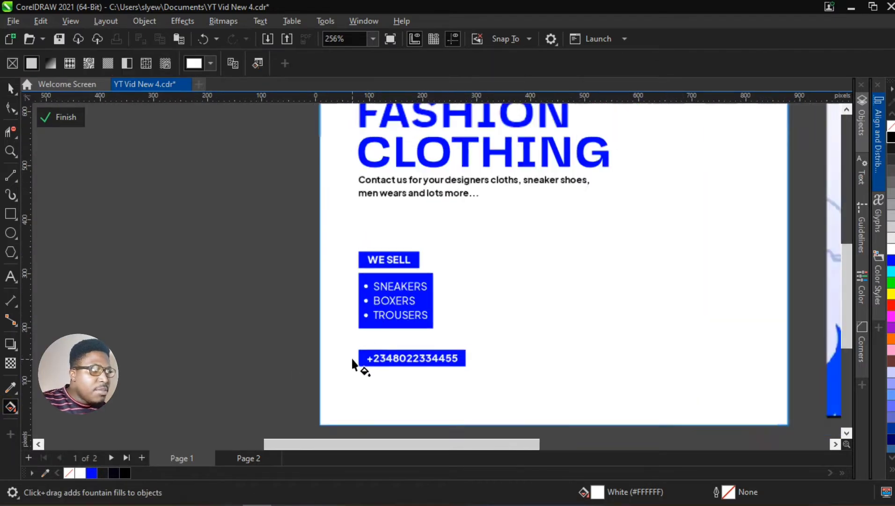
scroll(358, 206, up, 8)
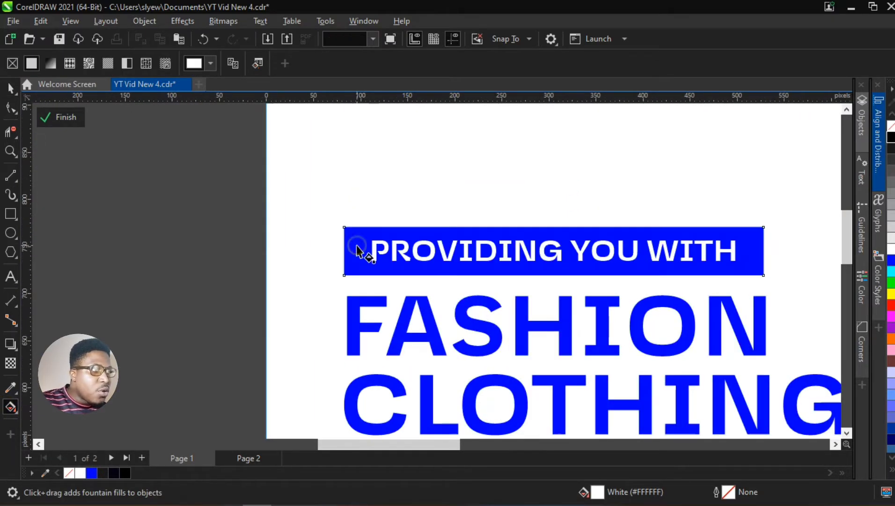
click(356, 245)
scroll(358, 239, down, 3)
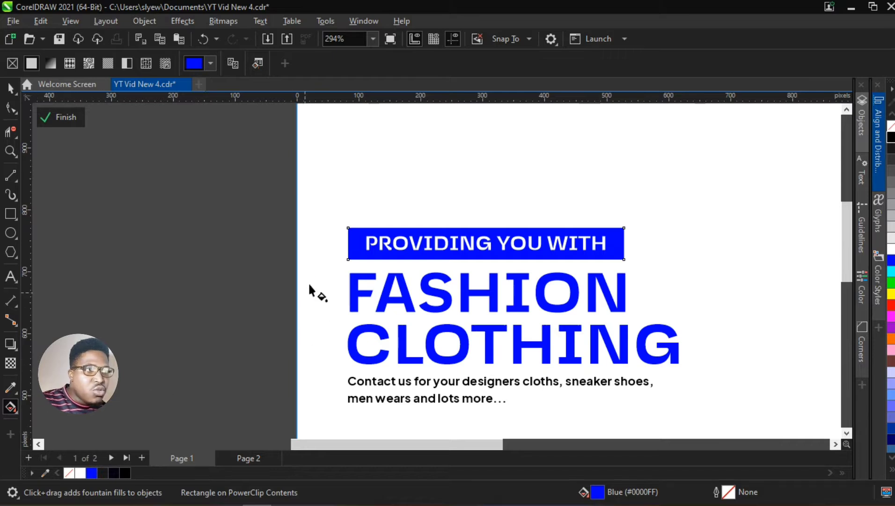
drag(348, 256, 627, 231)
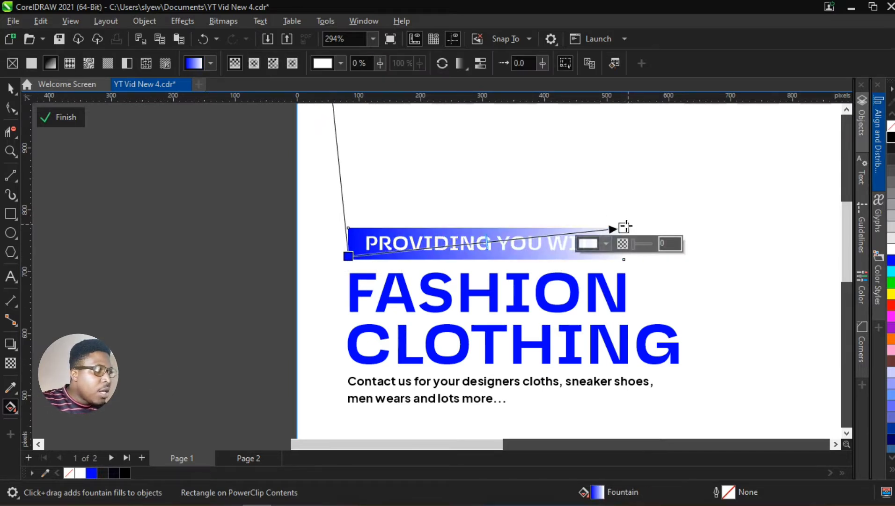
Set the gradient's end colour to the near-black navy sampled from the document palette.
click(607, 243)
click(702, 438)
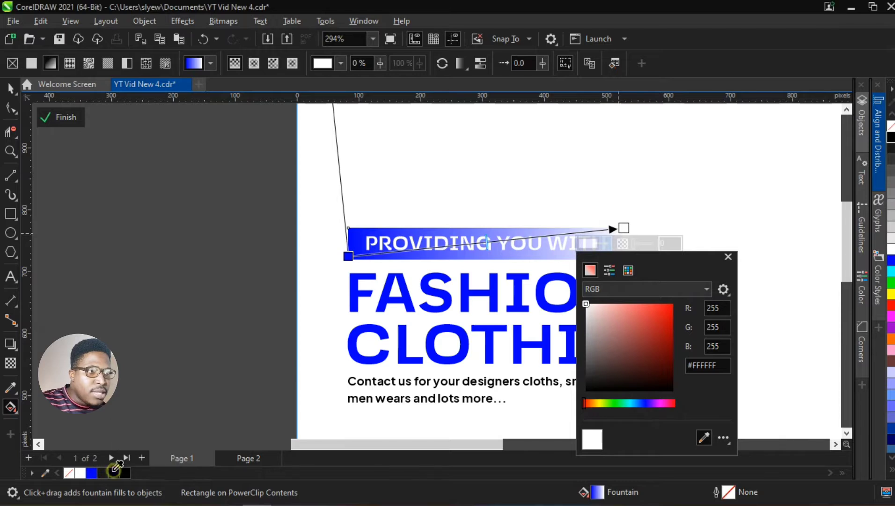
click(114, 471)
click(629, 270)
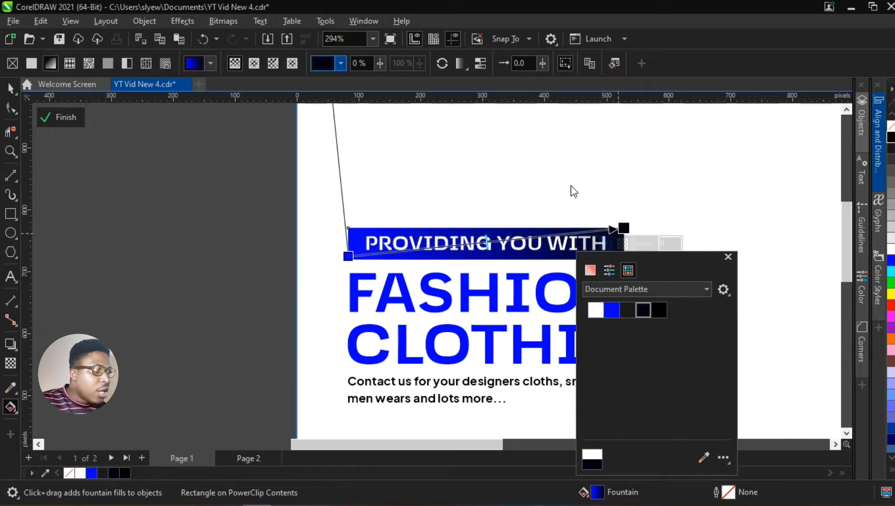
Try the palette's plain blue and a dark blue, #040433, as the gradient's end colour.
click(701, 457)
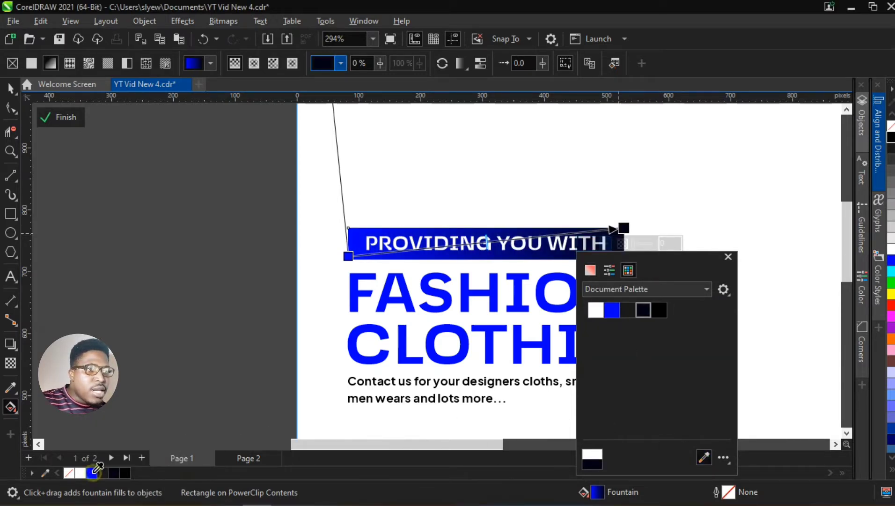
click(92, 473)
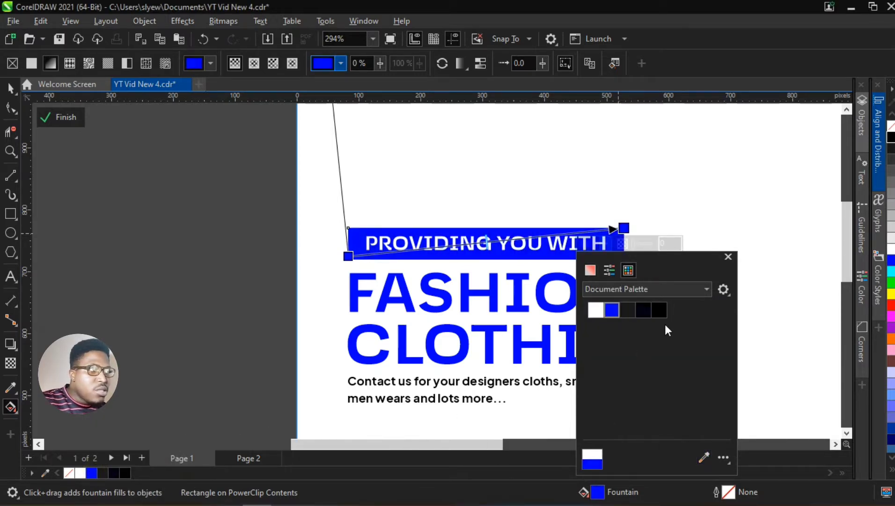
click(591, 269)
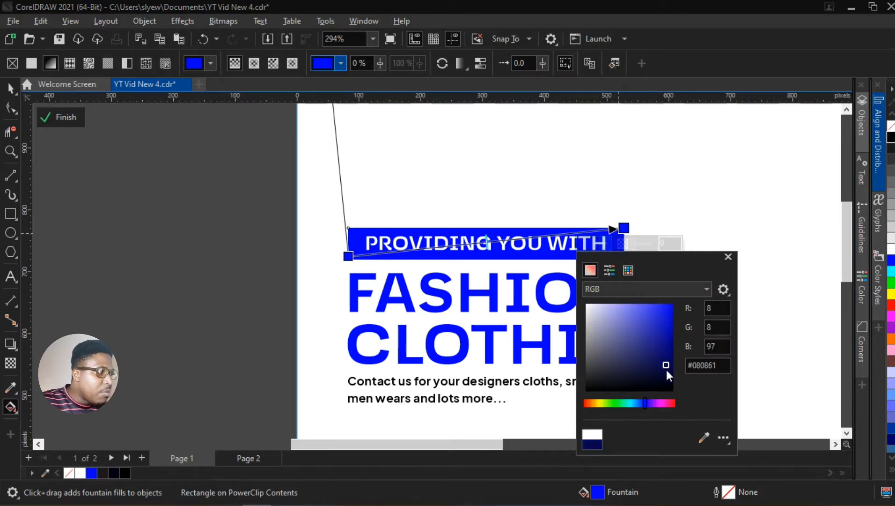
drag(666, 370, 661, 382)
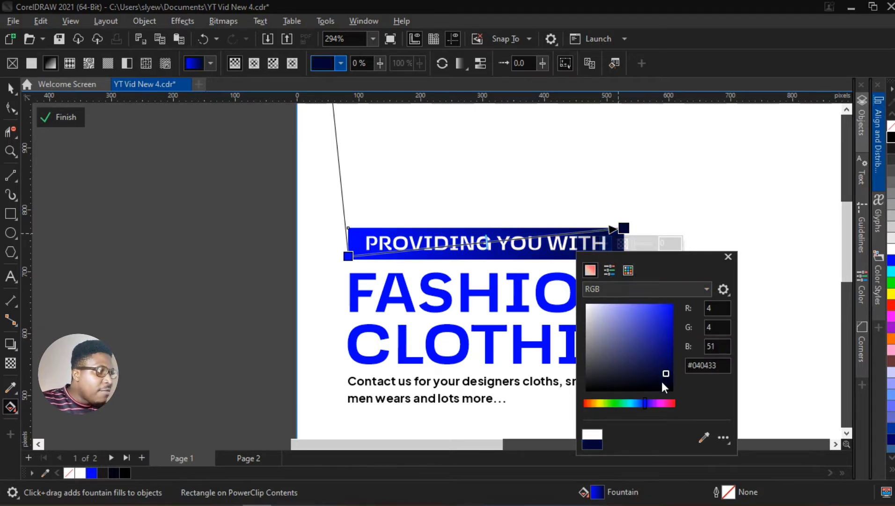
Resample the near-black navy palette colour for the gradient's end and finish editing the PROVIDING YOU WITH rectangle's fill.
click(705, 437)
click(116, 471)
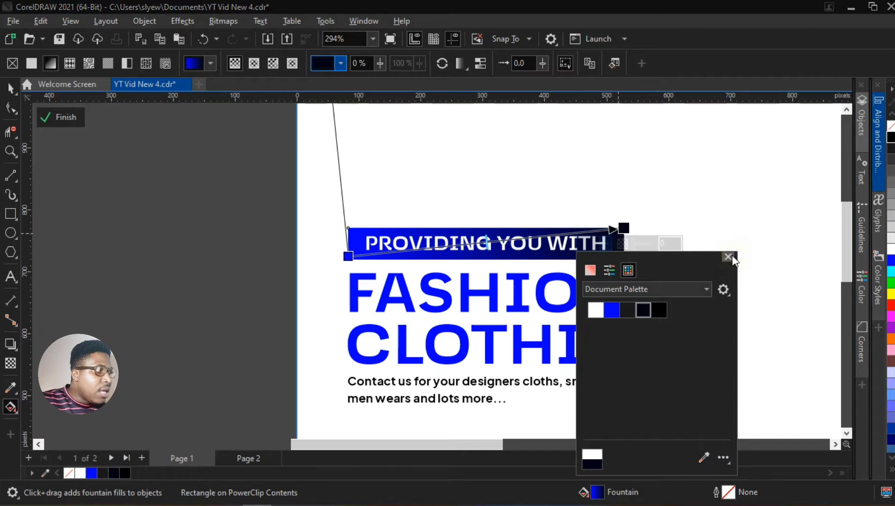
click(728, 257)
click(314, 193)
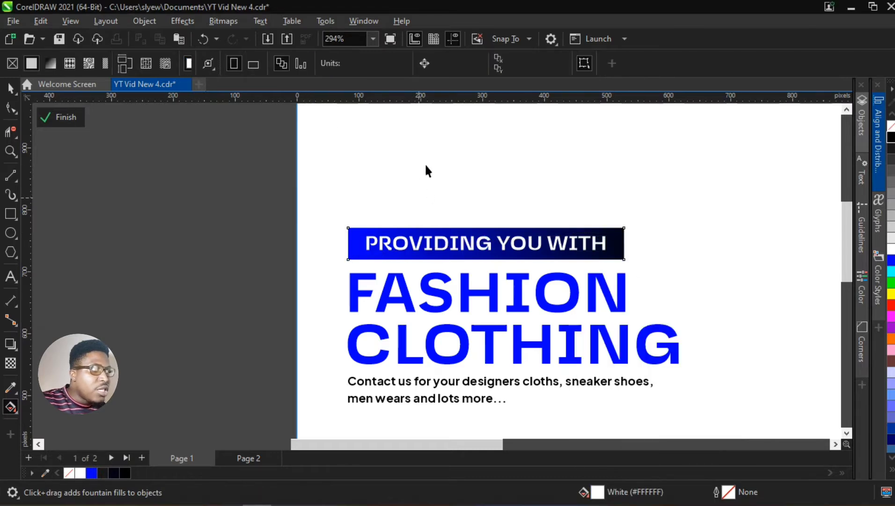
key(space)
Copy the PROVIDING YOU WITH rectangle's gradient to the WE SELL, product list and phone number rectangles and the FASHION CLOTHING text.
scroll(424, 163, down, 3)
scroll(460, 304, up, 1)
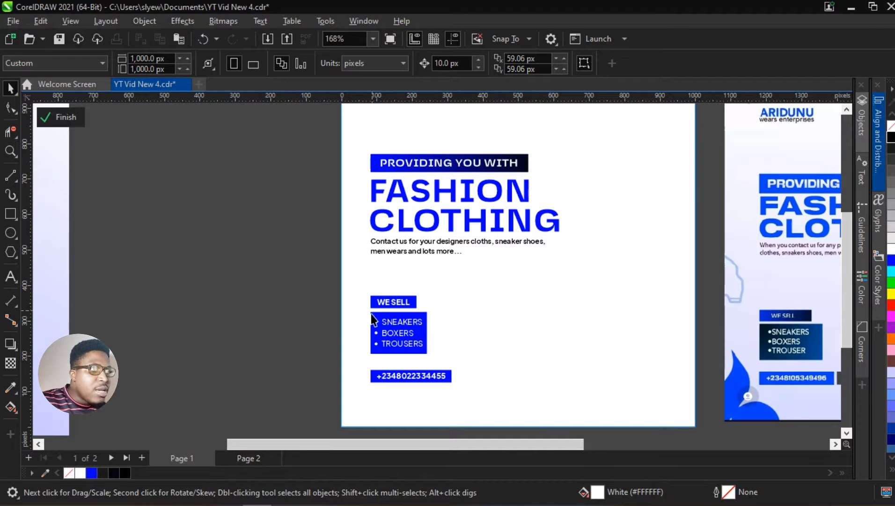
scroll(374, 320, up, 2)
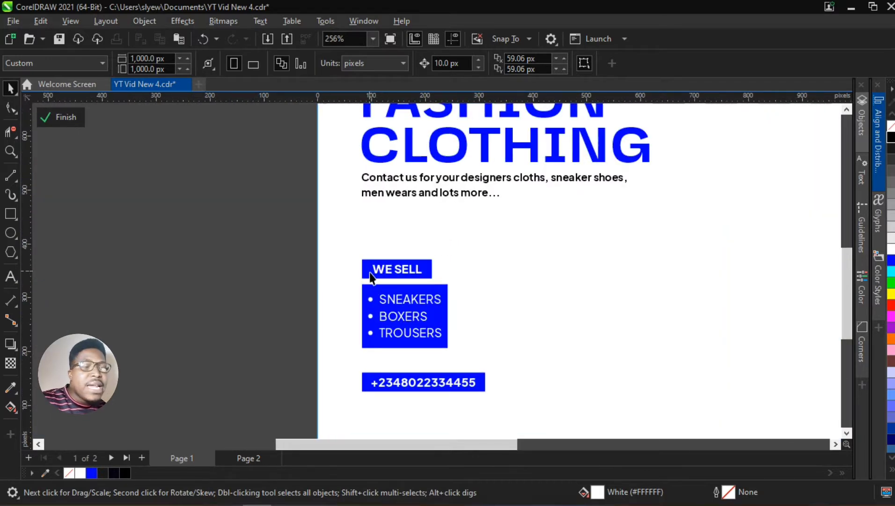
scroll(419, 308, down, 2)
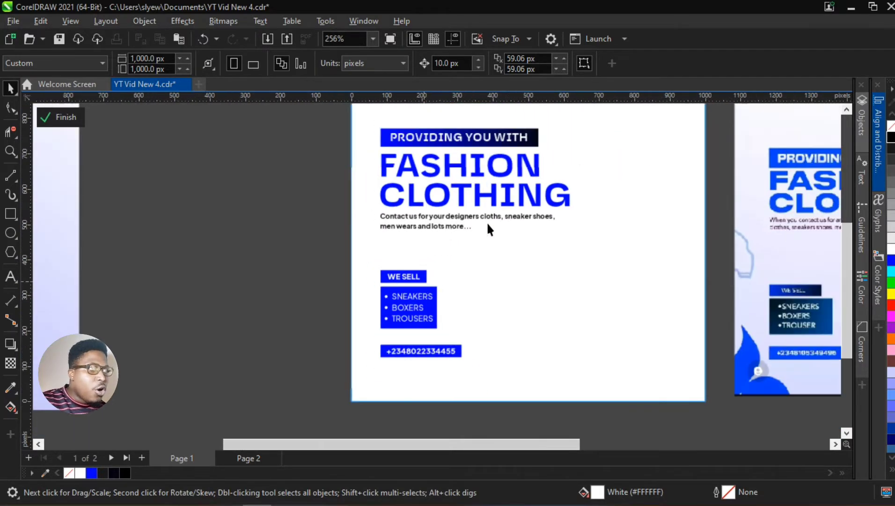
click(462, 130)
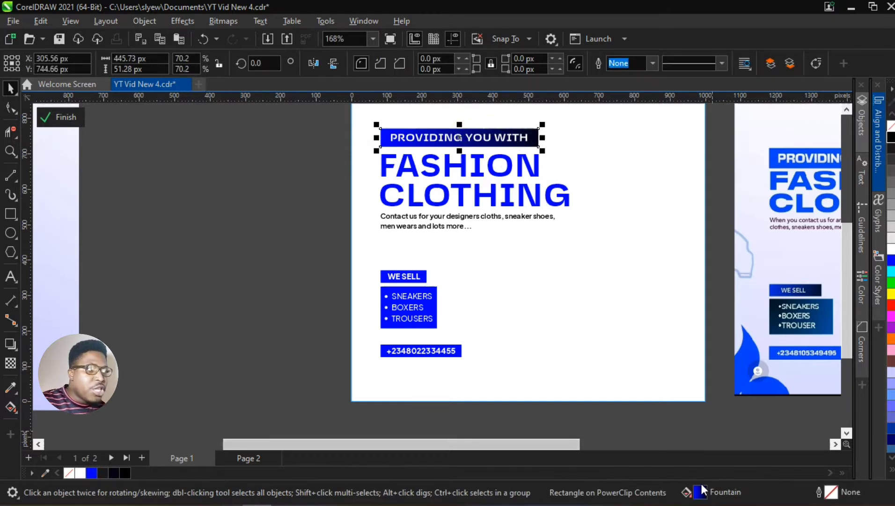
drag(701, 493, 599, 408)
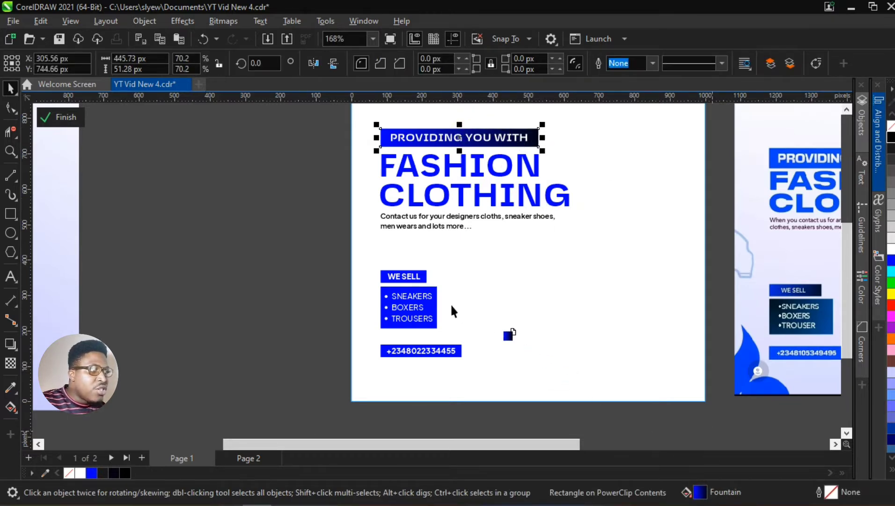
drag(430, 303, 428, 281)
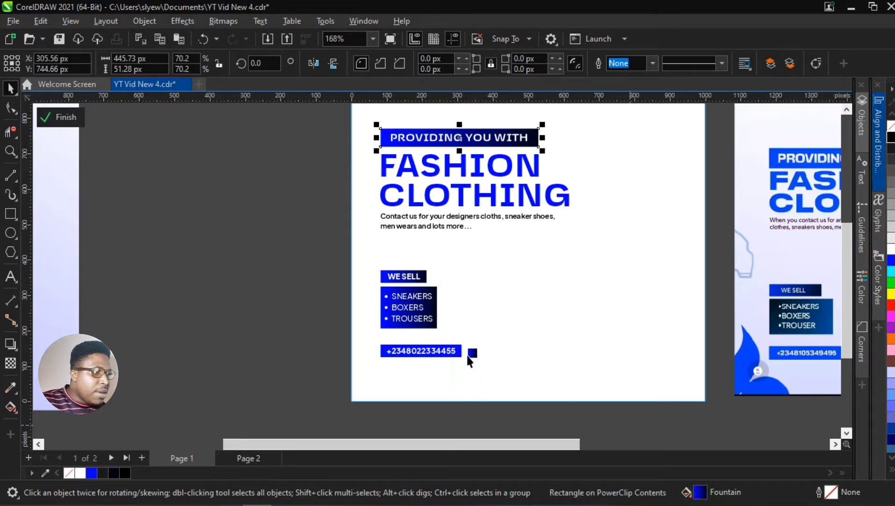
drag(467, 353, 449, 351)
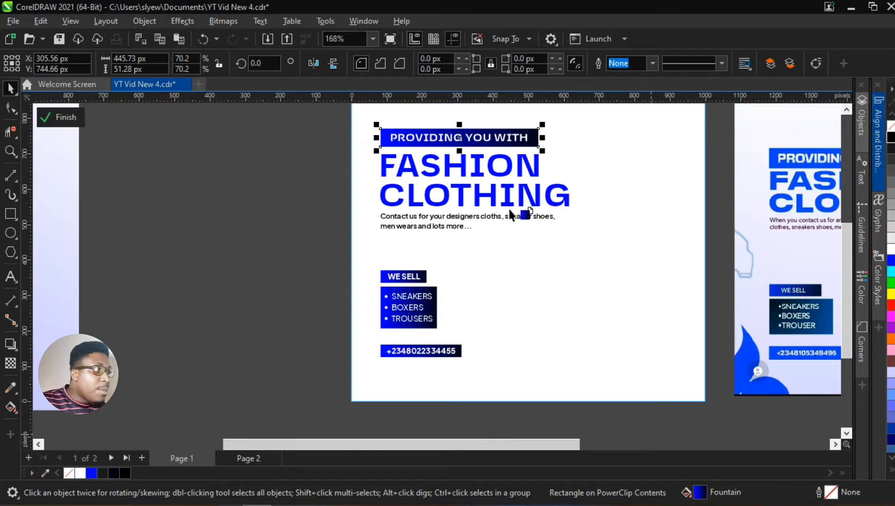
drag(509, 209, 511, 206)
click(280, 264)
Compare the flyer with the reference, including the brand name and tagline along the reference's upper edge.
scroll(353, 315, down, 2)
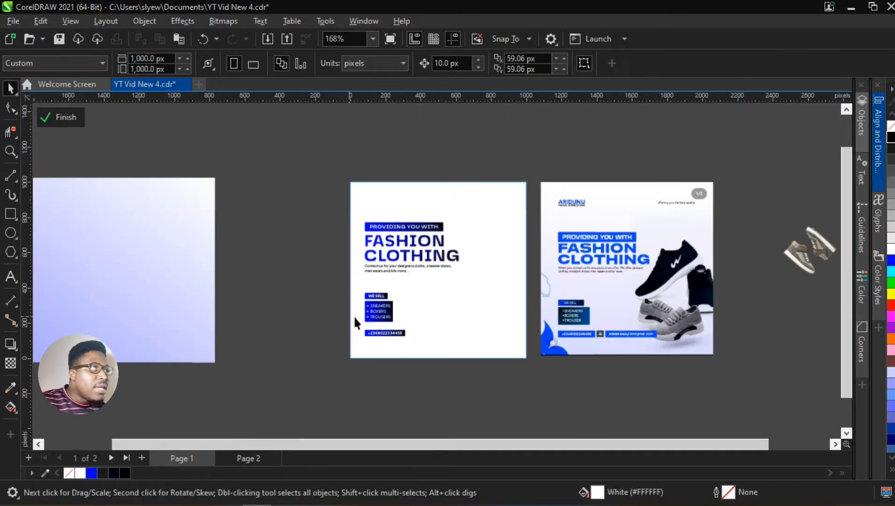
scroll(447, 314, up, 3)
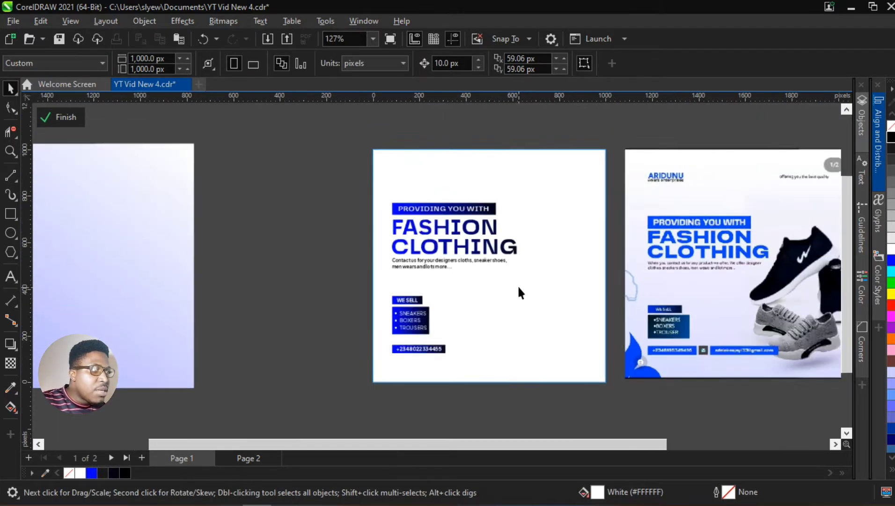
scroll(360, 328, down, 2)
scroll(360, 323, up, 2)
scroll(429, 354, down, 1)
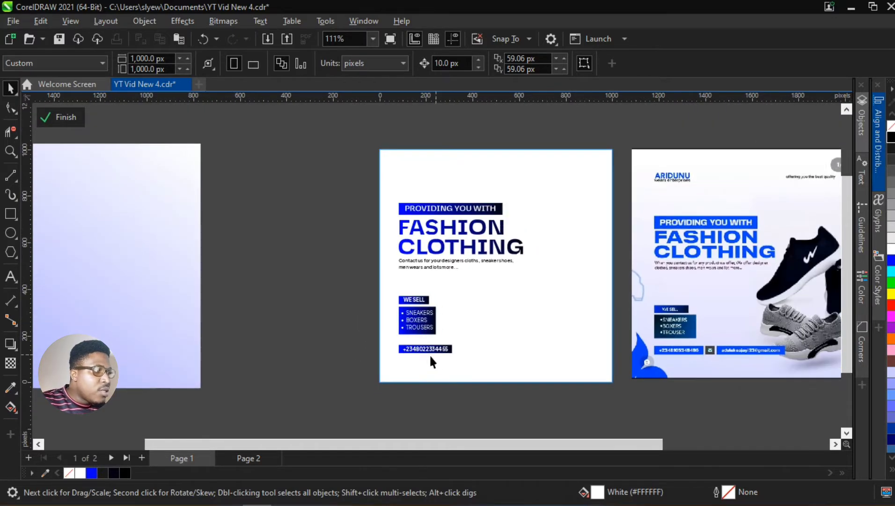
scroll(429, 354, up, 1)
scroll(432, 338, down, 2)
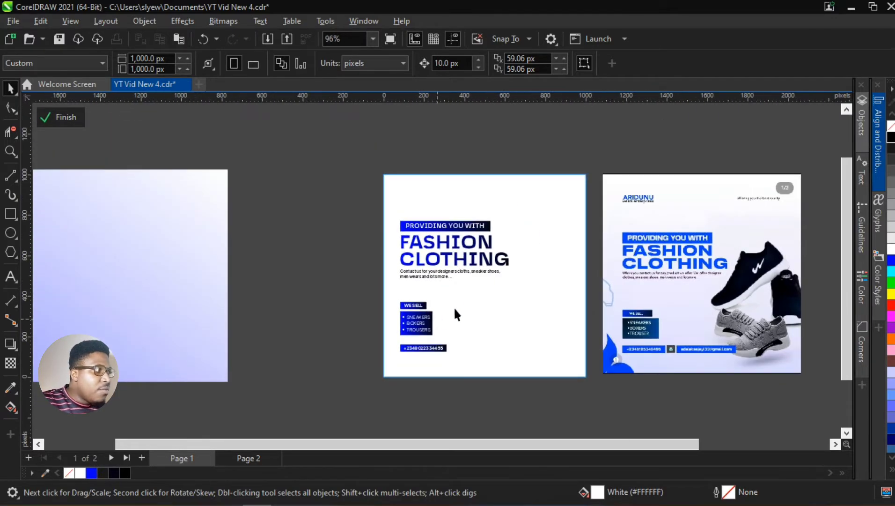
scroll(823, 194, up, 4)
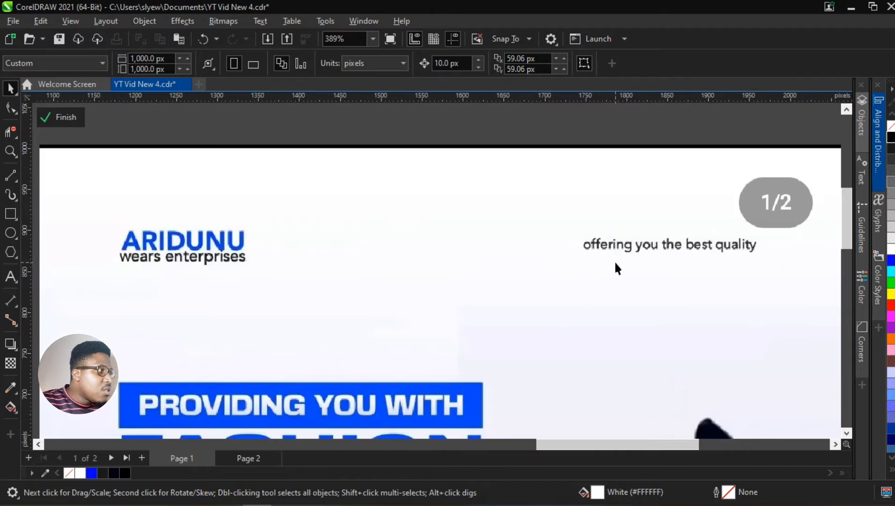
scroll(717, 258, down, 6)
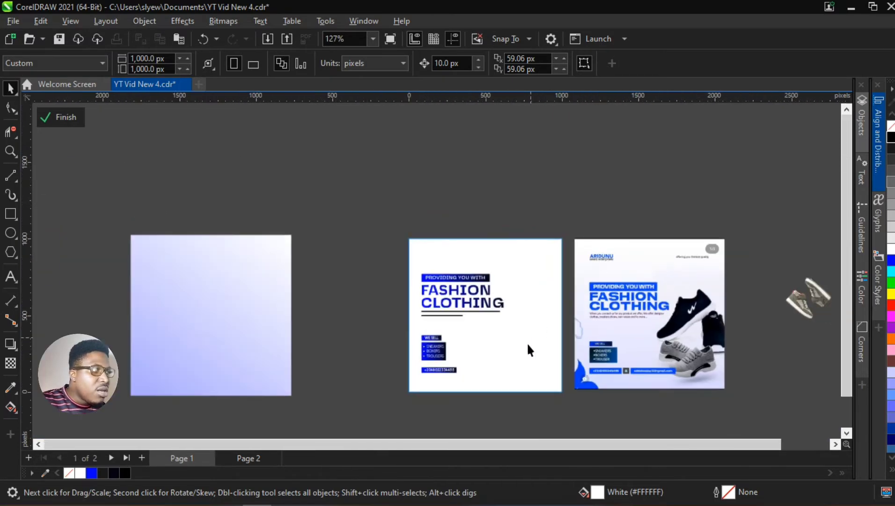
scroll(534, 328, up, 1)
scroll(539, 284, down, 1)
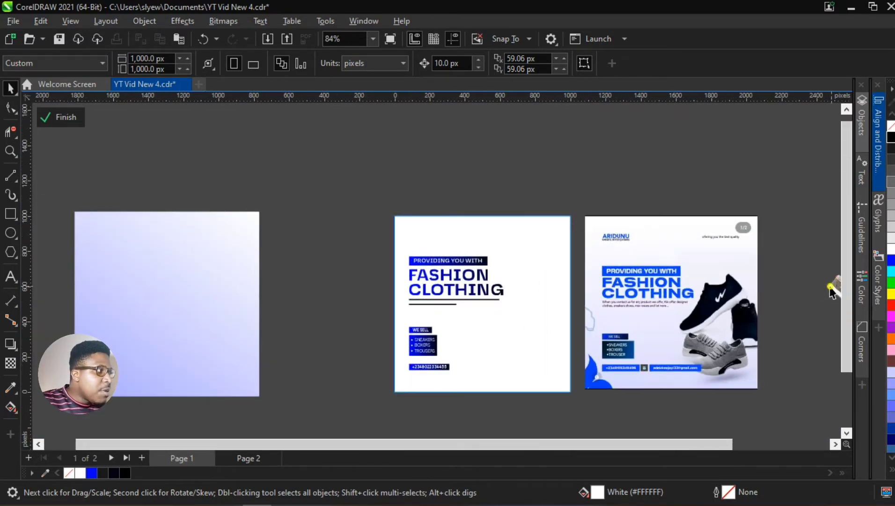
Move the sneaker image from beyond the reference flyer to the empty space just left of the page.
drag(830, 287, 329, 299)
scroll(377, 332, up, 1)
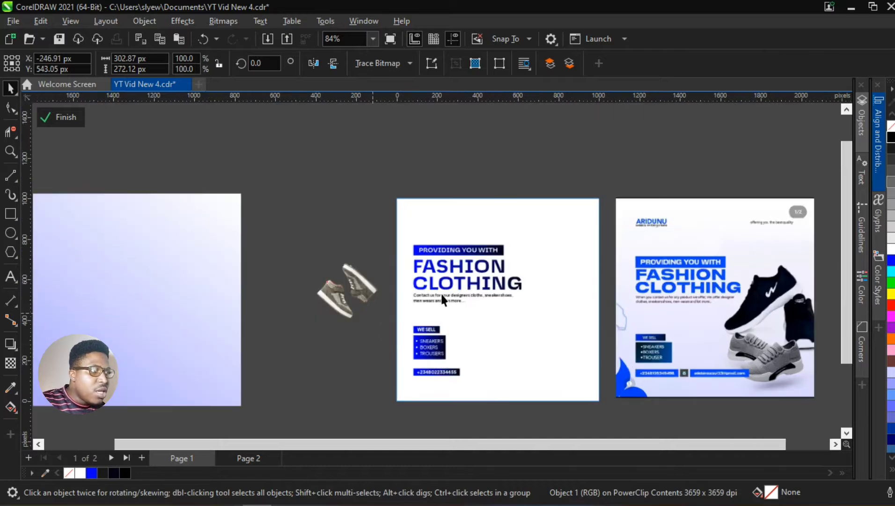
scroll(440, 293, down, 1)
Centre the lavender gradient square on the page as the flyer's background.
click(290, 312)
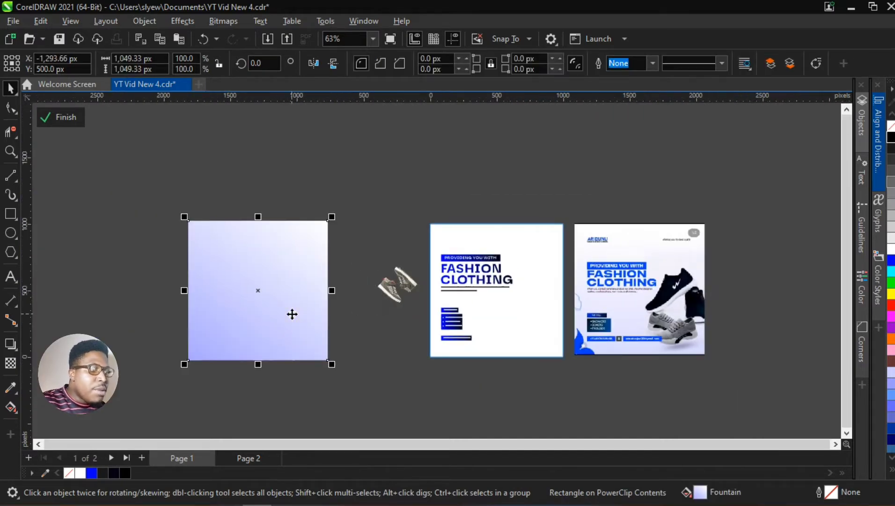
key(p)
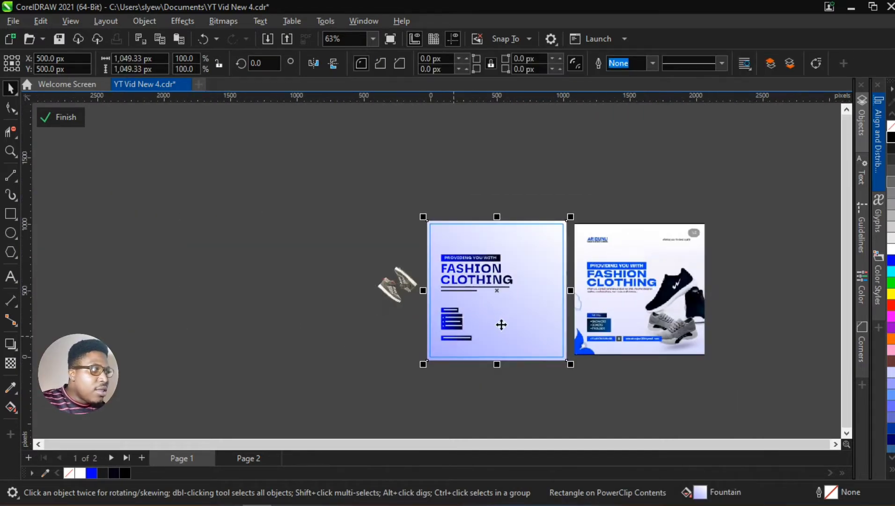
scroll(487, 325, up, 1)
scroll(461, 262, up, 2)
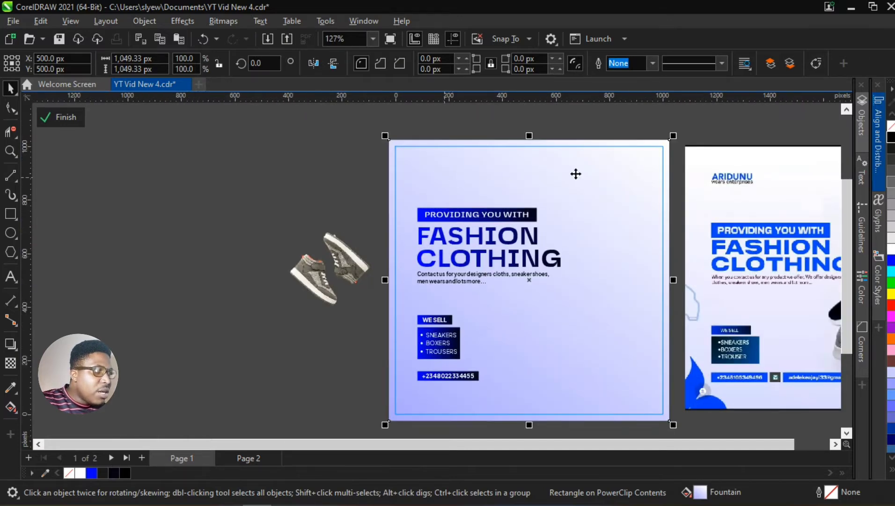
Lighten the background rectangle's fountain fill by moving the blue node farther out, the midpoint closer to blue, and the white node inward along the upper edge.
scroll(538, 213, down, 2)
click(534, 240)
scroll(533, 235, down, 2)
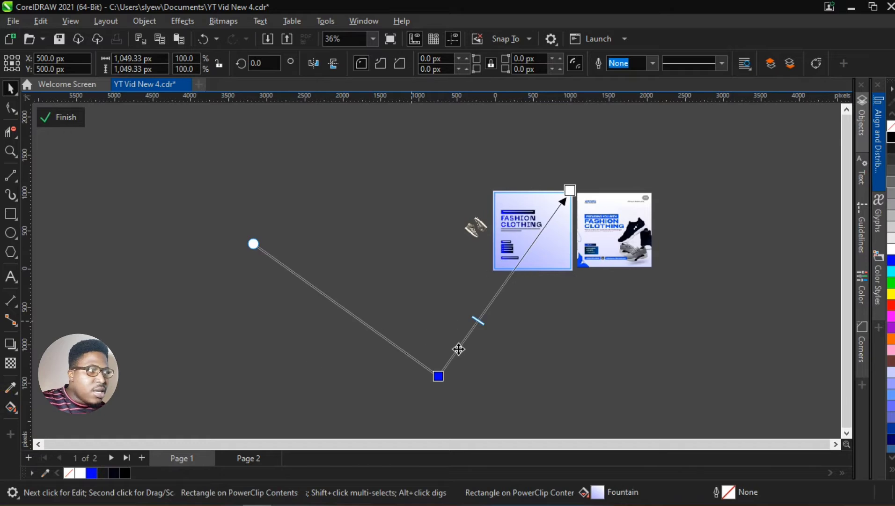
drag(438, 375, 381, 423)
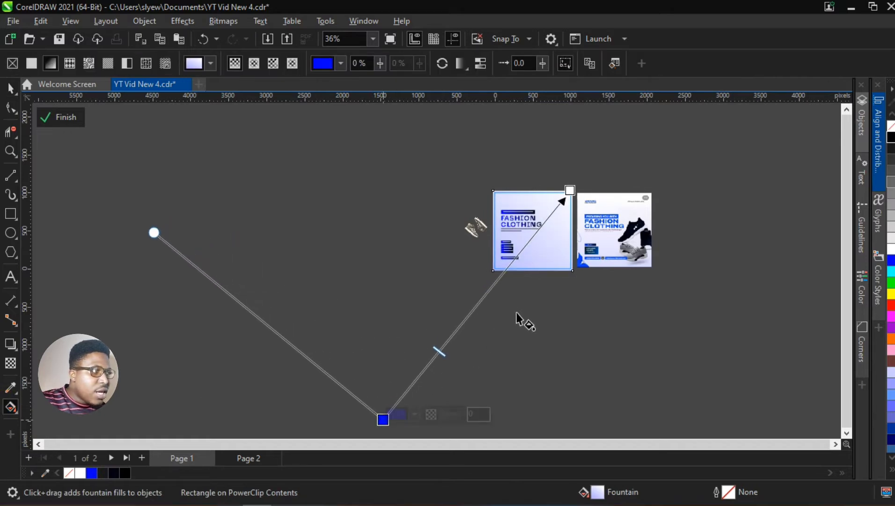
drag(437, 352, 416, 381)
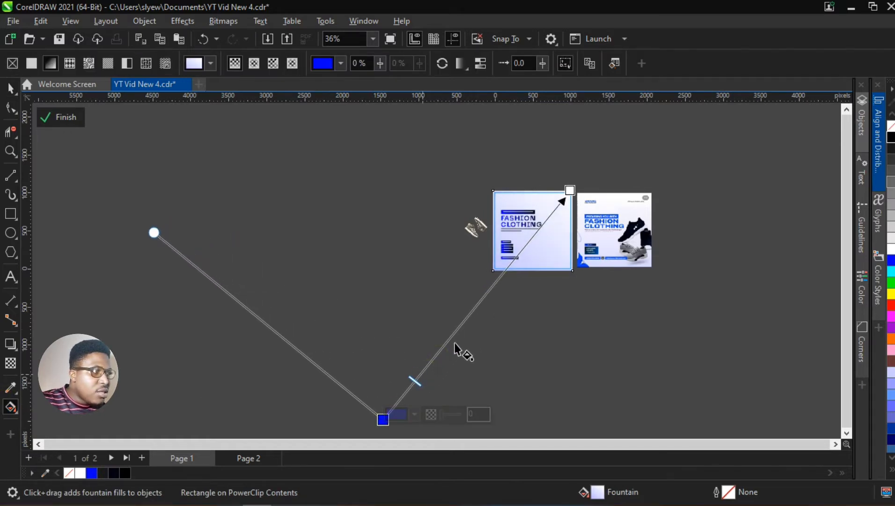
drag(570, 191, 541, 192)
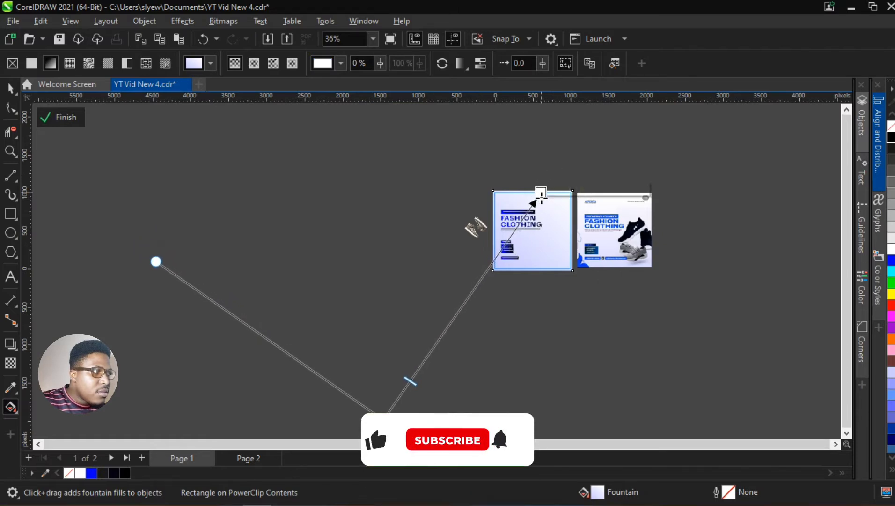
drag(411, 381, 397, 398)
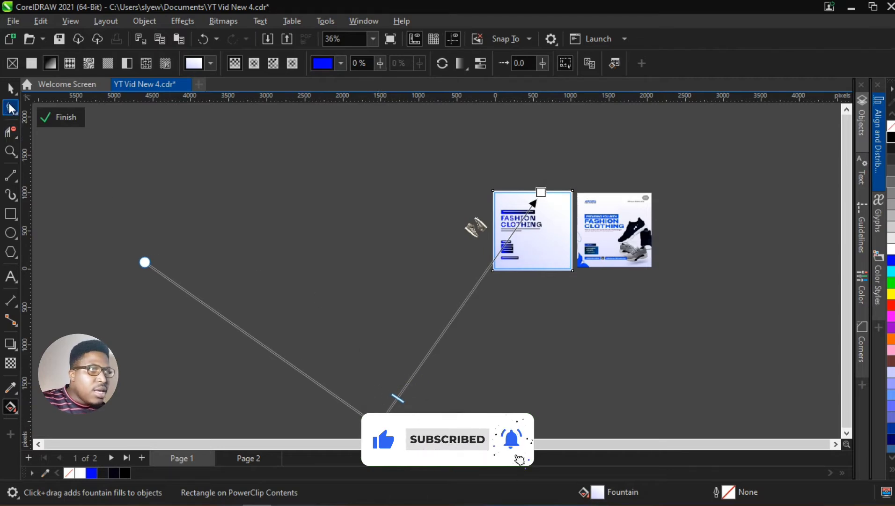
click(10, 88)
Shift the midpoint of the background's fountain fill slightly back towards the white node to strengthen the blue tint.
scroll(533, 231, up, 3)
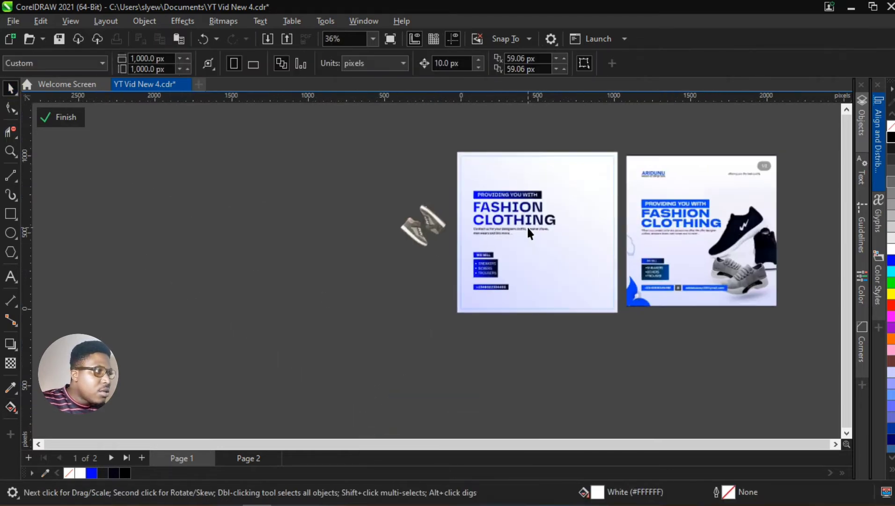
scroll(415, 216, up, 1)
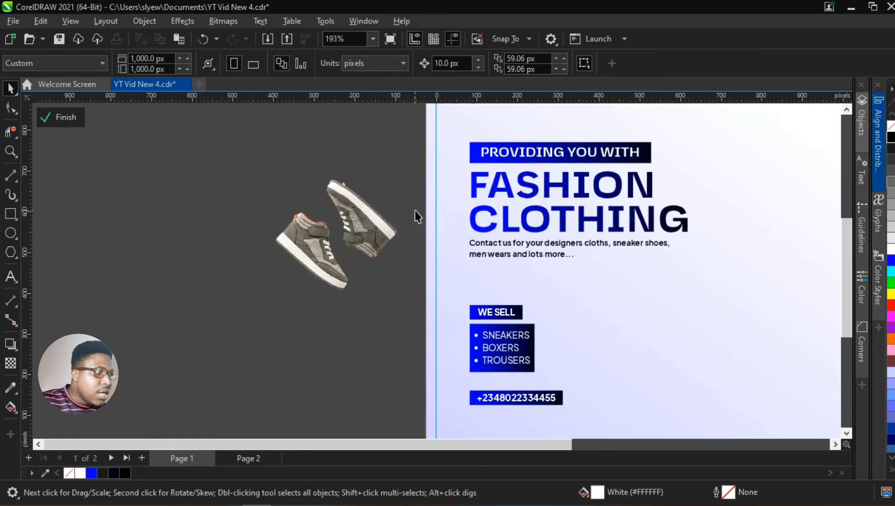
scroll(393, 225, down, 2)
click(529, 272)
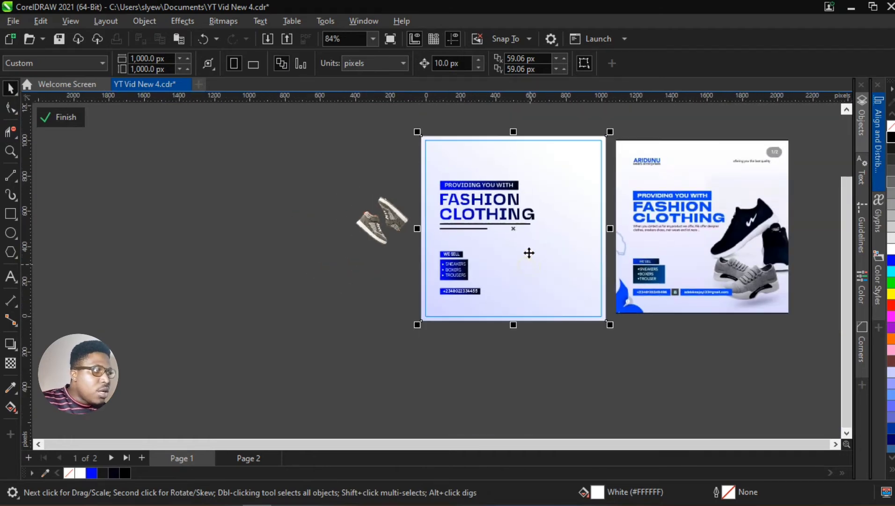
scroll(529, 258, down, 2)
click(10, 406)
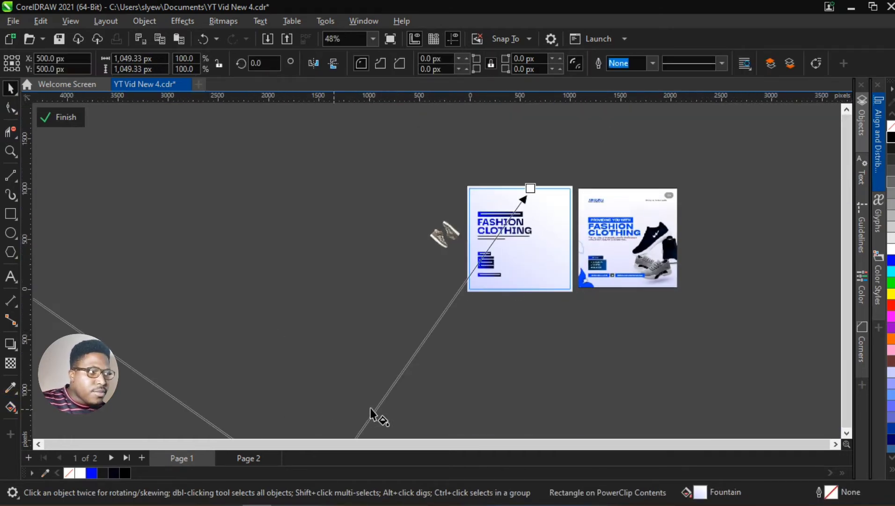
scroll(394, 370, down, 1)
scroll(424, 315, down, 1)
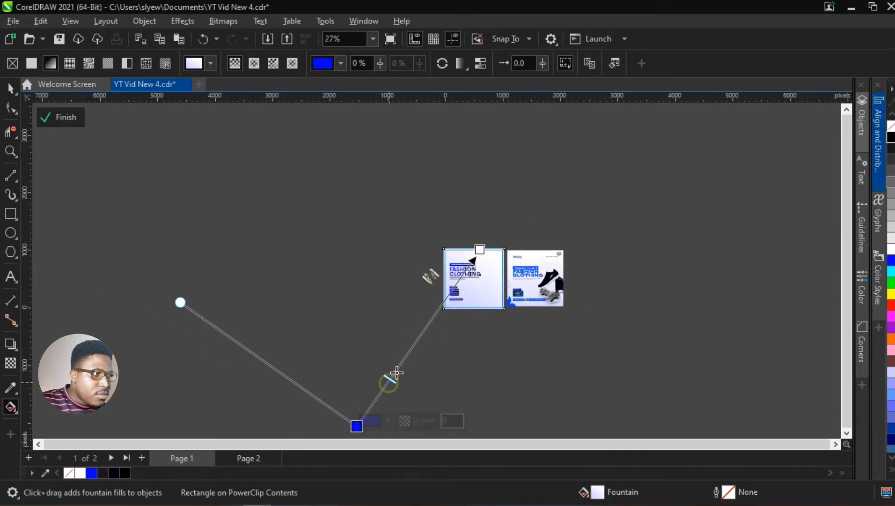
drag(397, 372, 400, 366)
click(11, 87)
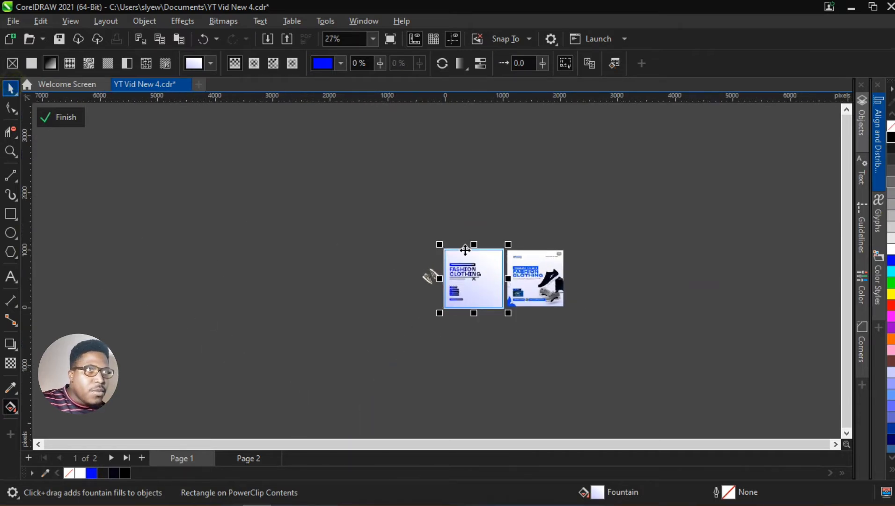
Move the sneakers image farther away from the flyer to about X -431, Y 608 px and inspect it up close.
scroll(430, 277, up, 5)
click(431, 278)
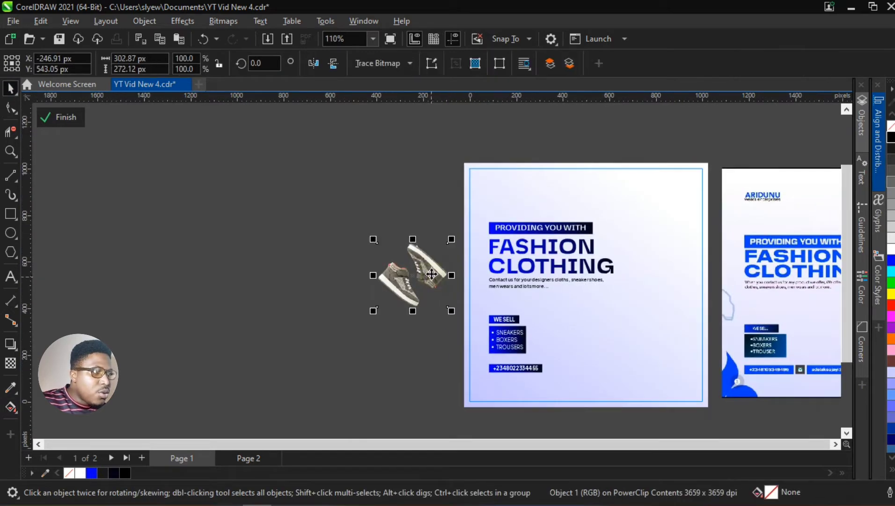
scroll(423, 274, up, 3)
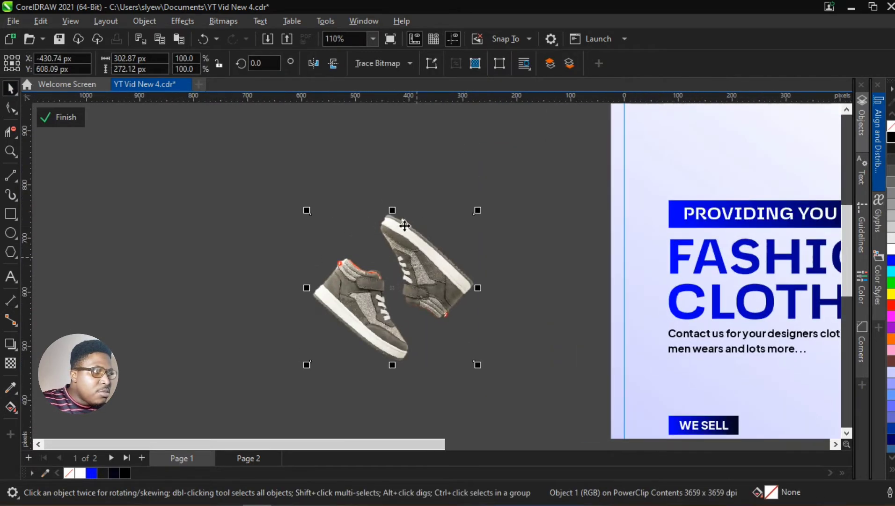
scroll(404, 225, up, 5)
scroll(435, 271, down, 4)
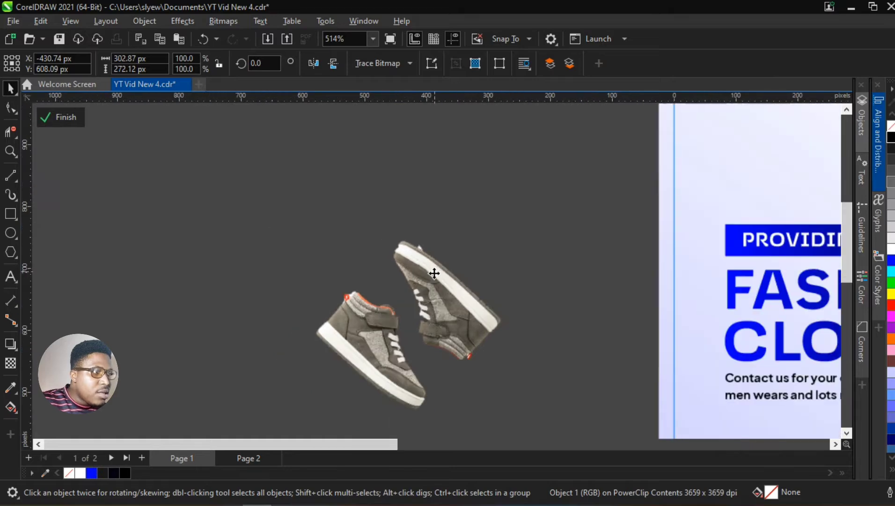
scroll(400, 362, up, 1)
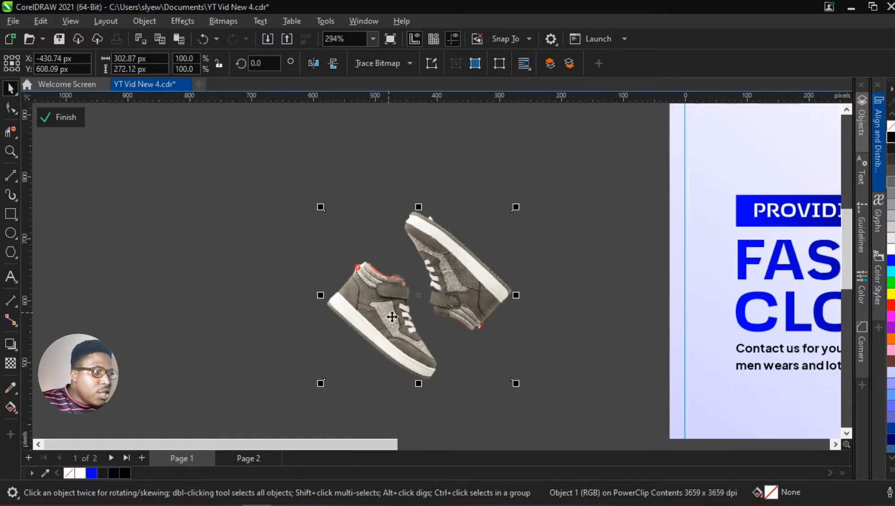
scroll(388, 304, down, 6)
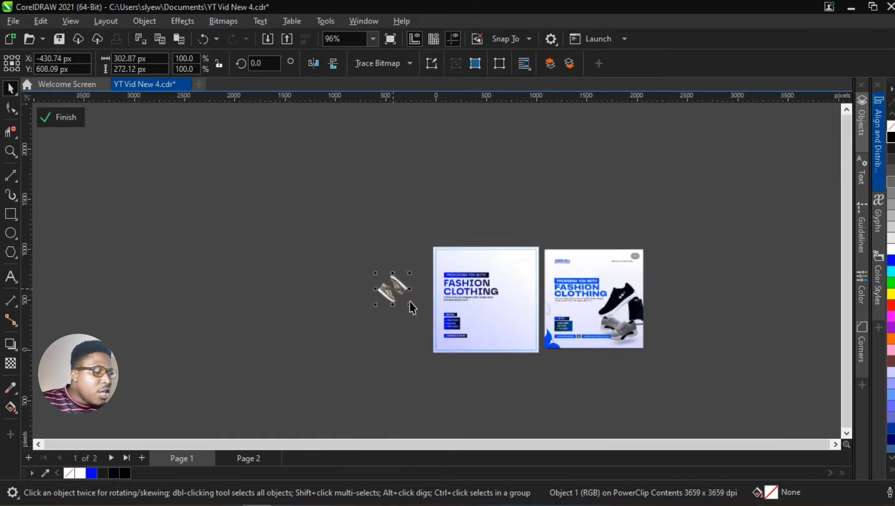
Place the sneakers image on the flyer at about X 633, Y 388 px and compare it with the reference design.
drag(404, 286, 508, 307)
scroll(539, 328, up, 2)
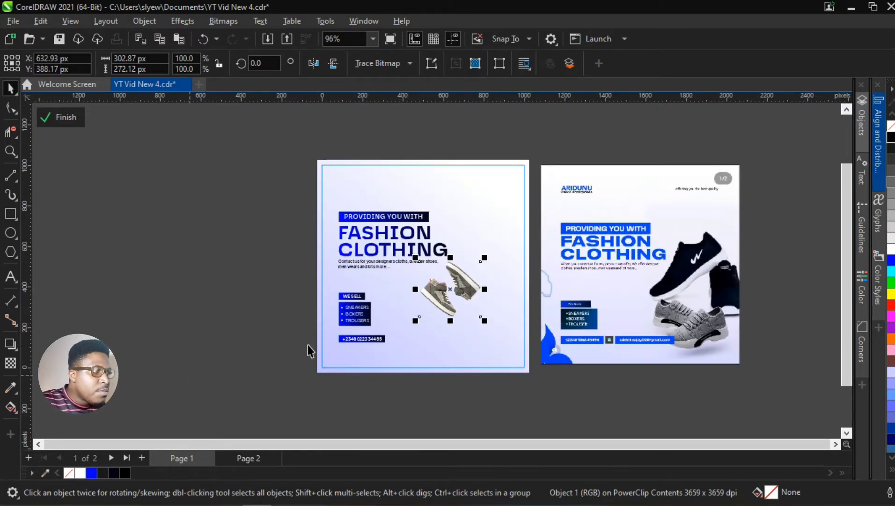
click(454, 295)
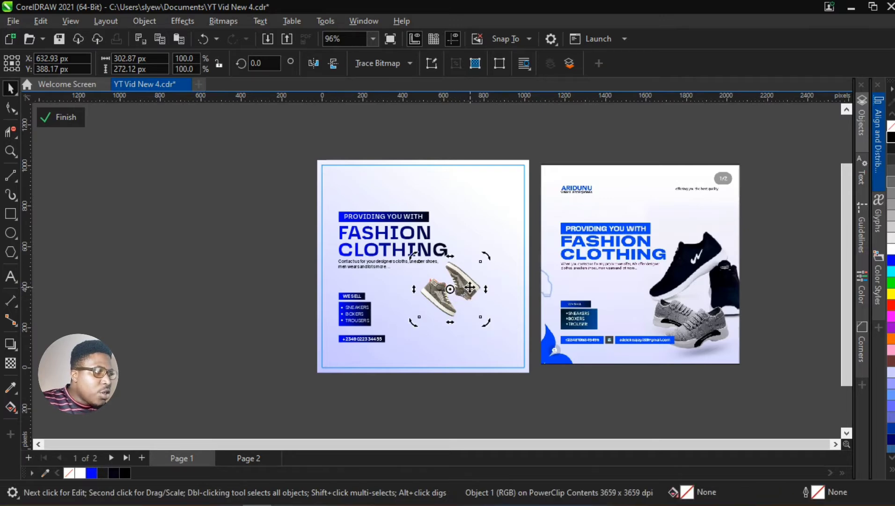
scroll(470, 287, up, 2)
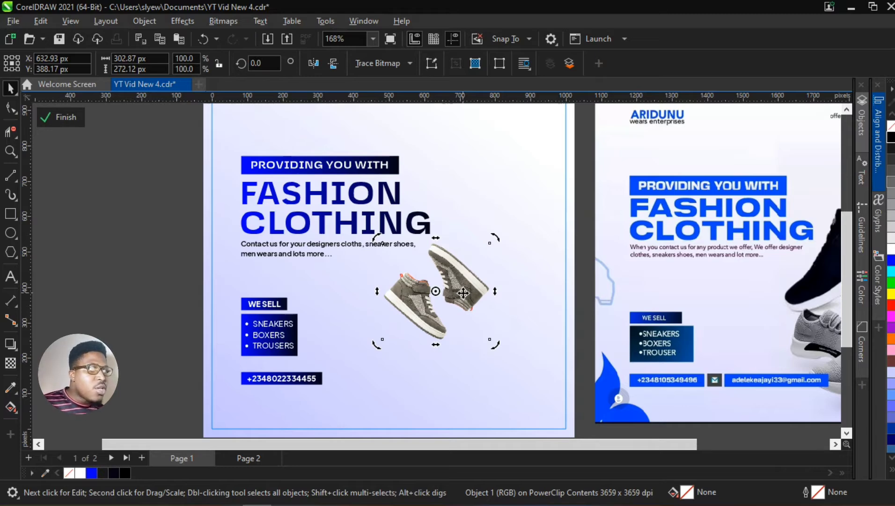
scroll(425, 324, up, 2)
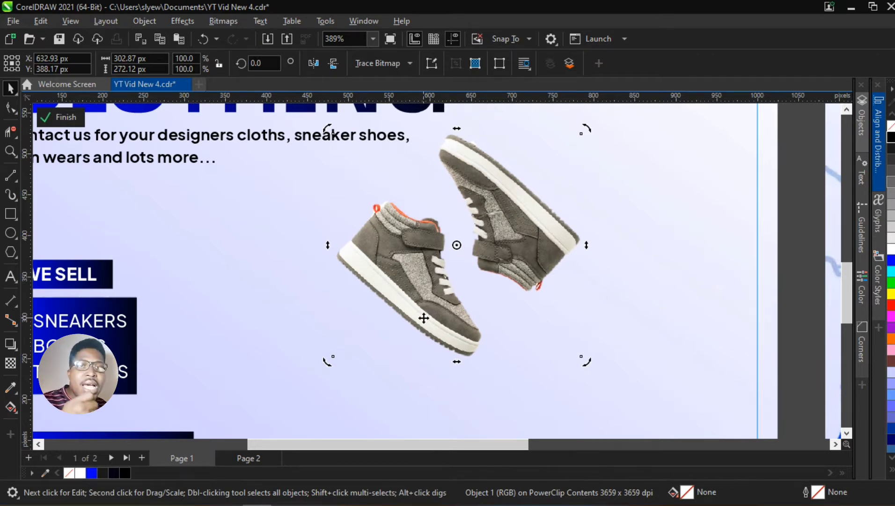
scroll(431, 294, down, 6)
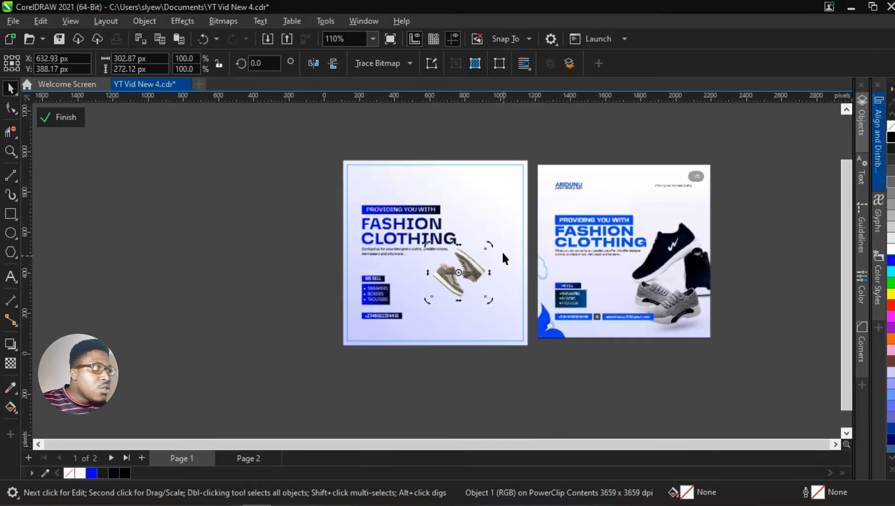
scroll(506, 252, up, 1)
scroll(490, 280, down, 1)
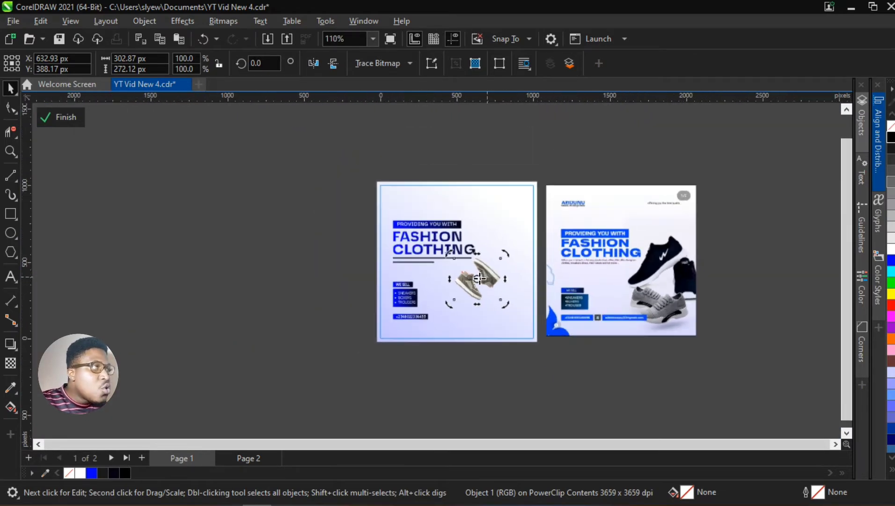
Move the sneakers image off the flyer to the empty area beside it, at about X -250, Y 530 px.
scroll(487, 281, up, 1)
click(466, 295)
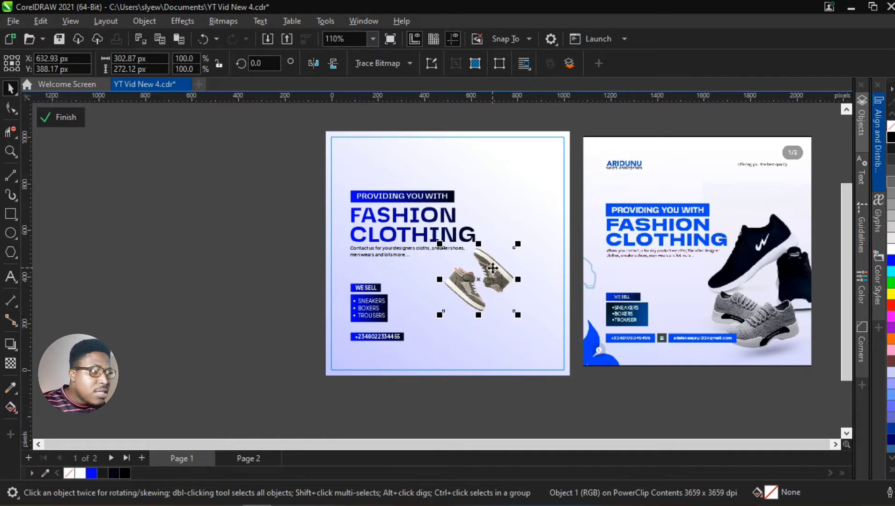
drag(493, 271, 288, 238)
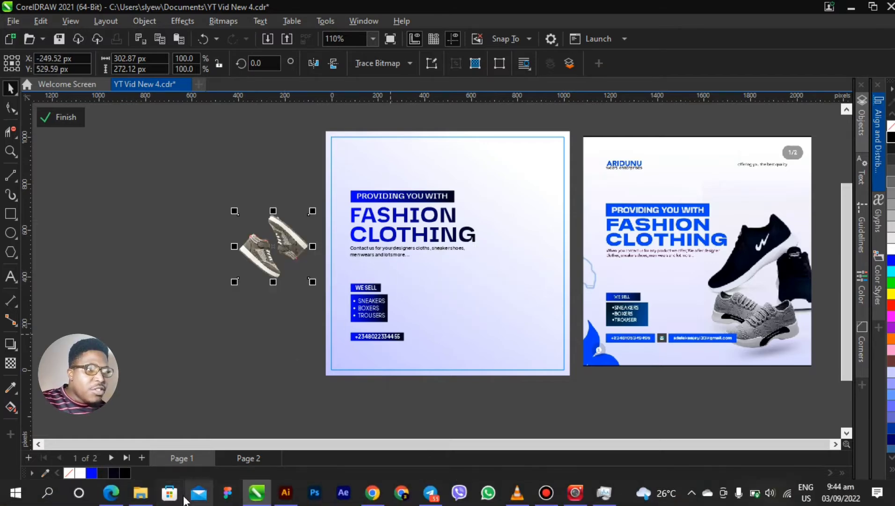
Bring the screenshot of the sneakers' image adjustment settings from the Pictures folder into the PowerClip contents.
mouse_move(140, 492)
click(134, 437)
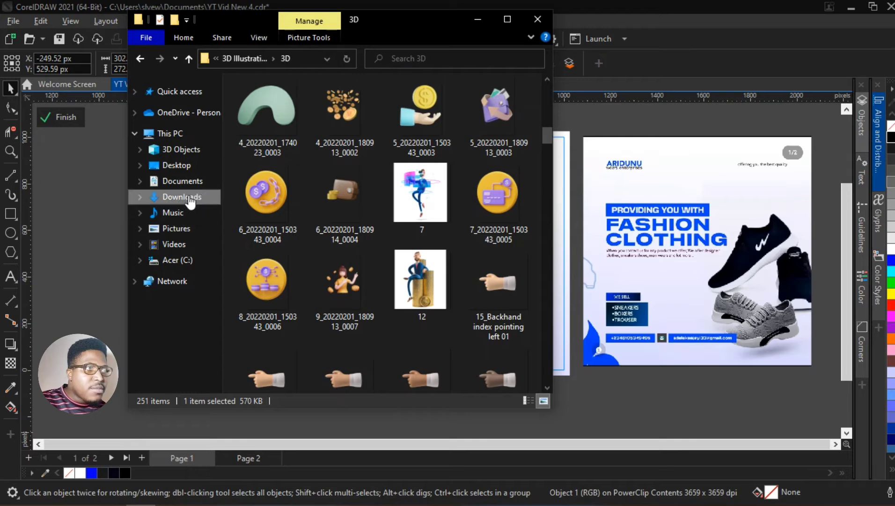
click(192, 228)
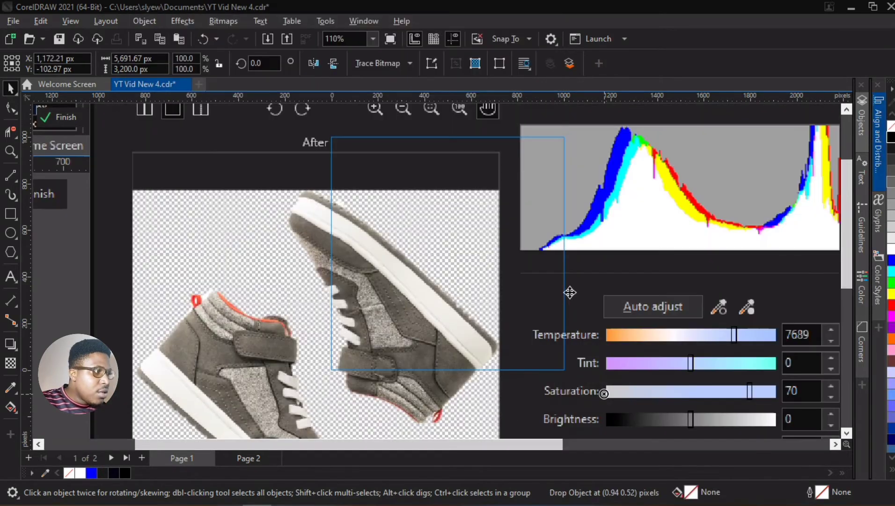
scroll(566, 299, down, 5)
scroll(562, 279, down, 2)
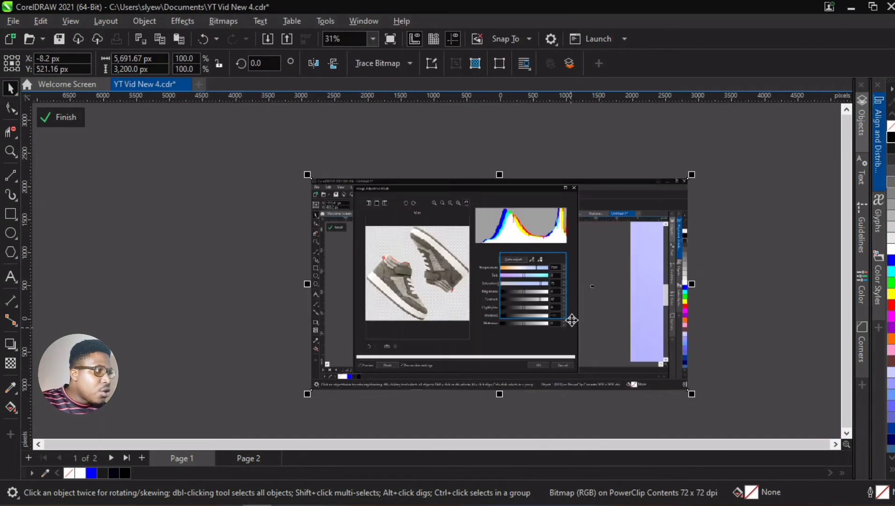
scroll(570, 320, up, 1)
Scale the settings screenshot down to about 1,329 × 747 px and move it clear of the flyer, to about X -977, Y 588 px.
drag(730, 134, 268, 251)
scroll(486, 272, up, 1)
scroll(486, 271, up, 5)
scroll(557, 276, down, 4)
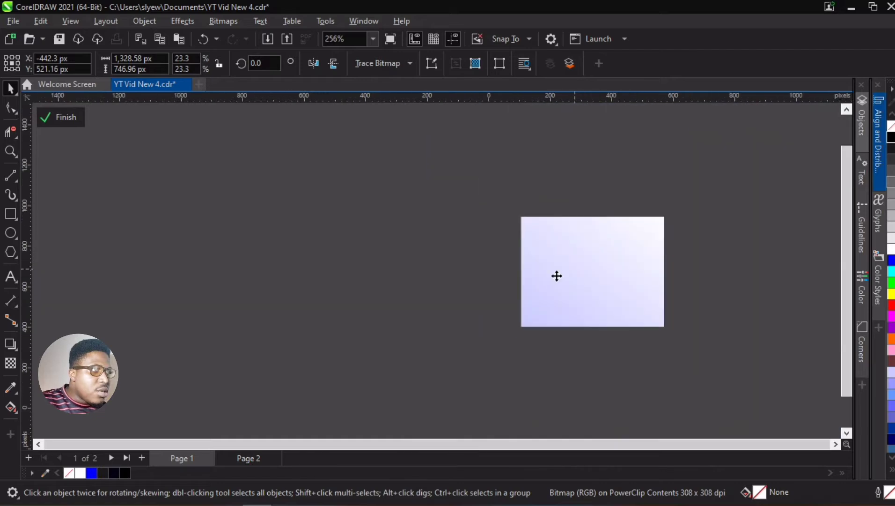
drag(498, 276, 407, 271)
scroll(407, 270, up, 5)
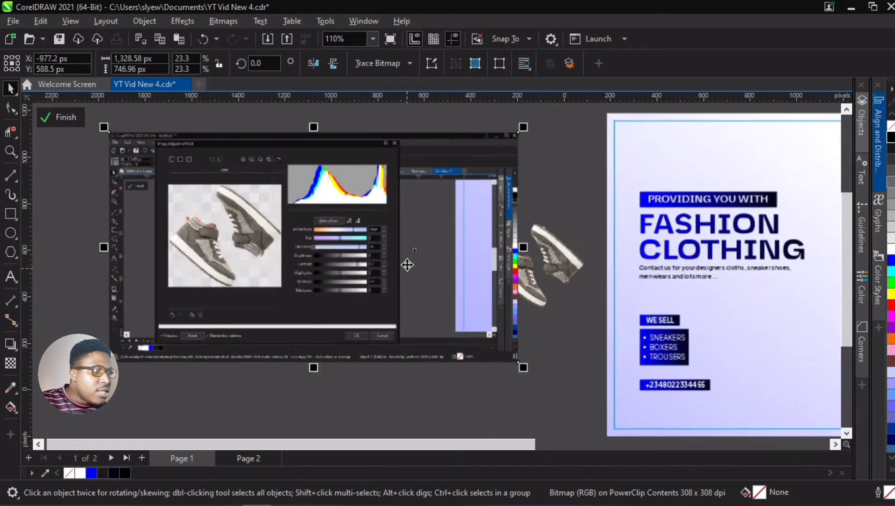
Read the adjustment values in the settings screenshot and move it clear of the sneakers, to about X -1482, Y 598 px.
scroll(472, 200, up, 3)
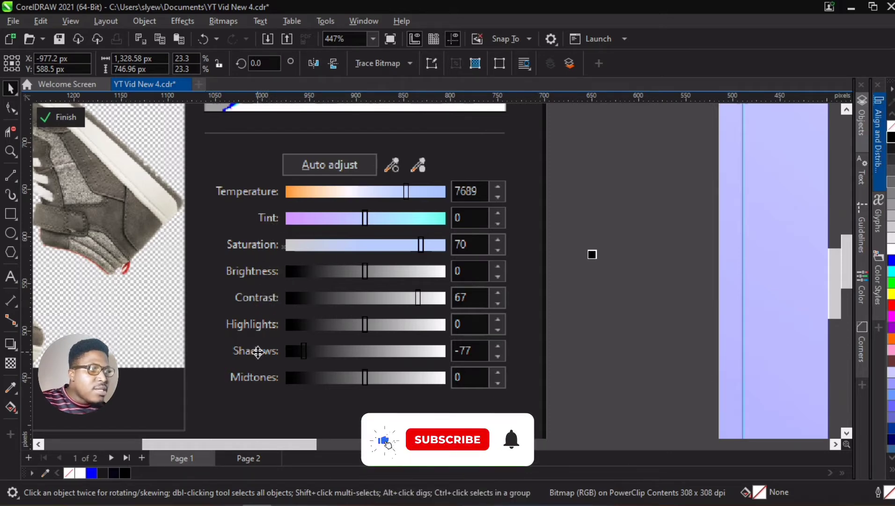
scroll(350, 356, down, 5)
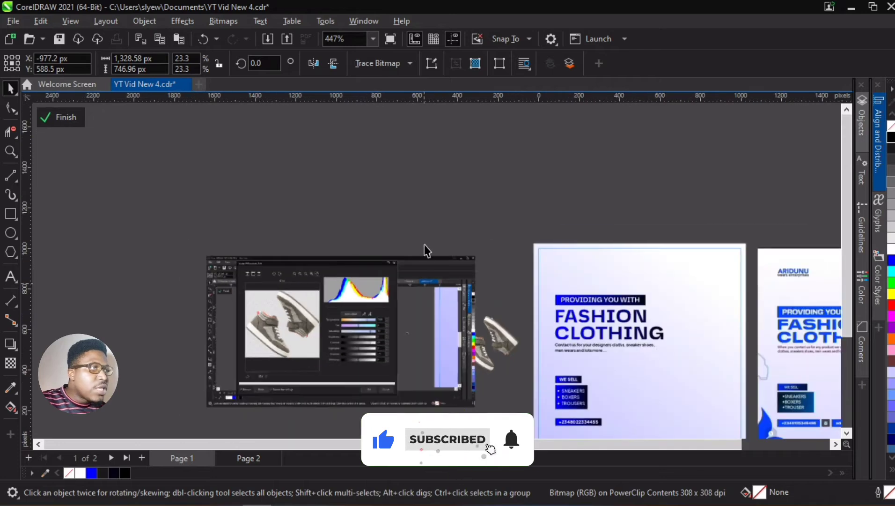
scroll(425, 244, down, 1)
drag(429, 310, 362, 309)
scroll(491, 316, up, 2)
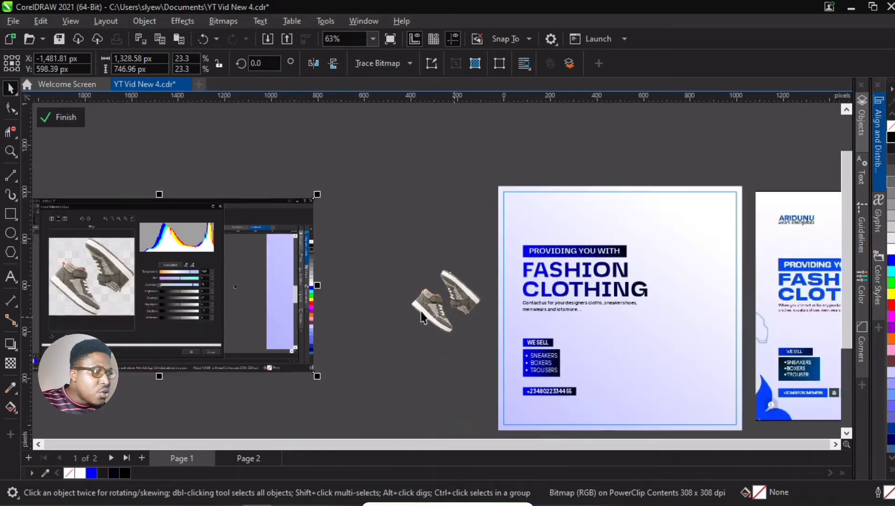
Move the sneakers image next to the settings screenshot, at about X -534, Y 593 px.
scroll(461, 294, up, 2)
scroll(456, 230, down, 1)
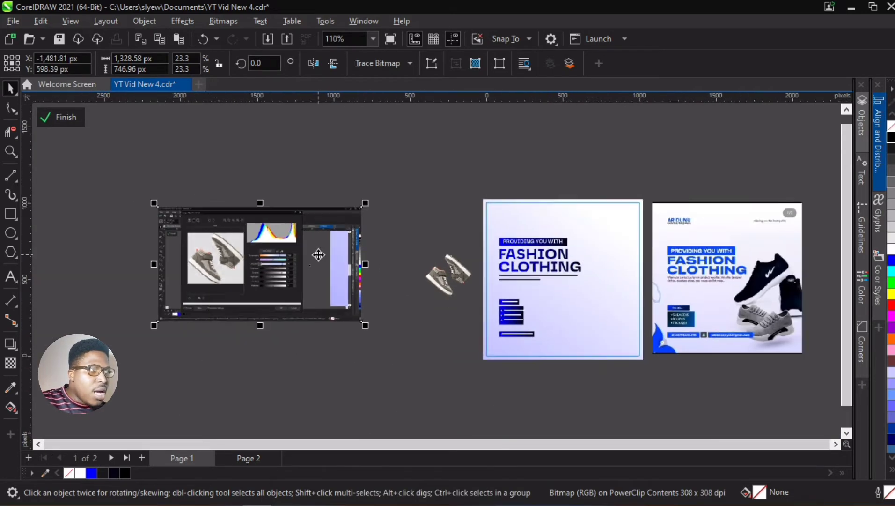
scroll(307, 263, up, 3)
drag(753, 302, 619, 273)
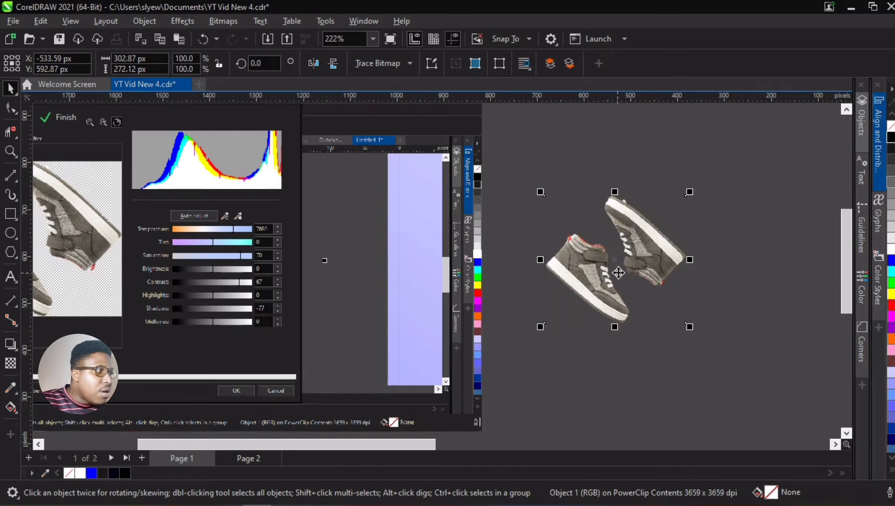
Open the Image Adjustment Lab for the sneakers, reset its sliders and set the temperature to 7680.
click(178, 21)
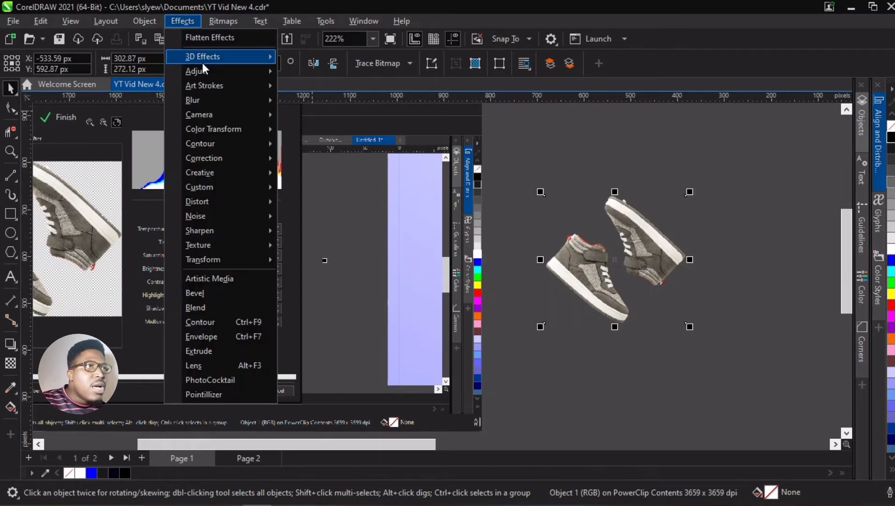
mouse_move(205, 73)
click(347, 89)
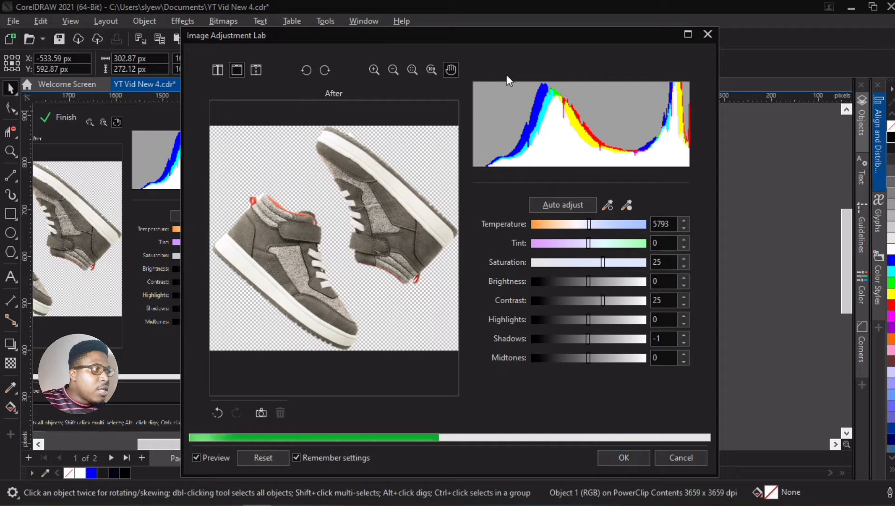
drag(498, 35, 587, 28)
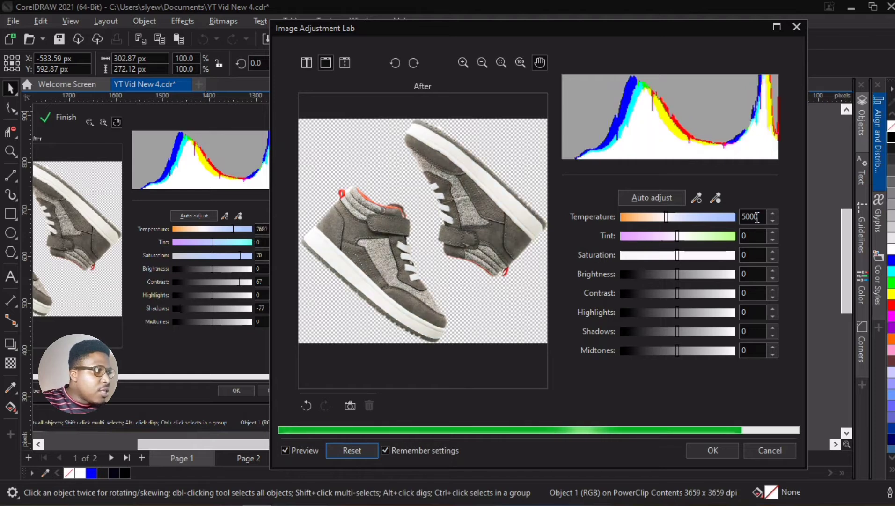
click(751, 216)
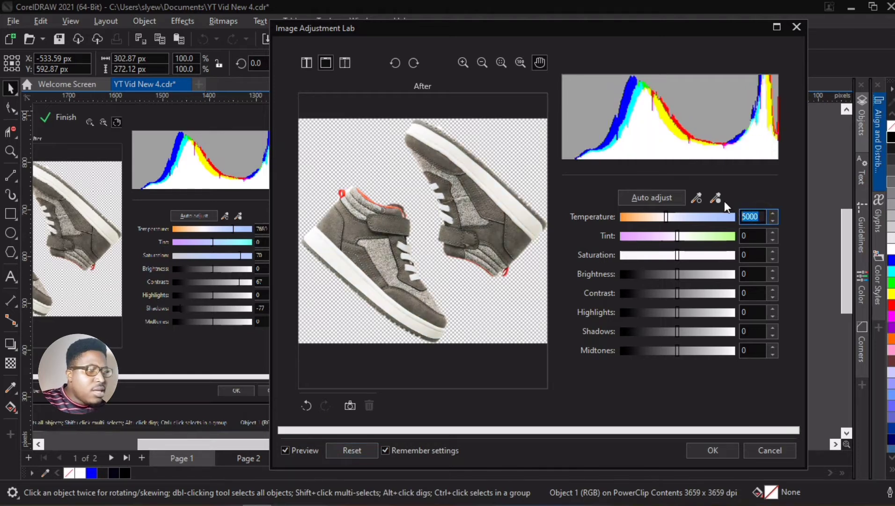
text(7680)
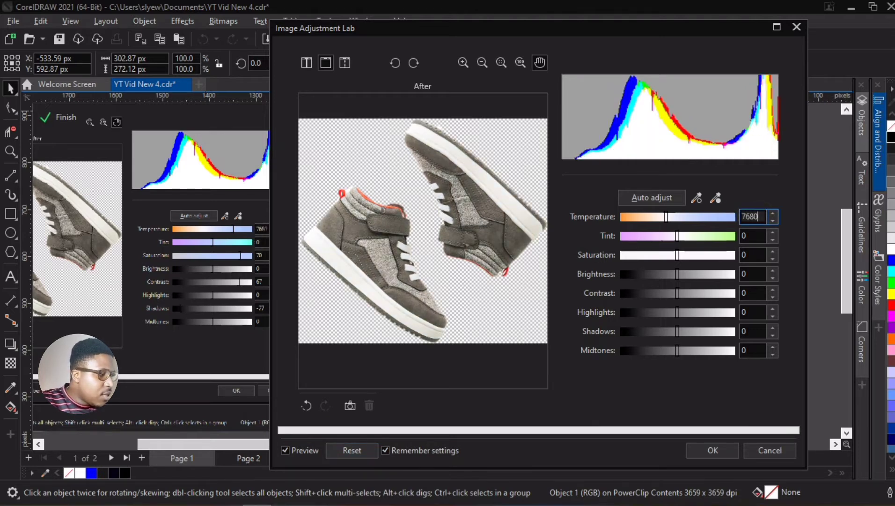
key(Tab)
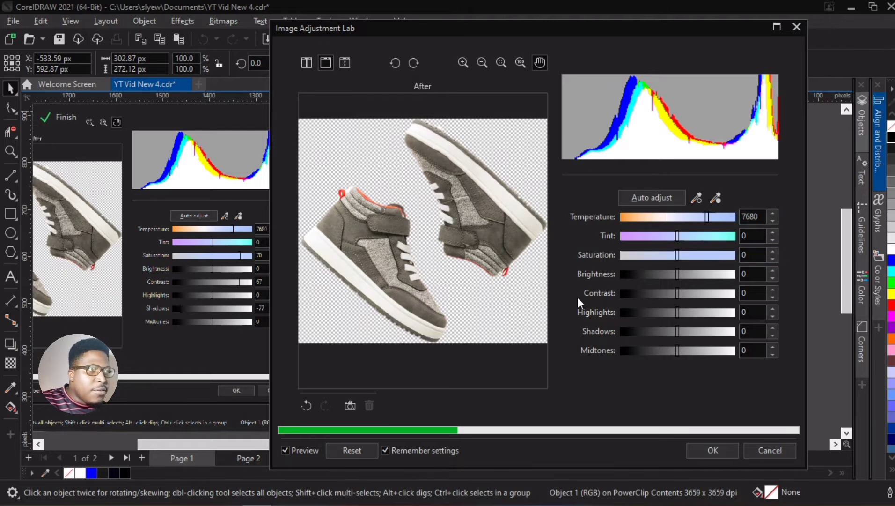
Set the sneakers' saturation to 70 and contrast to 67 to match the settings screenshot.
click(748, 254)
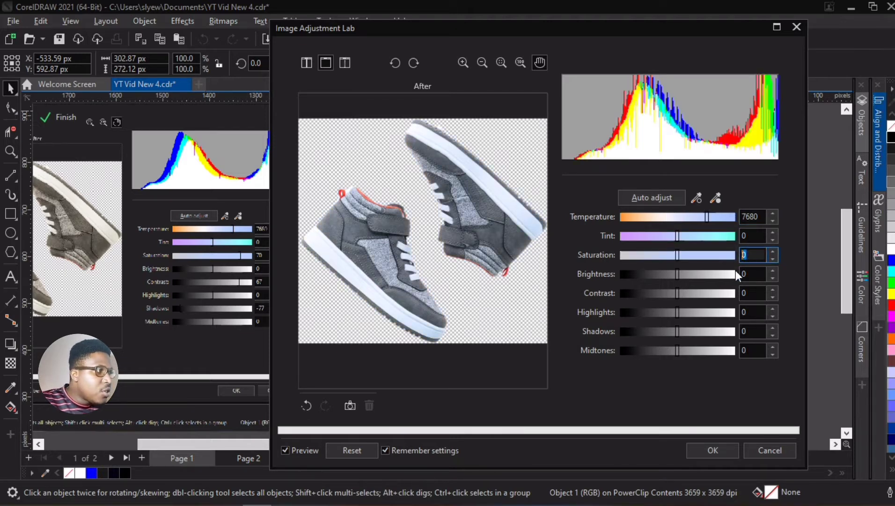
text(70)
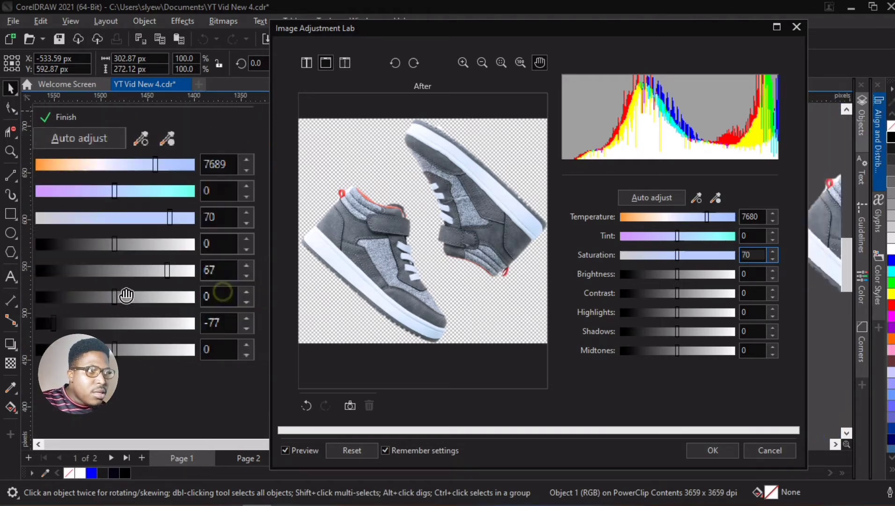
double_click(746, 293)
text(67)
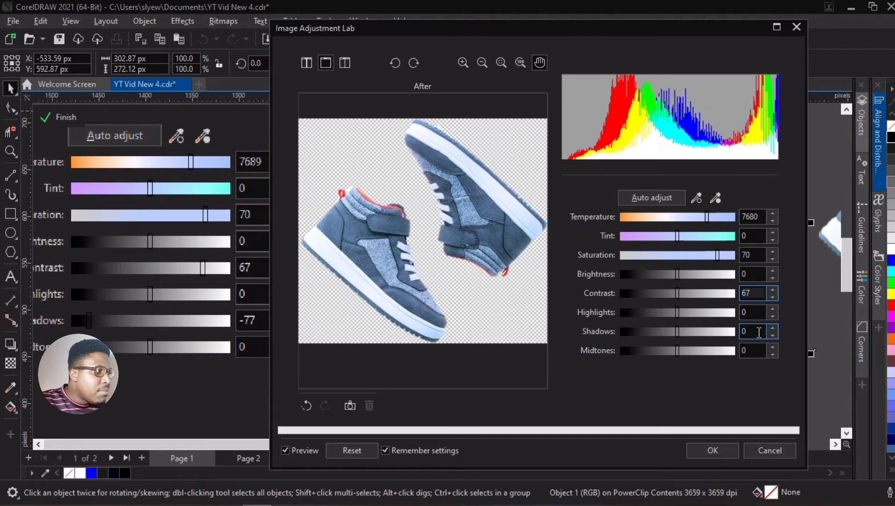
Set the sneakers' shadows to -77 and the temperature to 7689, and apply the image adjustments.
double_click(759, 332)
text(-77)
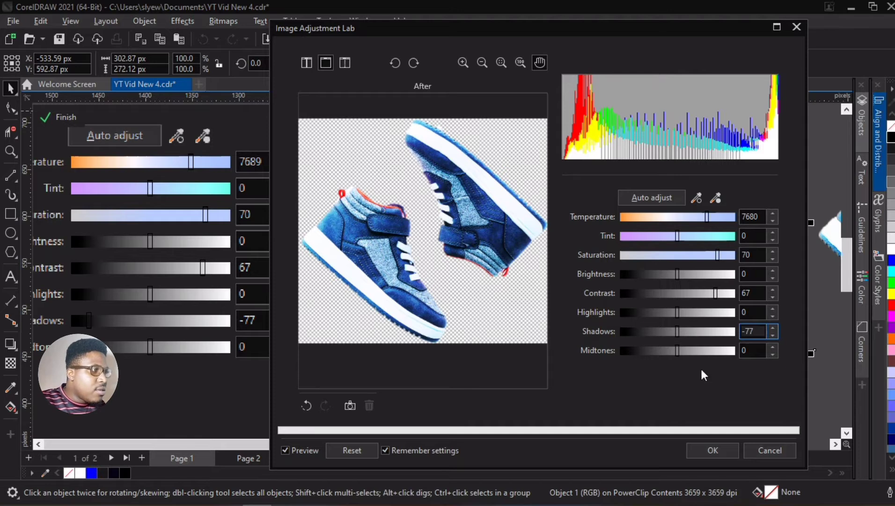
key(Tab)
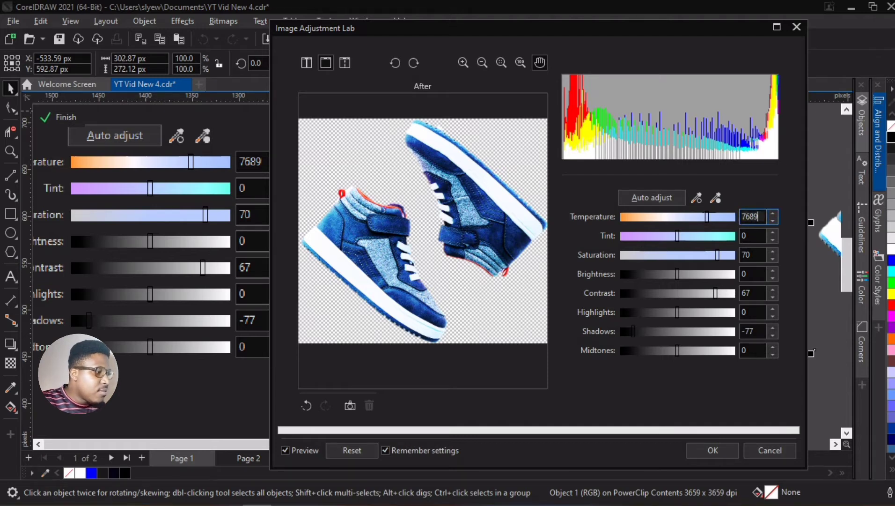
click(534, 451)
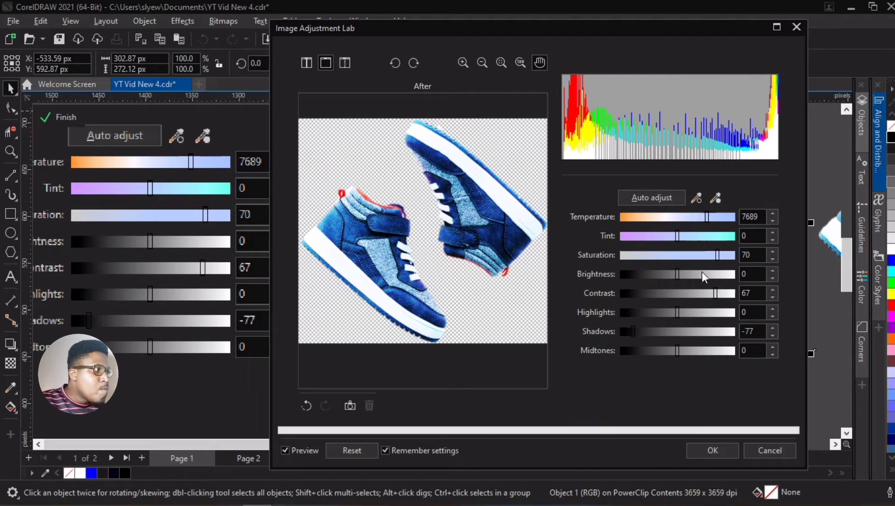
click(713, 451)
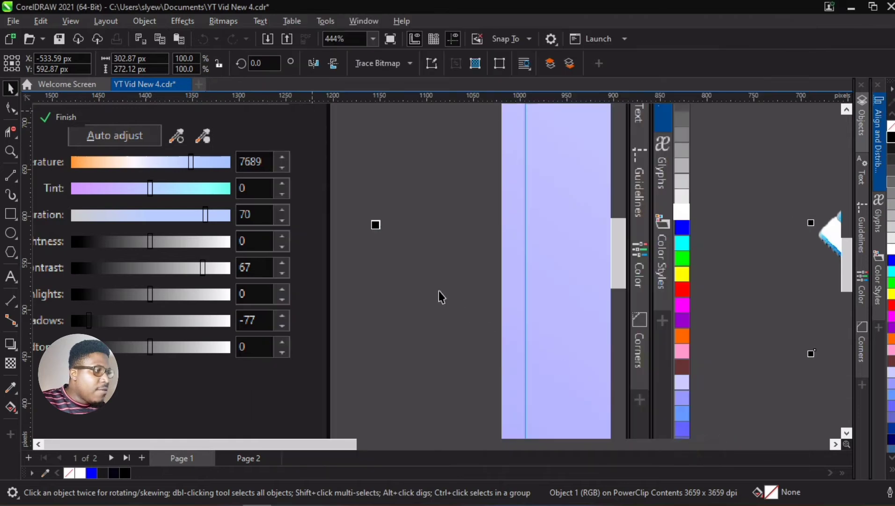
Move the settings screenshot farther from the sneakers, to about X -1678, Y 631 px.
scroll(412, 280, down, 5)
scroll(412, 282, down, 2)
drag(416, 277, 377, 270)
scroll(573, 269, up, 1)
scroll(573, 269, up, 2)
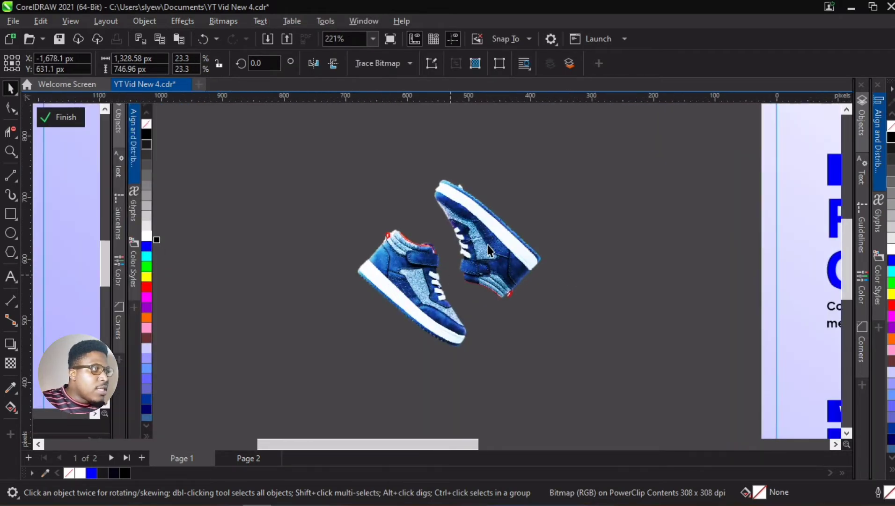
scroll(479, 226, up, 3)
scroll(477, 231, down, 3)
Restore the original grey sneakers and place a blue-adjusted copy beside them, at about X -210, Y 593 px.
click(476, 231)
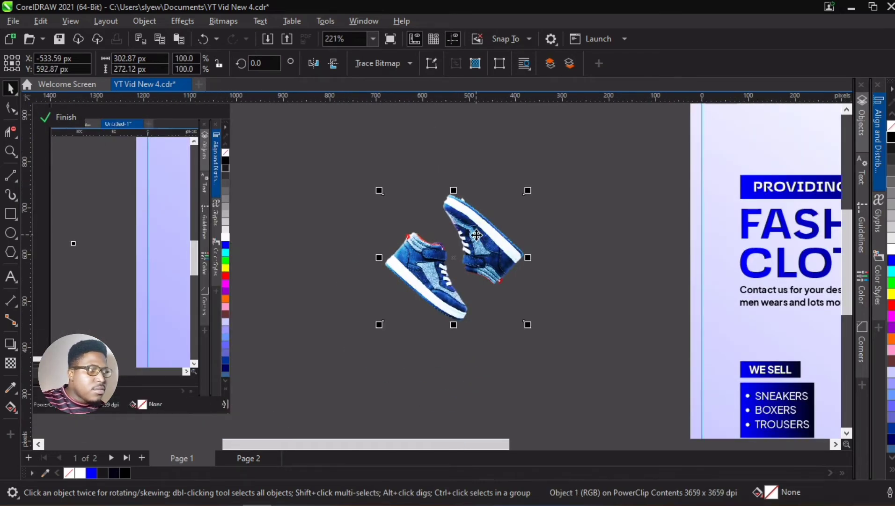
key(ctrl+z)
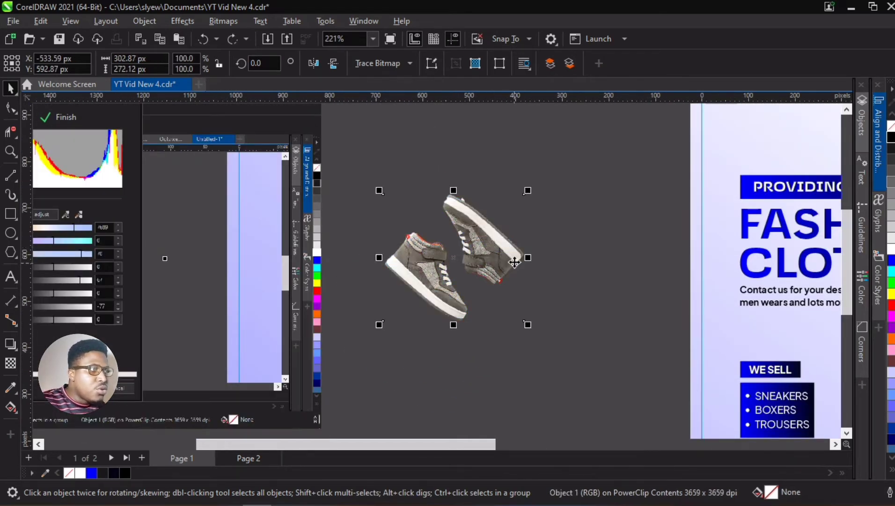
key(ctrl+shift+z)
drag(476, 262, 629, 262)
scroll(524, 259, up, 2)
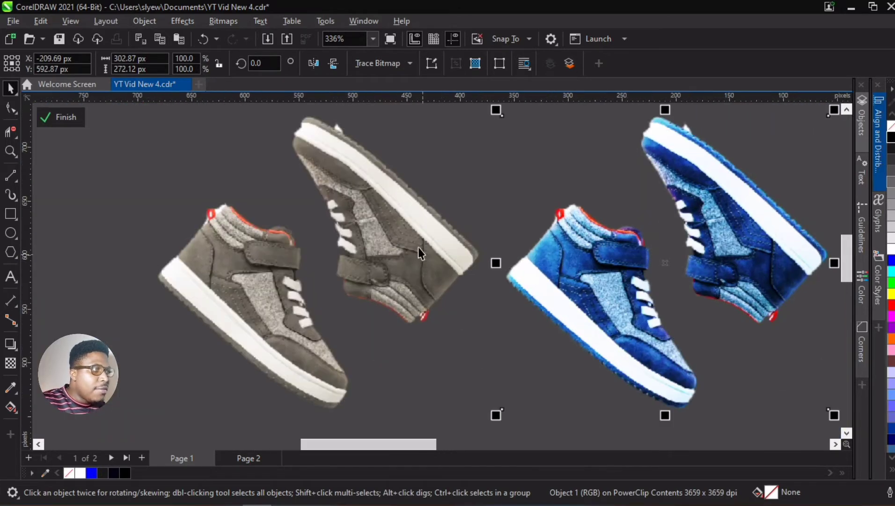
Compare the original sneakers with the blue-adjusted copy up close and review the values in the settings screenshot.
click(411, 242)
click(620, 261)
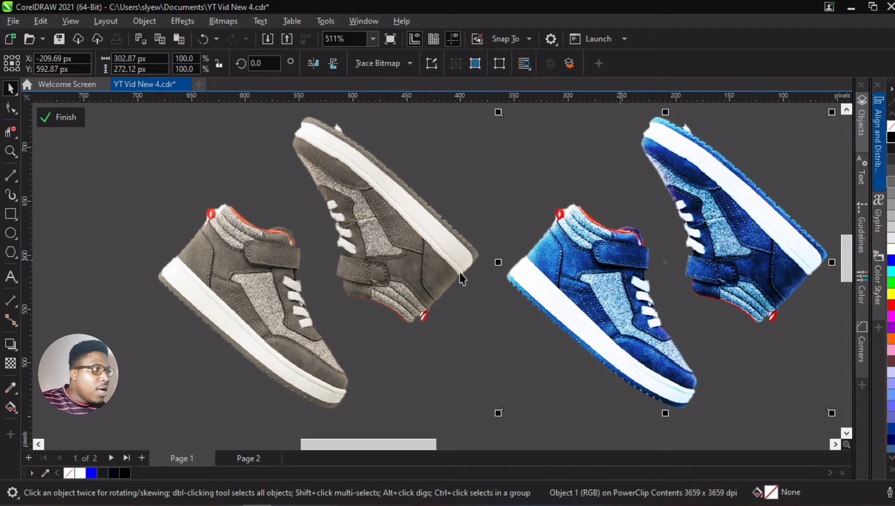
scroll(462, 278, down, 3)
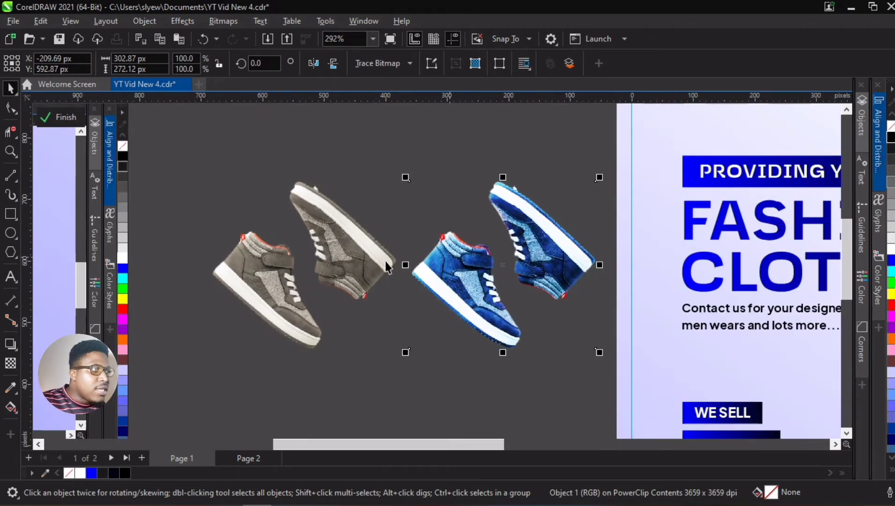
scroll(248, 275, up, 2)
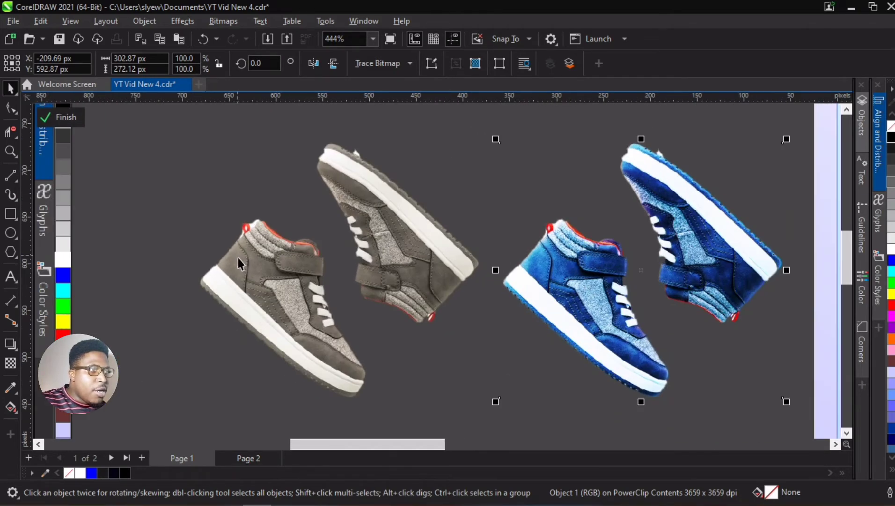
scroll(574, 272, down, 5)
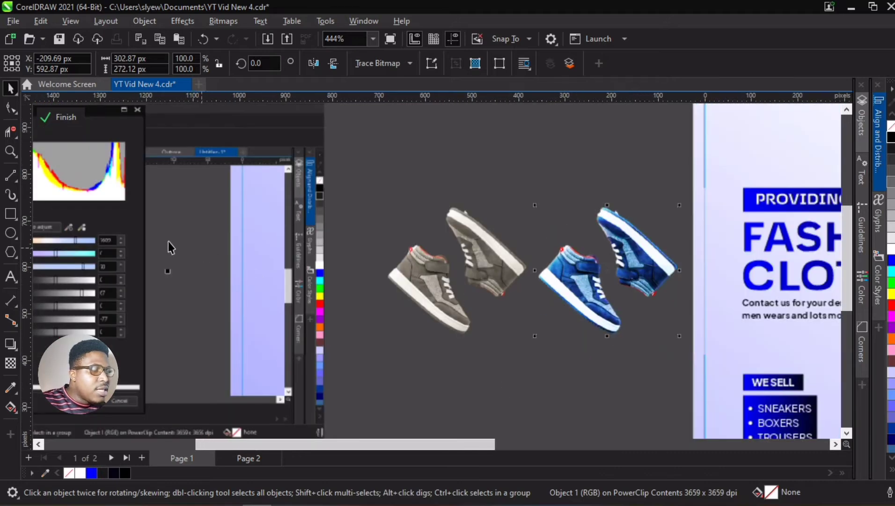
scroll(167, 241, down, 2)
scroll(44, 244, up, 4)
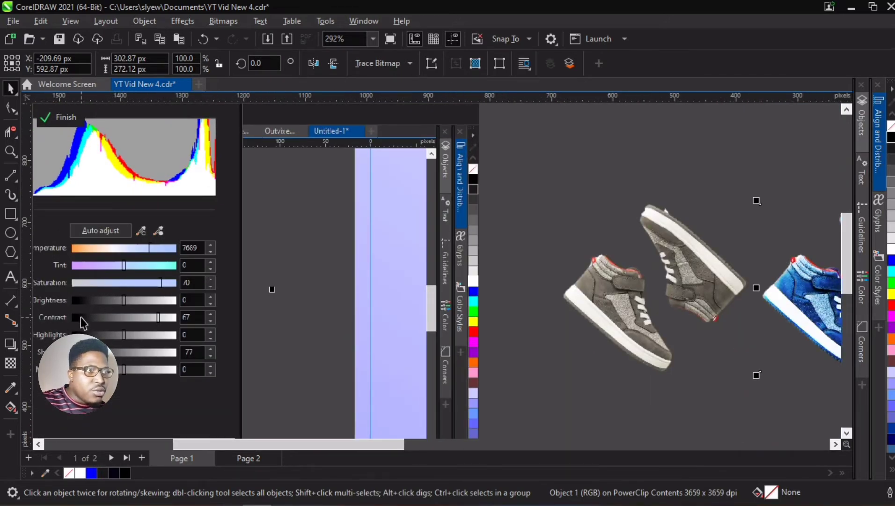
scroll(239, 339, down, 5)
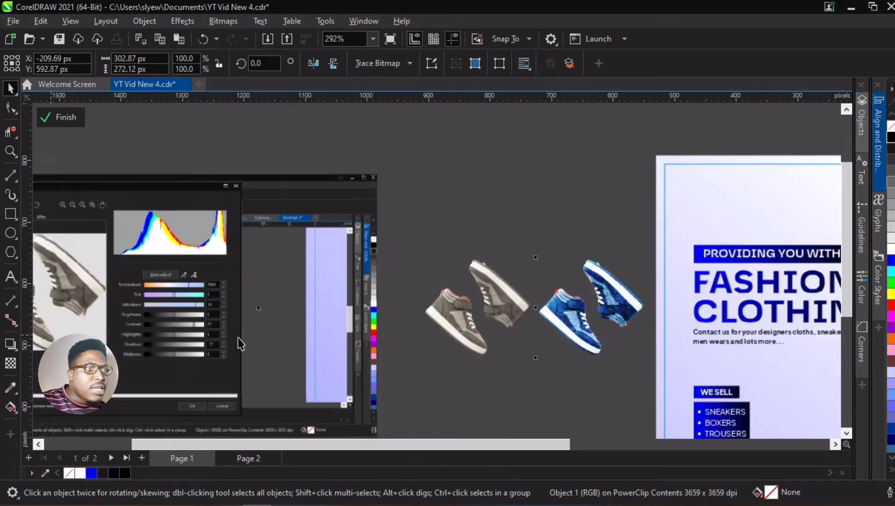
scroll(425, 338, up, 5)
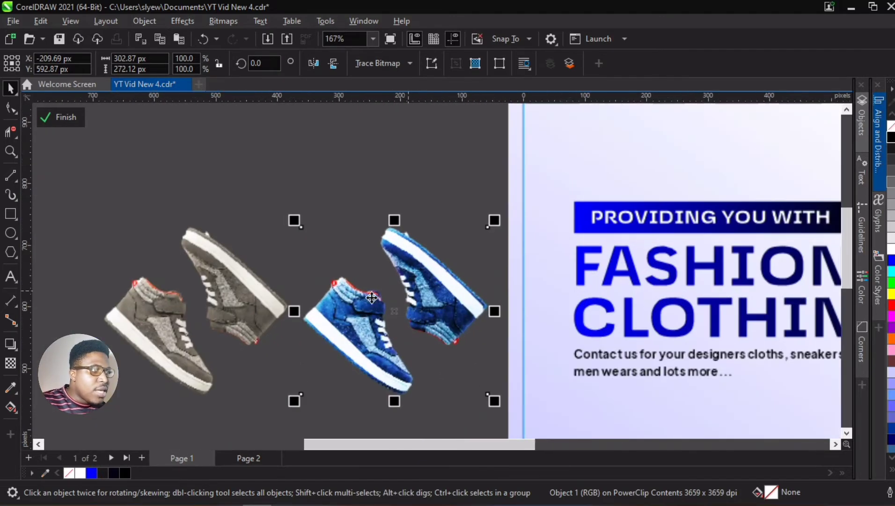
scroll(277, 248, down, 1)
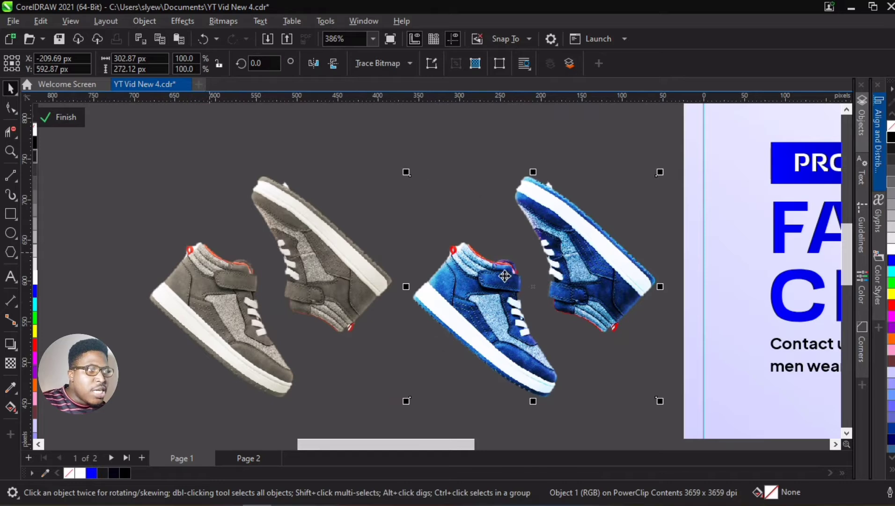
scroll(276, 259, down, 3)
scroll(276, 259, down, 2)
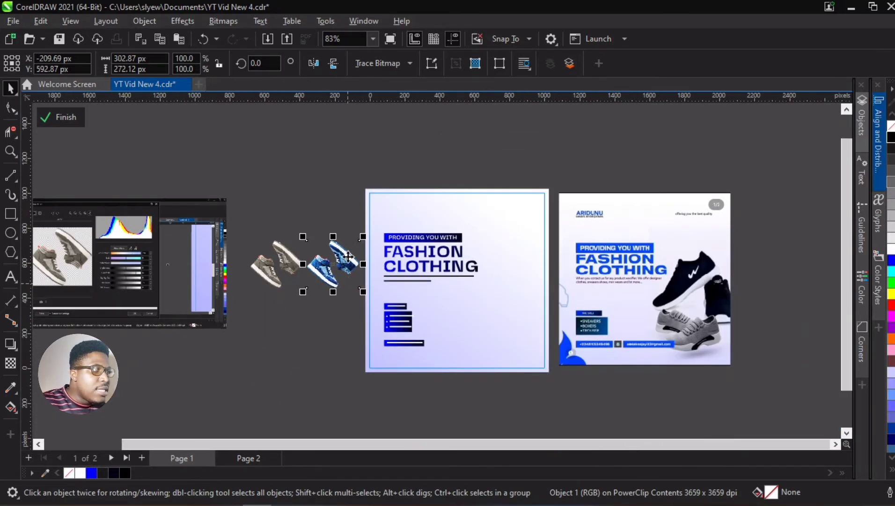
Move the blue sneakers onto the flyer's lower right area, at about X 806, Y 307 px.
drag(309, 237, 487, 287)
scroll(525, 305, up, 2)
click(527, 311)
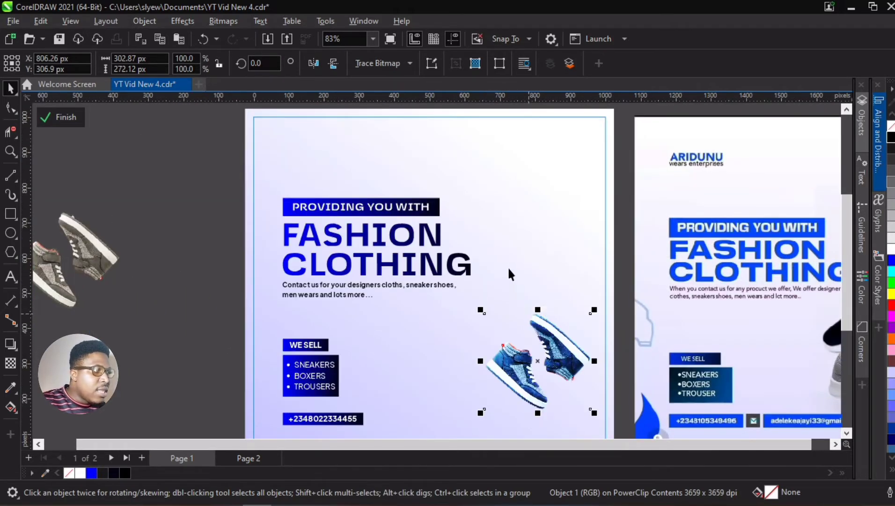
Rotate the blue sneakers on the flyer to about 312° so that both shoes stand nearly upright.
scroll(515, 309, down, 2)
scroll(532, 324, up, 2)
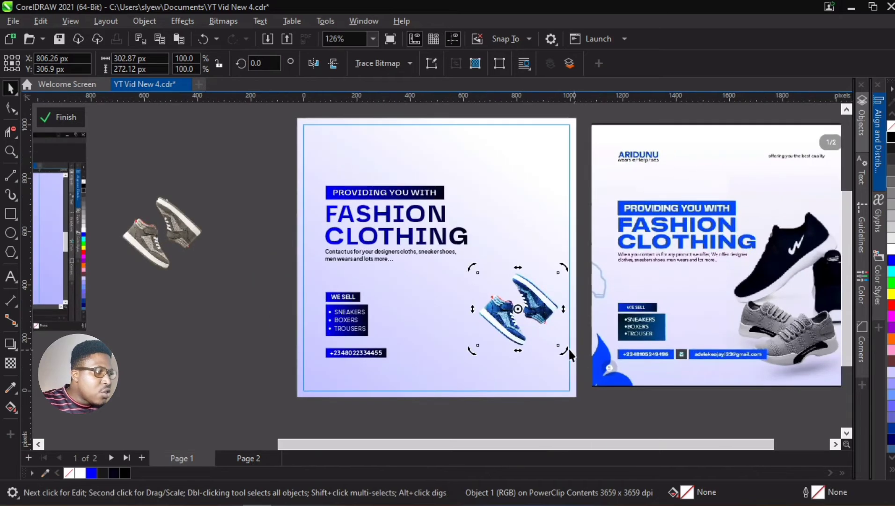
drag(566, 353, 509, 353)
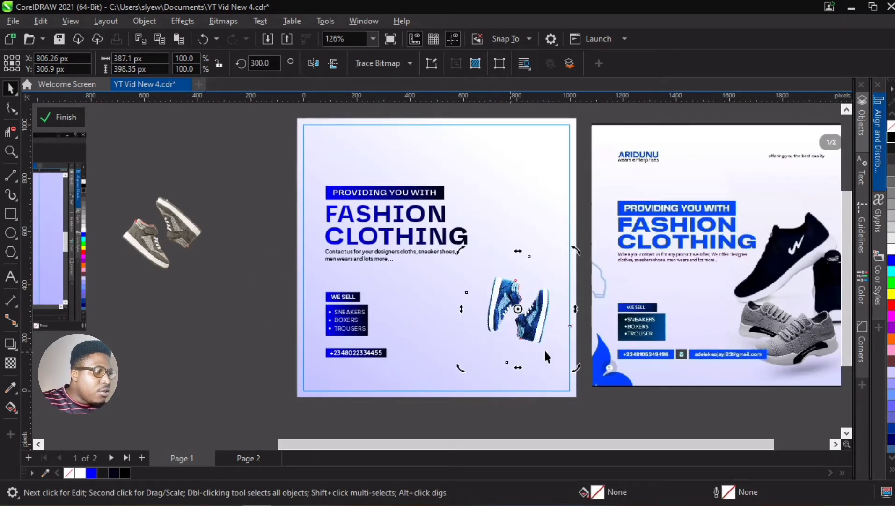
mouse_move(584, 366)
mouse_down()
mouse_move(591, 363)
mouse_move(584, 368)
mouse_up()
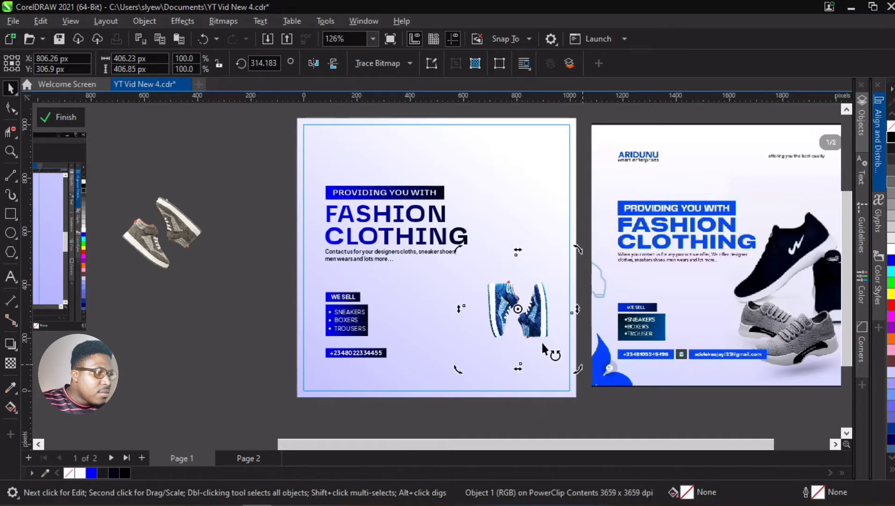
scroll(568, 368, up, 3)
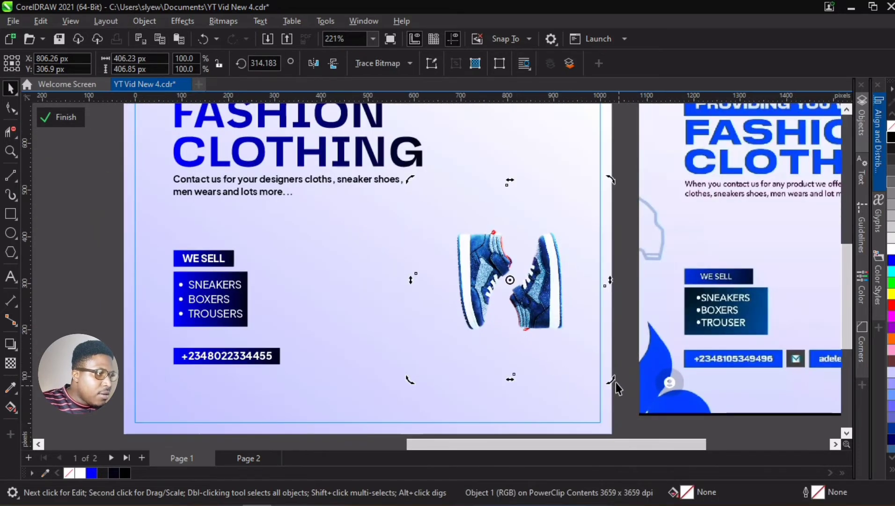
mouse_move(614, 381)
mouse_down()
mouse_move(606, 378)
mouse_move(644, 431)
mouse_move(609, 382)
mouse_up()
Scale the blue sneakers up to about 202% and move them beside the flyer's text, at about X 693, Y 345 px.
click(533, 309)
scroll(469, 250, down, 2)
scroll(469, 250, down, 3)
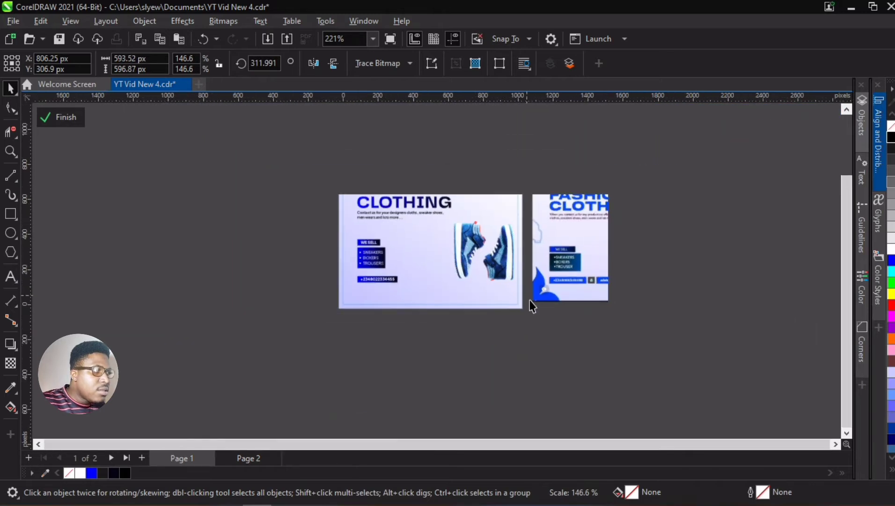
mouse_move(539, 309)
mouse_down()
mouse_move(560, 331)
mouse_move(545, 309)
mouse_up()
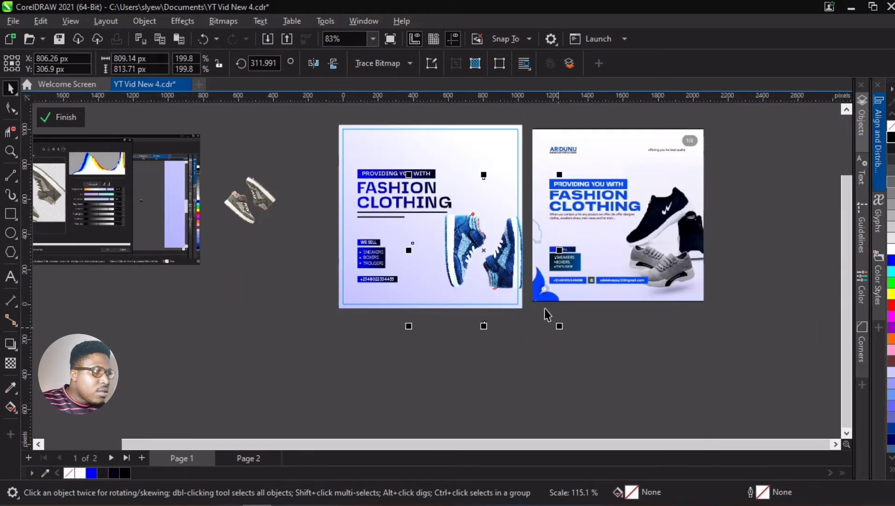
drag(487, 261, 470, 256)
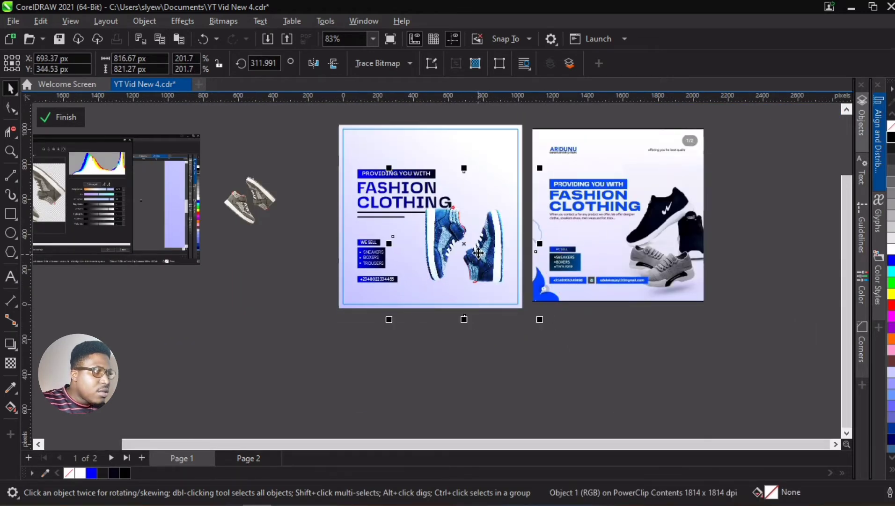
scroll(478, 253, up, 2)
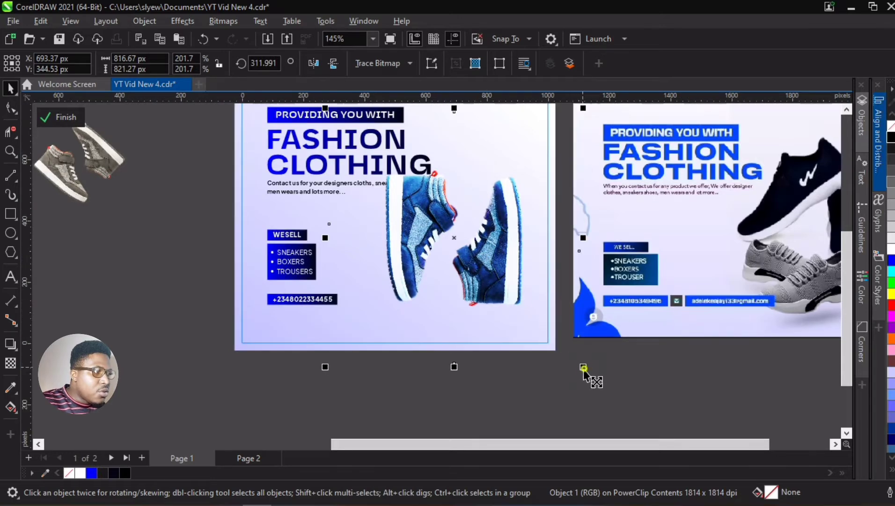
Scale the blue sneakers up to about 226% and nudge them to about X 713, Y 365 px.
mouse_move(584, 369)
mouse_down()
mouse_move(594, 385)
mouse_move(590, 372)
mouse_up()
scroll(495, 239, down, 2)
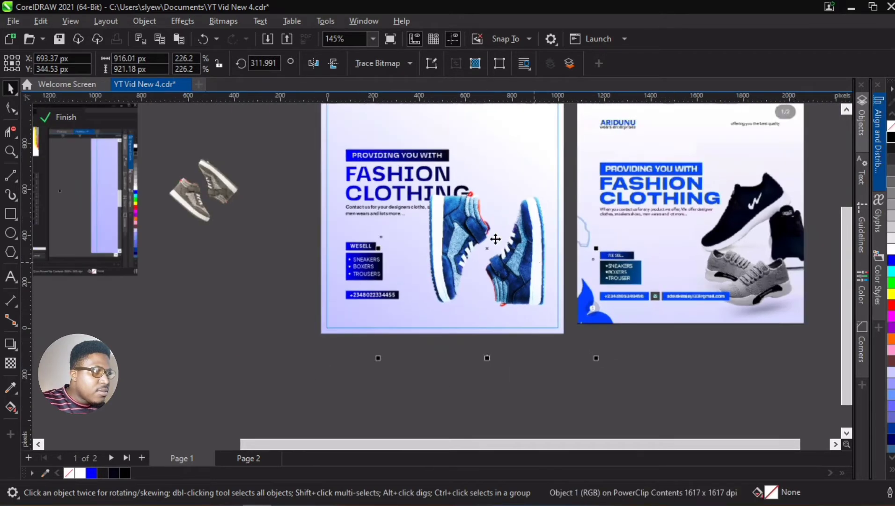
key(Right)
key(Right)
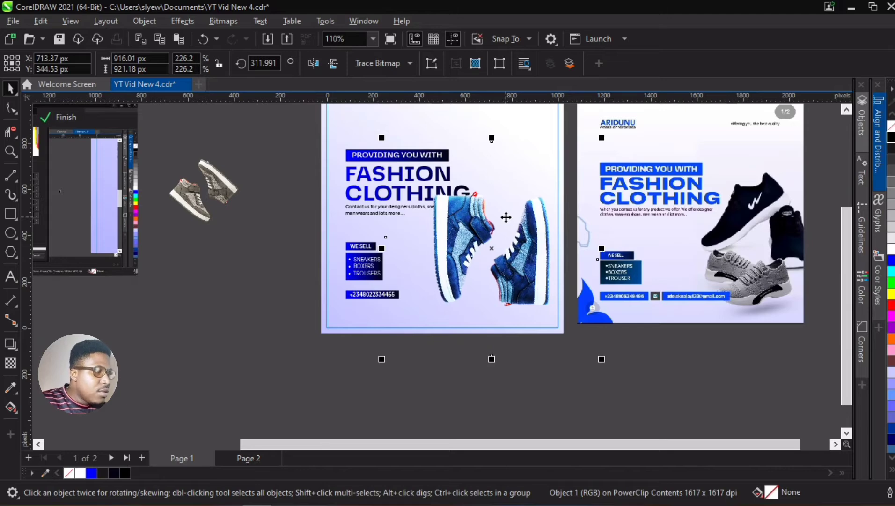
key(Up)
key(Up)
scroll(436, 192, up, 3)
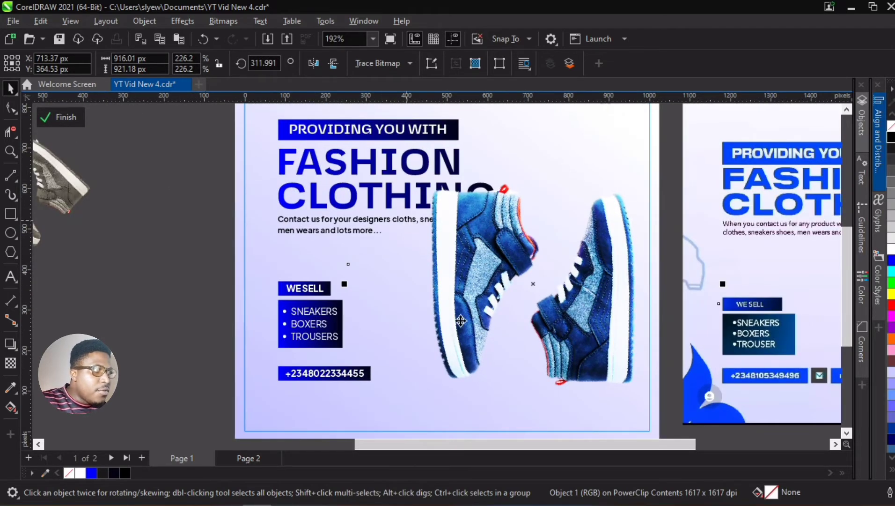
Reduce the blue sneakers to about 199.5% and lower them to about X 767, Y 379 px, clear of the contact text.
scroll(461, 321, down, 3)
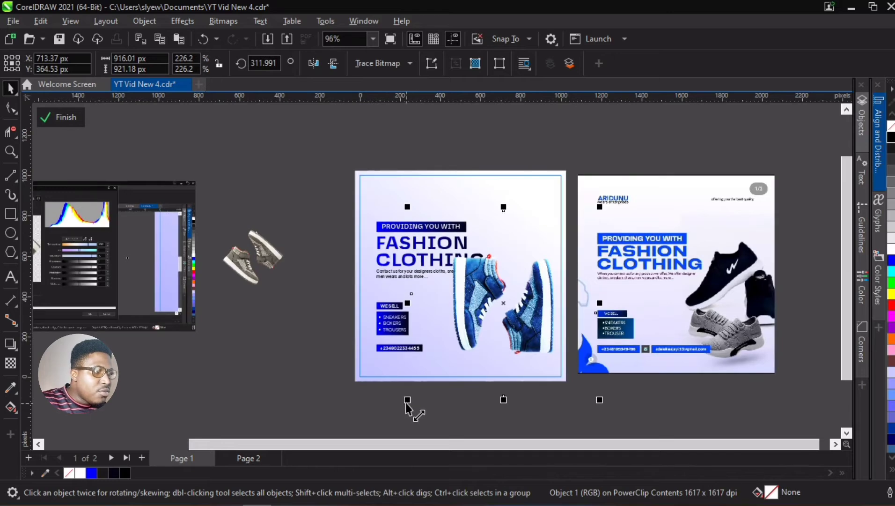
drag(407, 400, 434, 413)
scroll(485, 304, down, 1)
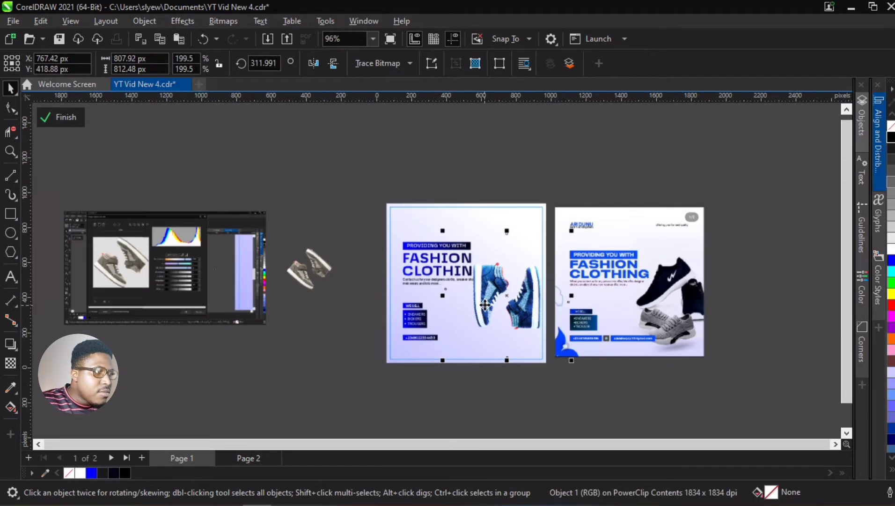
scroll(484, 304, down, 1)
key(Down)
key(Down)
key(Down)
key(Down)
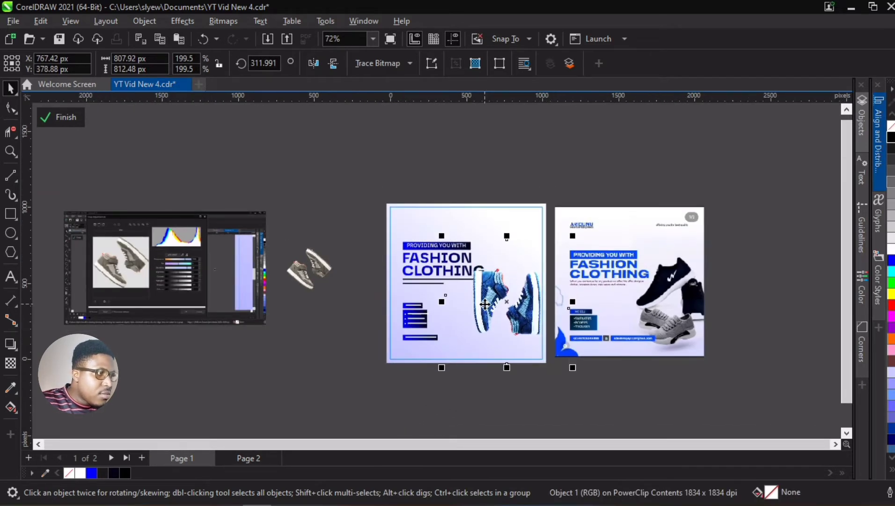
Rebreak the contact text under the heading so that "shoes," starts the second line and the text clears the sneakers.
scroll(471, 281, up, 3)
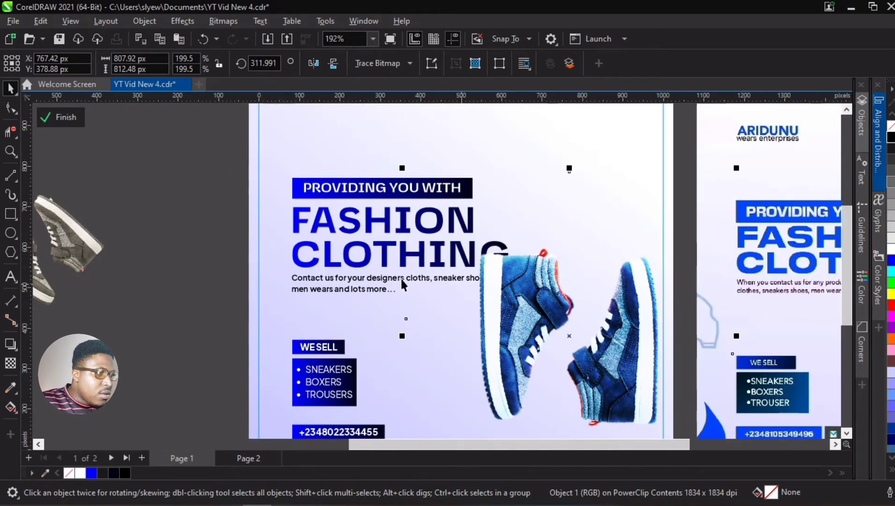
click(402, 280)
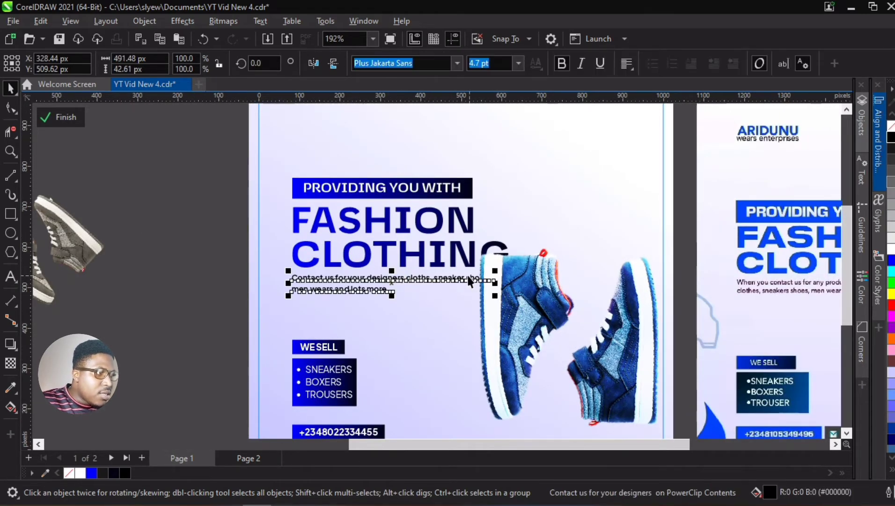
click(445, 285)
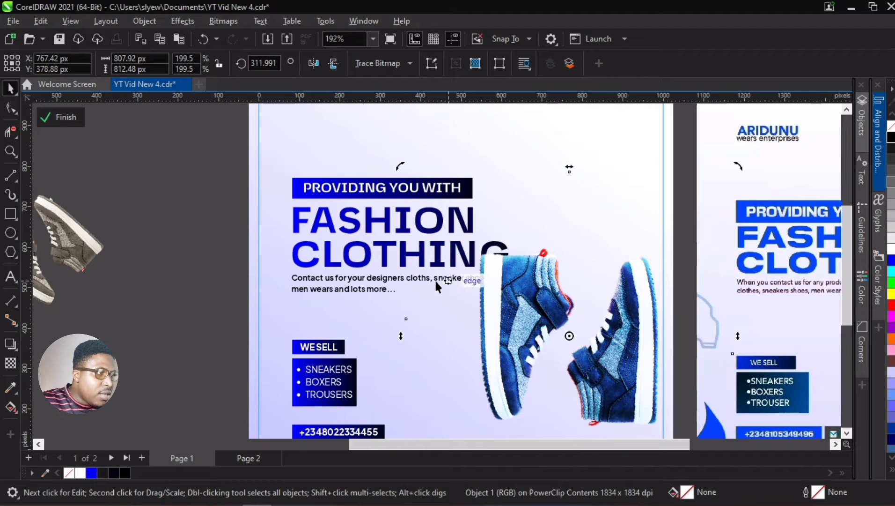
double_click(413, 280)
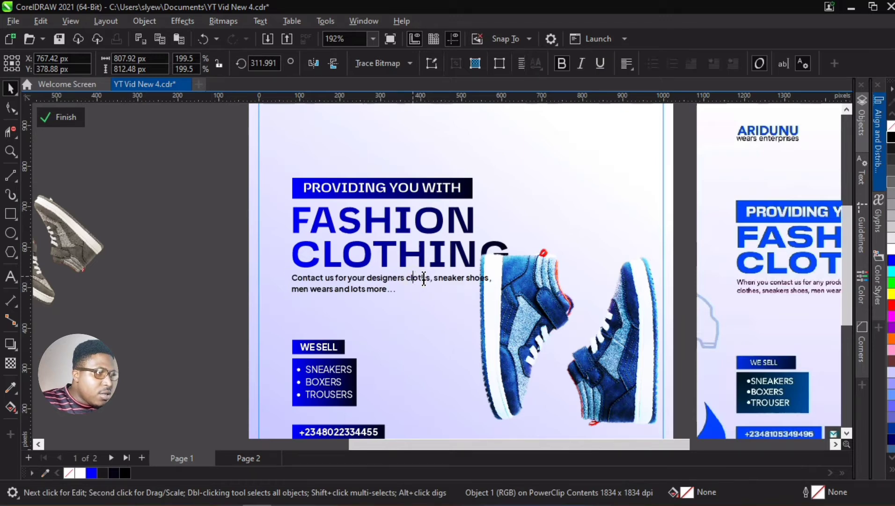
click(467, 280)
key(Return)
key(Down)
key(BackSpace)
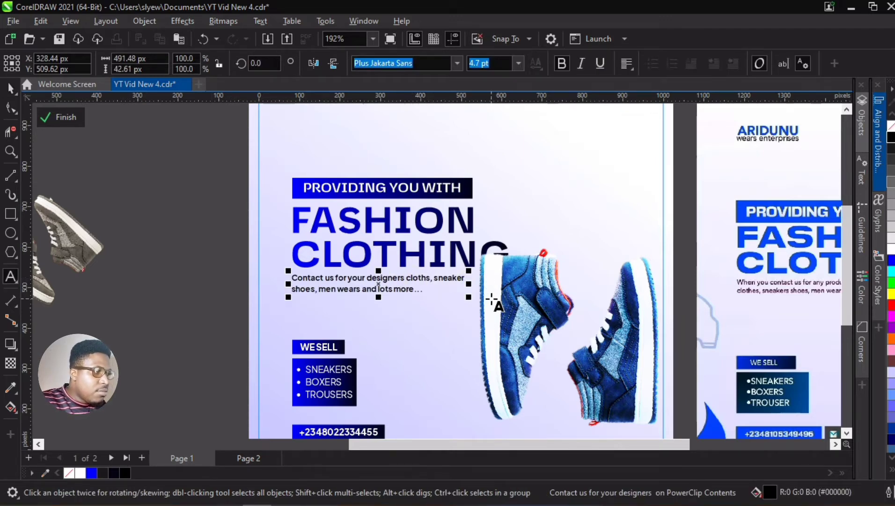
scroll(336, 223, down, 2)
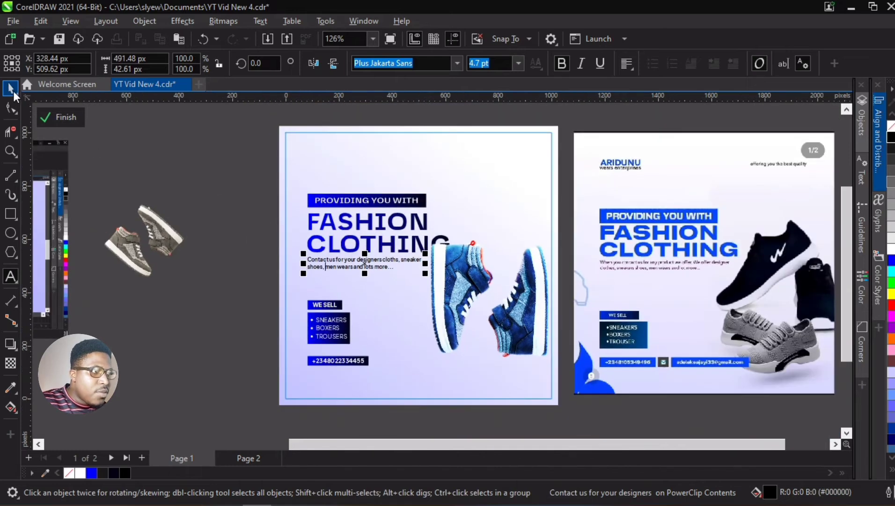
click(13, 90)
Try to align the sneakers' bottom edge with the bottom of the phone number bar.
scroll(359, 370, up, 3)
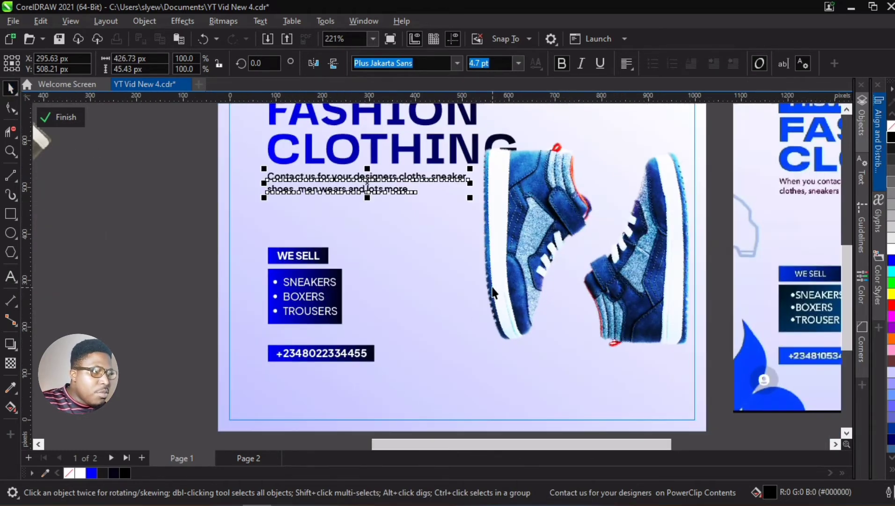
click(494, 292)
scroll(362, 375, up, 2)
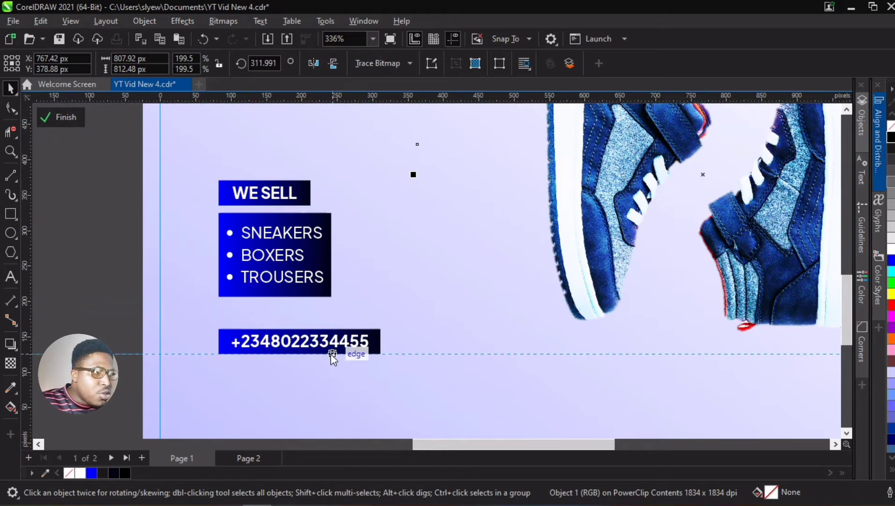
click(445, 146)
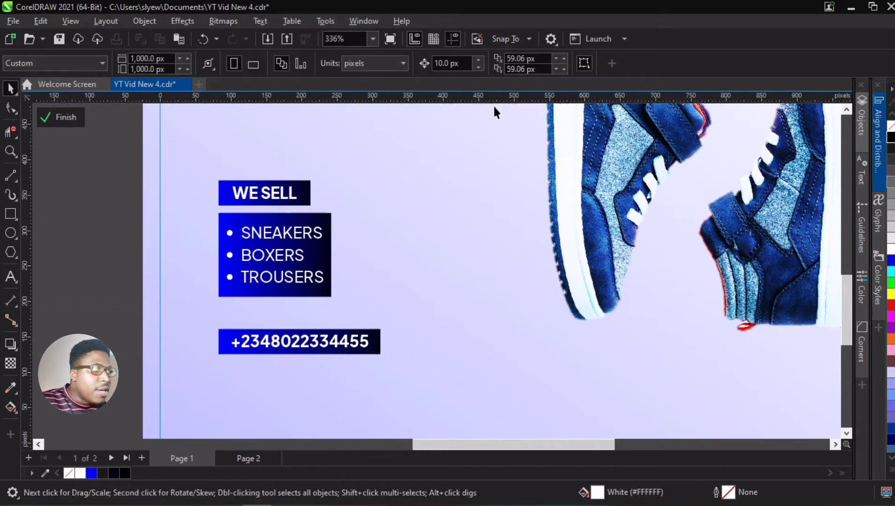
click(578, 202)
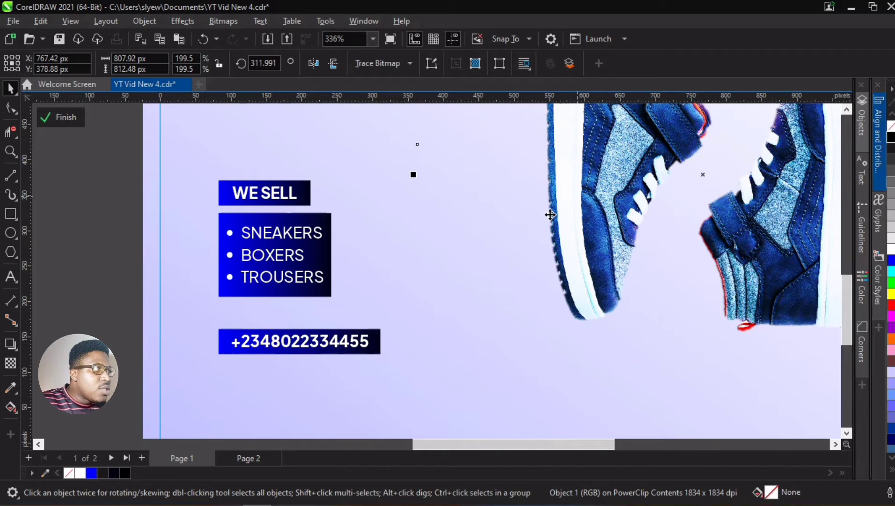
shift+click(368, 353)
key(b)
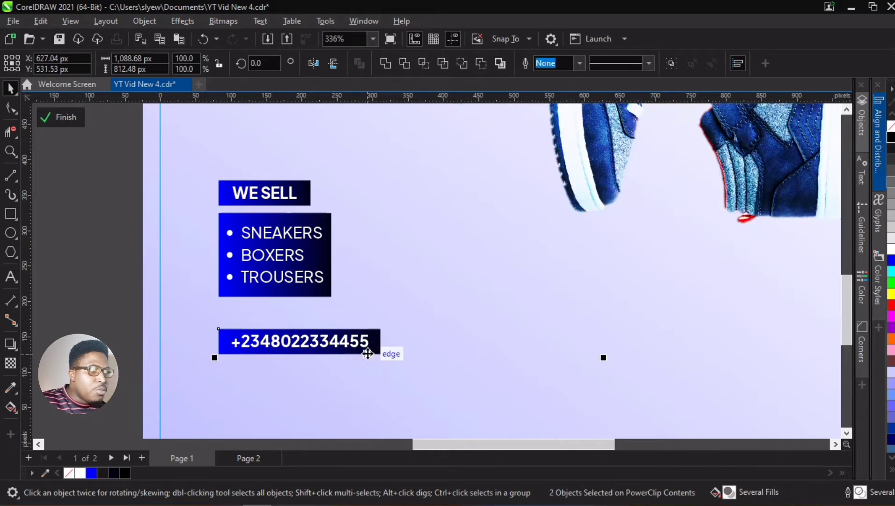
scroll(346, 339, down, 5)
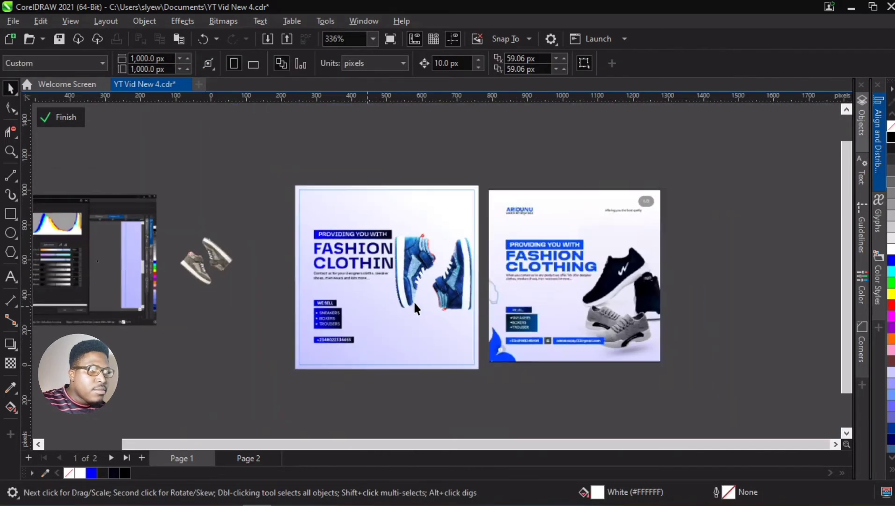
Move the blue sneakers down and slightly outwards to about X 782, Y 465 px.
click(405, 287)
scroll(409, 327, up, 2)
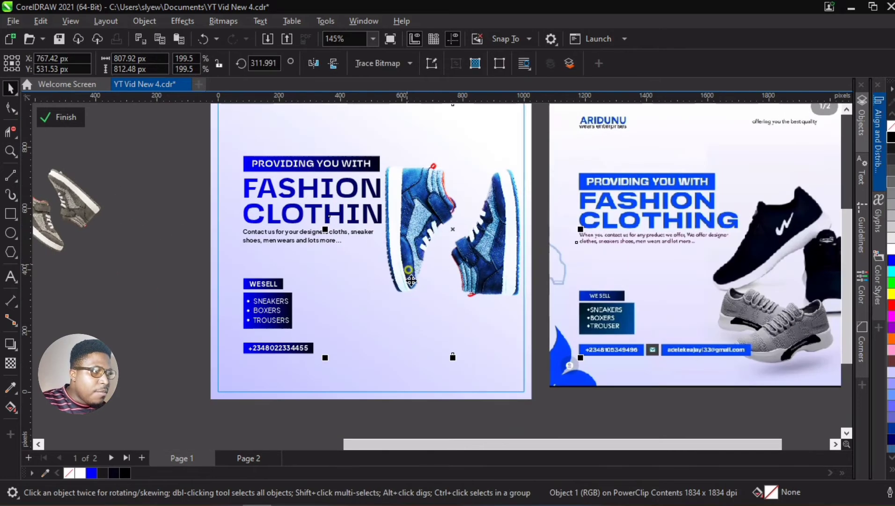
drag(415, 327, 416, 345)
scroll(416, 346, up, 5)
scroll(454, 376, down, 3)
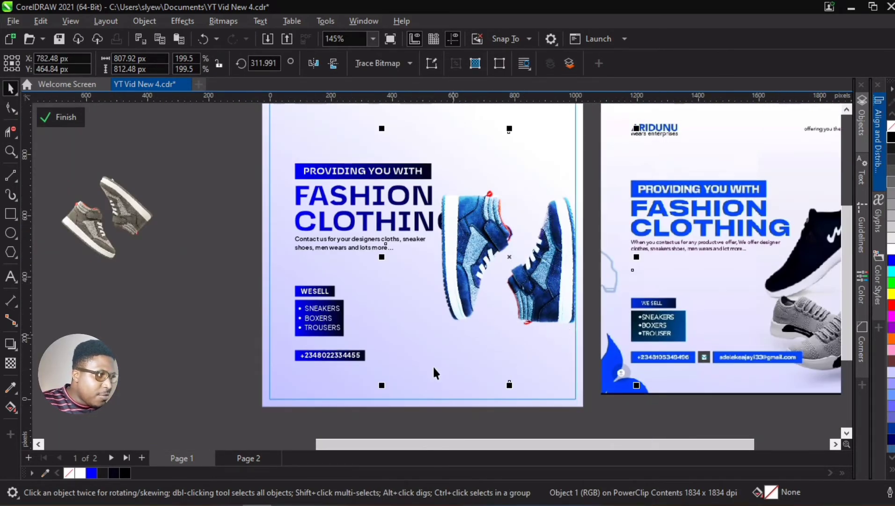
Undo the recent moves and the bottom alignment of the blue sneakers.
key(ctrl+z)
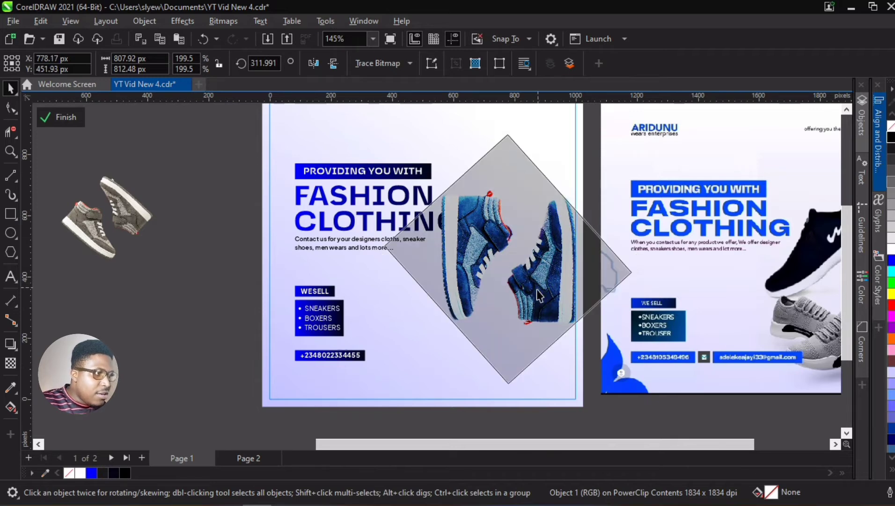
key(ctrl+z)
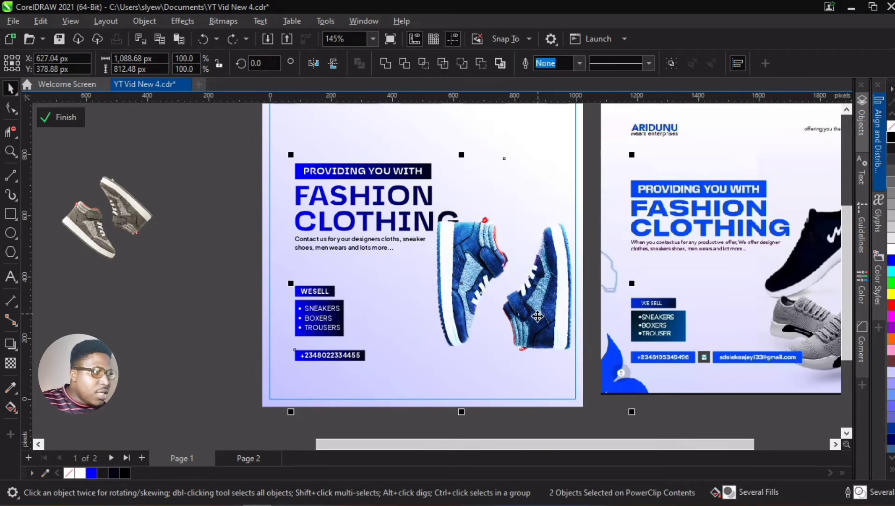
key(ctrl+z)
key(ctrl+z)
key(ctrl+z)
key(ctrl+z)
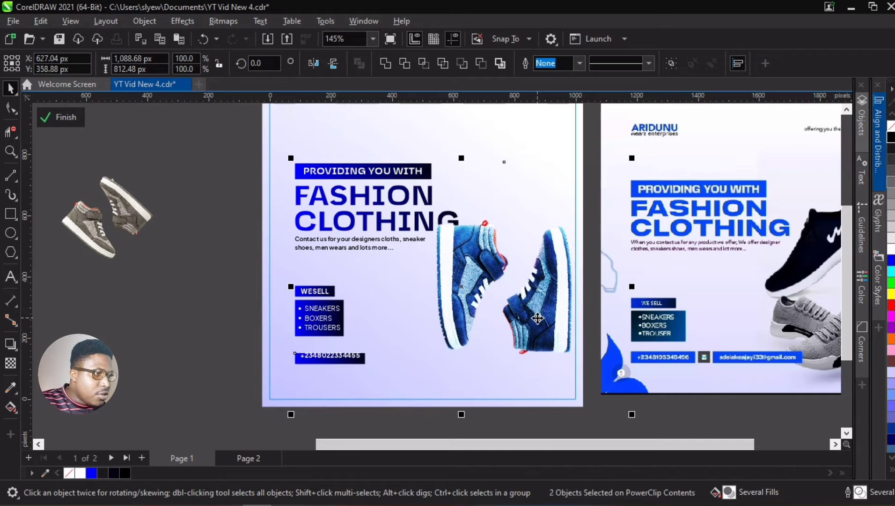
Nudge the blue sneakers down to about Y 329 px, near the level of the phone number bar.
click(466, 256)
key(Down)
key(Down)
key(Down)
key(Down)
key(Down)
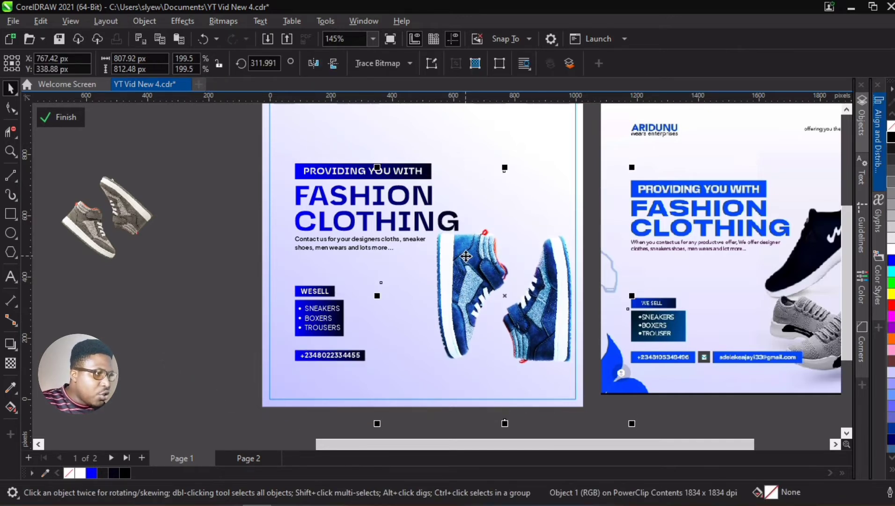
Finish editing the flyer's PowerClip and place a horizontal guideline along the phone number bar's bottom edge, at about Y 125 px.
scroll(294, 186, down, 1)
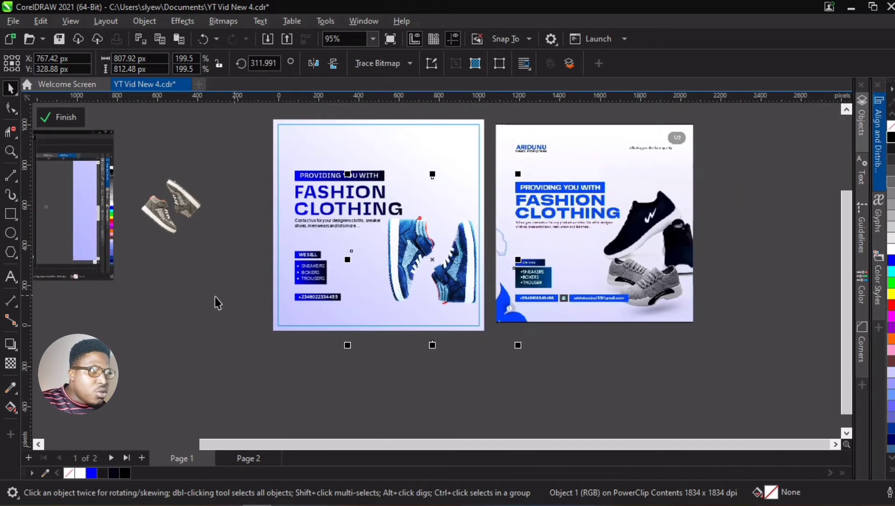
ctrl+click(236, 279)
scroll(240, 278, up, 1)
scroll(383, 232, down, 1)
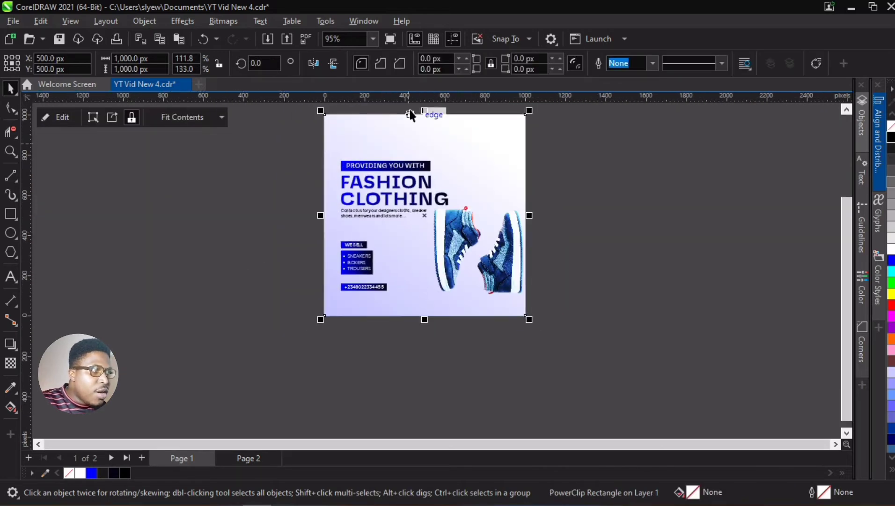
scroll(386, 142, up, 1)
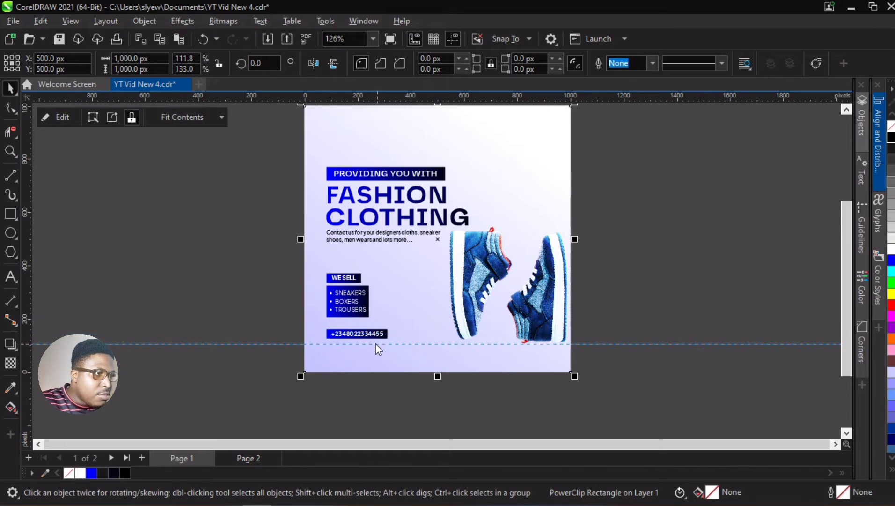
scroll(370, 337, up, 3)
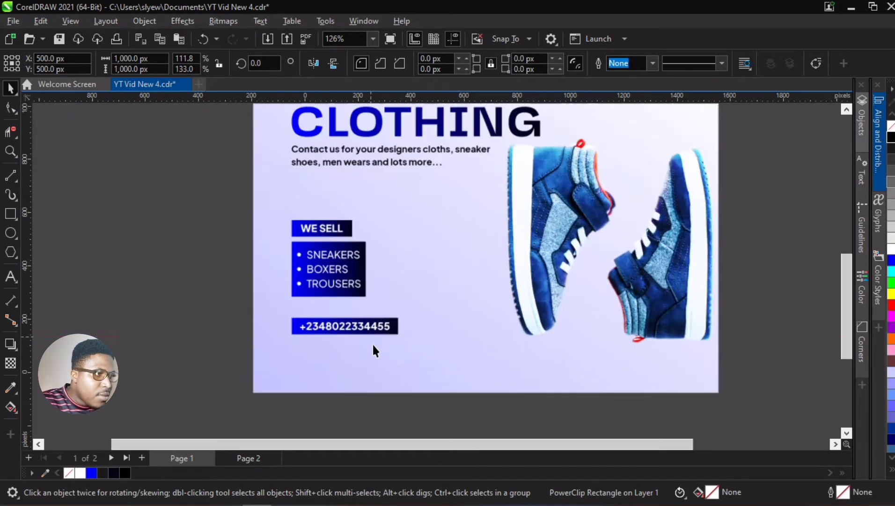
click(383, 317)
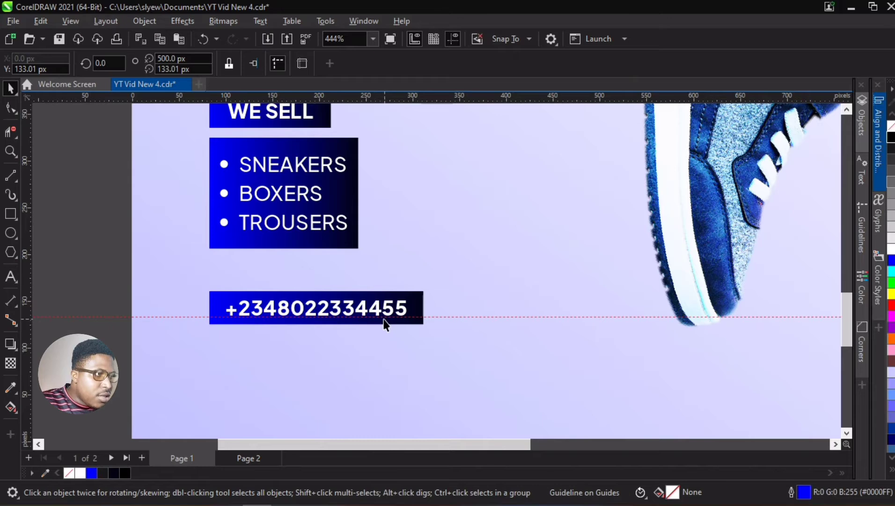
drag(384, 318, 381, 325)
Reopen the flyer's PowerClip contents and nudge the blue sneakers up to about Y 339 px, near the guideline.
double_click(547, 320)
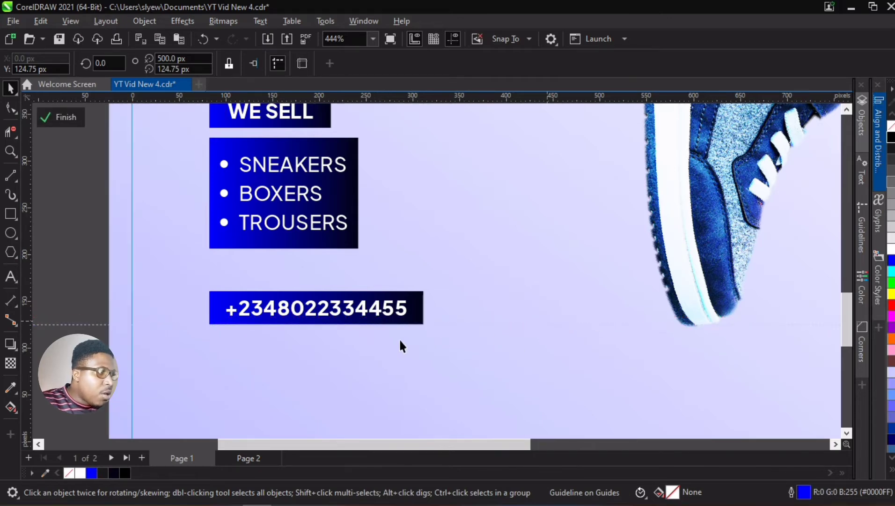
click(362, 316)
scroll(363, 315, down, 3)
scroll(573, 335, up, 2)
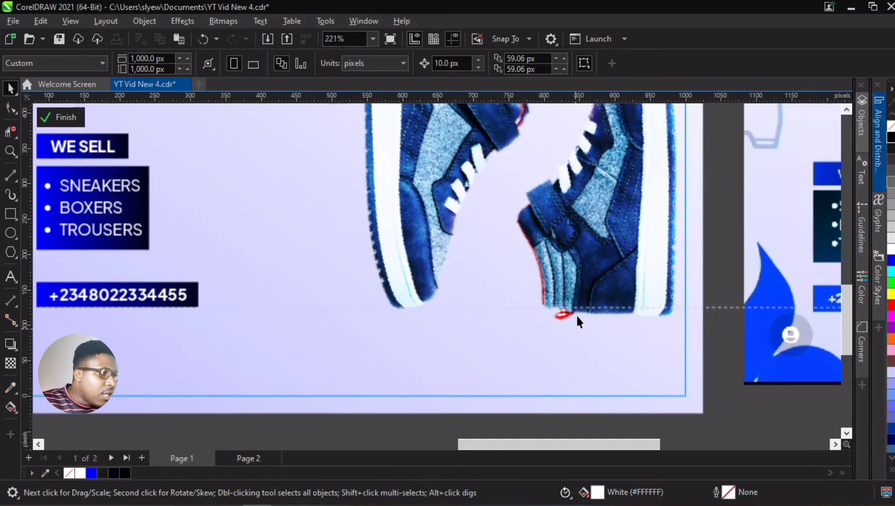
click(582, 268)
key(Up)
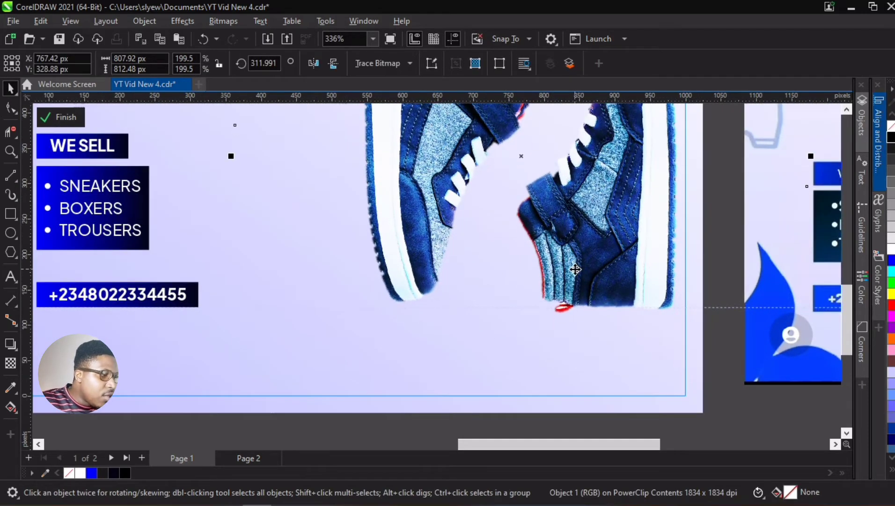
Rotate the blue sneakers to about 313.3° so that both shoes end level along the guideline.
scroll(531, 305, down, 1)
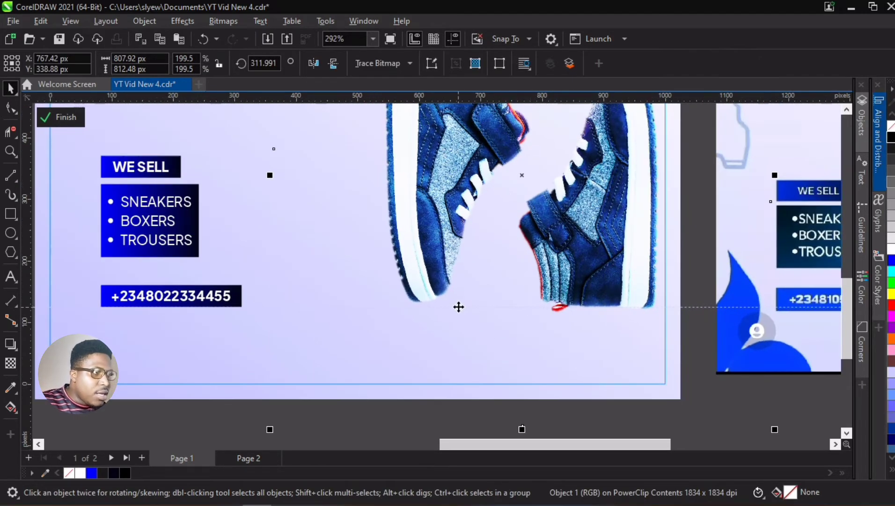
click(607, 289)
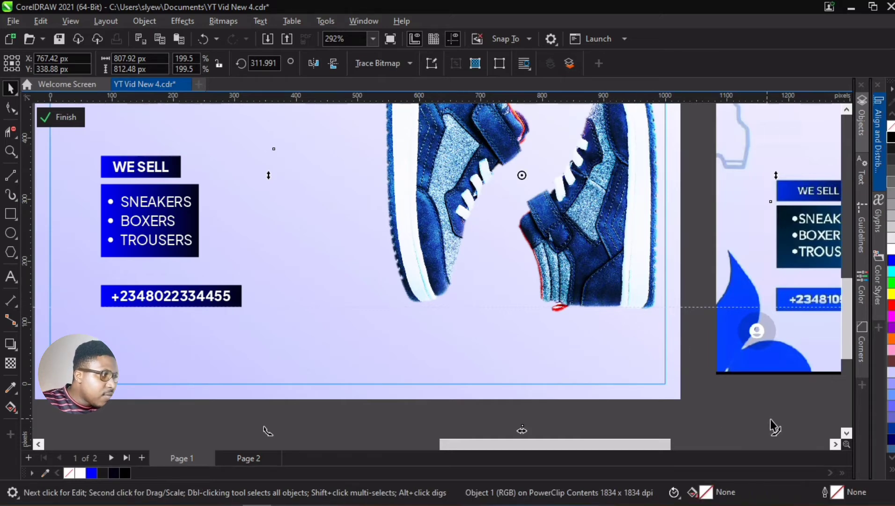
mouse_move(780, 433)
mouse_down()
mouse_move(793, 440)
mouse_move(785, 435)
mouse_up()
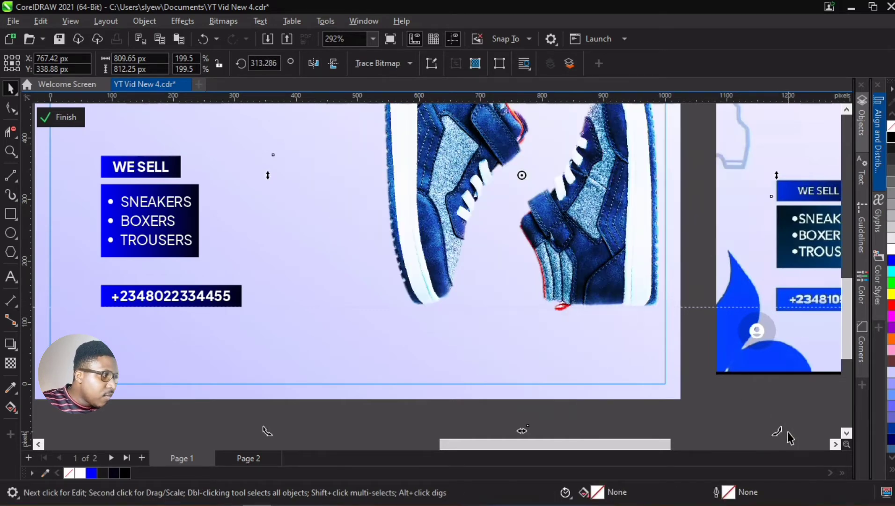
Finish editing the flyer's PowerClip and delete the horizontal guideline along the phone number bar.
scroll(577, 358, down, 1)
scroll(206, 327, down, 1)
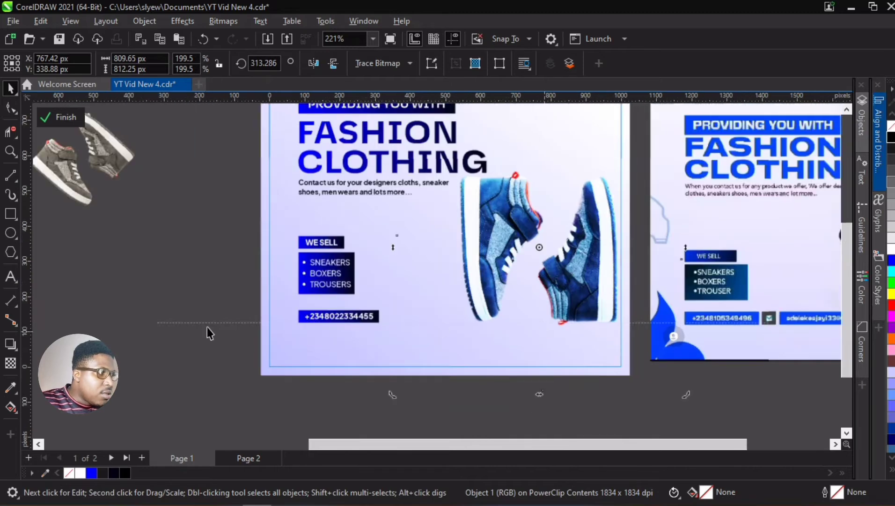
ctrl+click(137, 284)
click(229, 323)
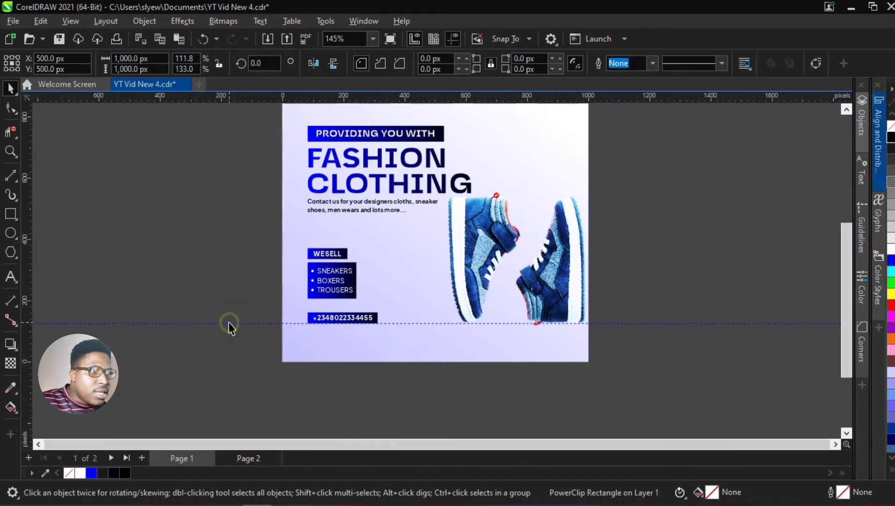
click(231, 322)
key(Delete)
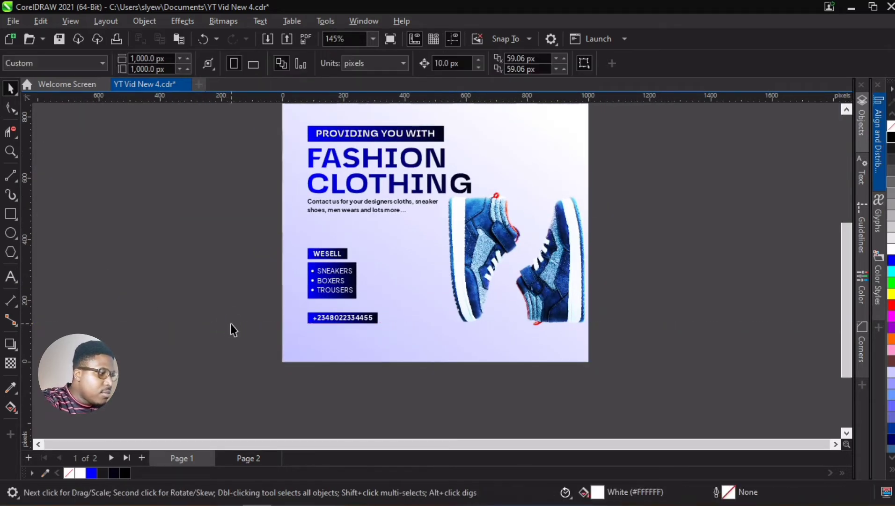
Reopen the flyer's PowerClip contents, enlarge the blue sneakers to about 860 × 863 px and nudge them left to about X 732 px.
click(418, 287)
ctrl+click(512, 294)
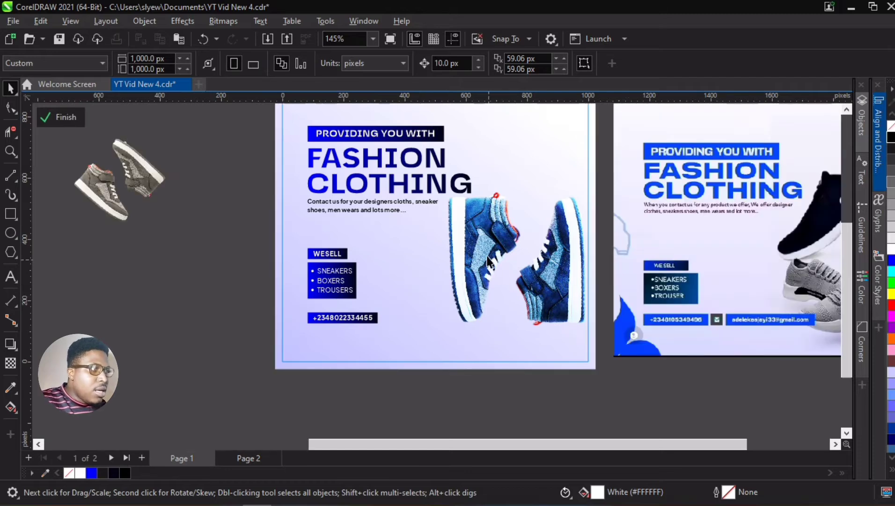
click(471, 234)
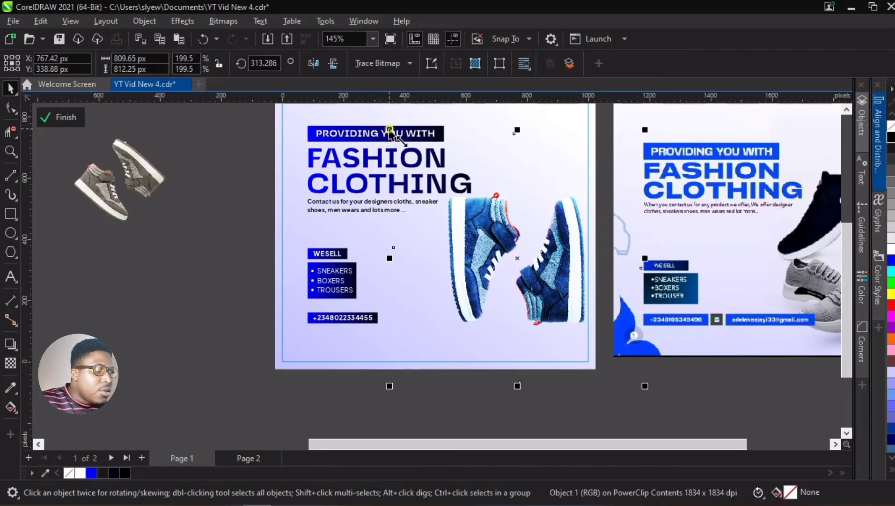
drag(388, 128, 373, 149)
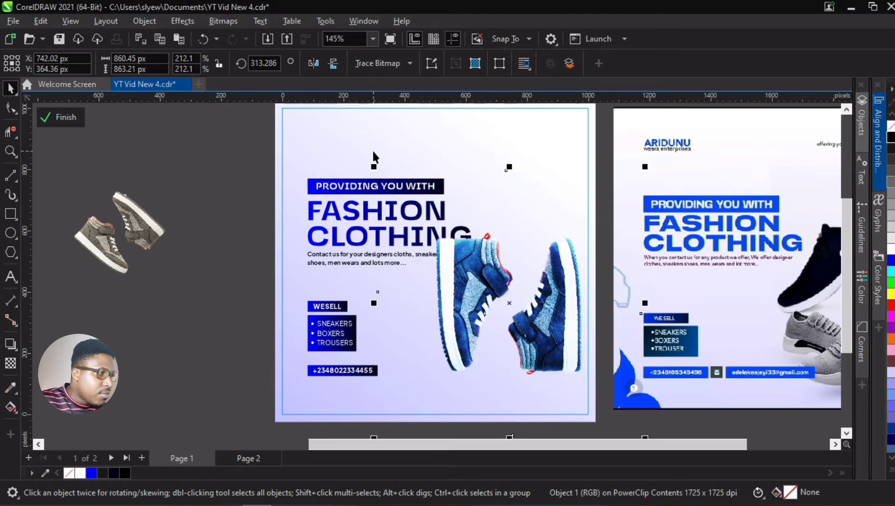
key(Left)
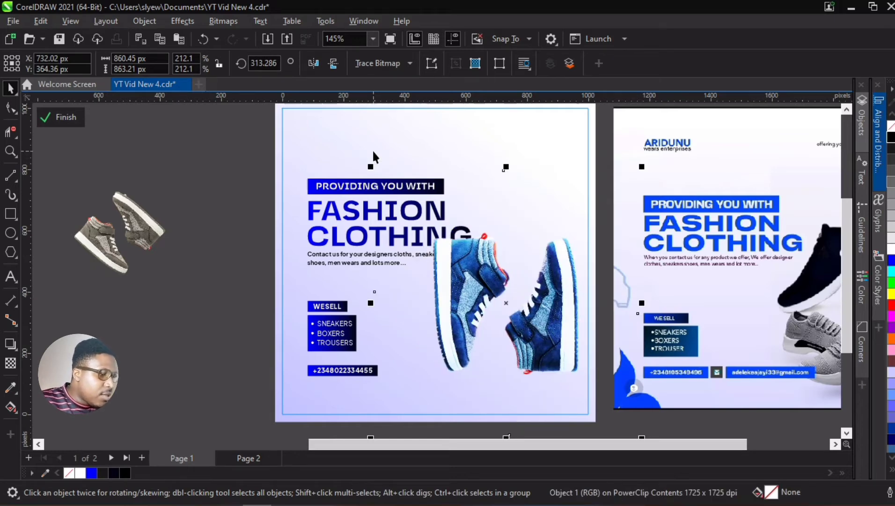
Move the blue sneakers out of the flyer onto the empty area at its left, at about X -584 px, Y 481 px.
scroll(466, 196, down, 1)
scroll(466, 201, down, 1)
scroll(449, 201, up, 2)
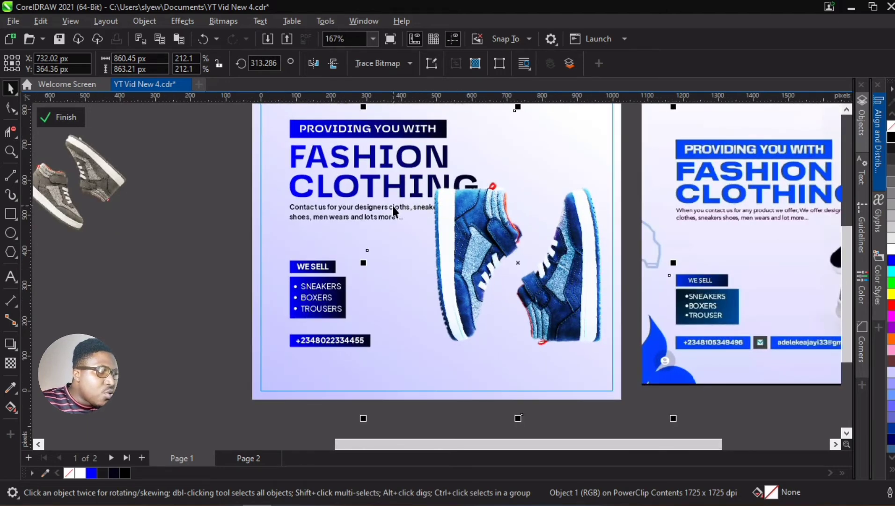
click(401, 156)
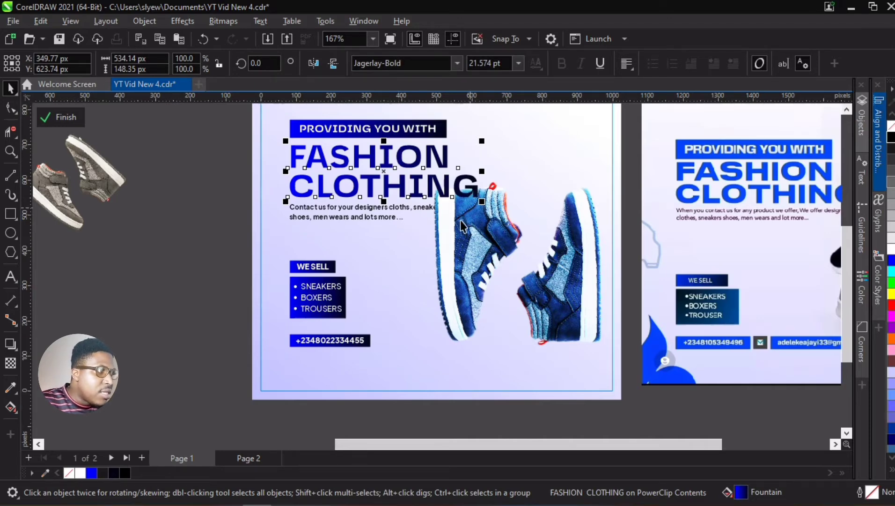
scroll(494, 246, up, 1)
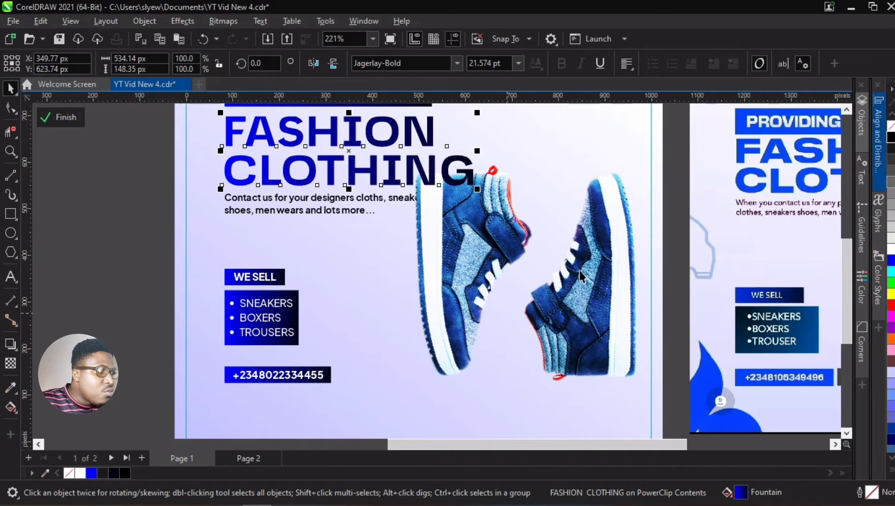
scroll(581, 275, down, 4)
drag(361, 237, 236, 210)
drag(304, 234, 141, 212)
click(345, 236)
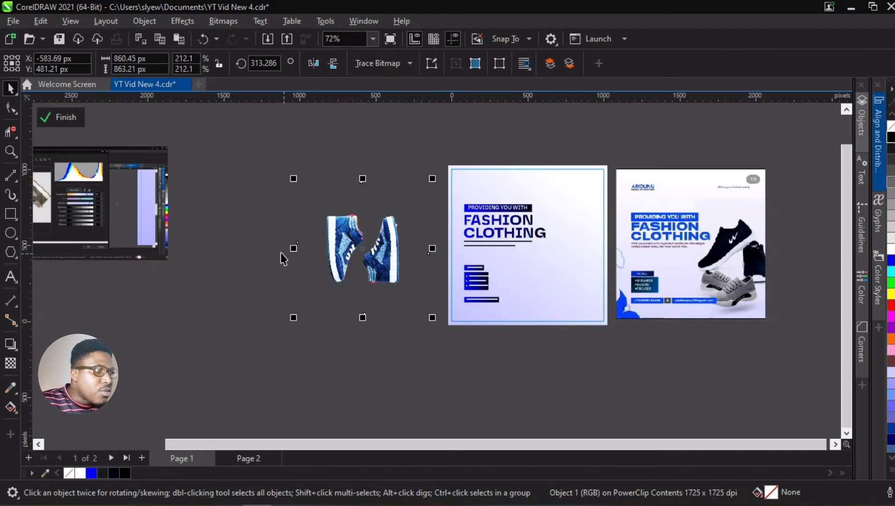
Duplicate the blue sneakers twice in a row beside the flyer, placing the farthest pair at about X -1960 px.
scroll(330, 252, up, 4)
scroll(509, 240, down, 2)
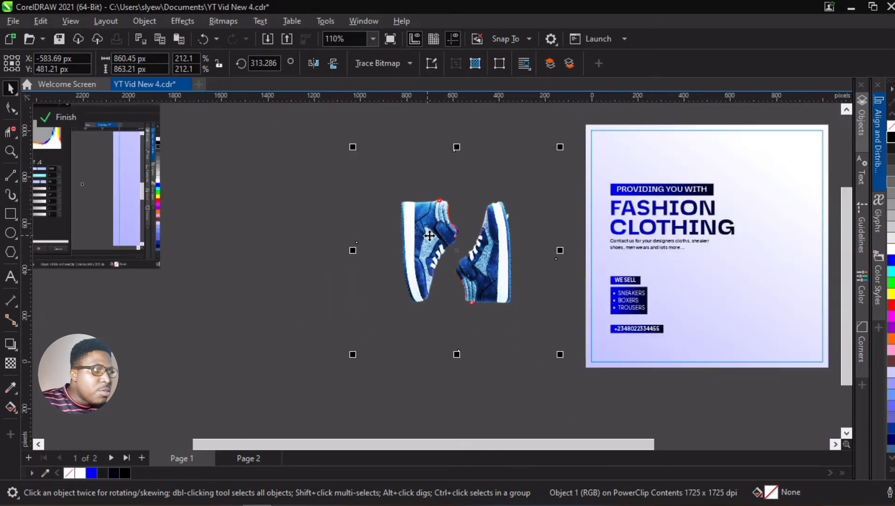
scroll(466, 224, up, 2)
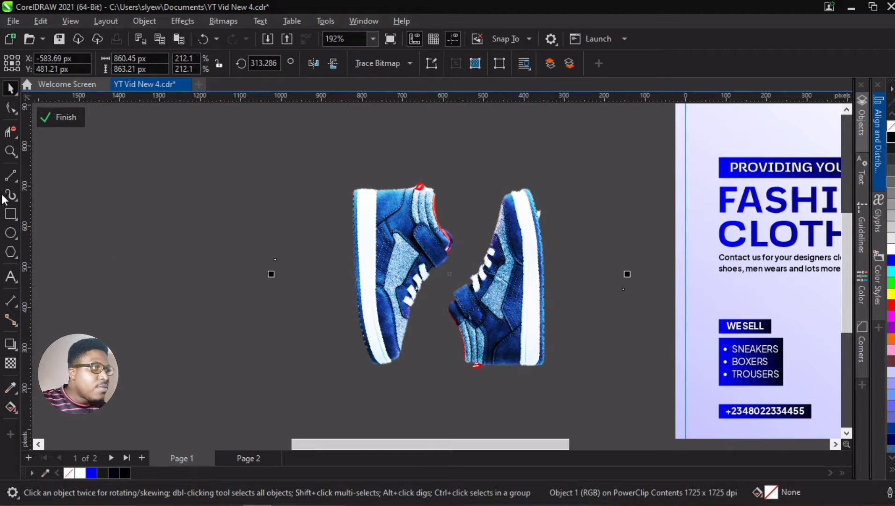
click(11, 217)
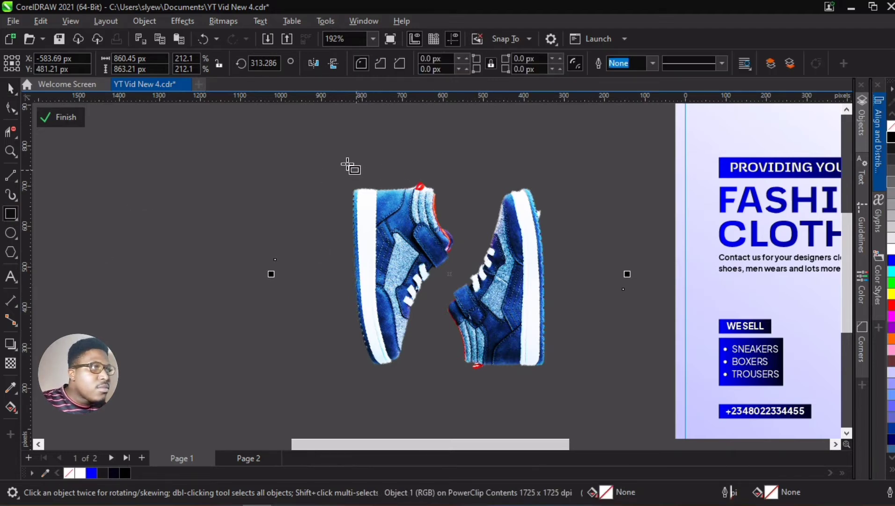
key(space)
drag(370, 269, 266, 266)
drag(397, 235, 408, 235)
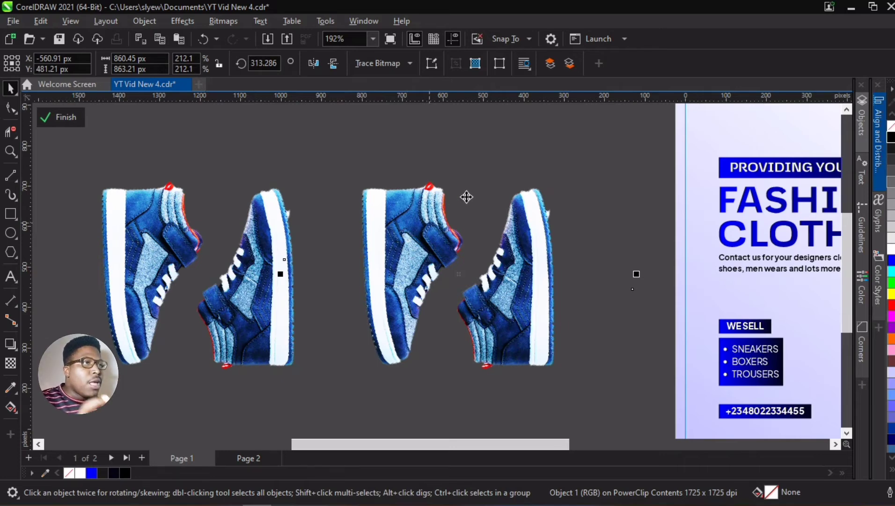
scroll(467, 197, down, 3)
drag(355, 215, 219, 208)
scroll(350, 211, up, 1)
scroll(484, 211, up, 3)
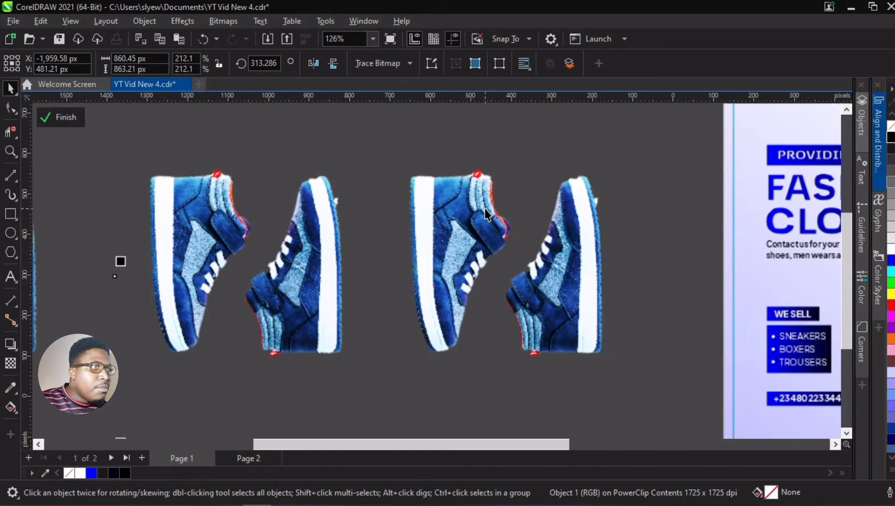
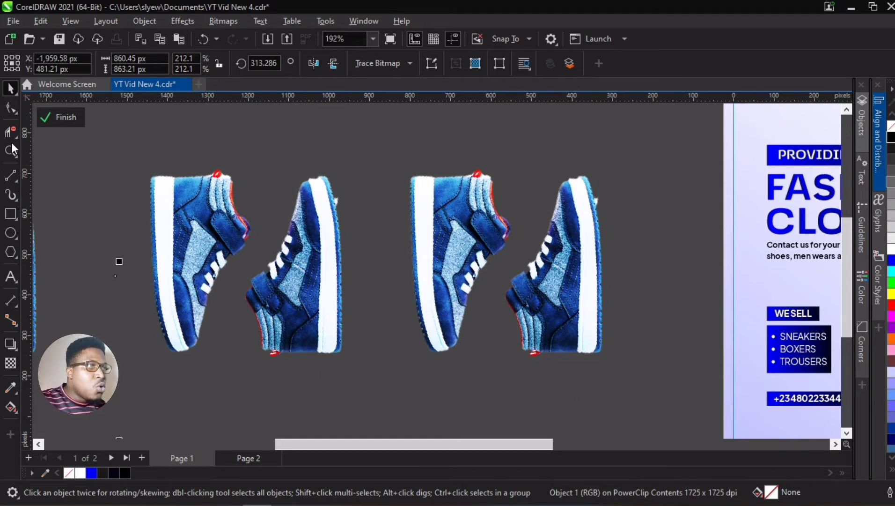
Draw a rectangle about 254 × 636 px around the right shoe of the pair nearest the flyer, with no fill and a black hairline outline.
click(9, 215)
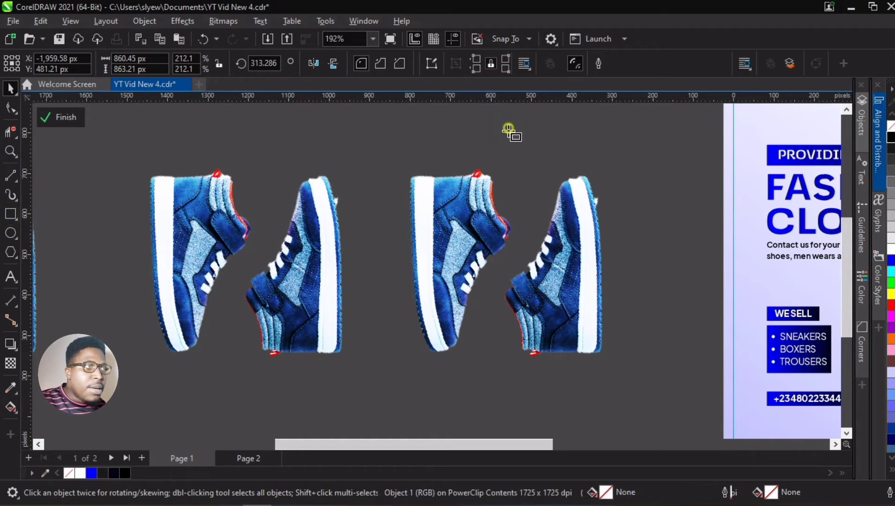
drag(509, 129, 611, 386)
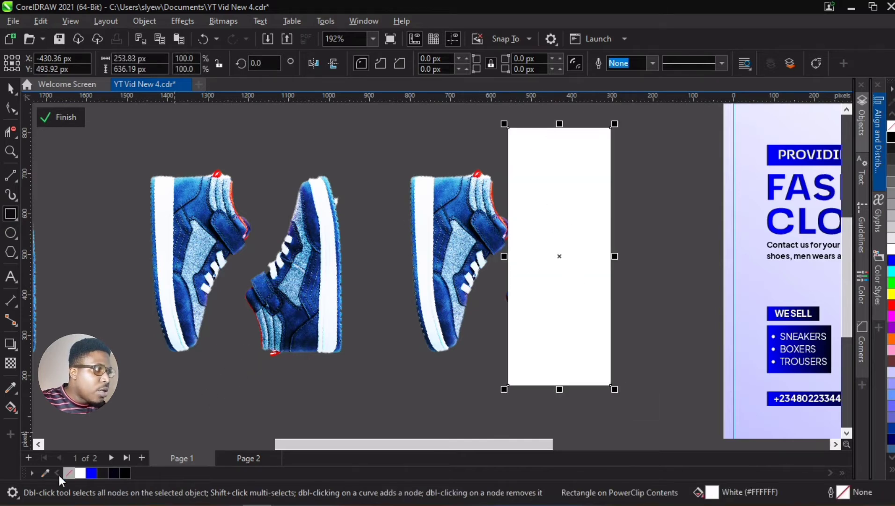
click(69, 473)
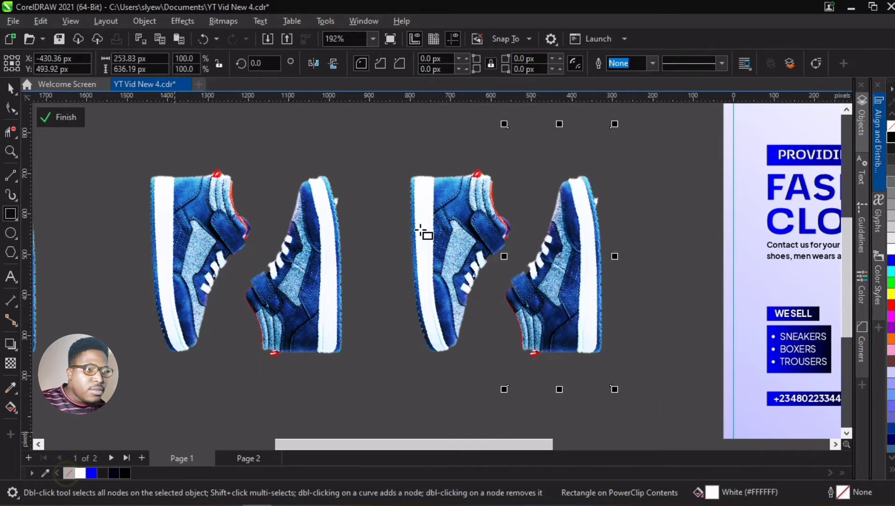
click(125, 473)
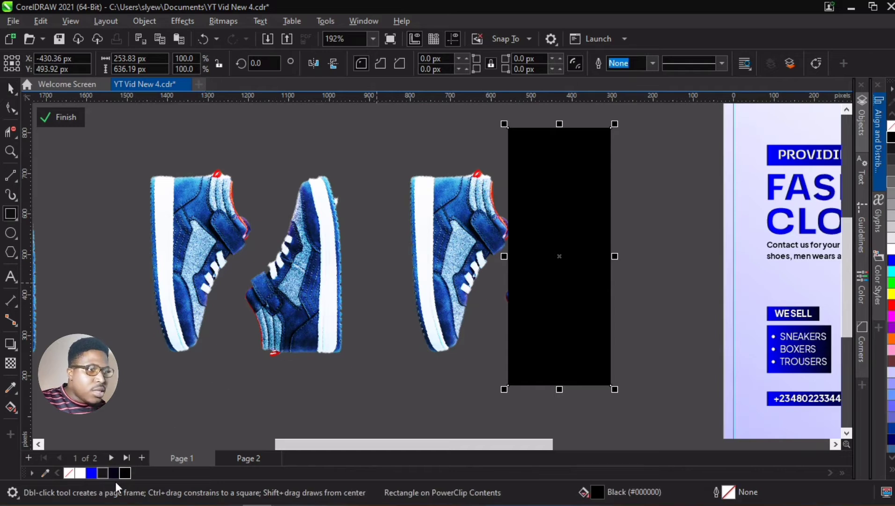
right_click(125, 473)
click(68, 473)
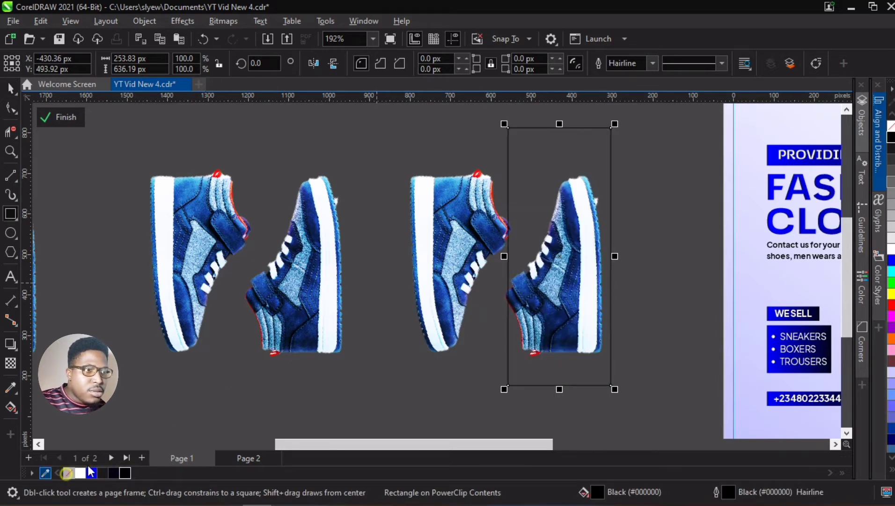
Shorten the rectangle around the right shoe from both ends to about 504 px high.
drag(560, 125, 565, 165)
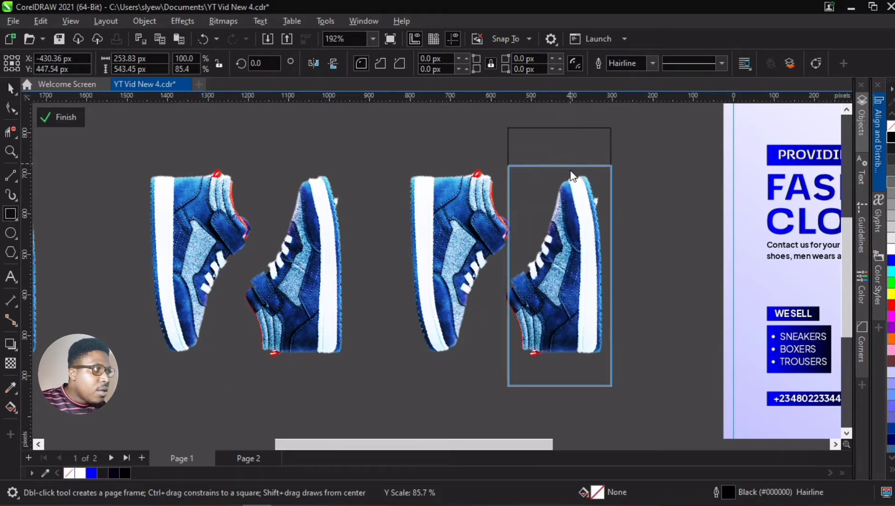
scroll(565, 242, up, 1)
scroll(557, 319, down, 1)
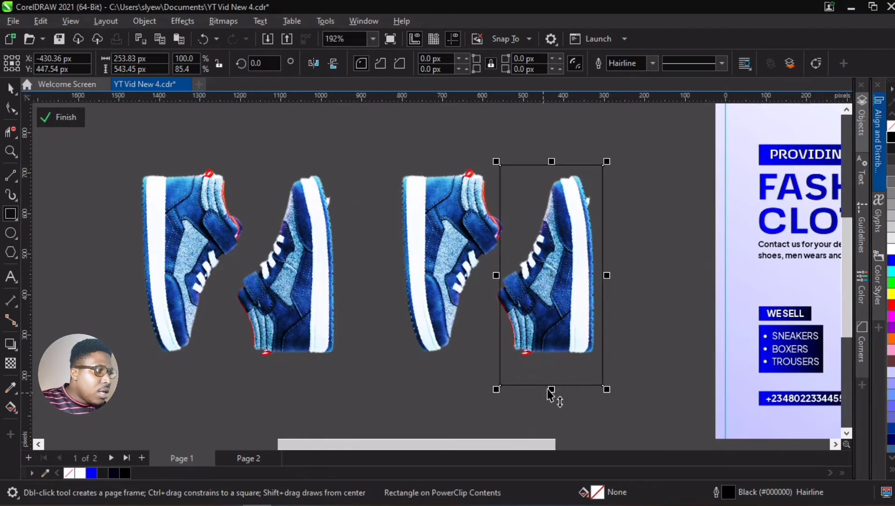
drag(553, 388, 553, 373)
scroll(544, 322, up, 2)
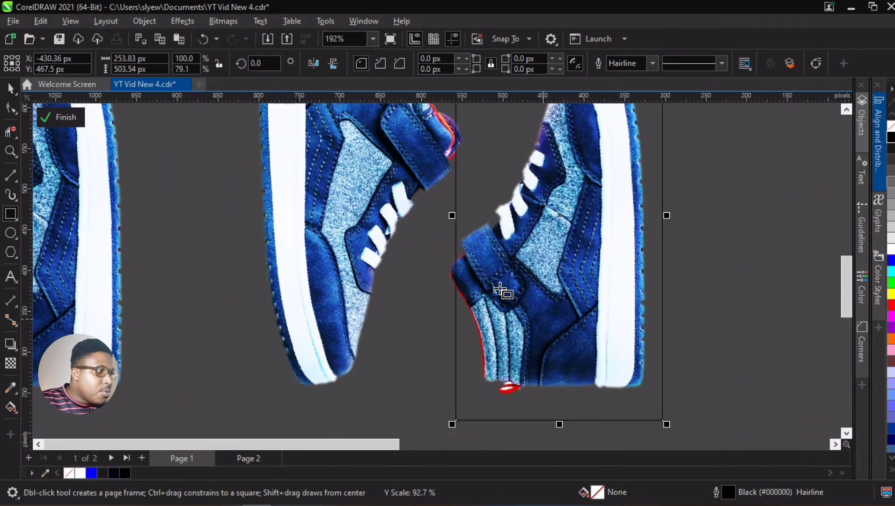
scroll(445, 380, down, 1)
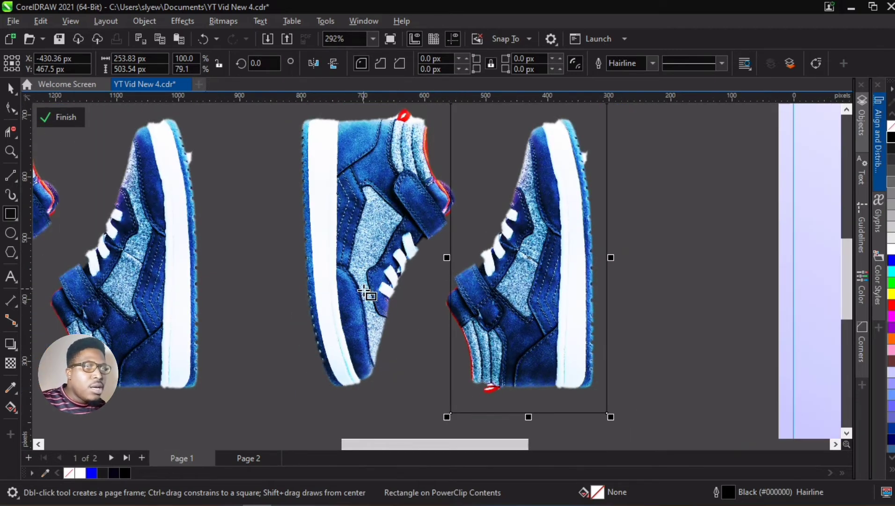
scroll(361, 288, down, 1)
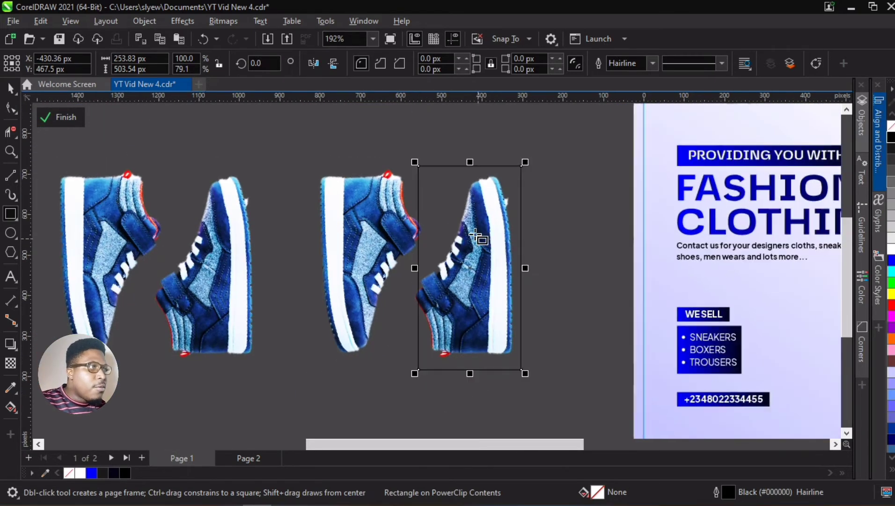
Round the rectangle's corners to about 65 px with the Shape tool and undo the rounding.
click(11, 109)
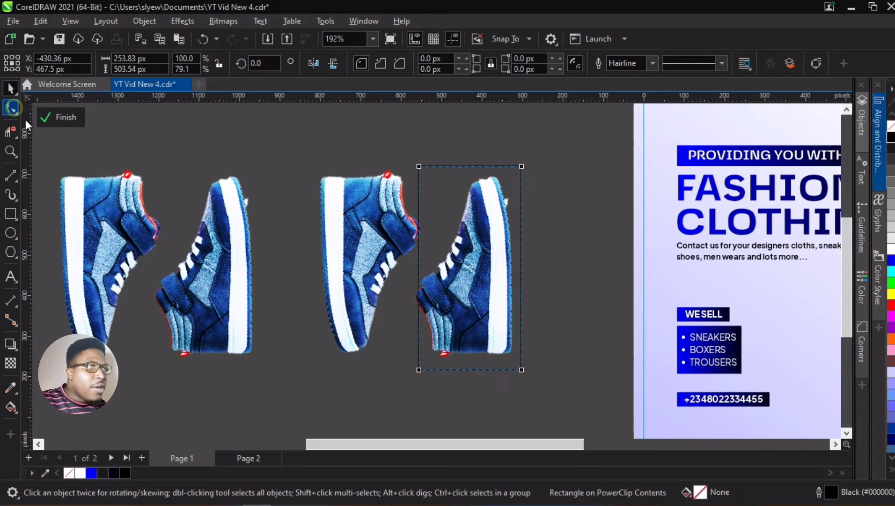
drag(419, 166, 418, 193)
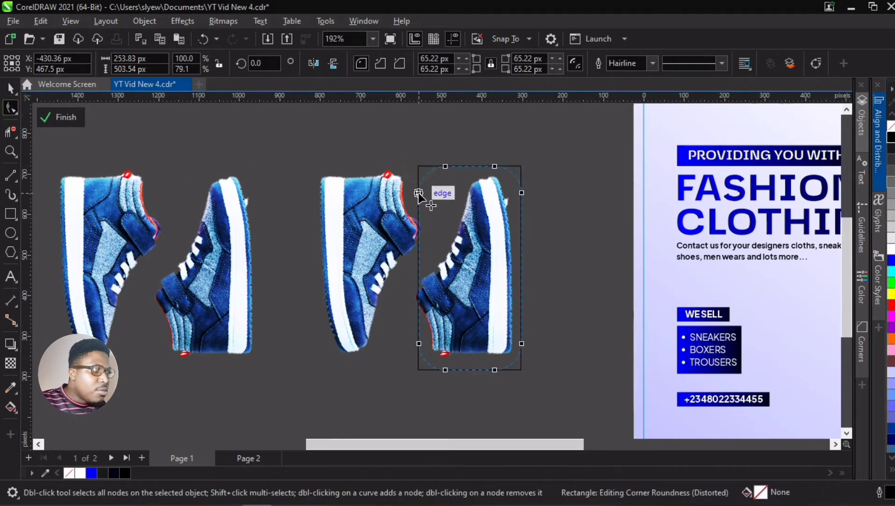
scroll(422, 277, up, 1)
key(ctrl+z)
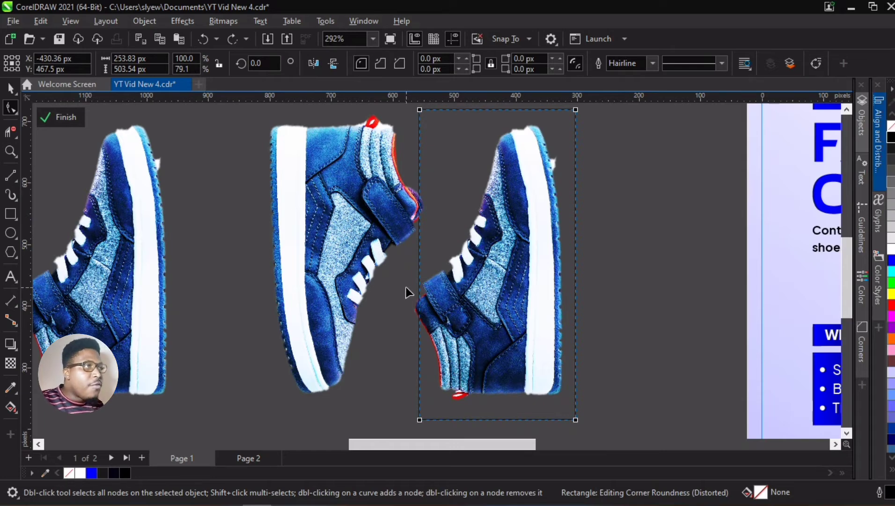
Convert the rectangle to curves and reshape its corner nodes into a slanted outline that encloses the right shoe and excludes the left one.
key(ctrl+q)
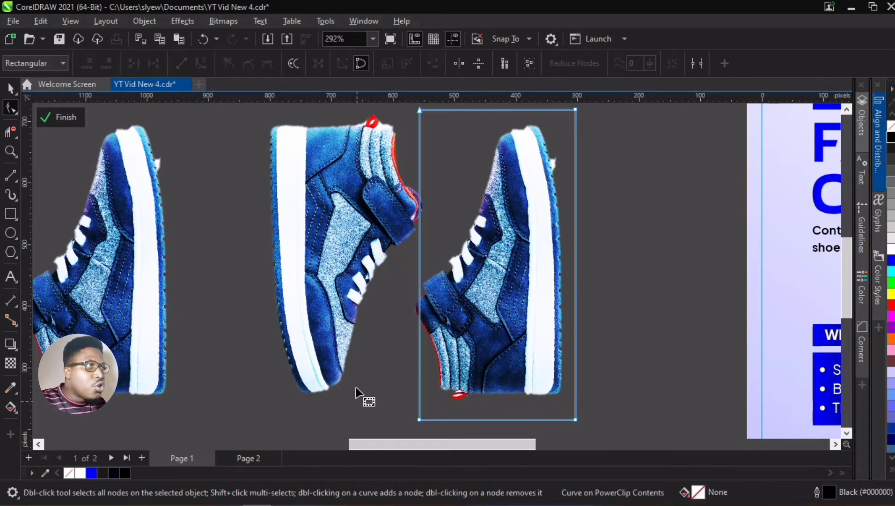
drag(419, 420, 402, 407)
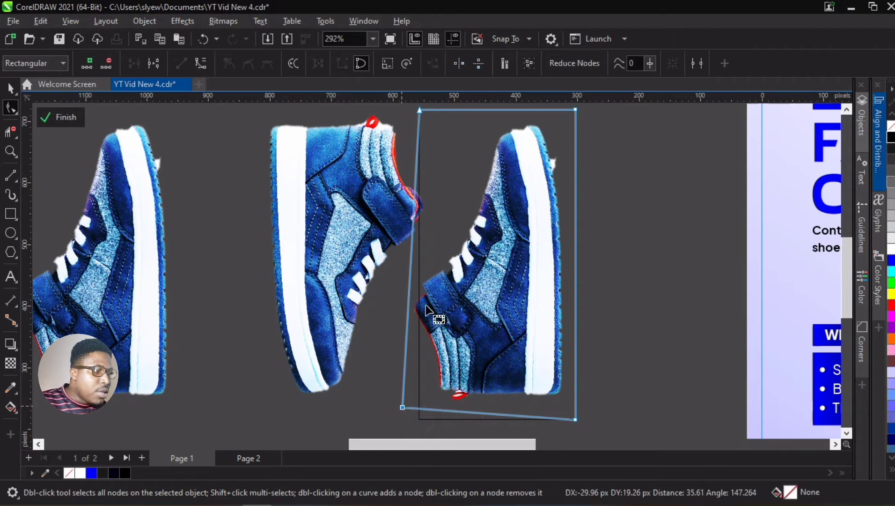
drag(420, 109, 411, 244)
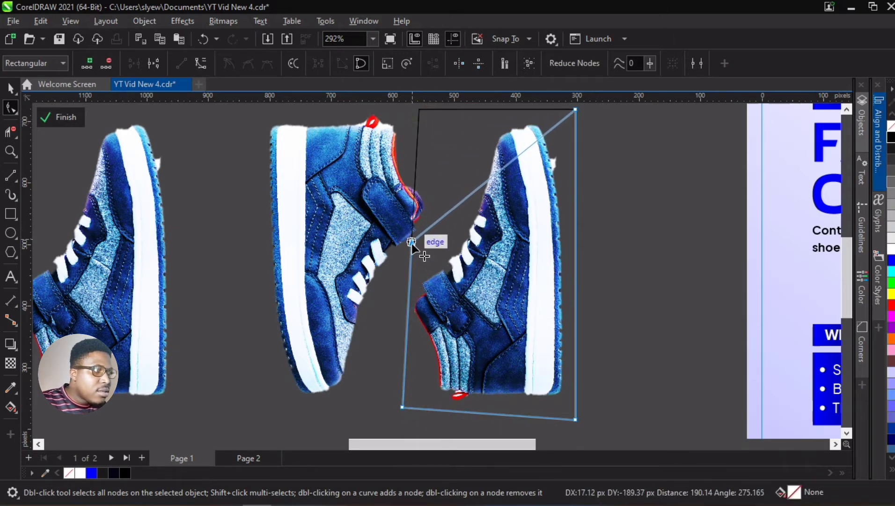
scroll(428, 237, up, 2)
scroll(518, 177, down, 1)
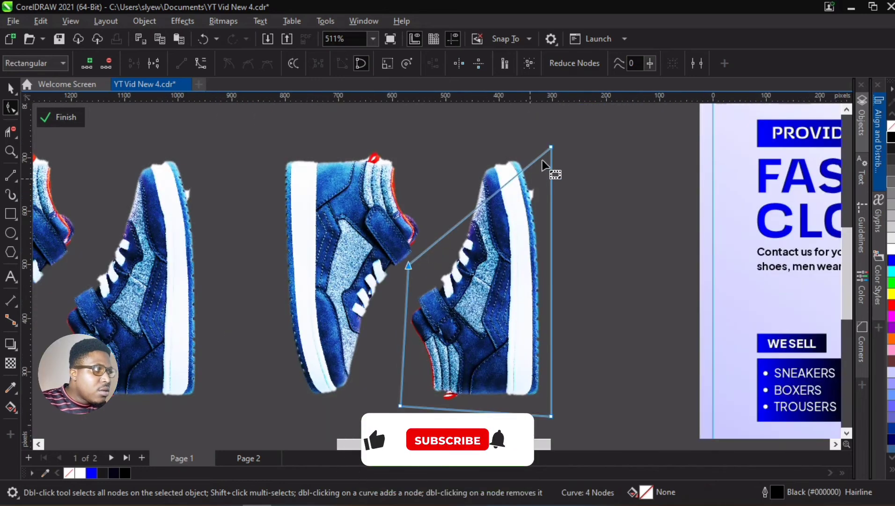
drag(551, 147, 538, 134)
scroll(540, 130, down, 3)
scroll(514, 256, up, 2)
key(space)
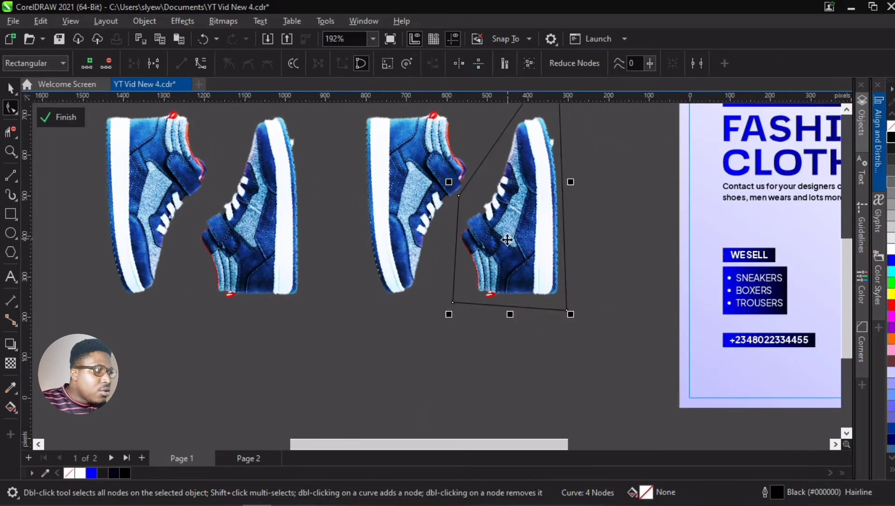
Trim the right shoe away from the sneaker pair nearest the flyer, using the slanted outline as the cutter.
scroll(509, 148, down, 2)
scroll(508, 148, up, 2)
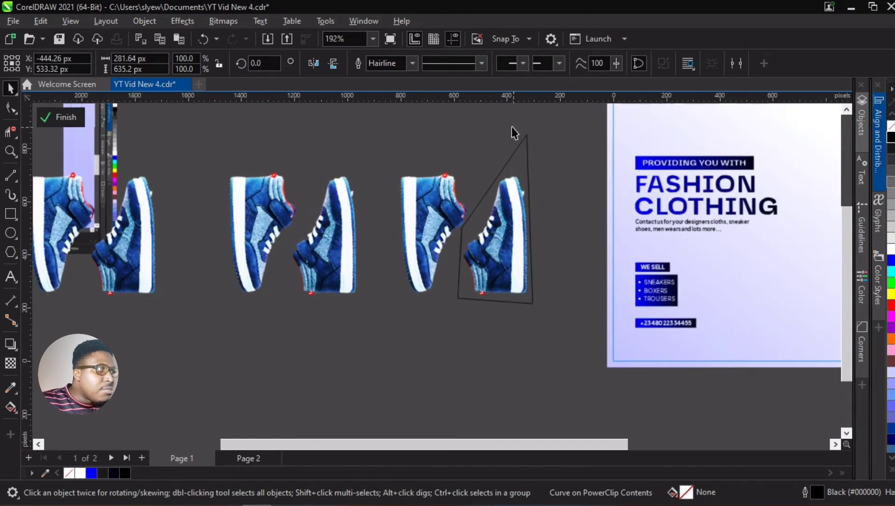
shift+click(416, 223)
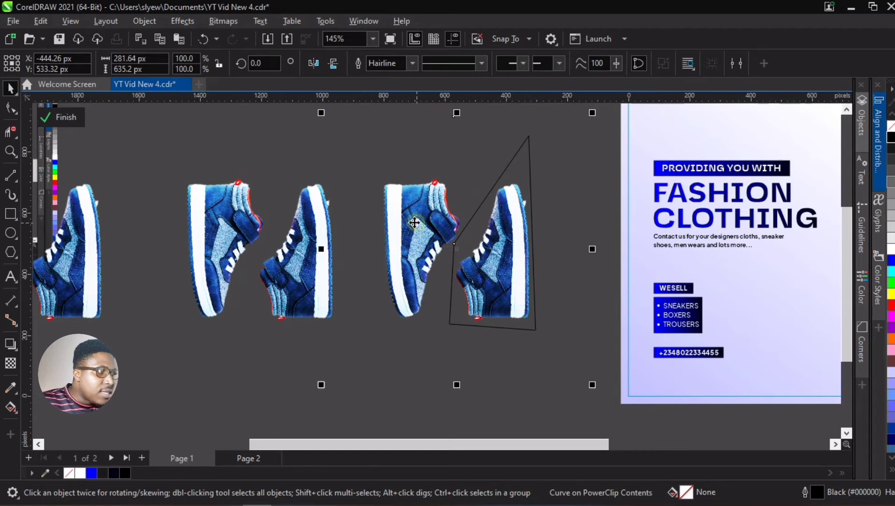
click(407, 62)
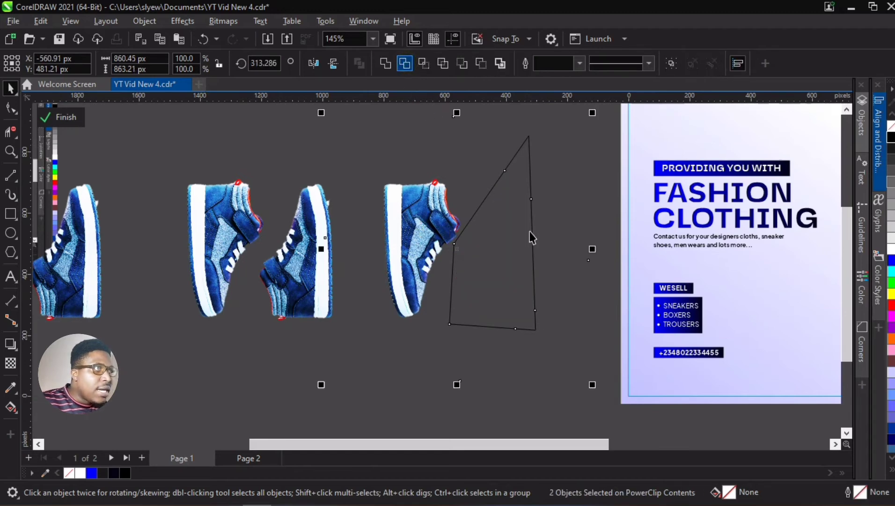
Move the slanted outline horizontally onto the left shoe of the middle sneaker pair, to about X -1,338 px.
scroll(569, 206, down, 1)
click(543, 218)
click(532, 224)
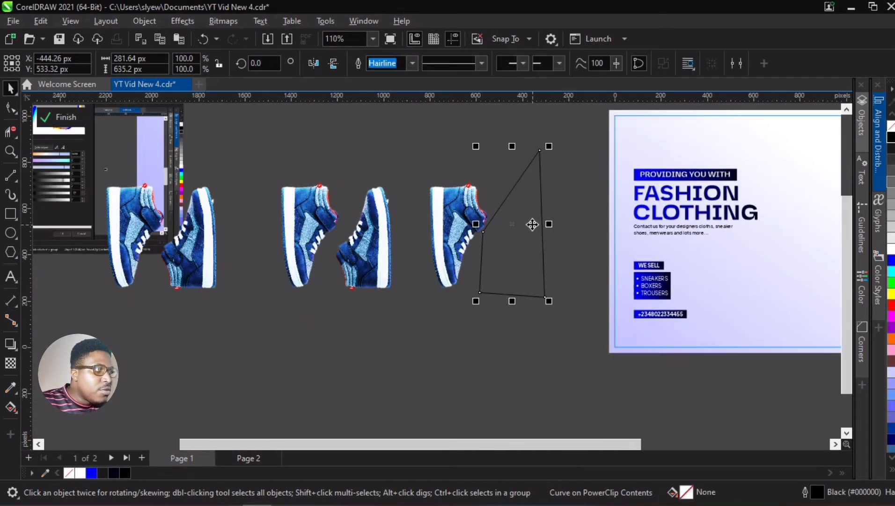
drag(508, 220, 325, 213)
scroll(313, 211, up, 1)
scroll(372, 207, down, 2)
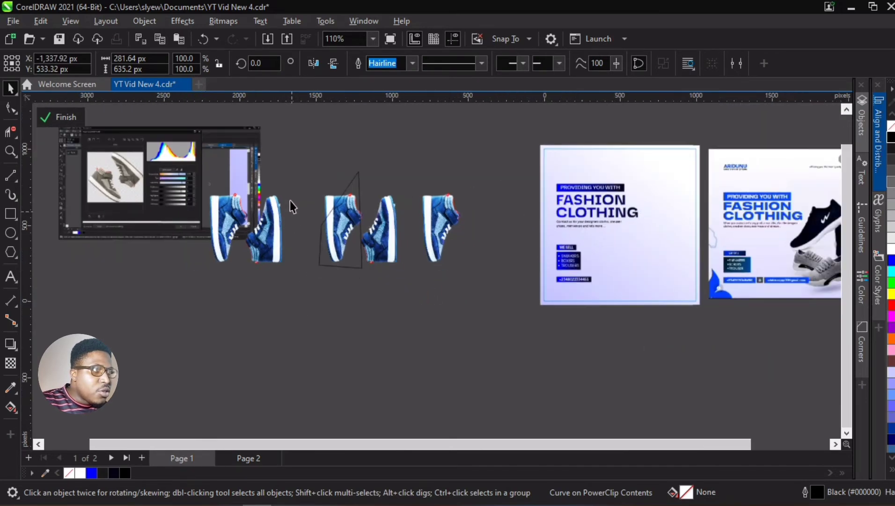
Reshape the outline's corner nodes so it encloses the middle pair's left shoe and slants between the two shoes.
scroll(289, 201, up, 2)
click(424, 239)
key(F10)
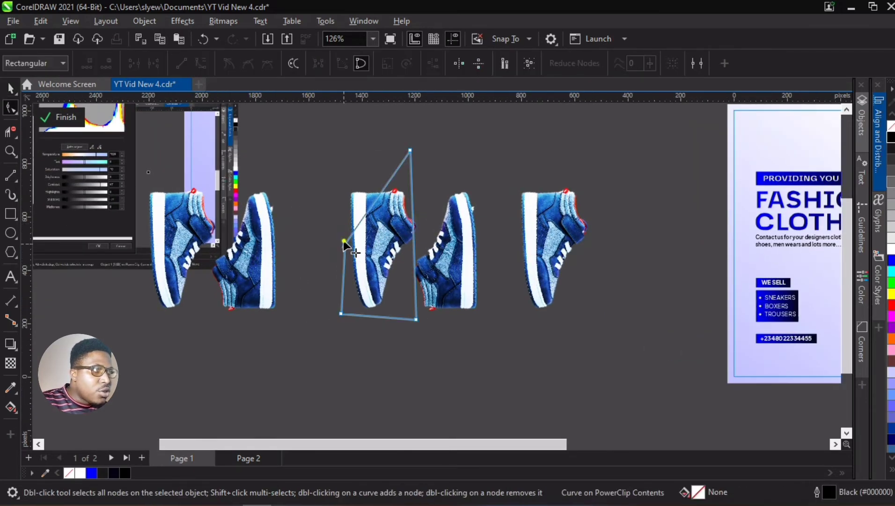
drag(344, 242, 341, 178)
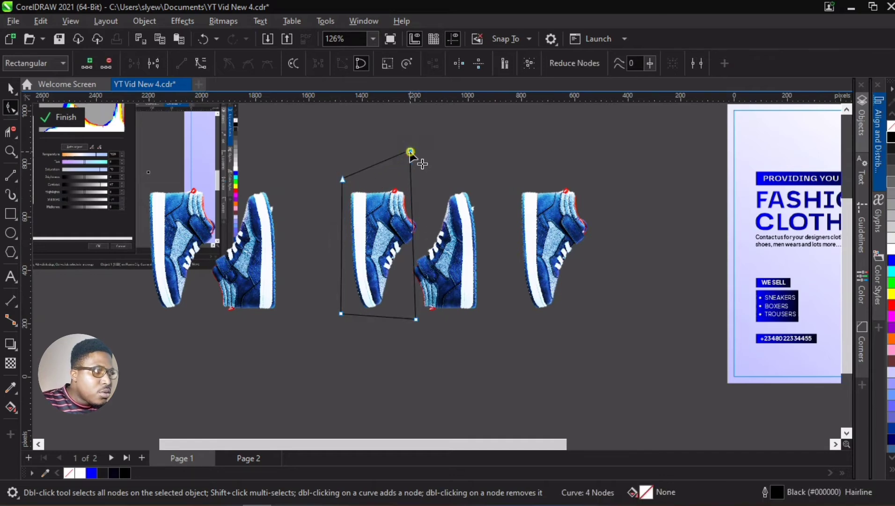
drag(410, 150, 422, 184)
scroll(390, 284, up, 2)
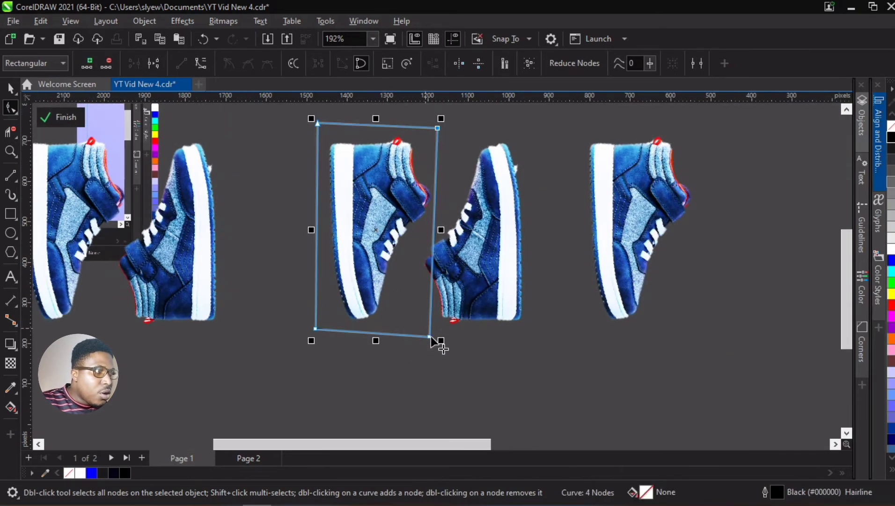
drag(430, 337, 405, 390)
drag(427, 201, 427, 229)
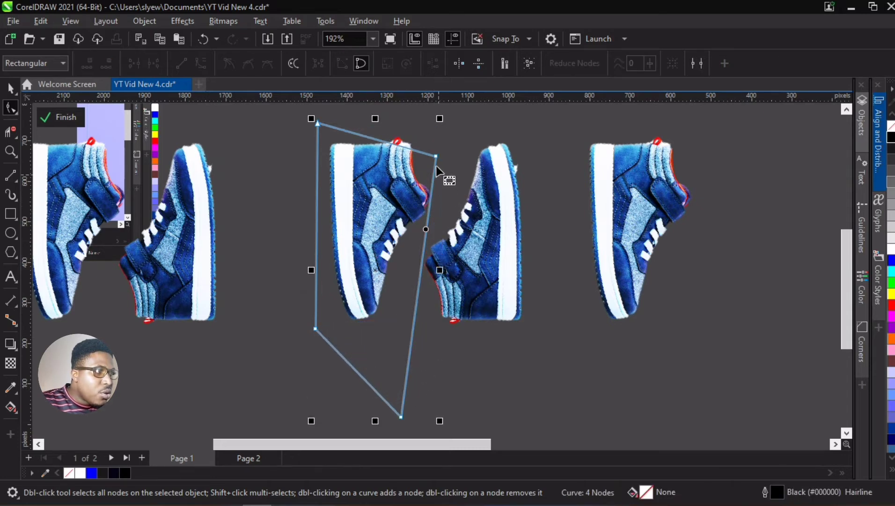
drag(435, 158, 440, 139)
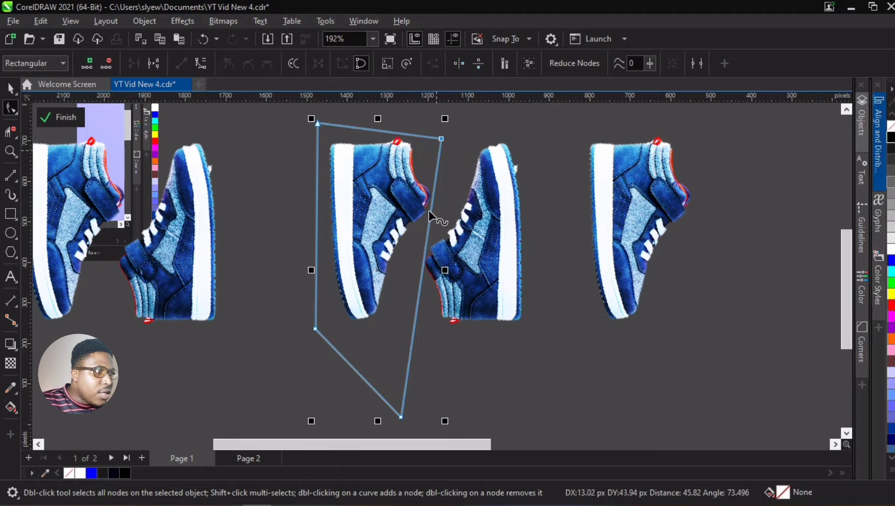
Convert the outline's slanted edge between the two shoes to a curve and try to bend it clear of both.
scroll(424, 225, up, 1)
click(426, 290)
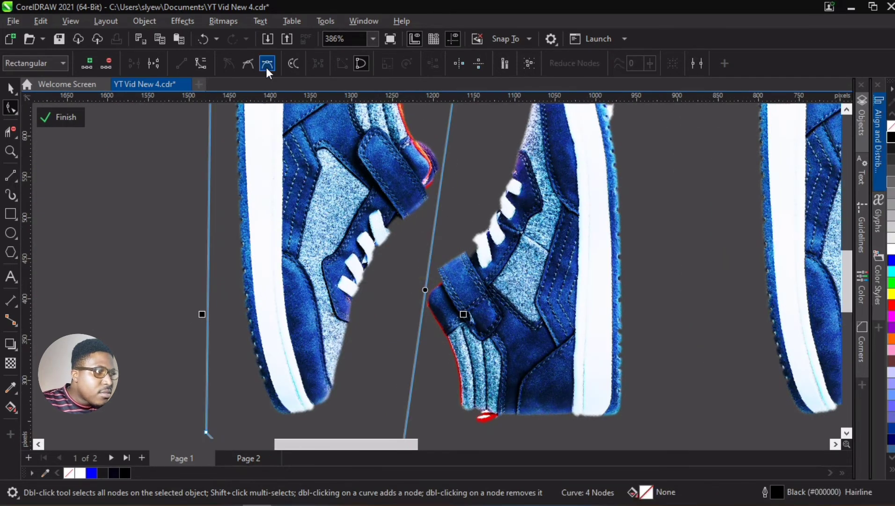
click(201, 64)
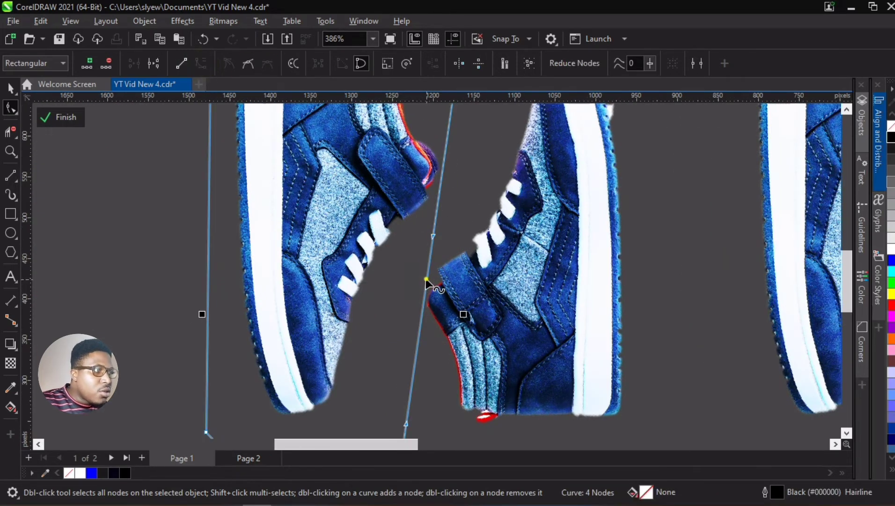
drag(426, 280, 417, 273)
scroll(322, 302, down, 1)
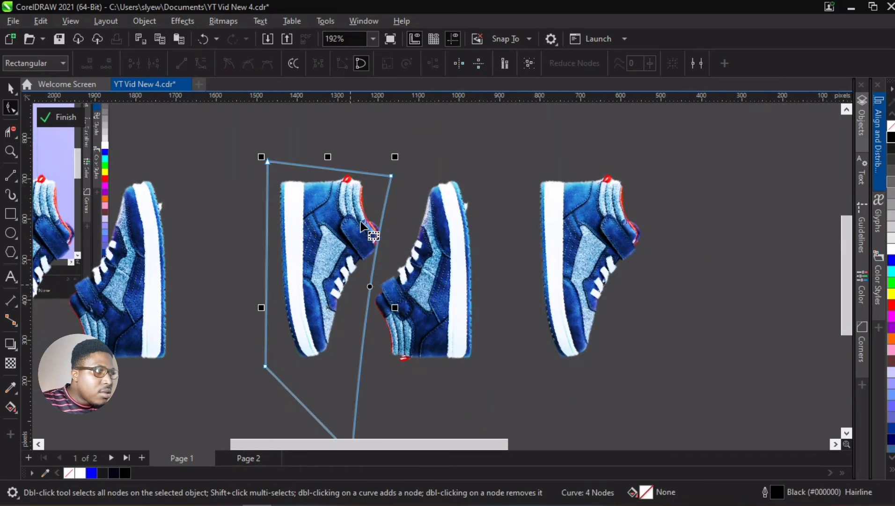
click(392, 177)
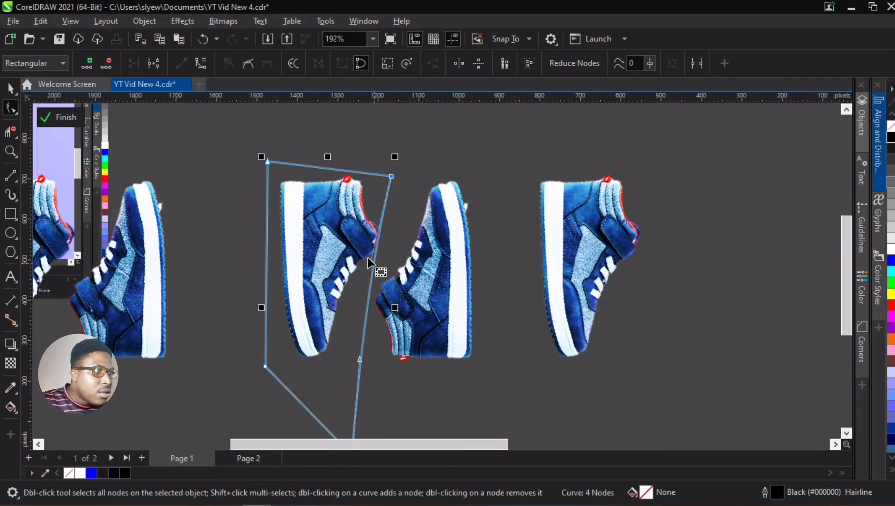
drag(373, 260, 399, 231)
scroll(386, 223, up, 1)
scroll(456, 238, down, 1)
Trim the left shoe away from the middle sneaker pair, using the reshaped outline as the cutter.
key(space)
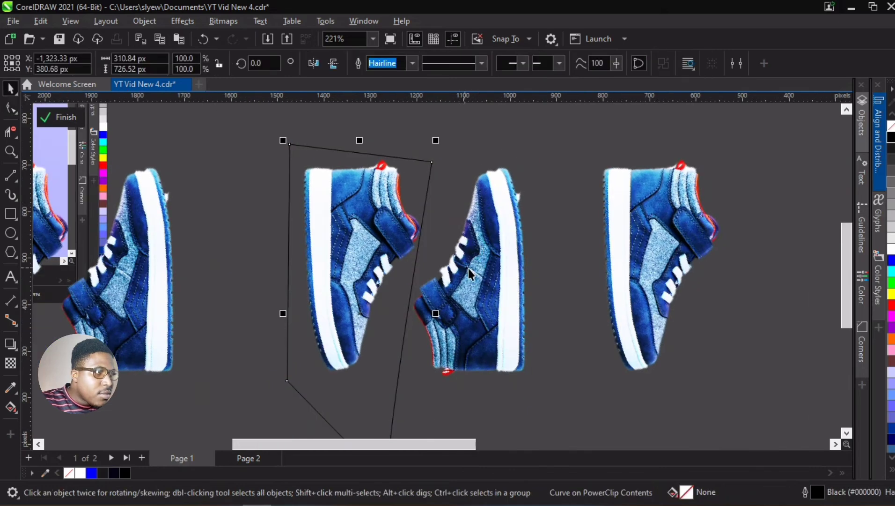
shift+click(479, 275)
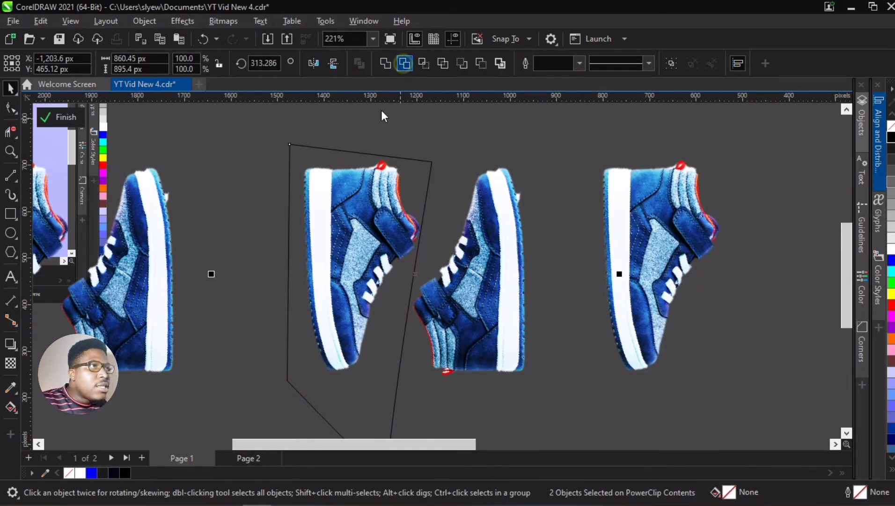
key(Delete)
Move the isolated right shoe beside the isolated left shoe near the flyer and nudge it closer, to X -615.88 px.
scroll(280, 243, down, 3)
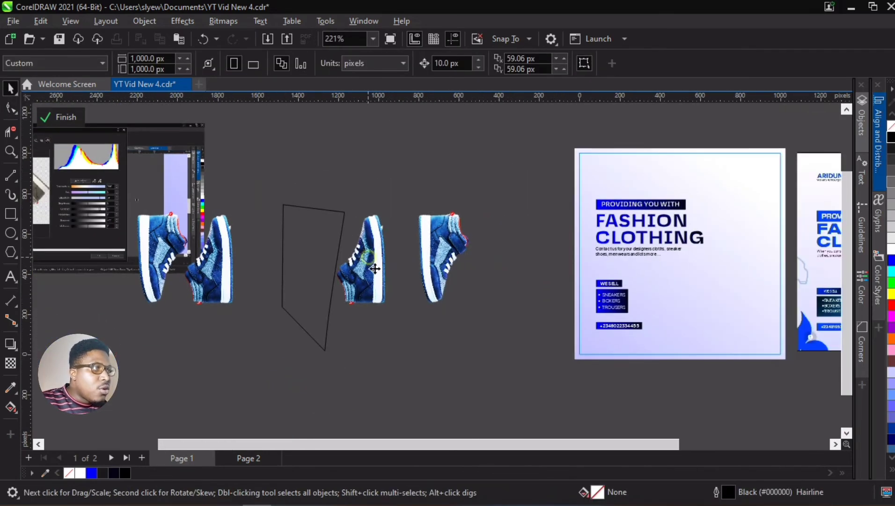
drag(468, 246, 505, 246)
scroll(474, 235, up, 4)
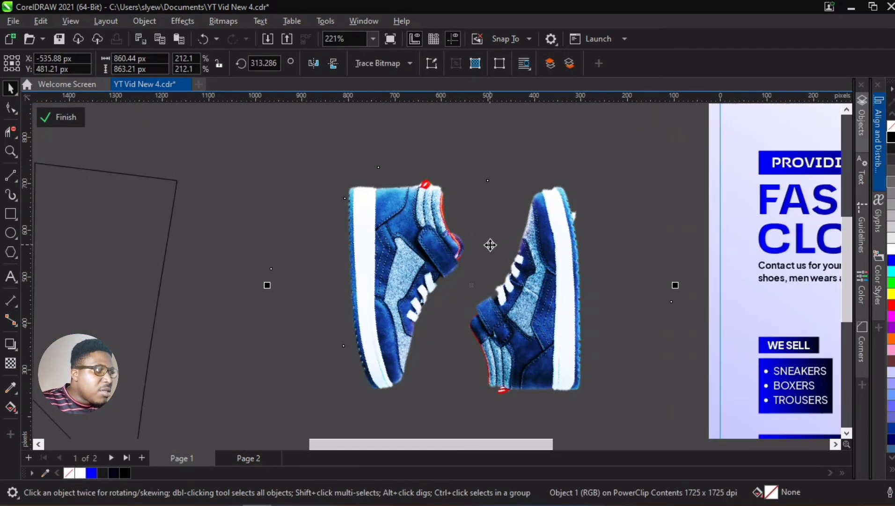
key(Left)
key(Left)
key(Left)
key(Left)
key(Left)
key(Left)
key(Left)
key(Left)
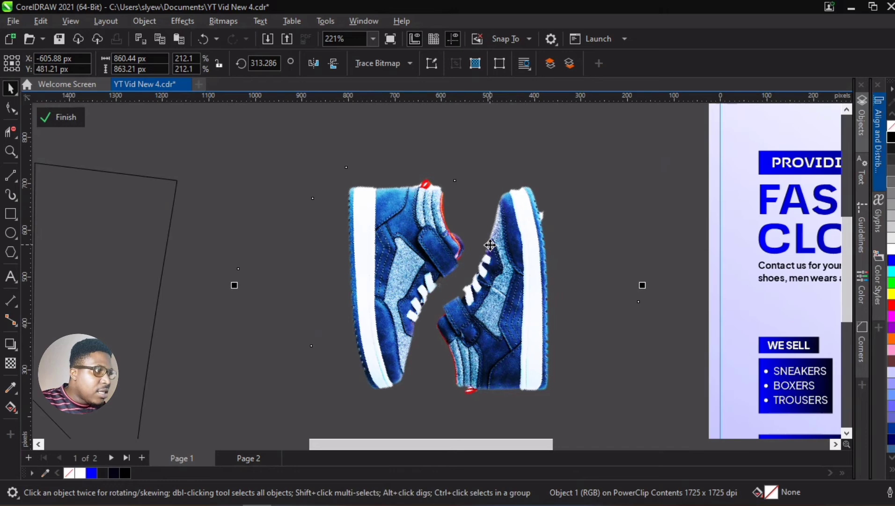
key(Left)
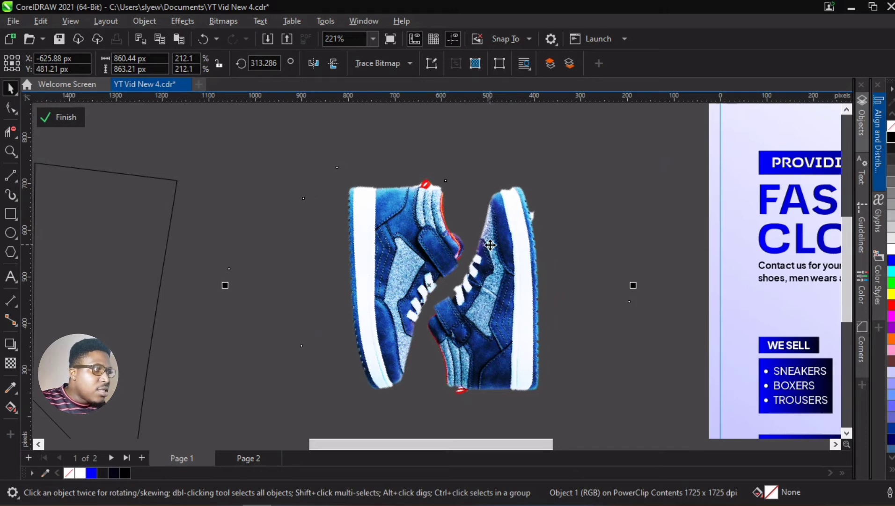
key(Right)
Select the two separated shoes beside the flyer and group them.
scroll(348, 227, down, 3)
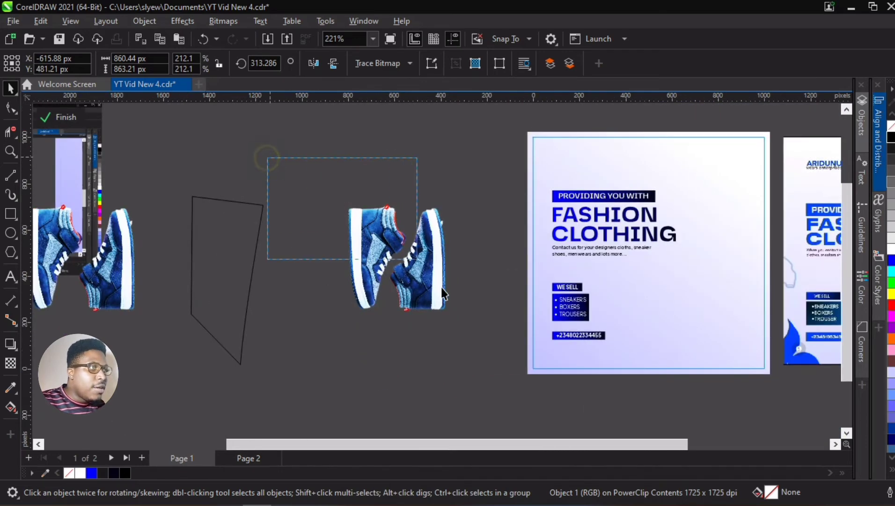
click(508, 375)
scroll(478, 318, down, 2)
click(414, 263)
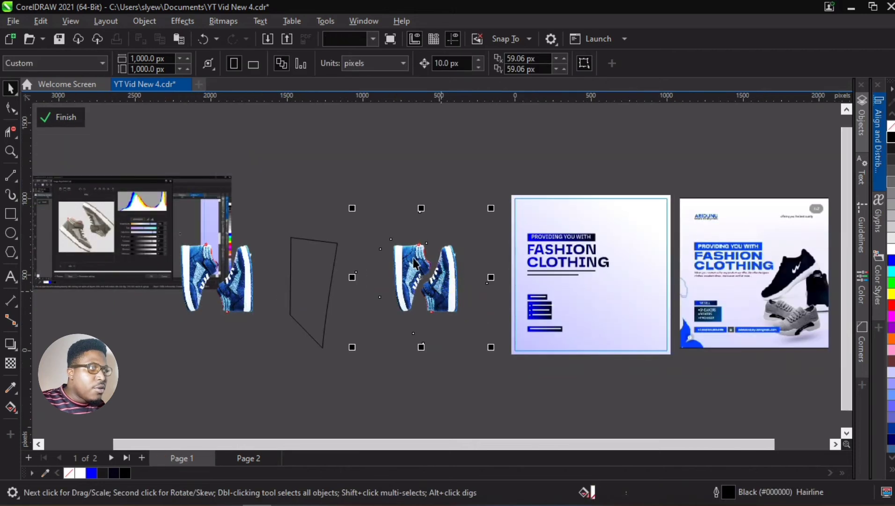
scroll(415, 262, down, 1)
drag(321, 177, 497, 372)
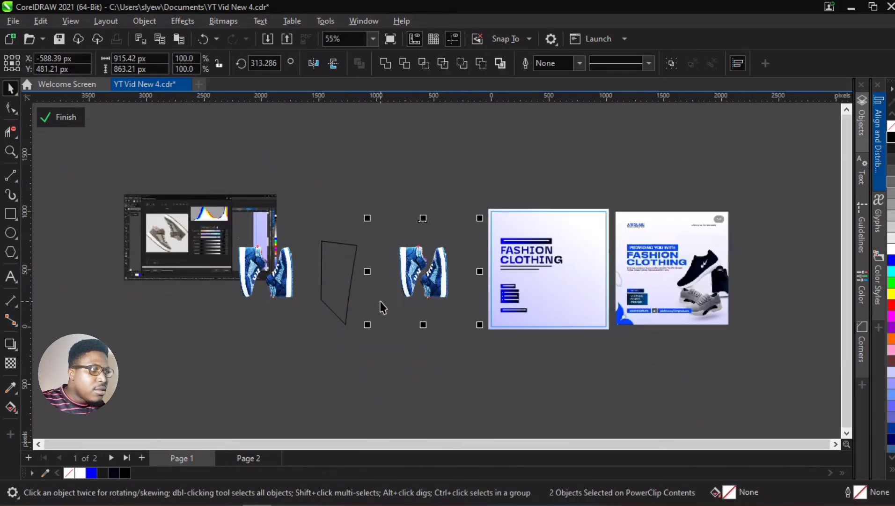
key(ctrl+g)
scroll(443, 261, up, 1)
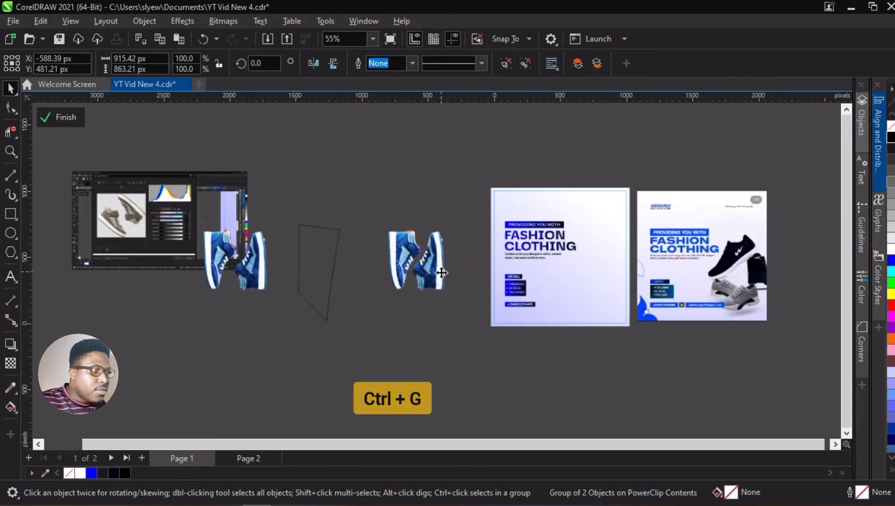
Move the shoe group onto the flyer beside the text, to about X 760 px, Y 343 px.
scroll(658, 318, up, 2)
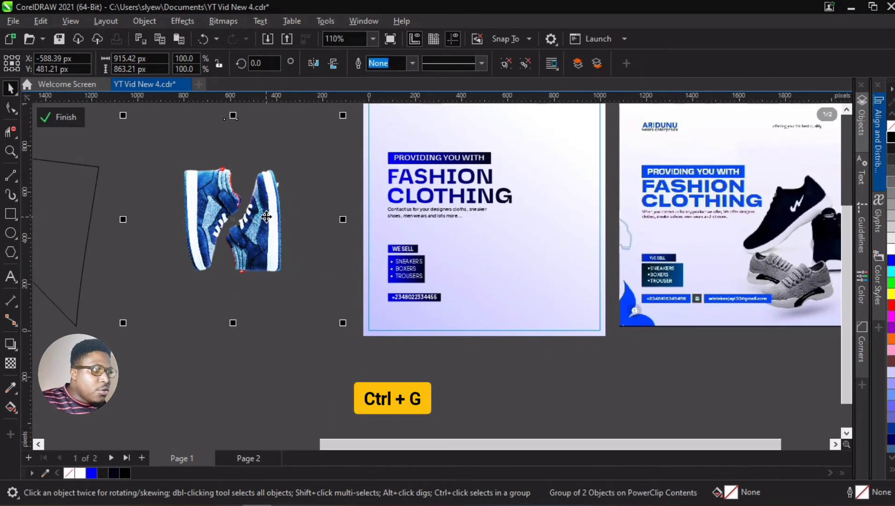
drag(266, 217, 562, 249)
scroll(558, 255, up, 1)
scroll(558, 246, up, 2)
drag(506, 213, 521, 214)
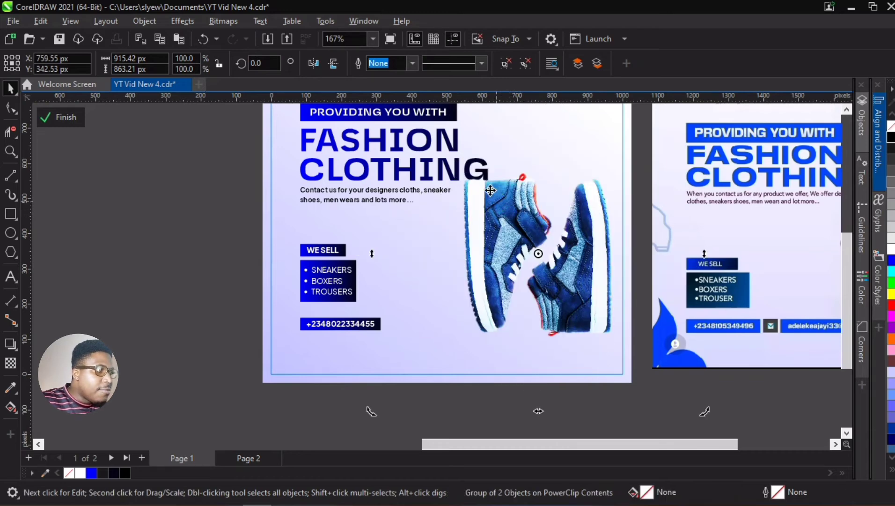
Scale the shoe group up to 104.5% and nudge it right to X 749.14 px.
scroll(482, 257, down, 3)
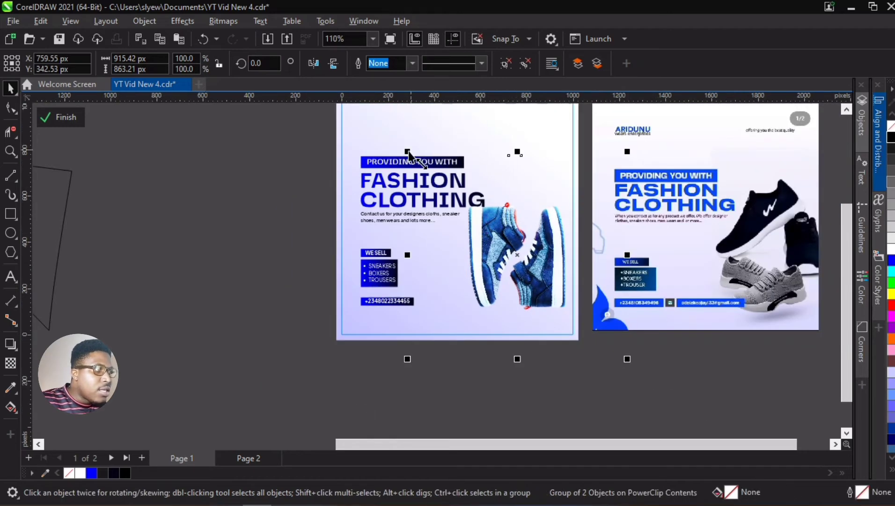
drag(409, 152, 398, 142)
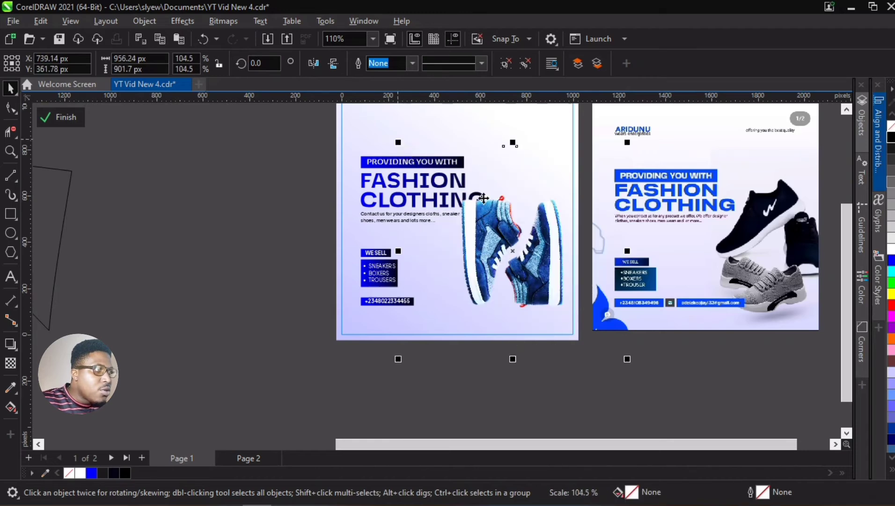
scroll(463, 210, up, 1)
scroll(421, 214, up, 2)
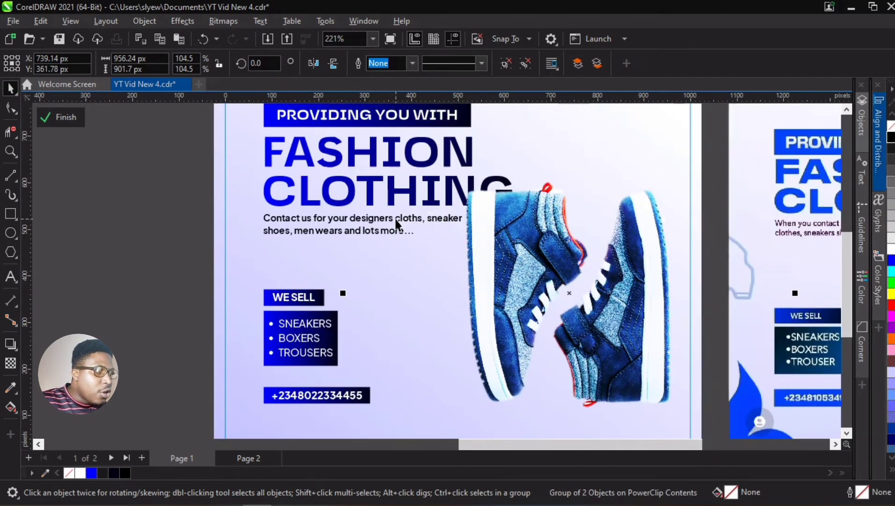
scroll(501, 221, down, 2)
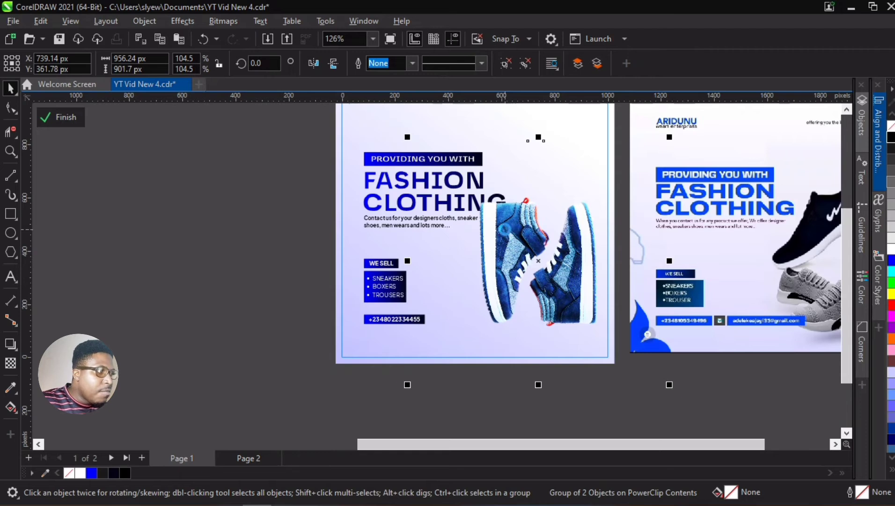
key(Right)
Bring the FASHION CLOTHING headline in front of the shoe group.
click(414, 185)
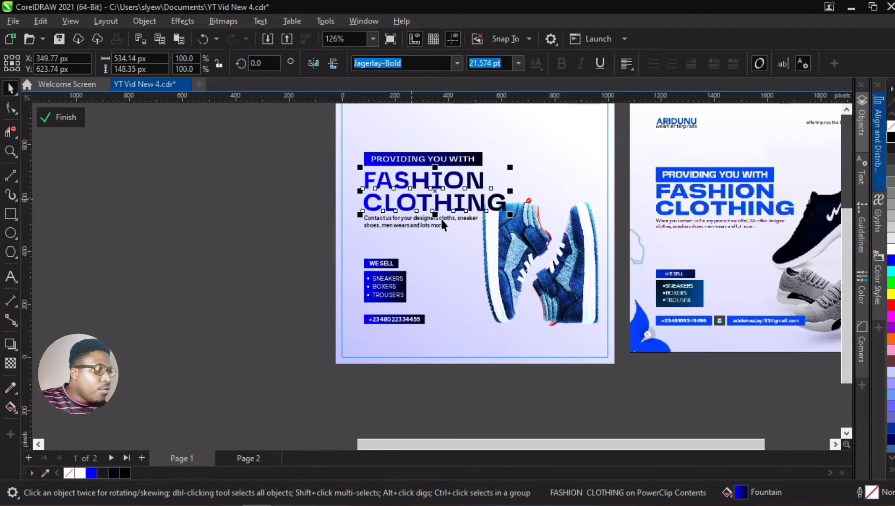
scroll(480, 224, down, 2)
scroll(517, 313, up, 4)
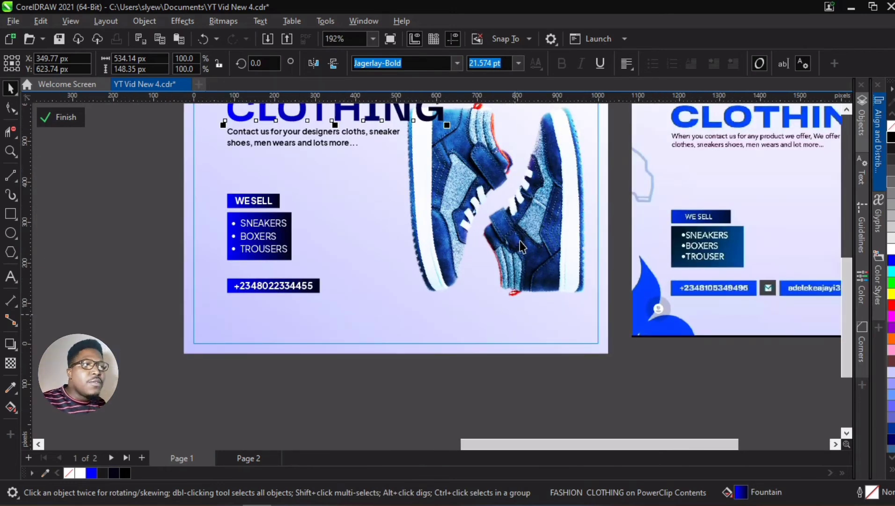
Move the shoe group up on the flyer to Y 421.78 px, keeping its horizontal position.
scroll(501, 261, down, 2)
drag(495, 211, 493, 207)
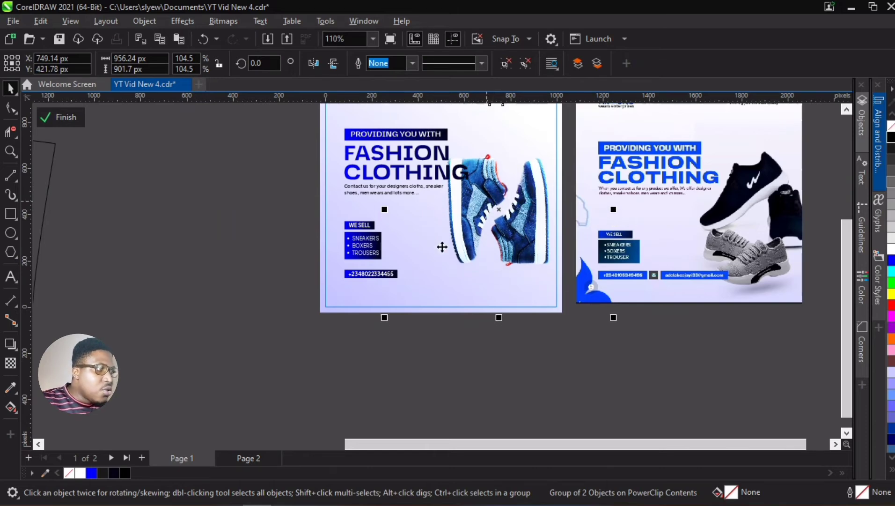
scroll(524, 263, up, 3)
scroll(457, 308, down, 2)
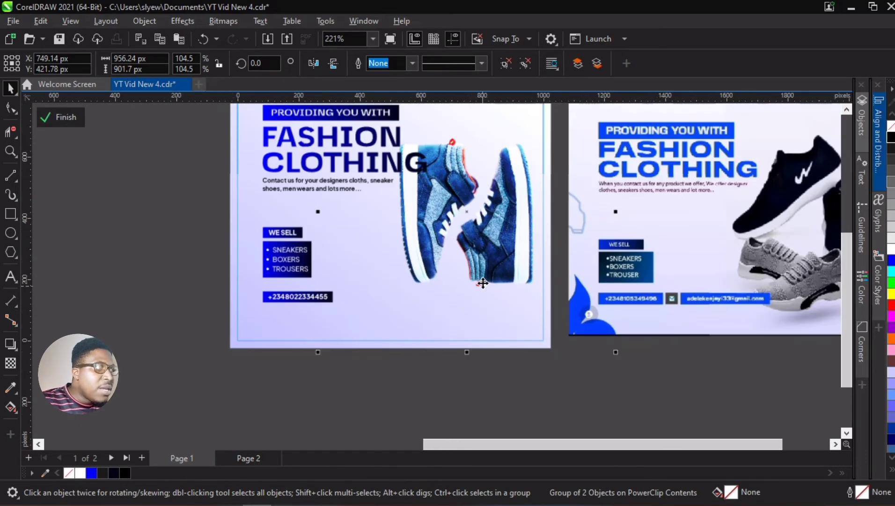
click(487, 237)
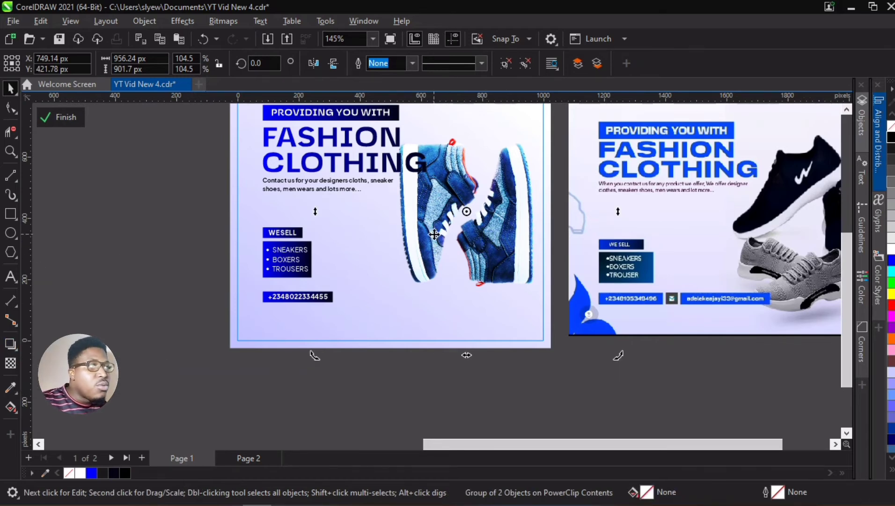
Draw a flat ellipse about 415 by 52 px beneath the shoes, fill it with dark navy #020414 and remove its outline.
click(10, 233)
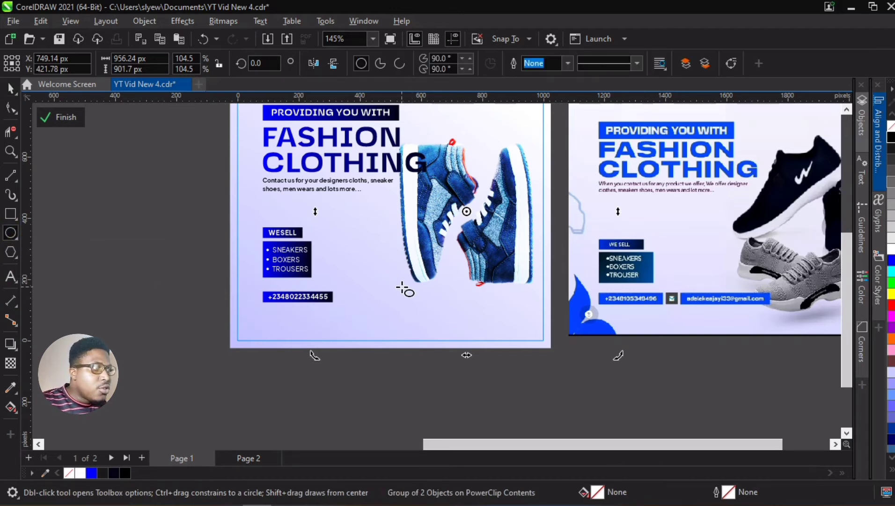
drag(401, 287, 529, 304)
scroll(456, 293, up, 1)
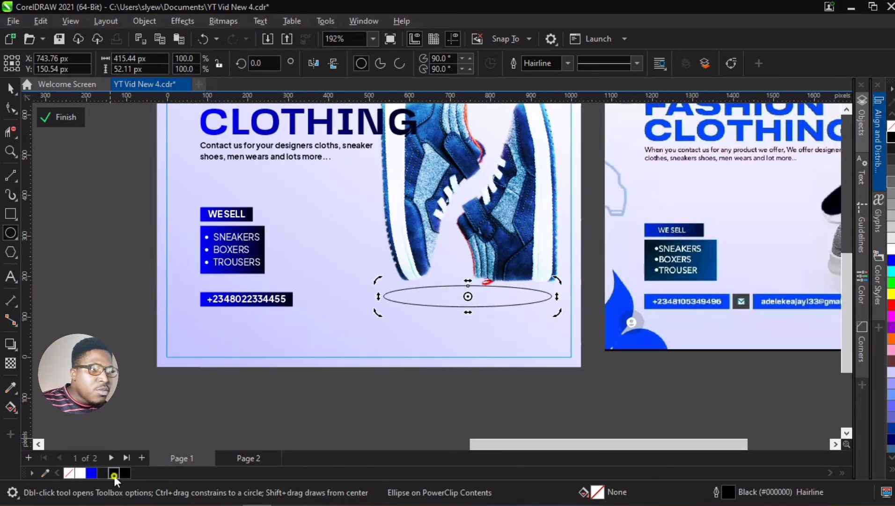
click(114, 473)
right_click(69, 473)
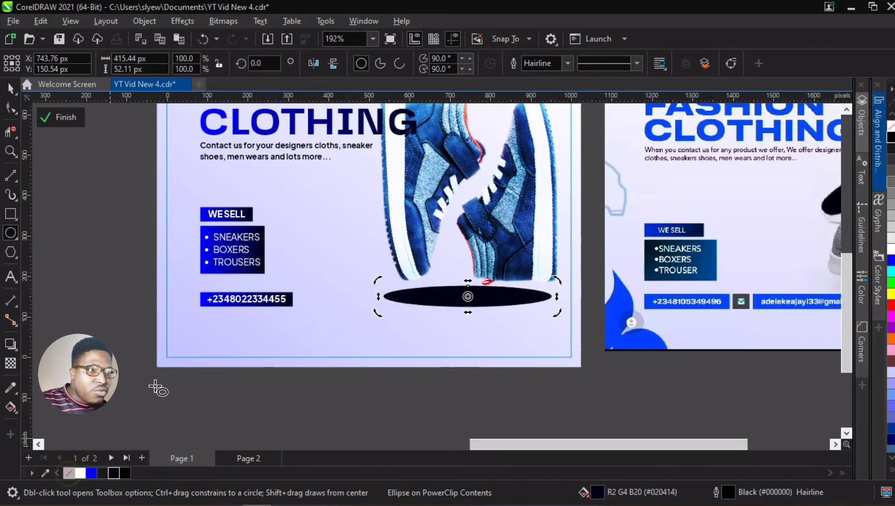
Apply a Gaussian blur with a 20.3-pixel radius to the ellipse beneath the shoes.
click(182, 21)
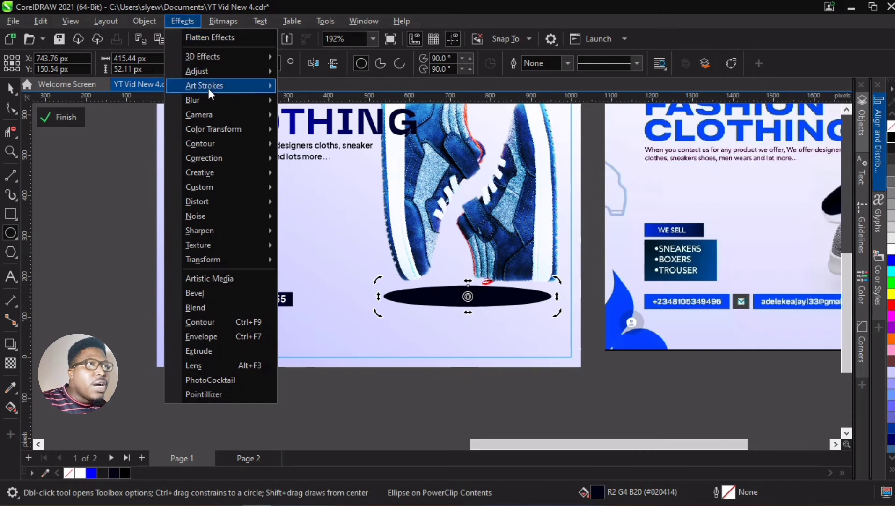
mouse_move(210, 99)
click(323, 131)
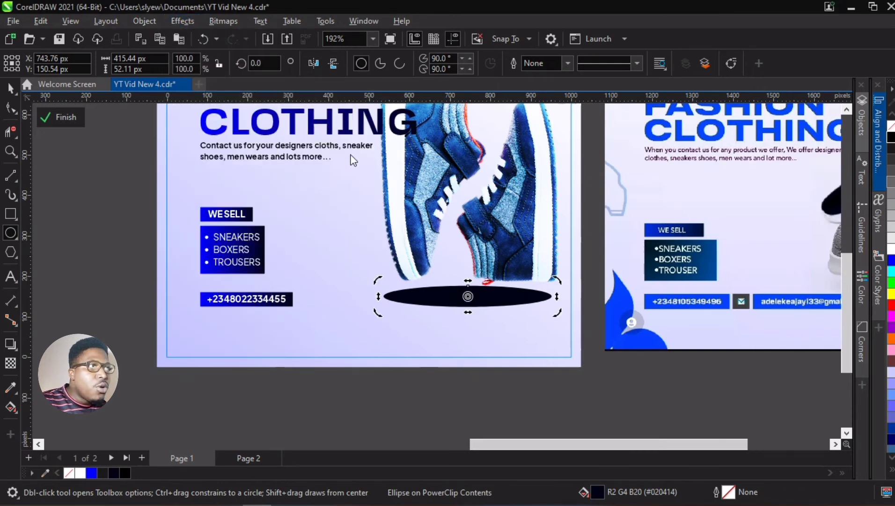
drag(485, 216, 336, 153)
mouse_move(268, 177)
mouse_down()
mouse_move(279, 175)
mouse_move(269, 177)
mouse_up()
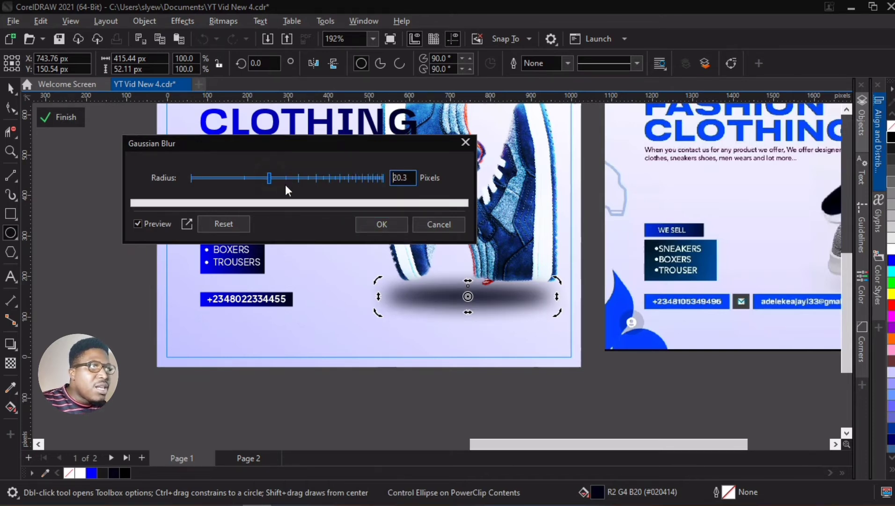
click(382, 225)
Move the blurred shadow down to Y 140.54 px and shrink it around its centre to about 381 by 39 px.
scroll(469, 287, up, 2)
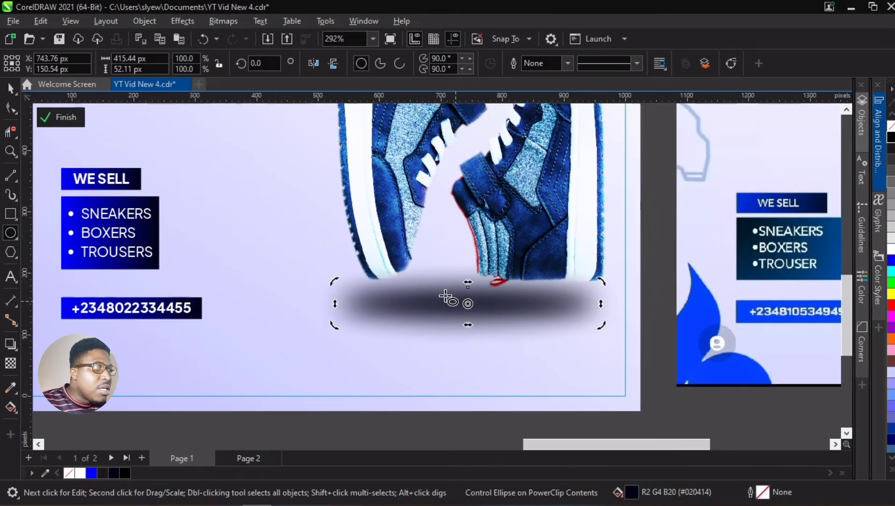
key(space)
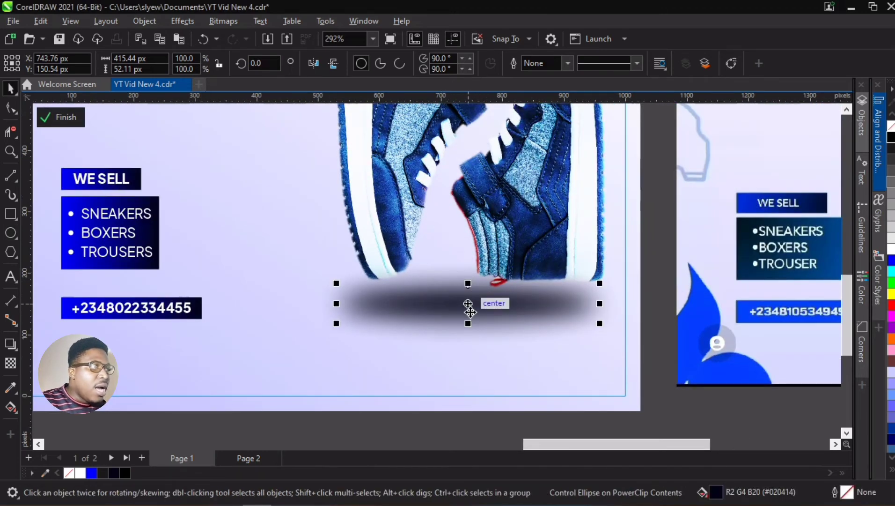
key(Down)
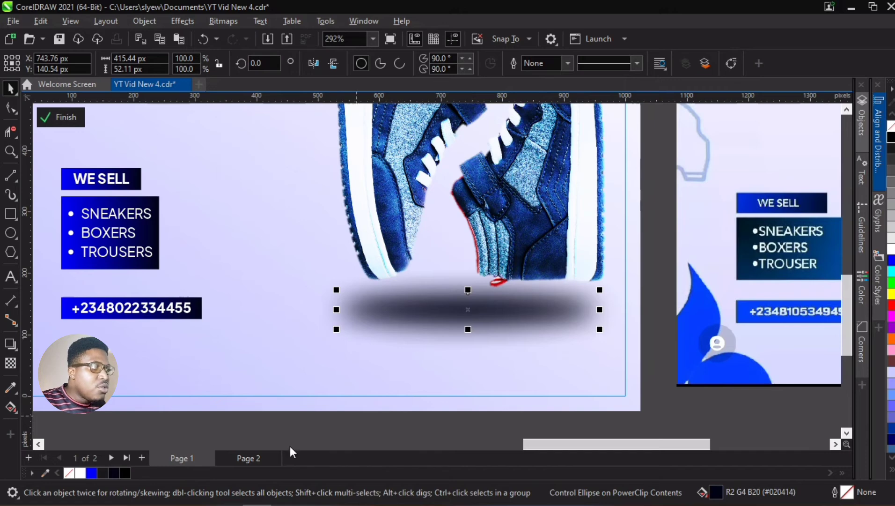
drag(601, 307, 589, 308)
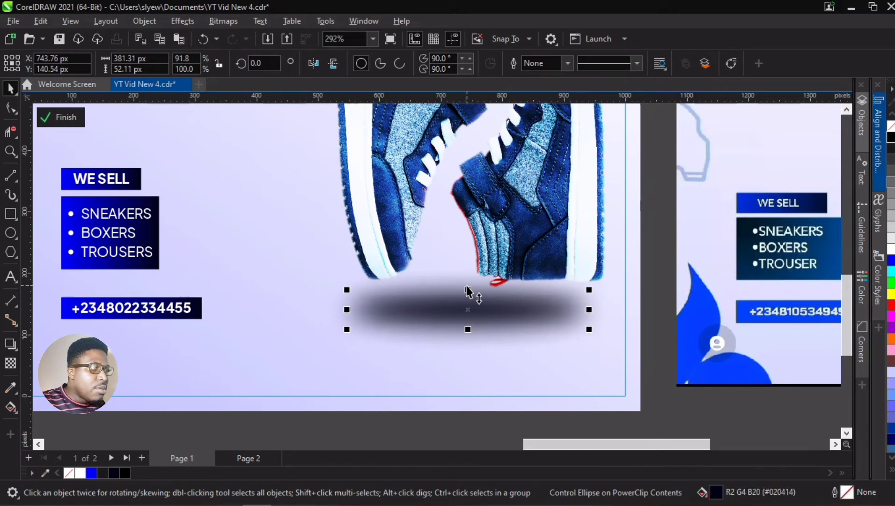
drag(466, 287, 474, 328)
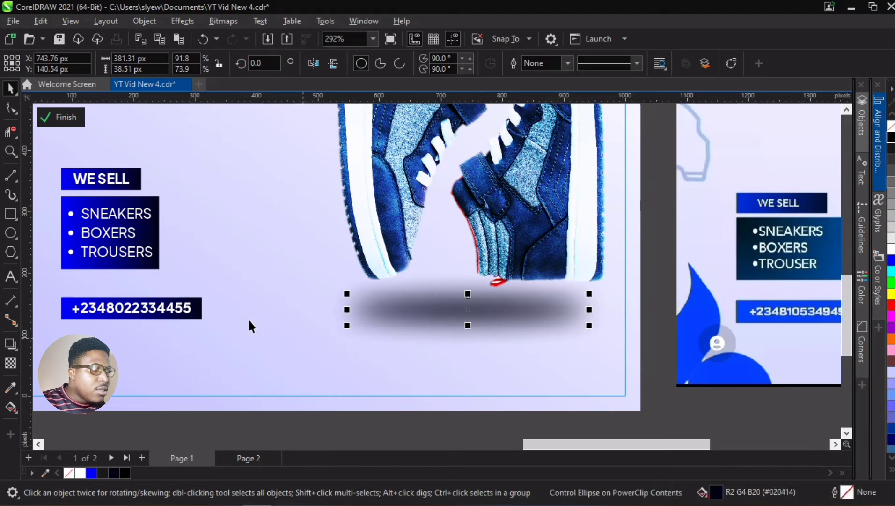
Apply a uniform transparency of 64 to the shadow ellipse.
scroll(407, 354, down, 5)
scroll(438, 327, up, 2)
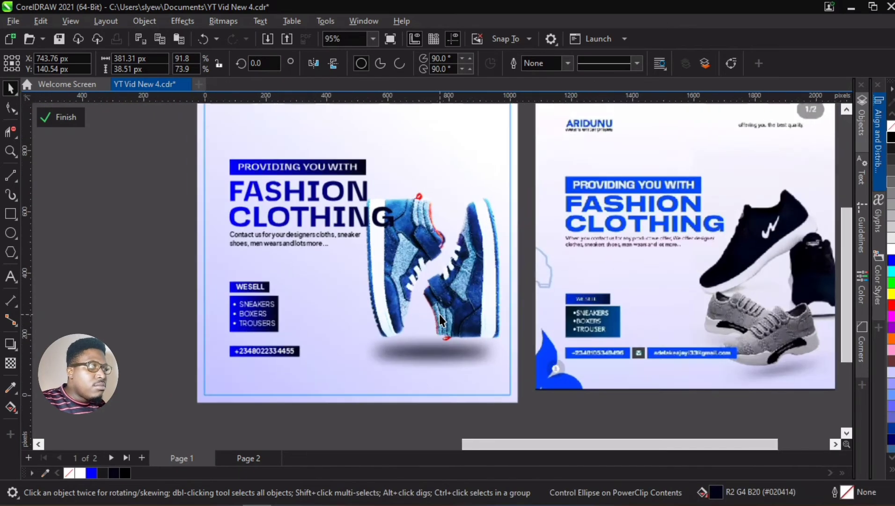
scroll(439, 319, up, 2)
click(10, 363)
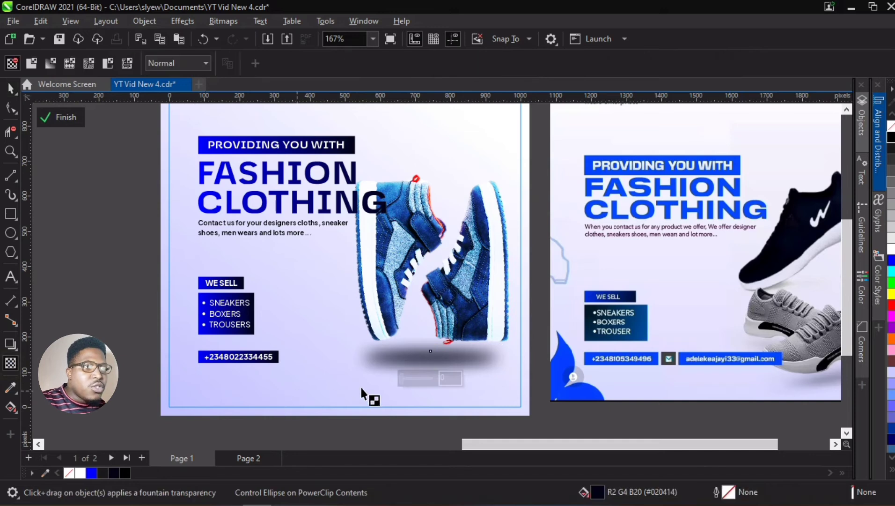
drag(413, 381, 425, 380)
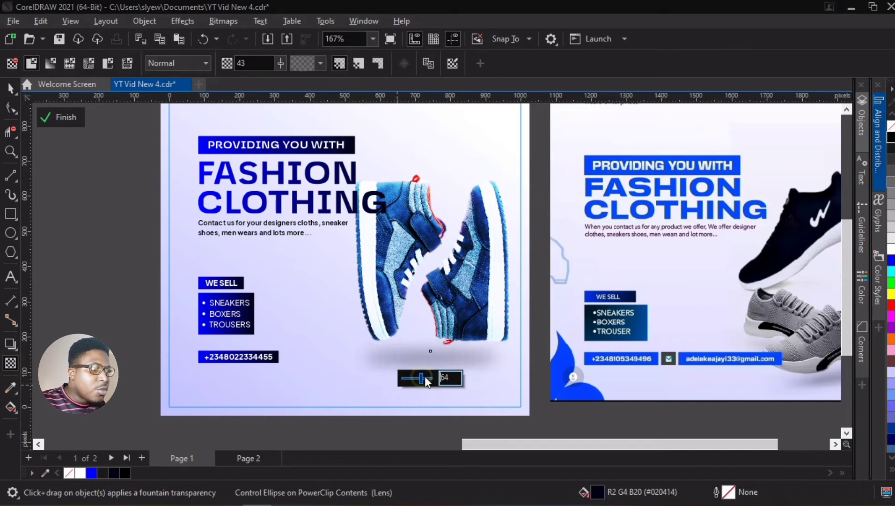
Try narrowing the shadow ellipse to about 243 px around its centre, and undo the change.
click(10, 88)
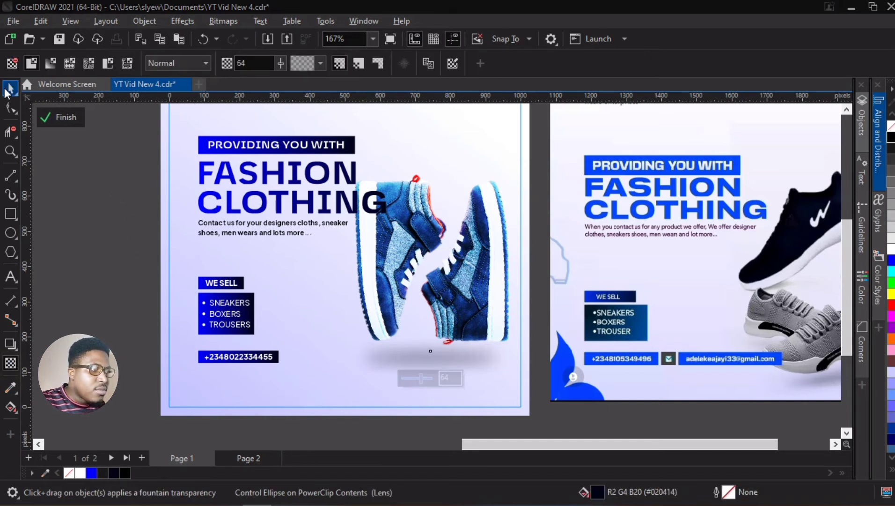
drag(500, 358, 477, 354)
scroll(468, 370, up, 2)
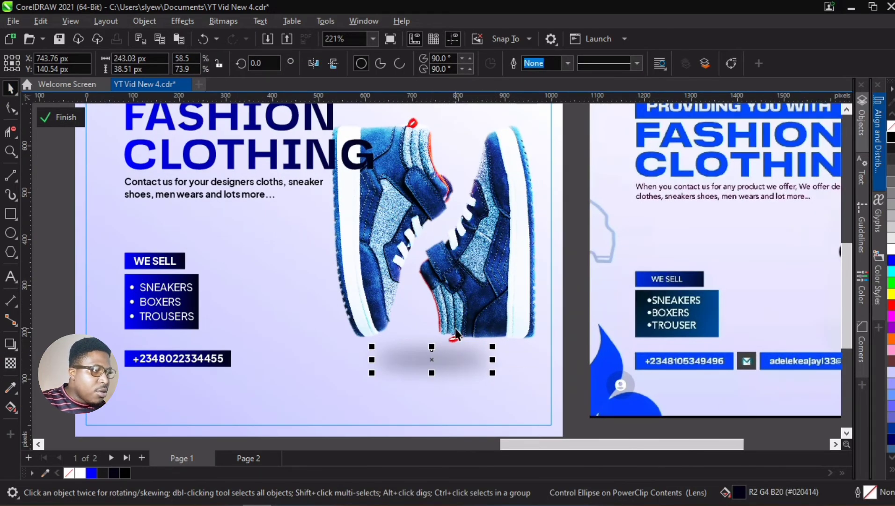
key(ctrl+z)
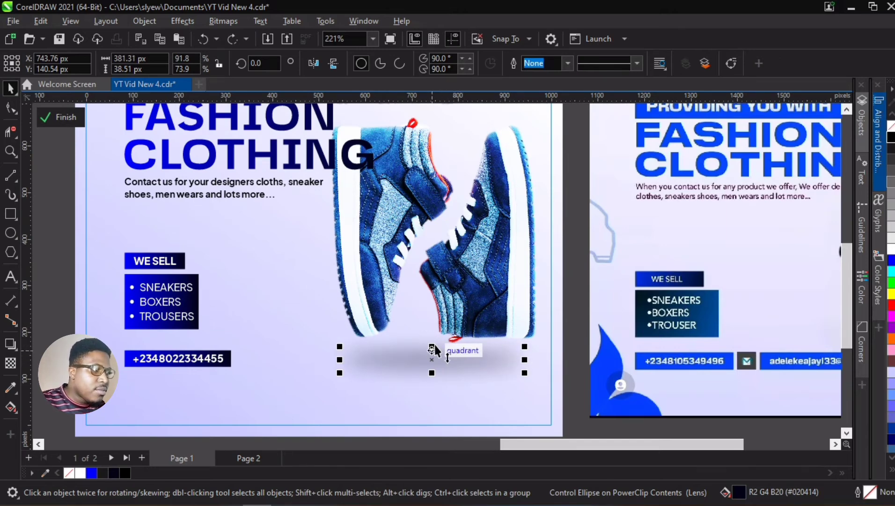
Flatten the shadow ellipse to about 23 px high and reduce its Gaussian blur radius to 7.3 pixels.
drag(433, 347, 441, 344)
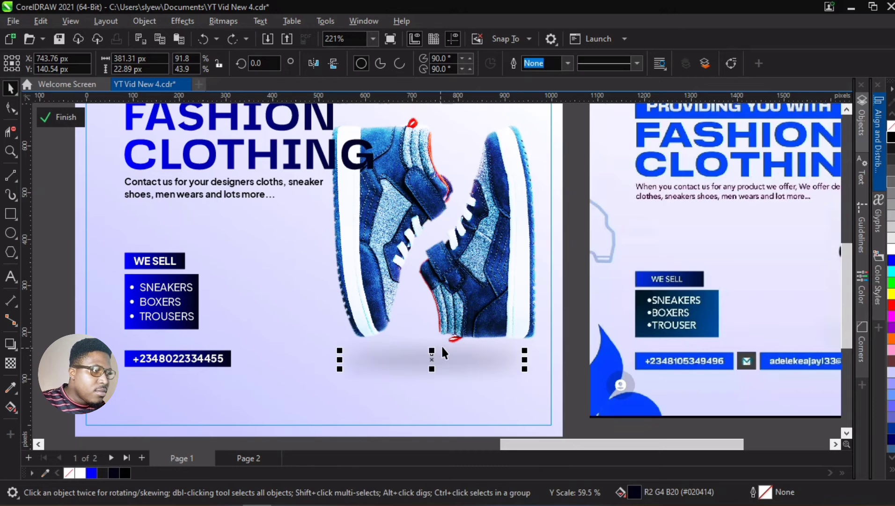
click(193, 21)
mouse_move(222, 101)
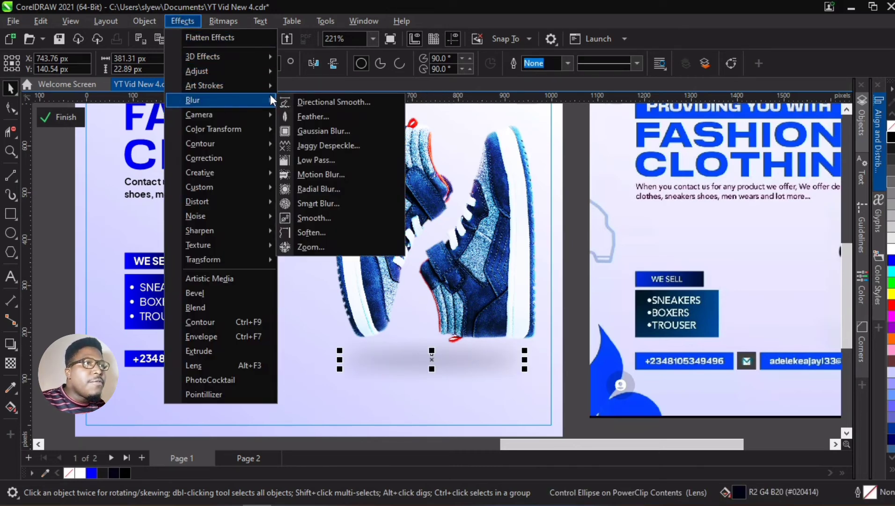
click(322, 132)
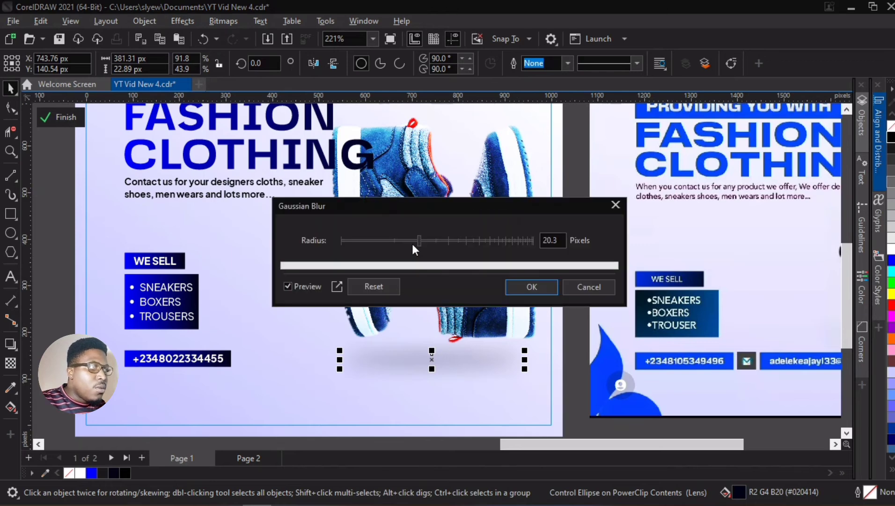
drag(413, 244, 396, 241)
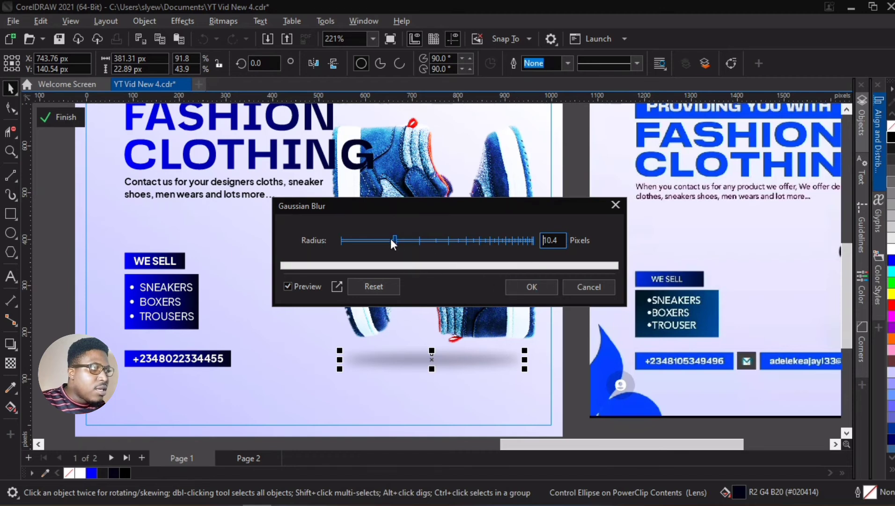
click(390, 240)
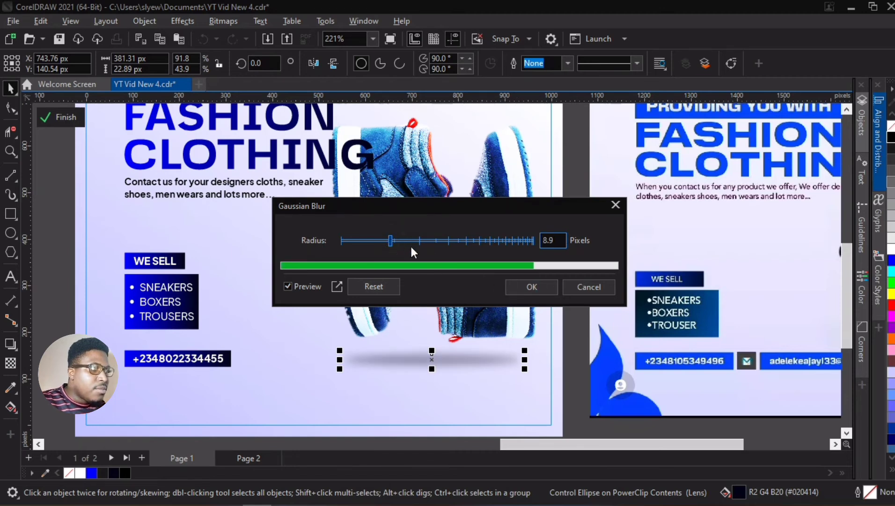
click(385, 240)
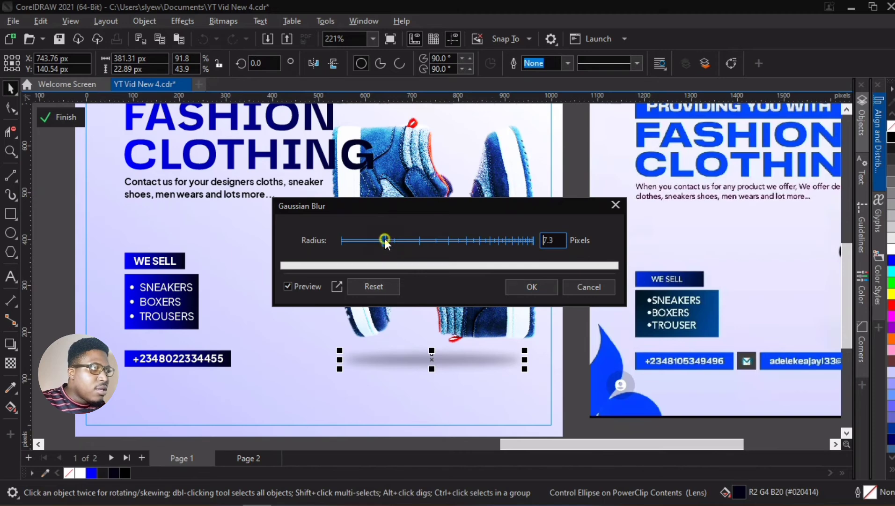
click(531, 287)
Set the shadow ellipse's transparency to 70 and deselect it.
scroll(459, 303, down, 4)
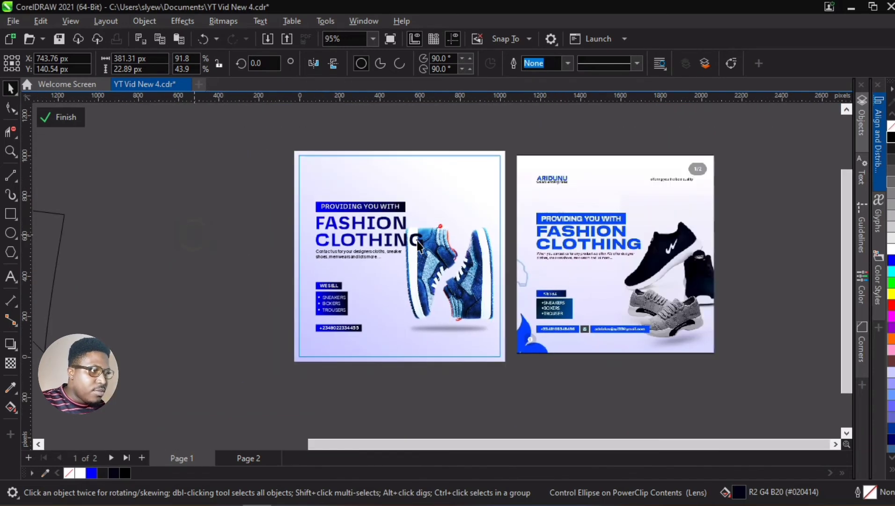
scroll(440, 268, up, 2)
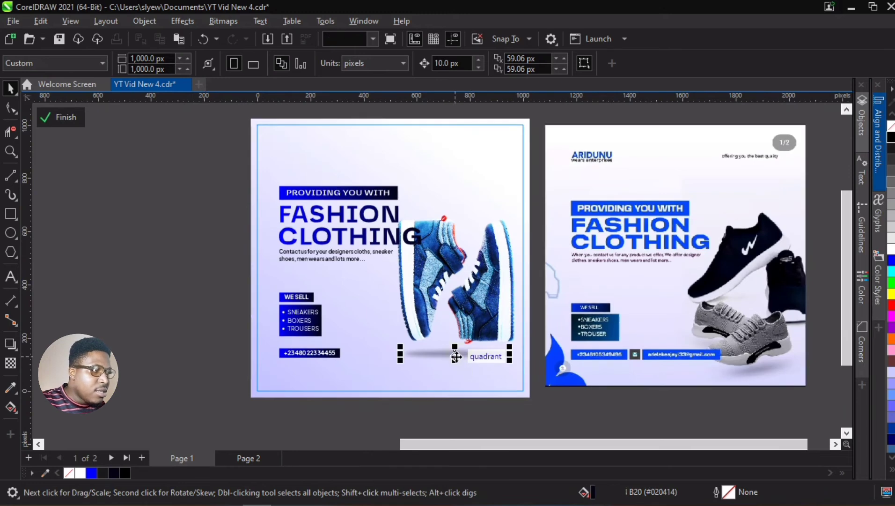
scroll(456, 357, up, 3)
click(10, 362)
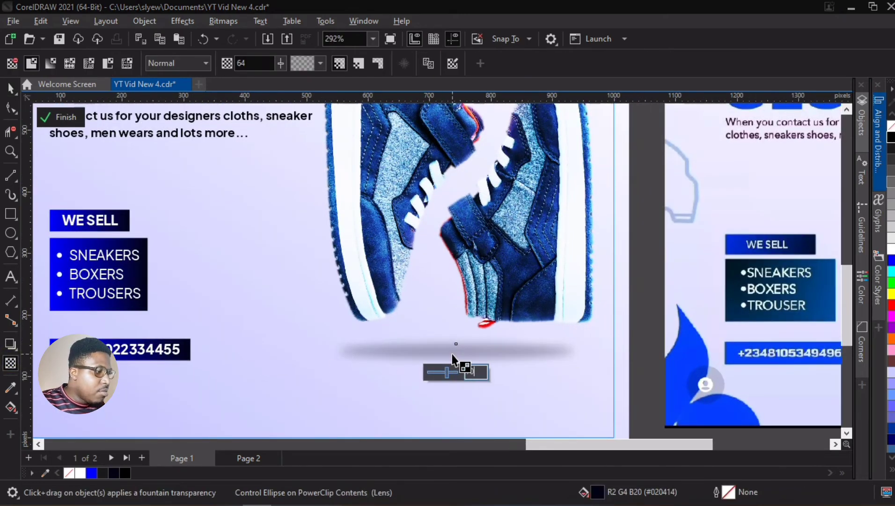
key(Return)
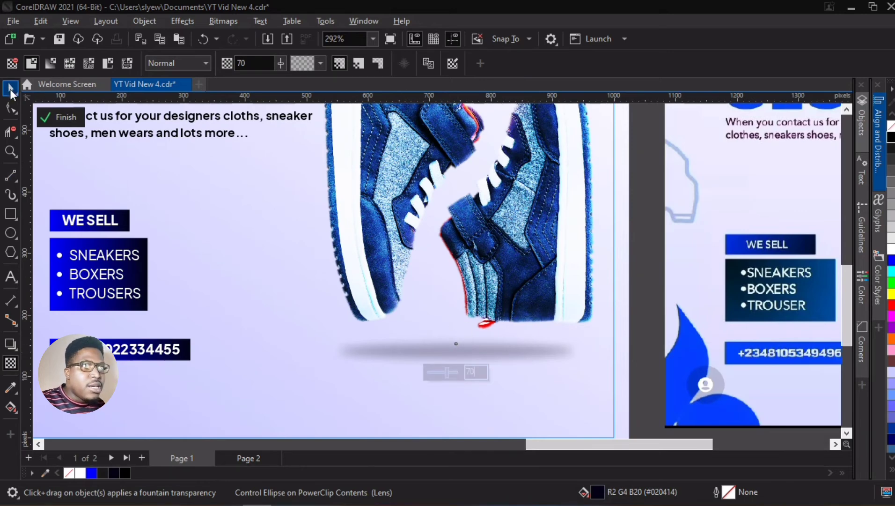
key(space)
scroll(478, 321, down, 3)
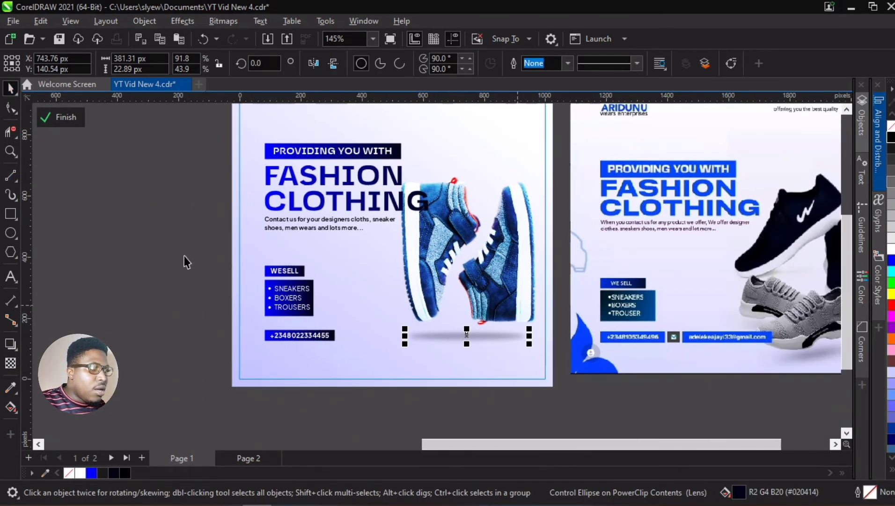
click(162, 246)
Group the shoes with their shadow and move the group down to Y 411.78 px.
scroll(451, 308, down, 4)
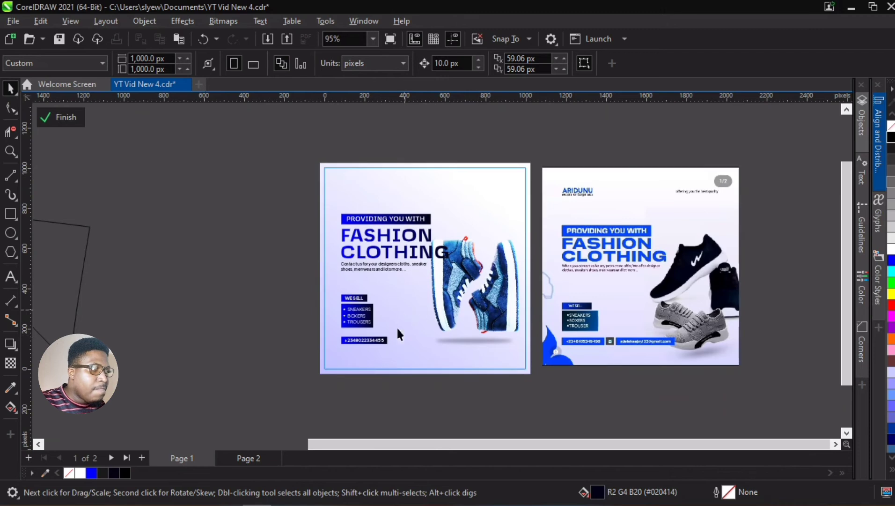
click(448, 276)
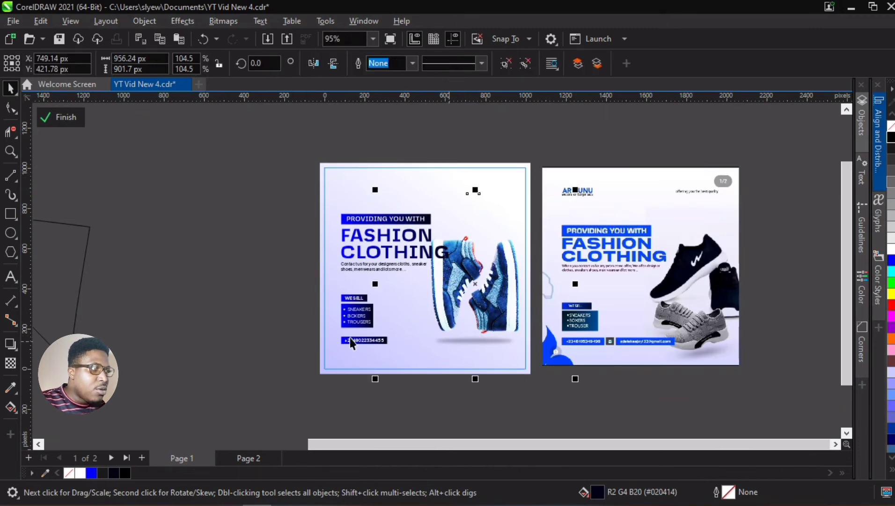
drag(419, 388, 521, 305)
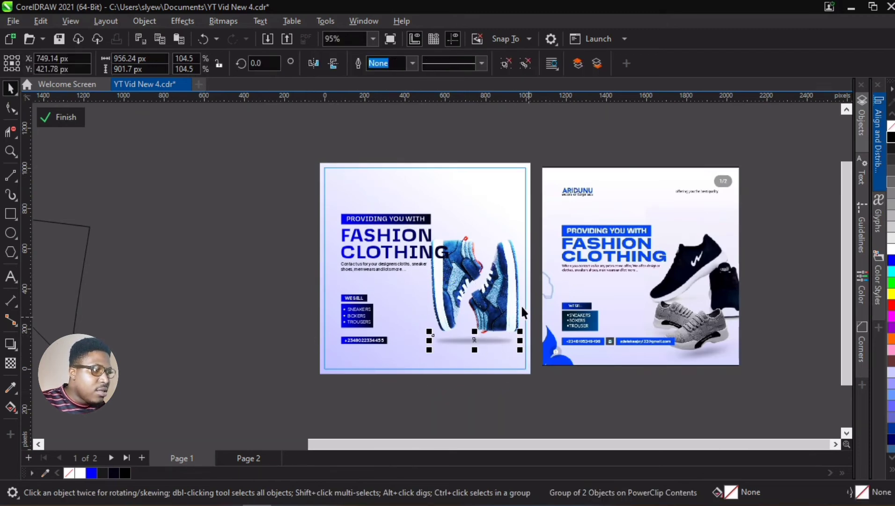
click(495, 288)
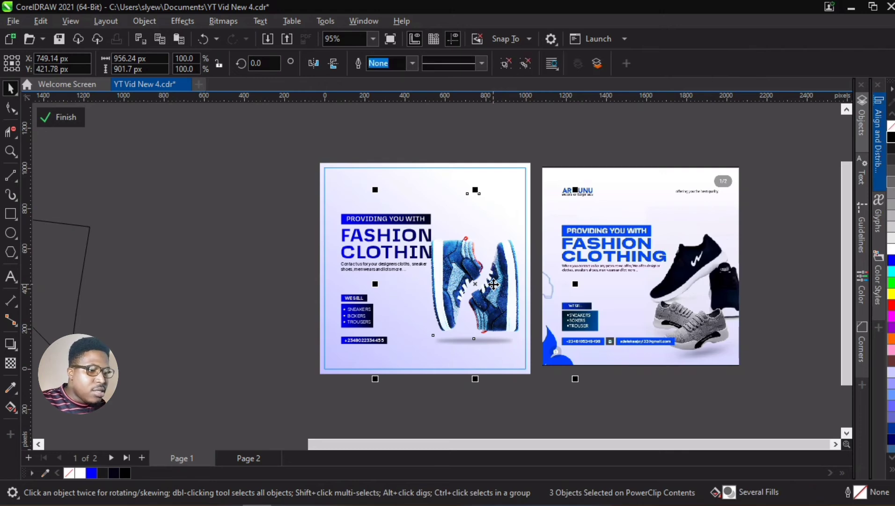
key(Down)
key(Down)
key(Down)
key(Up)
key(Up)
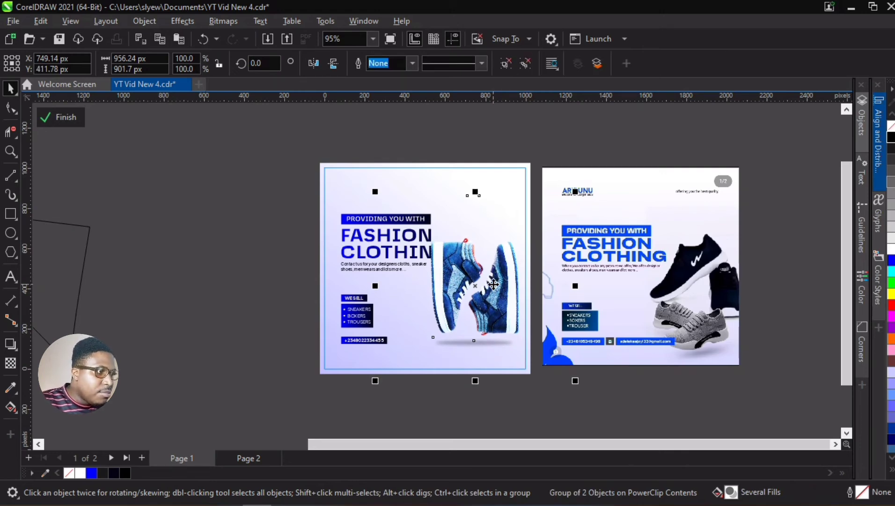
Bring the FASHION CLOTHING headline in front of the grouped shoes and shadow.
scroll(428, 236, up, 3)
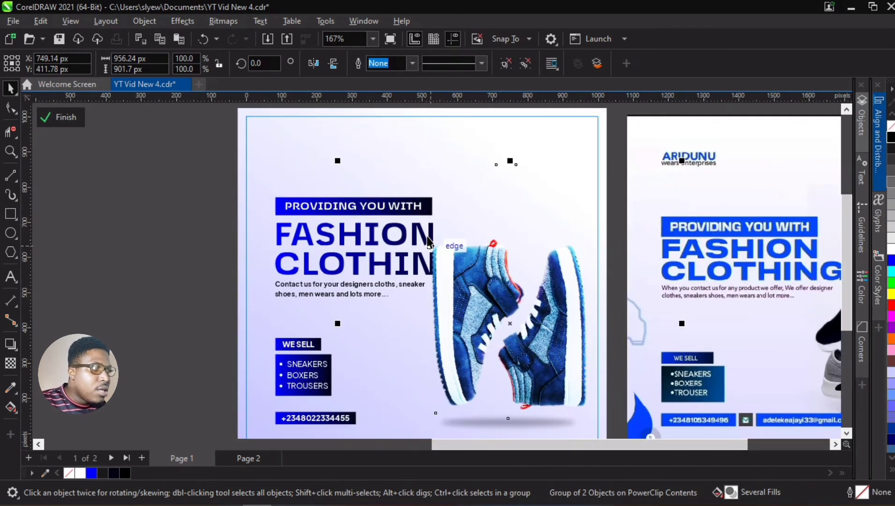
click(406, 230)
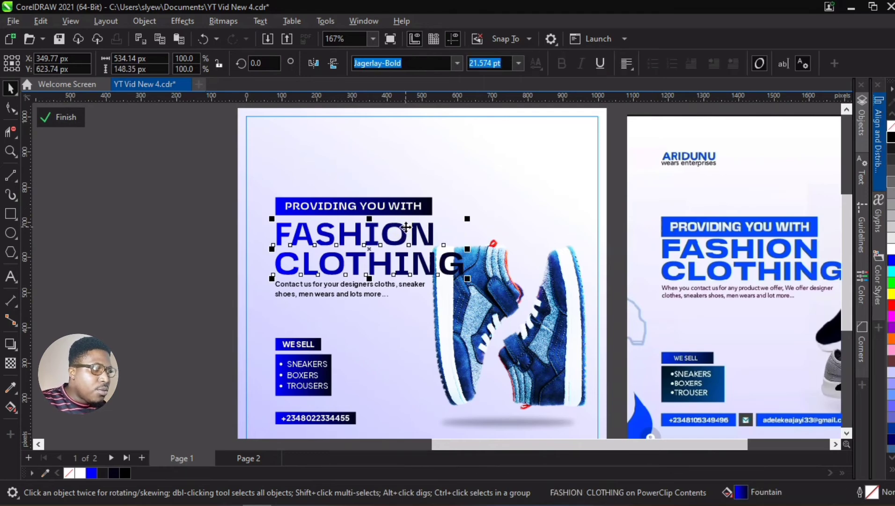
Shift all of the flyer's text and shoe artwork slightly up and left inside the margin guide, and group it.
click(173, 276)
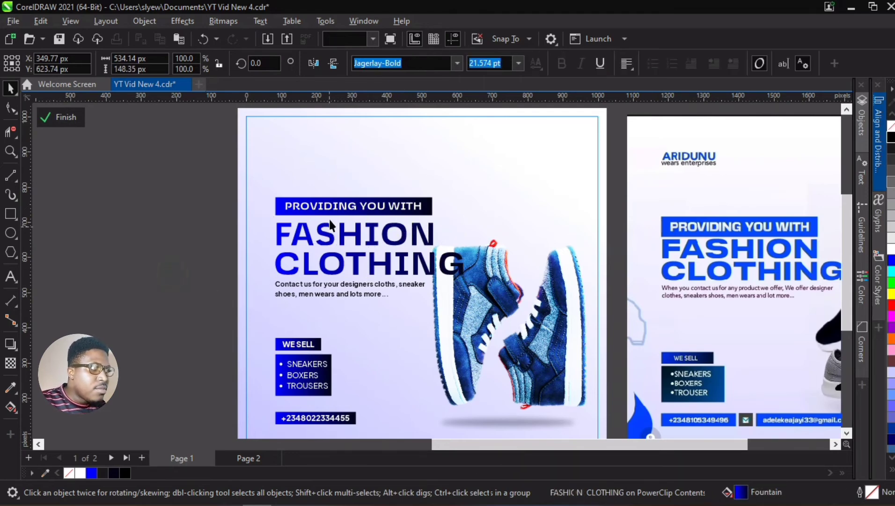
scroll(330, 218, down, 3)
drag(228, 179, 505, 372)
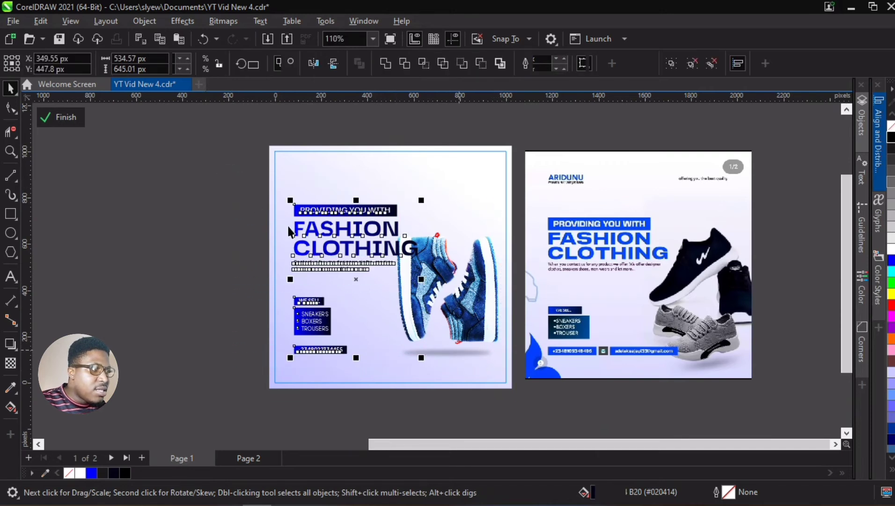
drag(218, 160, 522, 388)
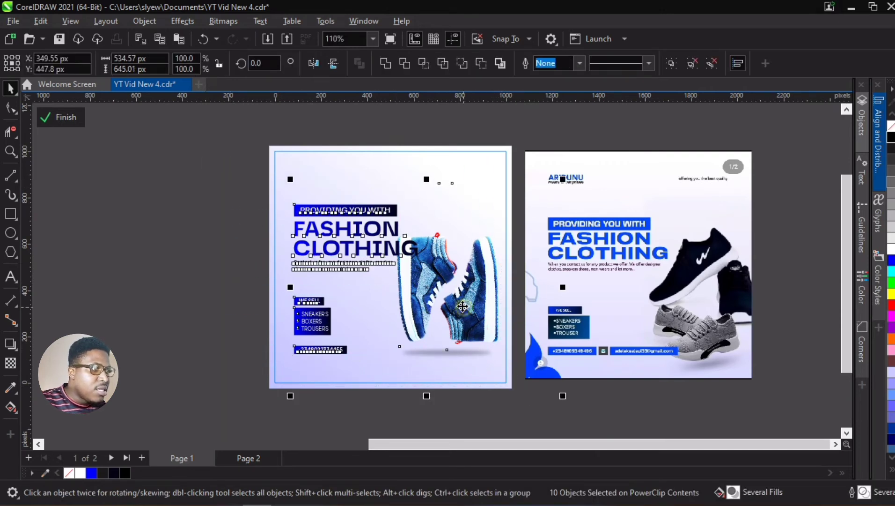
drag(286, 177, 283, 169)
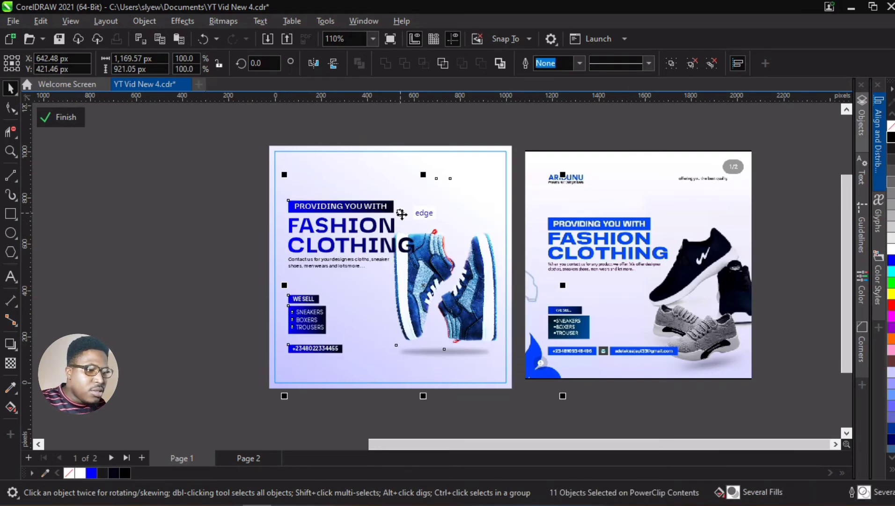
key(ctrl+g)
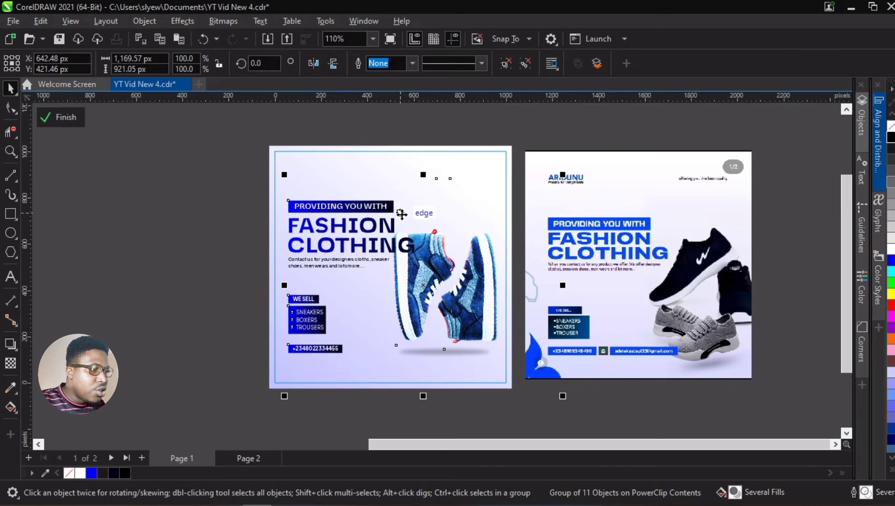
Try to centre the grouped content vertically on the flyer background.
shift+click(355, 167)
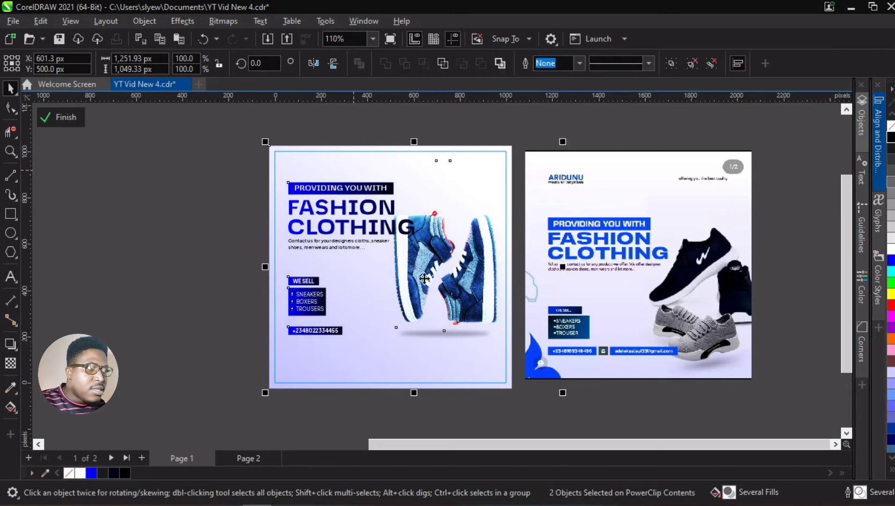
scroll(424, 281, down, 1)
scroll(353, 252, up, 1)
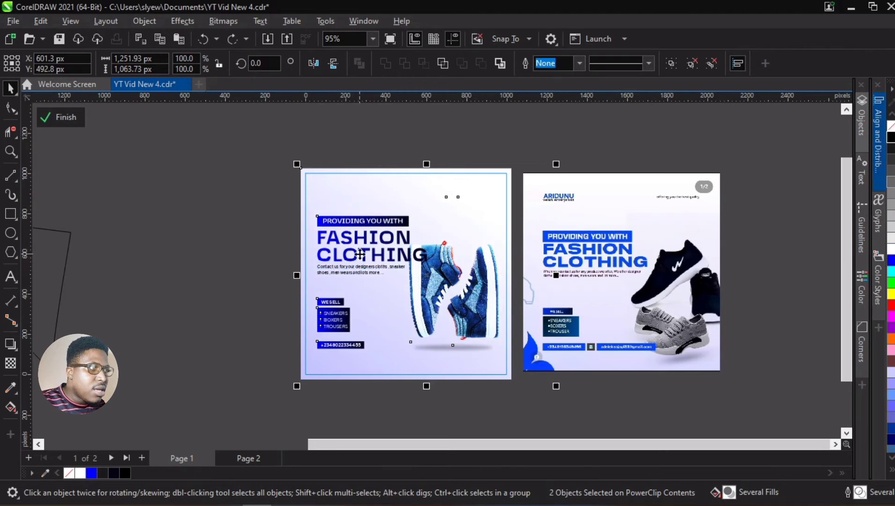
click(202, 243)
scroll(264, 183, up, 2)
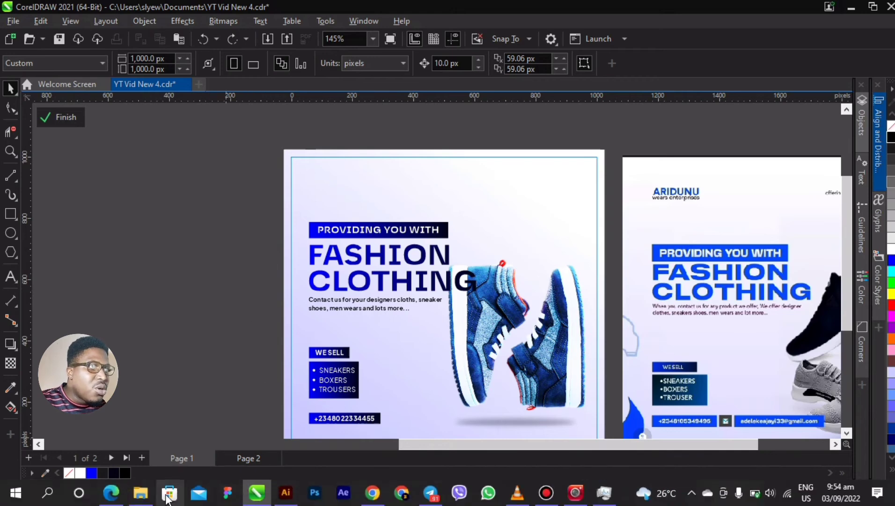
Bring in the mü logo, fill it with blue, and place it above the text block, aligned with the text's left edge.
click(141, 495)
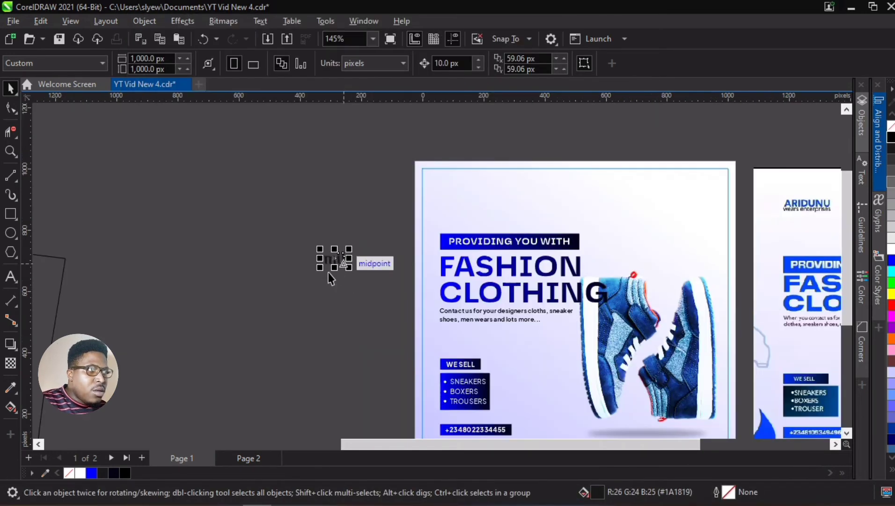
scroll(328, 265, up, 1)
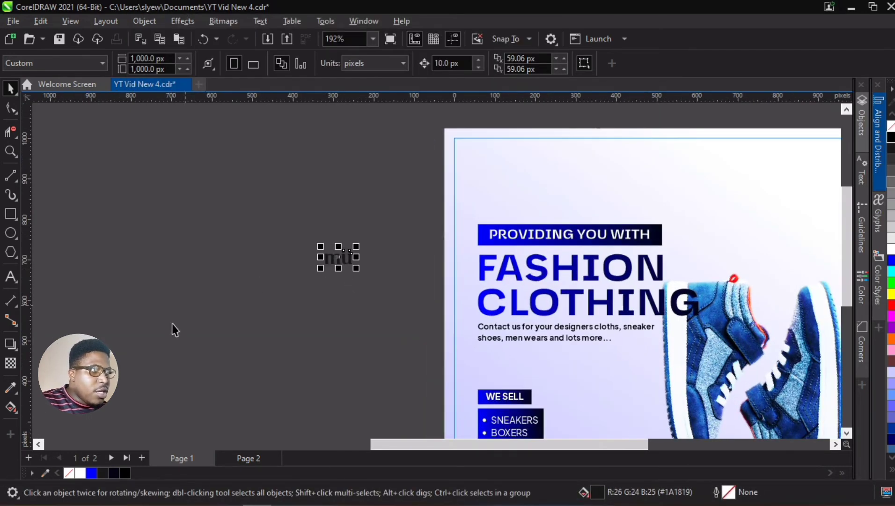
click(113, 471)
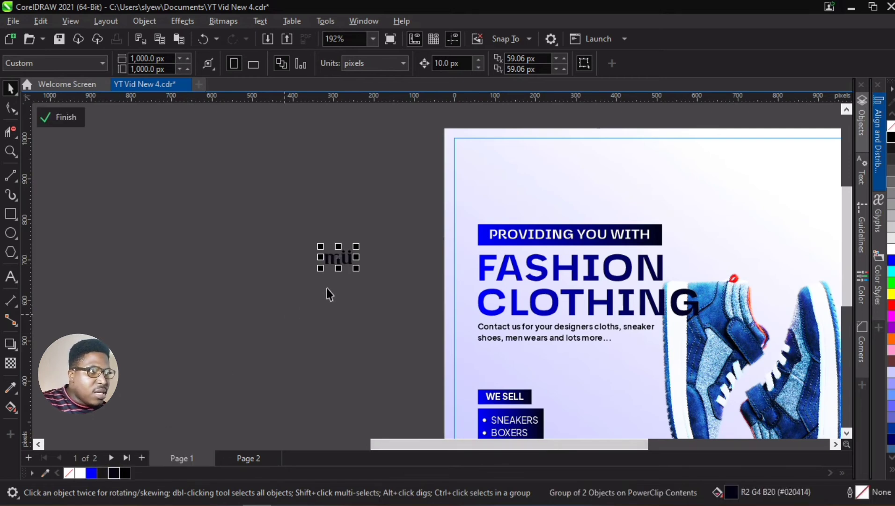
drag(338, 257, 499, 176)
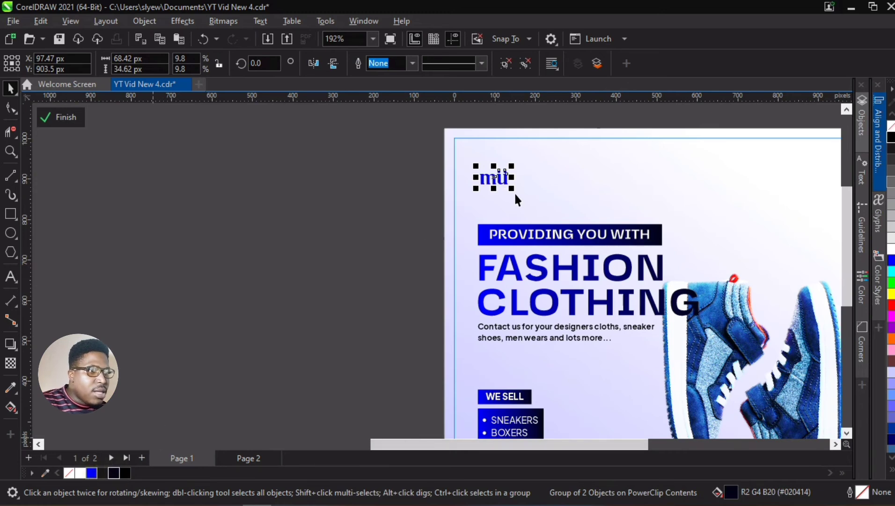
shift+click(502, 228)
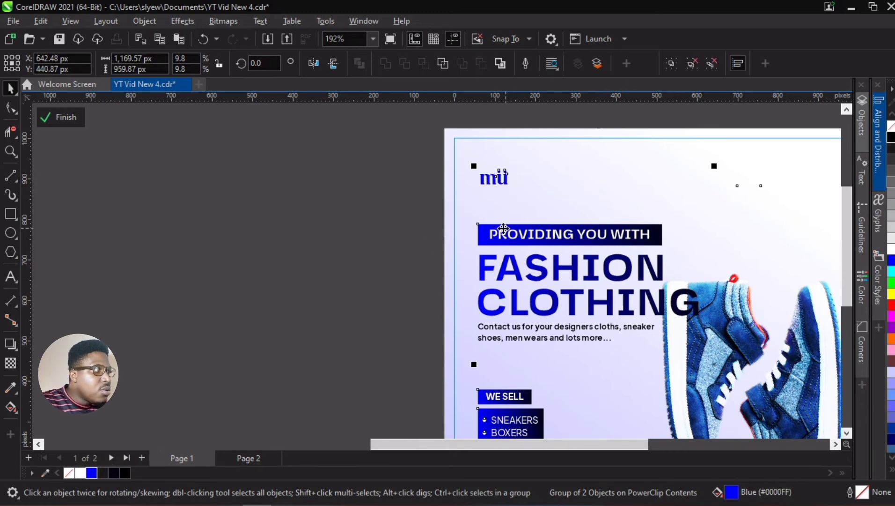
click(330, 232)
Ungroup the flyer content and place a copy of the shoes with their shadow on the empty workspace beside the flyer.
scroll(233, 242, down, 3)
scroll(516, 255, down, 2)
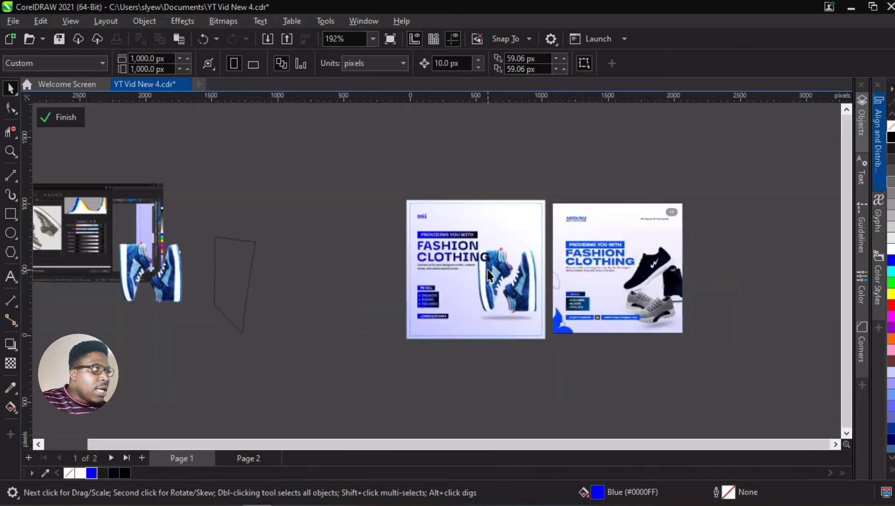
click(488, 270)
scroll(498, 279, up, 3)
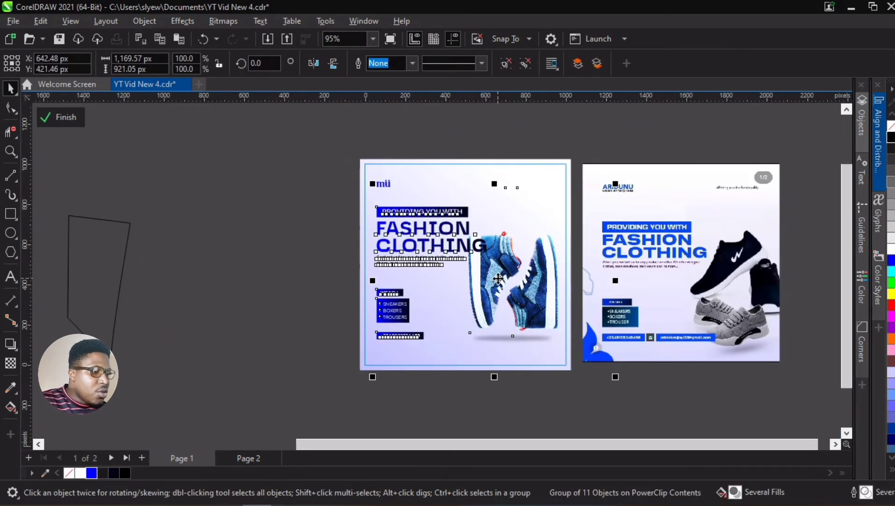
key(ctrl+u)
drag(508, 267, 264, 245)
Delete the shadow ellipse beneath the copied shoes and select the remaining shoe image.
drag(268, 316, 269, 317)
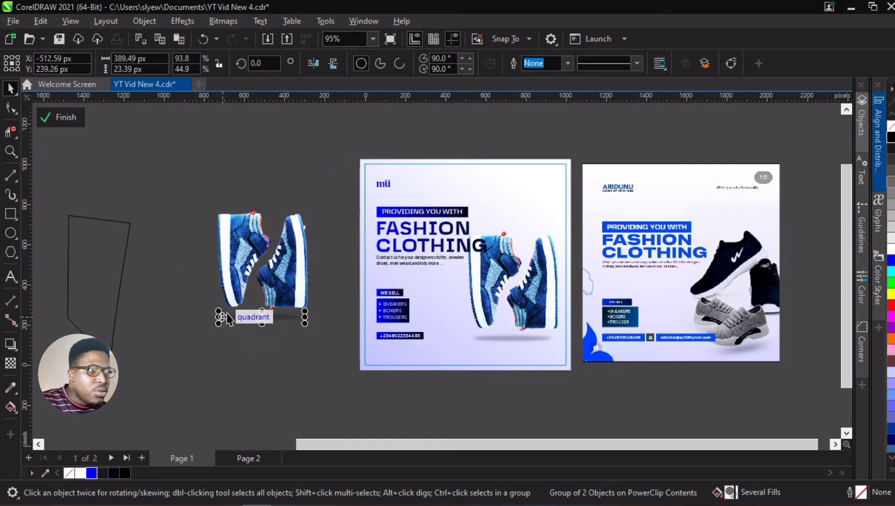
key(Delete)
click(235, 265)
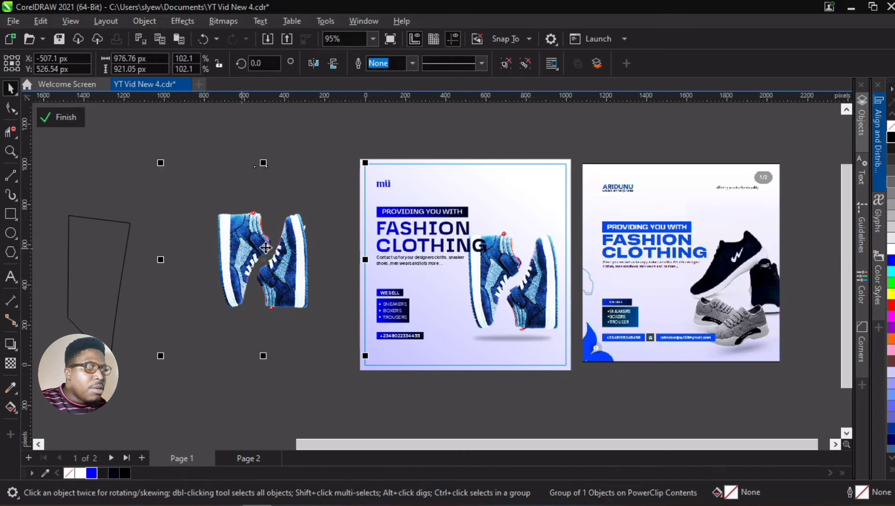
Crop the copied shoes' oversized frame to an area of about 532 × 592 px around the shoes.
scroll(292, 204, down, 2)
scroll(202, 235, up, 3)
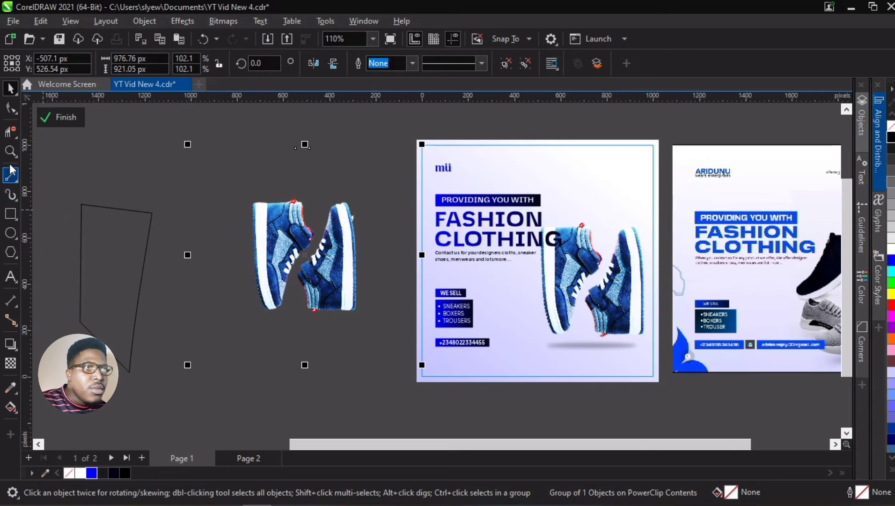
click(10, 134)
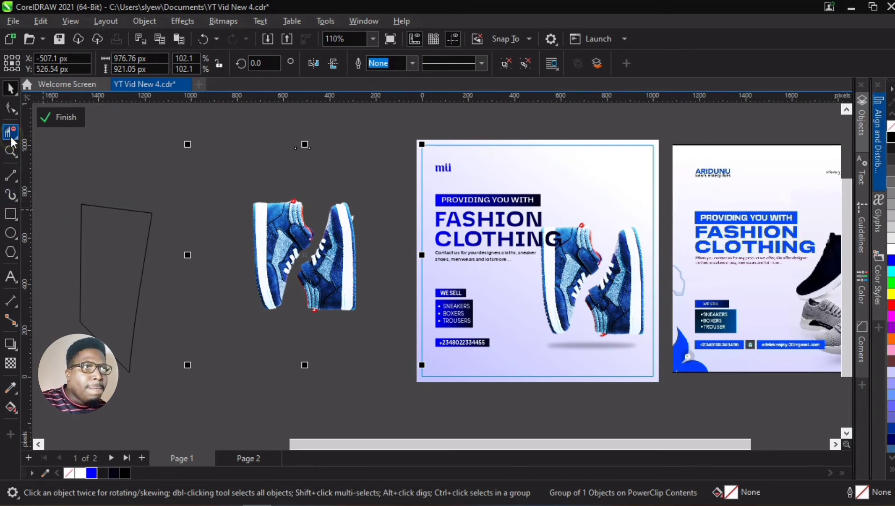
click(60, 133)
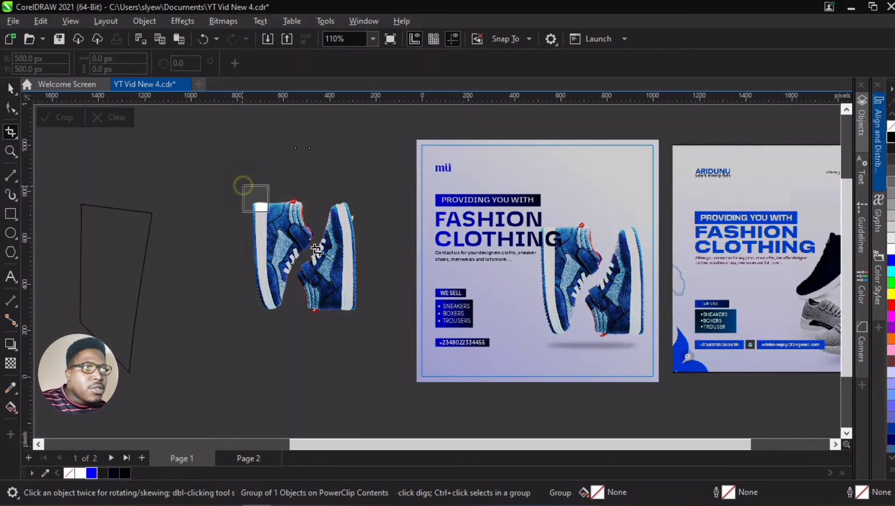
drag(243, 185, 368, 324)
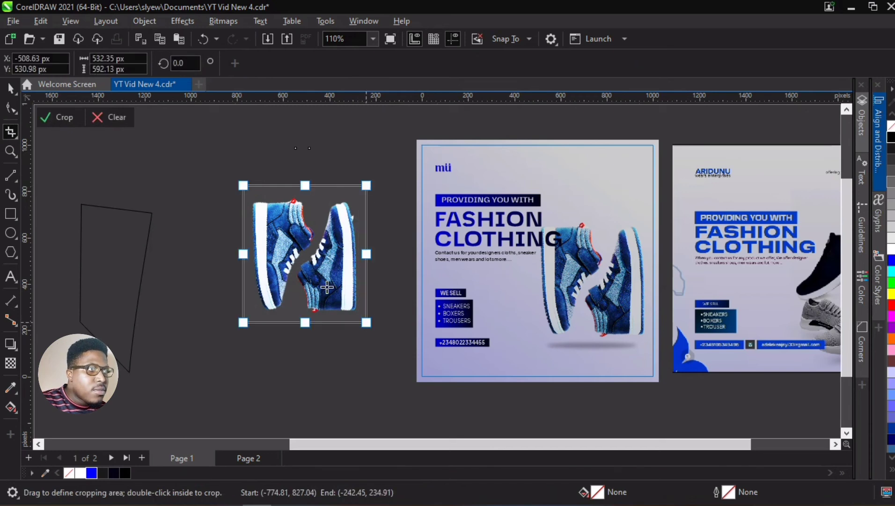
double_click(321, 277)
key(space)
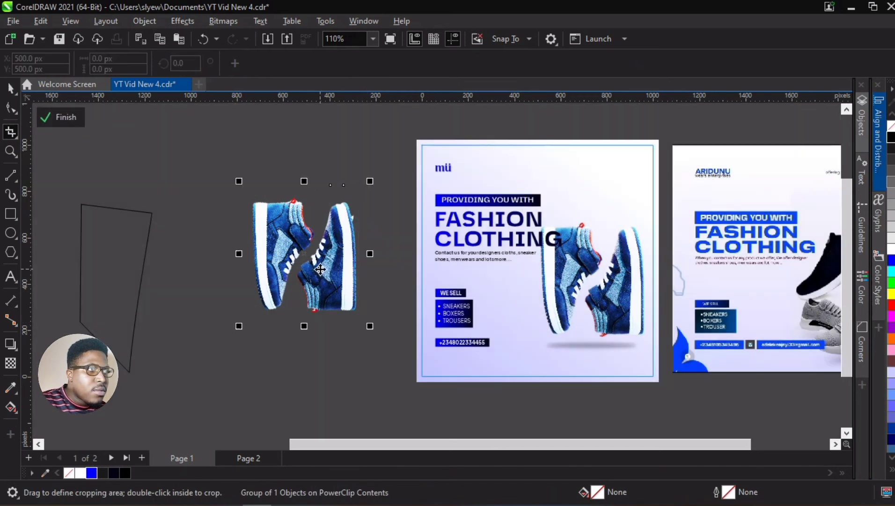
click(329, 265)
click(330, 266)
Crop the copied shoes more tightly, to about 475 × 527 px.
scroll(330, 254, up, 3)
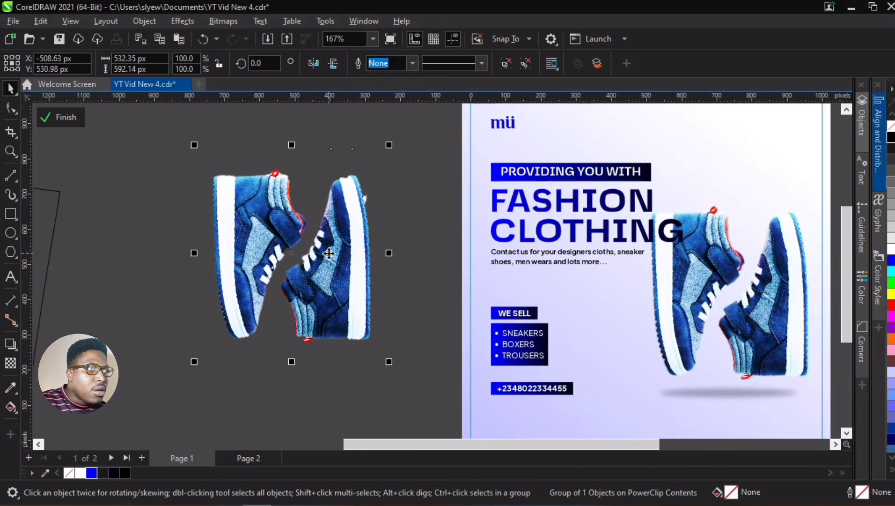
scroll(330, 254, down, 2)
click(339, 253)
scroll(338, 253, down, 2)
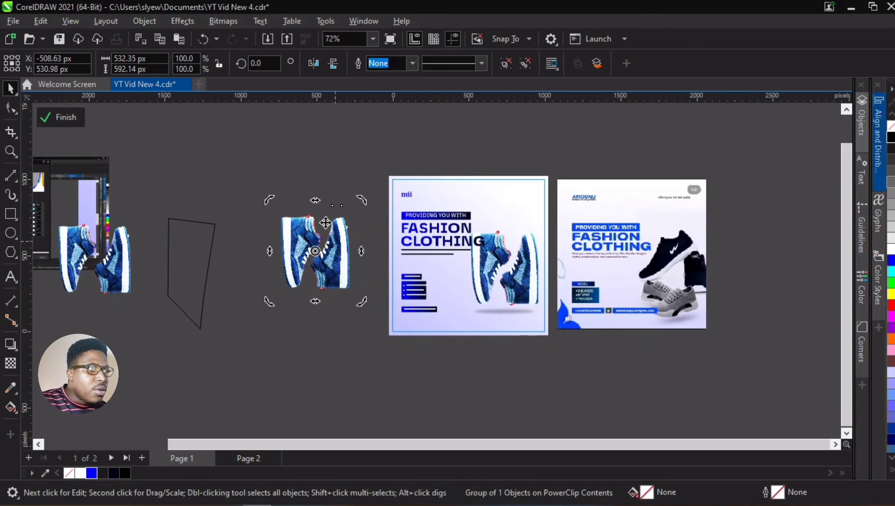
scroll(318, 220, up, 2)
scroll(290, 235, up, 1)
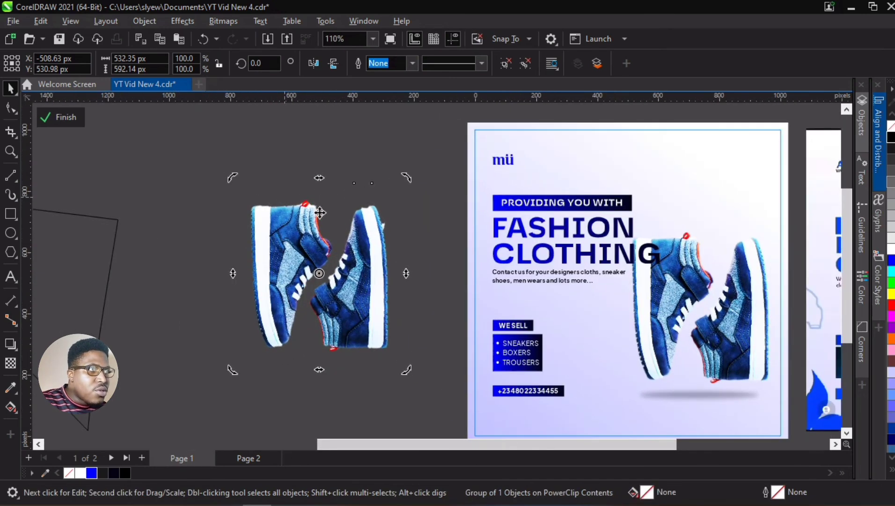
click(10, 132)
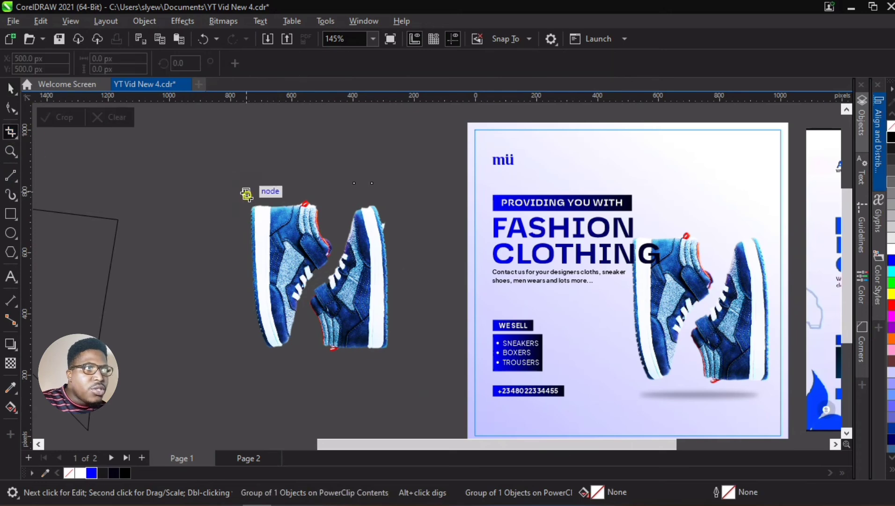
drag(246, 192, 392, 360)
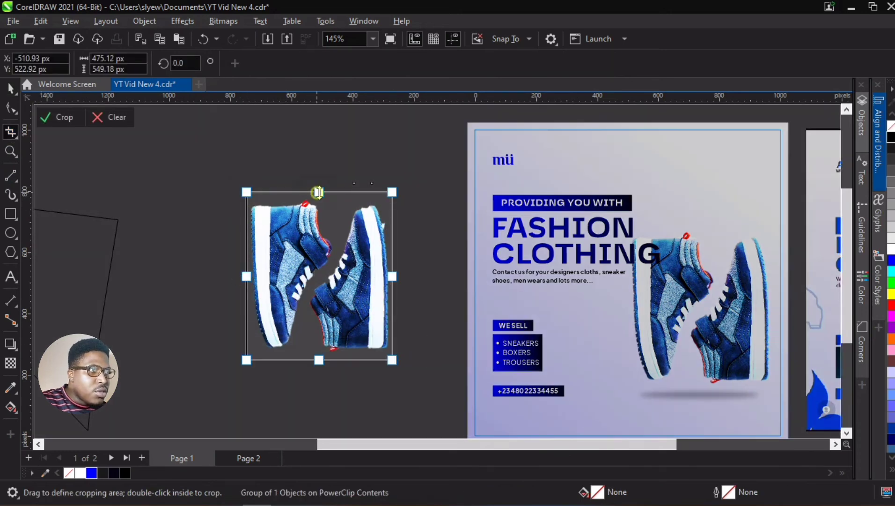
drag(319, 192, 326, 194)
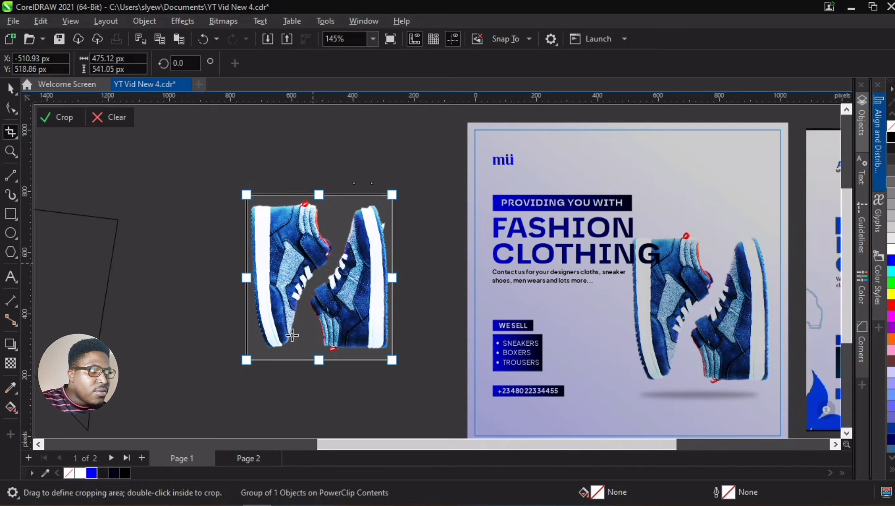
drag(319, 360, 310, 354)
double_click(333, 295)
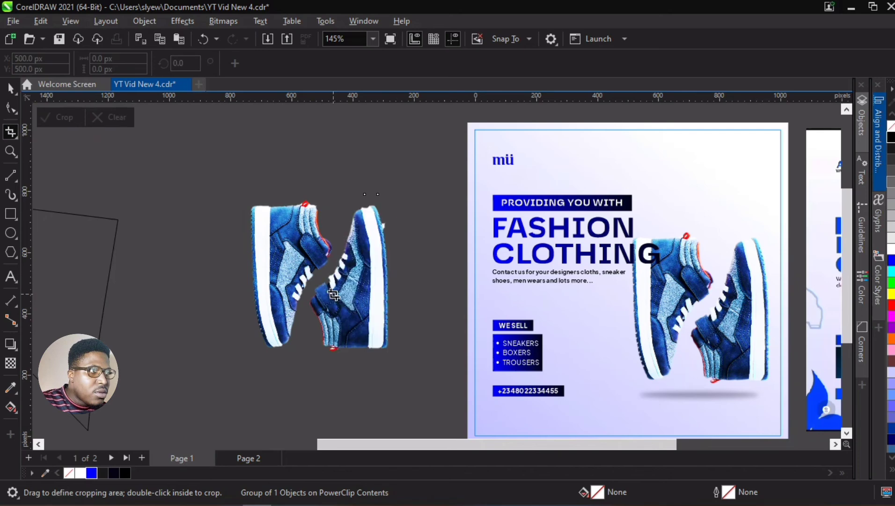
scroll(333, 297, down, 2)
key(space)
scroll(360, 308, up, 2)
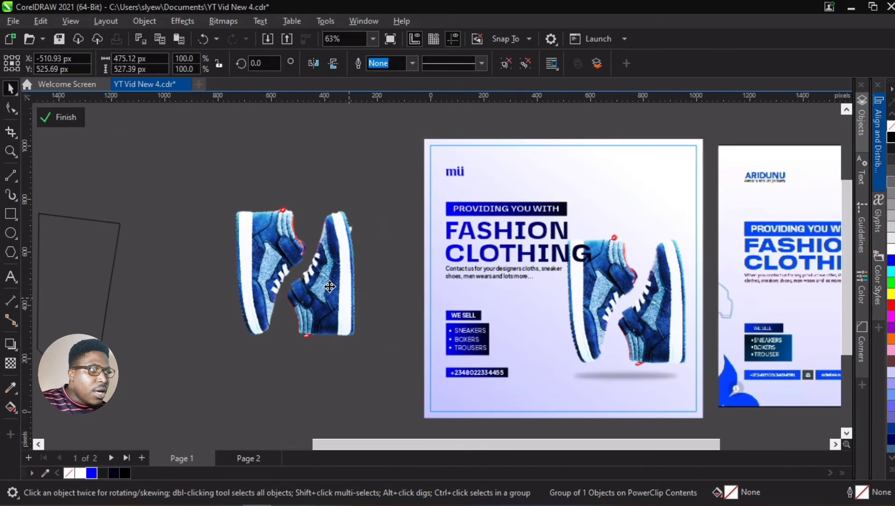
Move the cropped shoes copy exactly over the original shoes on the flyer, at X 737.31 px, Y 423.4 px.
click(324, 301)
scroll(324, 301, down, 1)
drag(322, 282, 340, 286)
scroll(350, 288, up, 1)
click(594, 299)
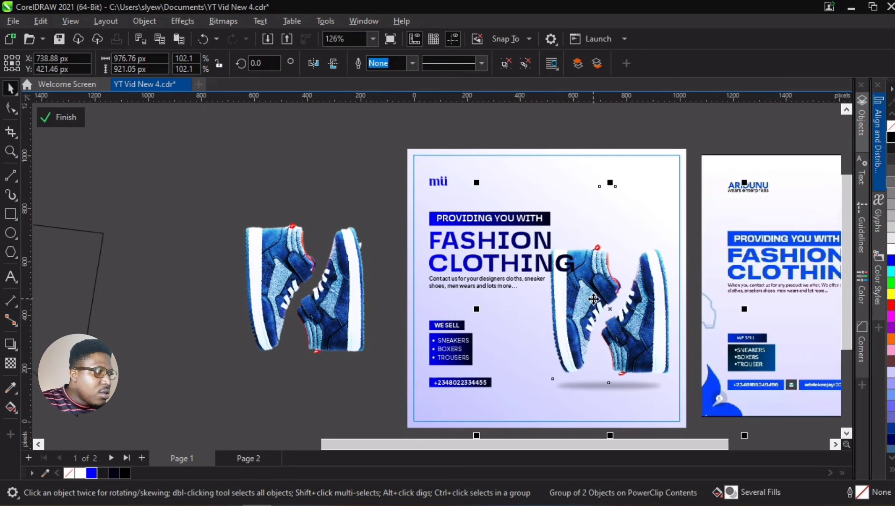
drag(363, 266, 657, 283)
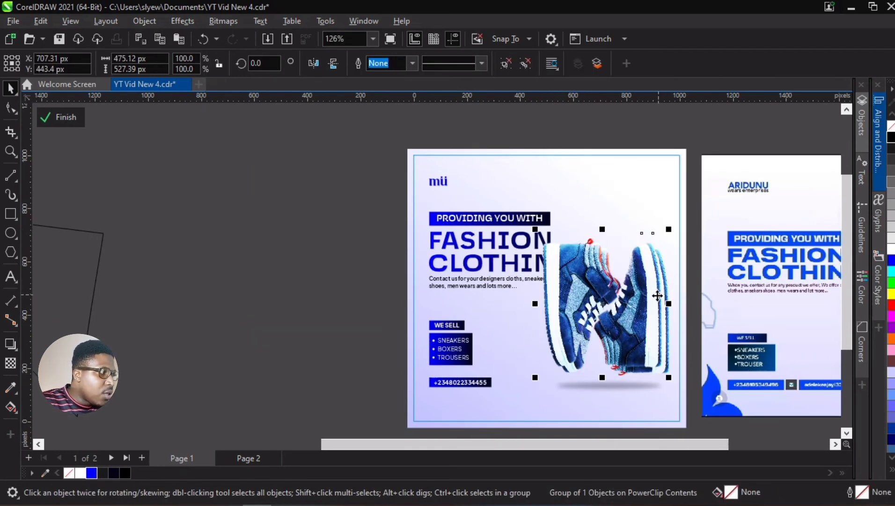
key(Right)
key(Right)
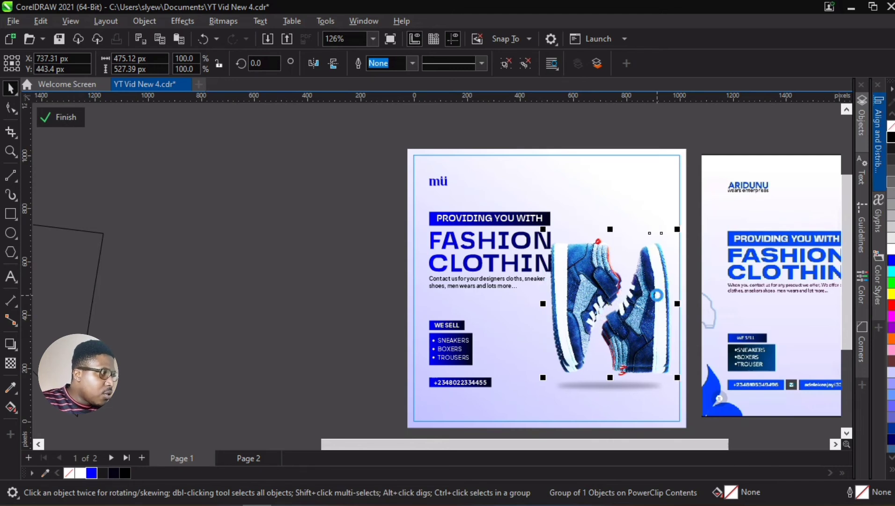
key(Down)
key(Down)
Replace the two original shoe images on the flyer with the cropped shoes copy at the same position.
key(ctrl+x)
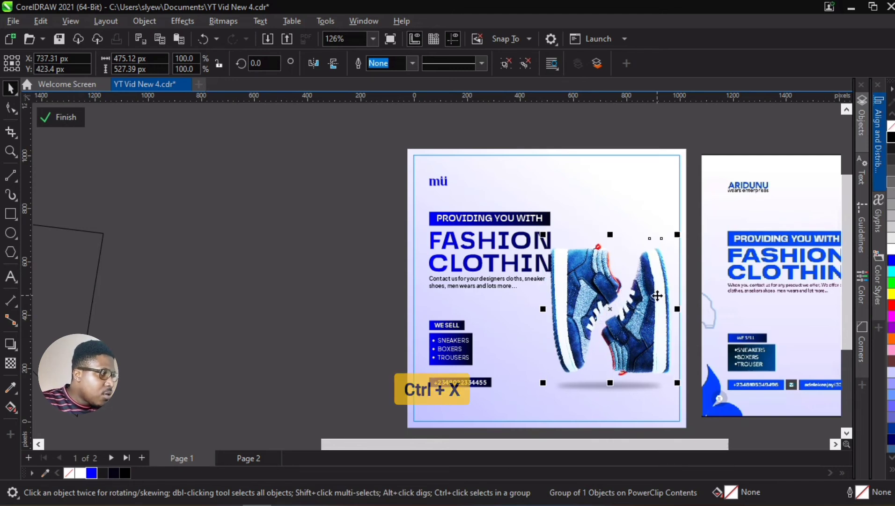
click(655, 290)
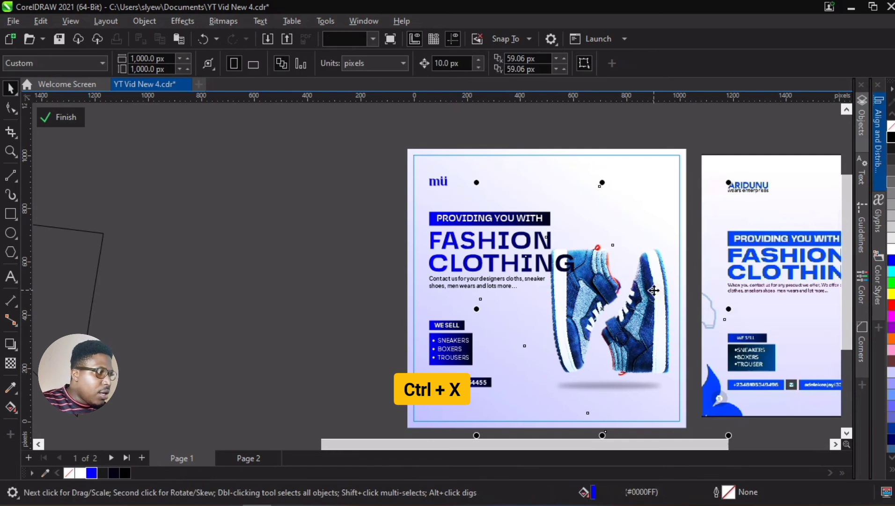
key(Delete)
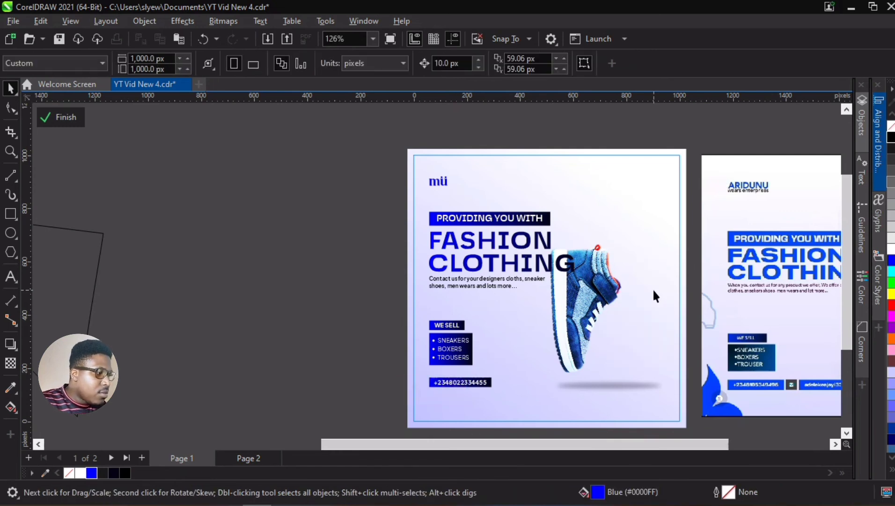
click(579, 293)
key(Delete)
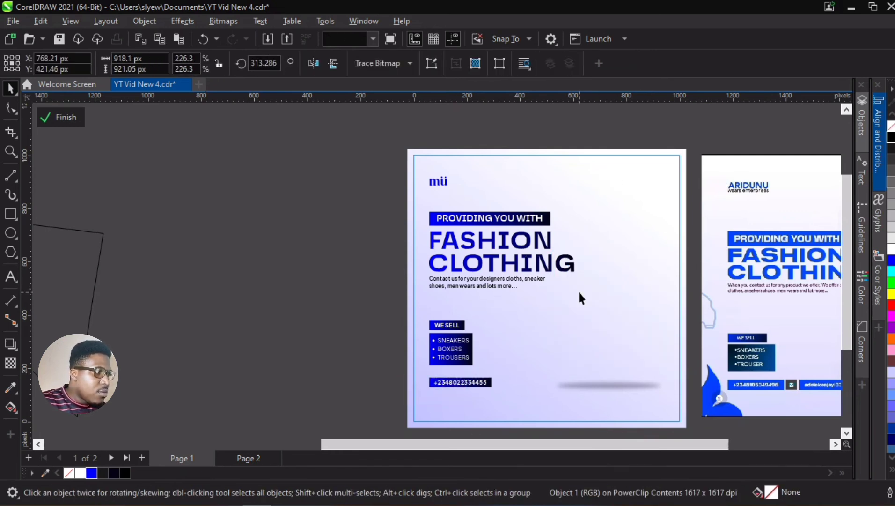
key(ctrl+v)
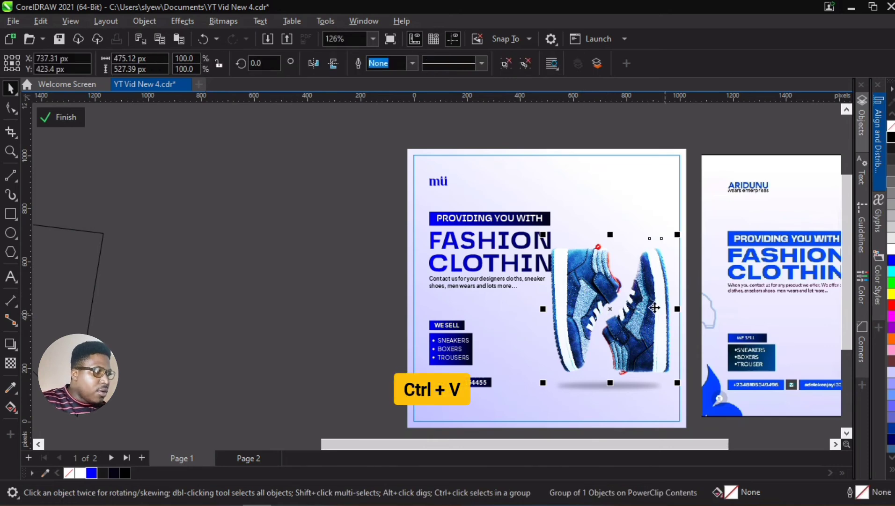
Duplicate the cropped shoes beside the flyer and apply a Motion Blur with distance 300 and direction 0 to the duplicate.
drag(607, 295, 347, 268)
click(184, 22)
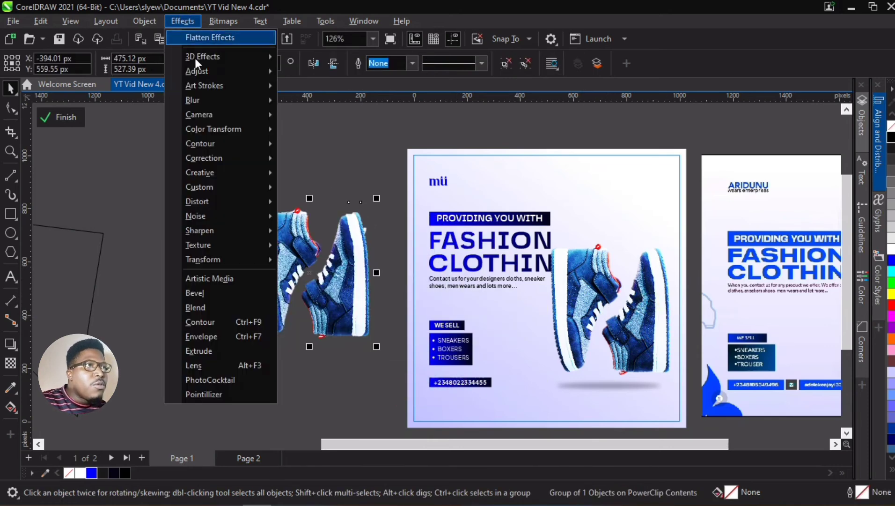
mouse_move(213, 100)
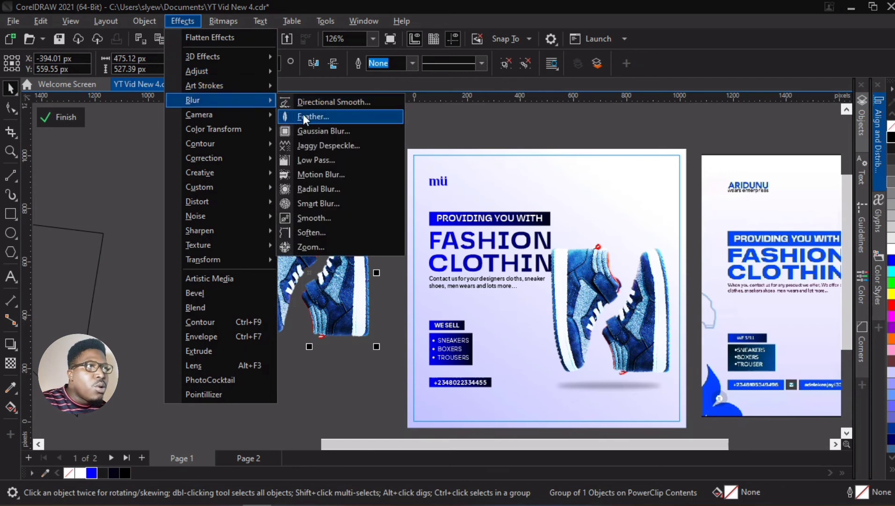
click(323, 174)
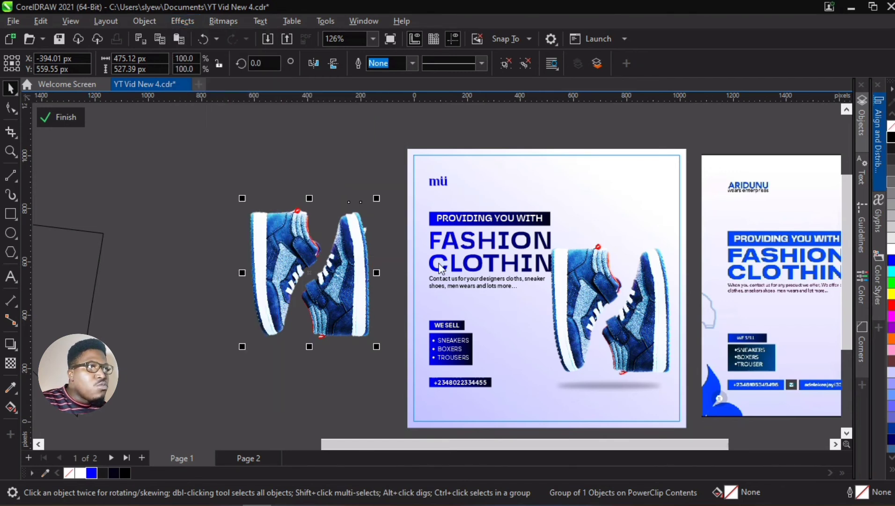
click(392, 265)
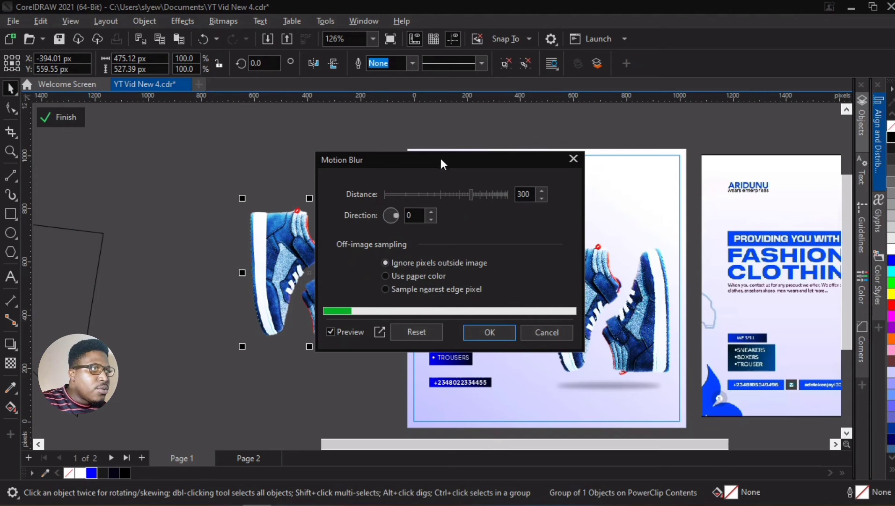
drag(440, 161, 527, 150)
key(Return)
Place a blurred shoes copy in the flyer's upper-right corner, scaled to about 246 × 267 px and rotated to about 328.8°.
scroll(455, 238, down, 2)
click(563, 220)
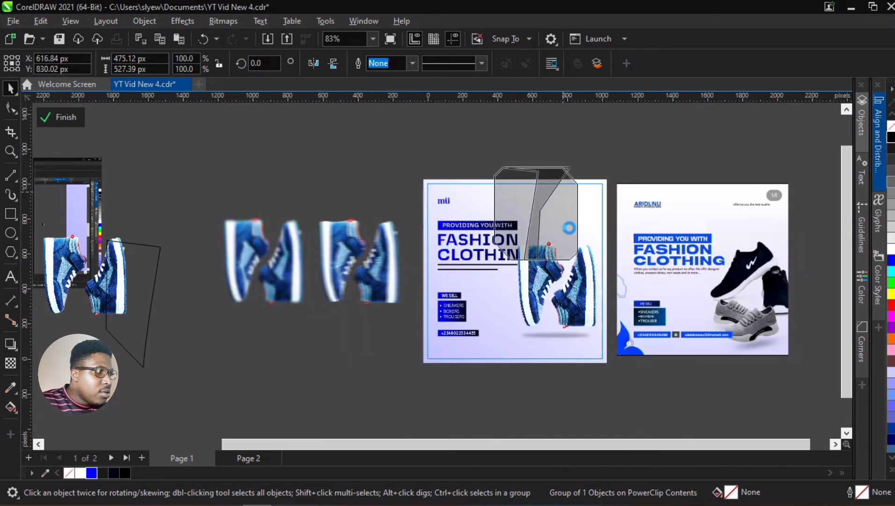
scroll(522, 256, up, 1)
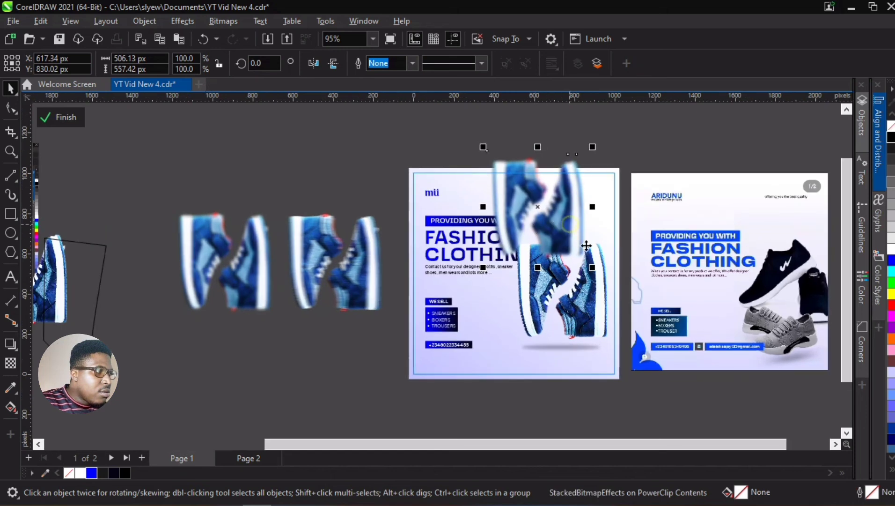
click(544, 229)
drag(597, 274, 549, 264)
drag(605, 134, 613, 181)
drag(541, 208, 602, 189)
scroll(624, 199, up, 3)
Set the Gaussian Blur of the small rotated shoes to a radius of 3.5 pixels.
click(188, 22)
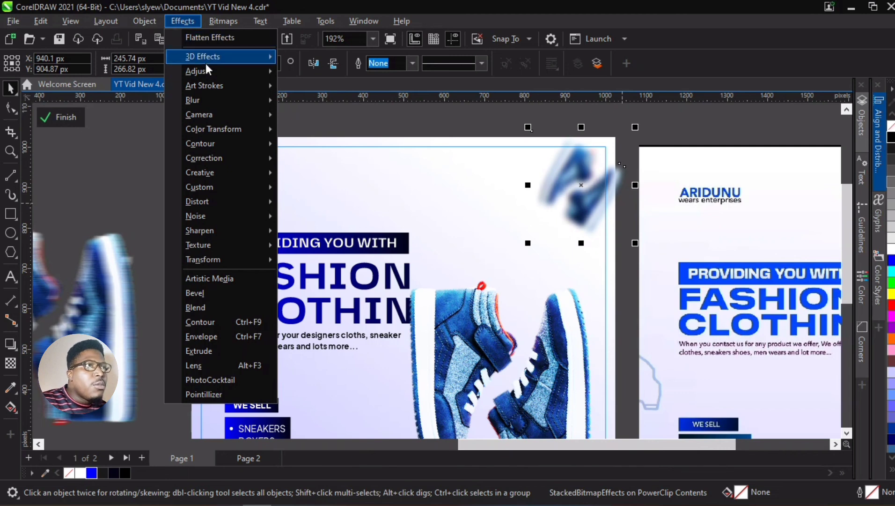
mouse_move(262, 101)
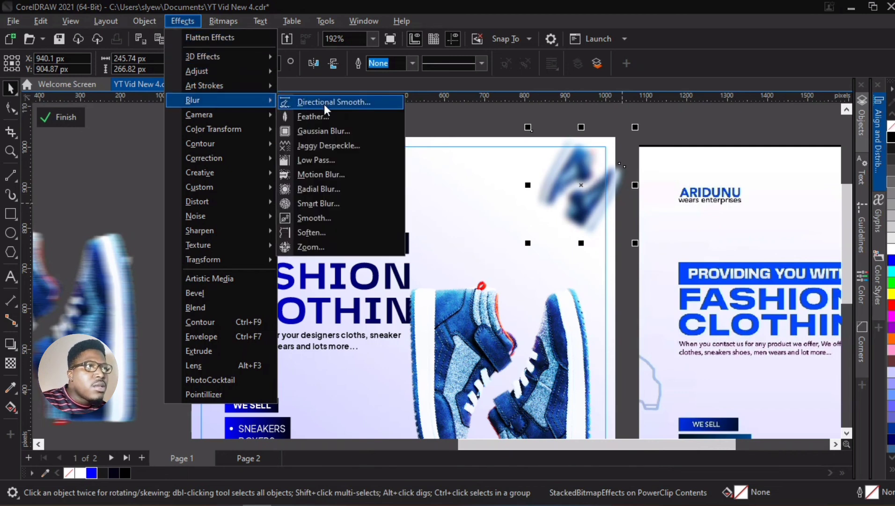
click(335, 130)
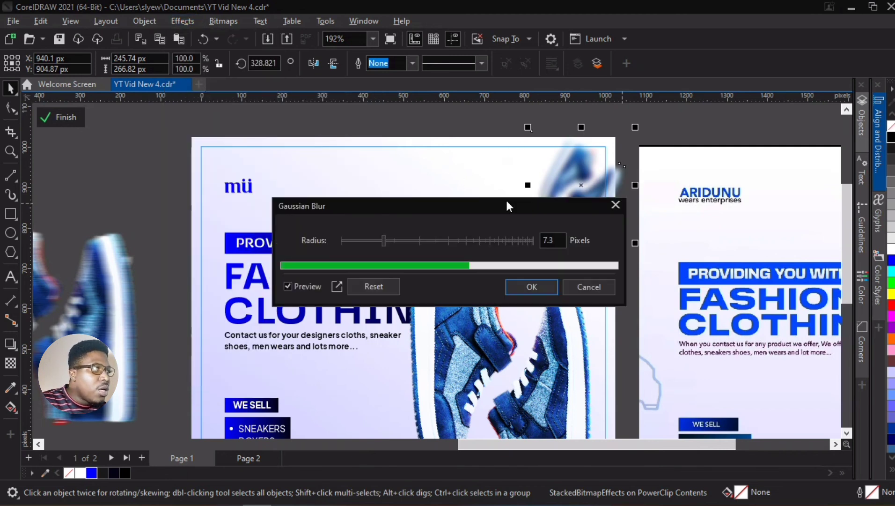
drag(506, 198, 344, 203)
click(262, 241)
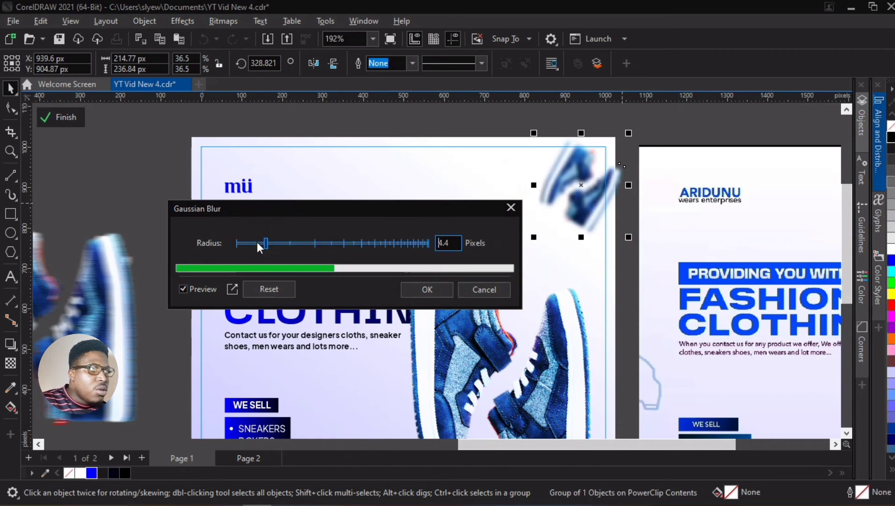
click(257, 241)
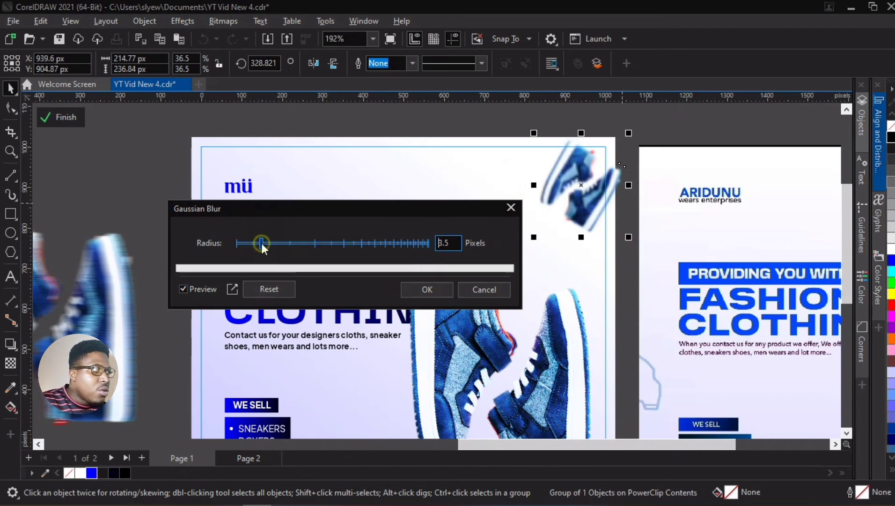
click(428, 286)
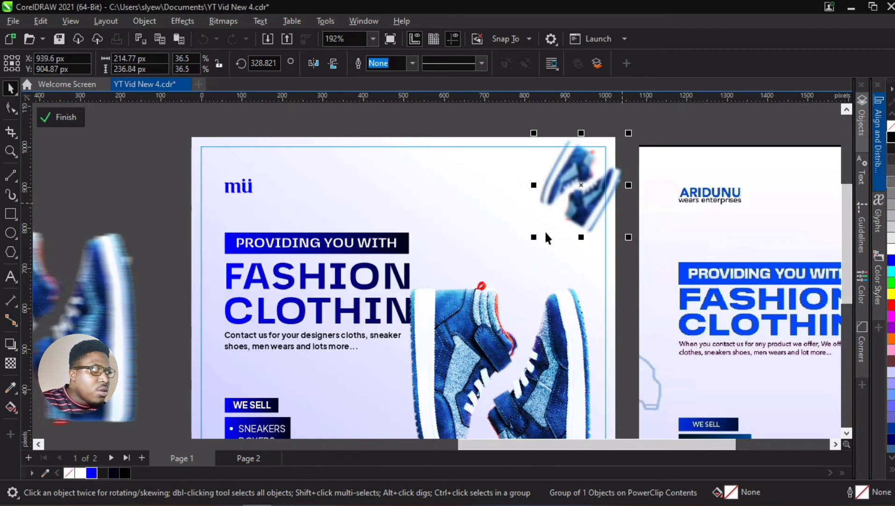
Shrink the small blurred shoes toward the flyer's corner to about 170 × 187 px and finish editing the flyer's contents.
drag(534, 237, 581, 217)
scroll(546, 234, down, 3)
scroll(511, 274, down, 1)
scroll(521, 328, up, 2)
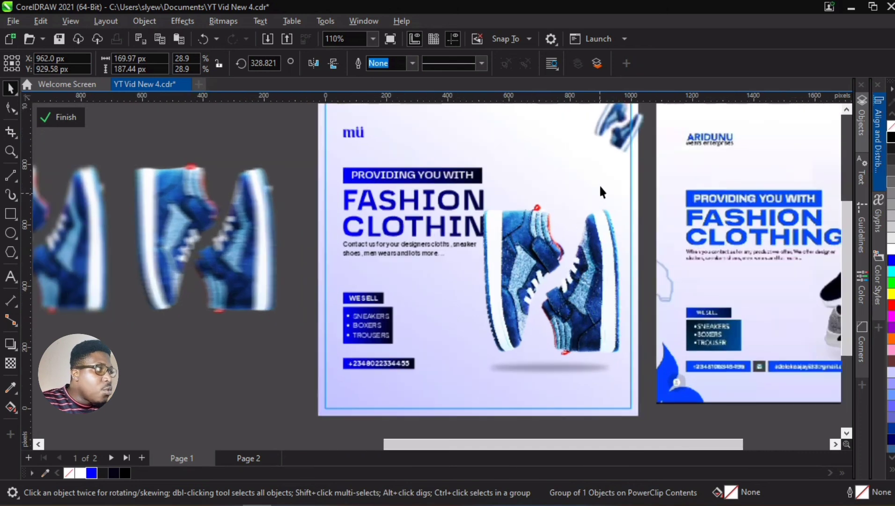
scroll(567, 244, down, 1)
scroll(566, 244, down, 2)
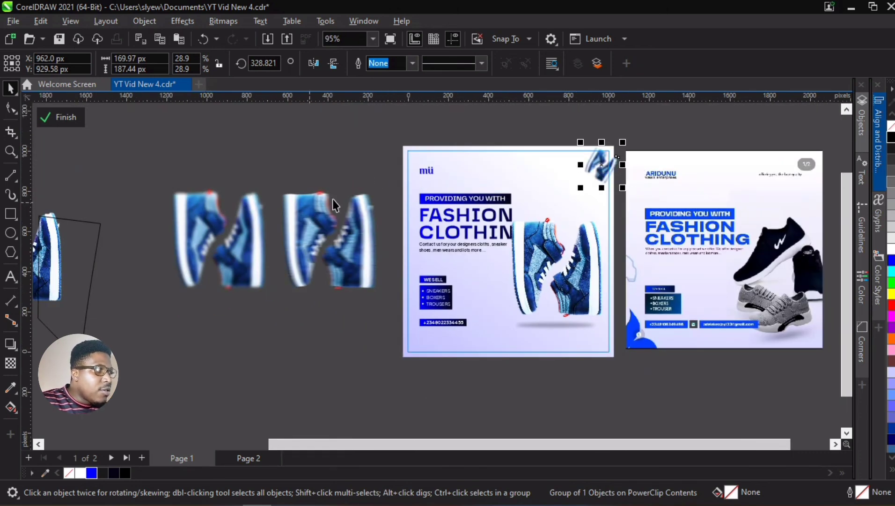
click(377, 168)
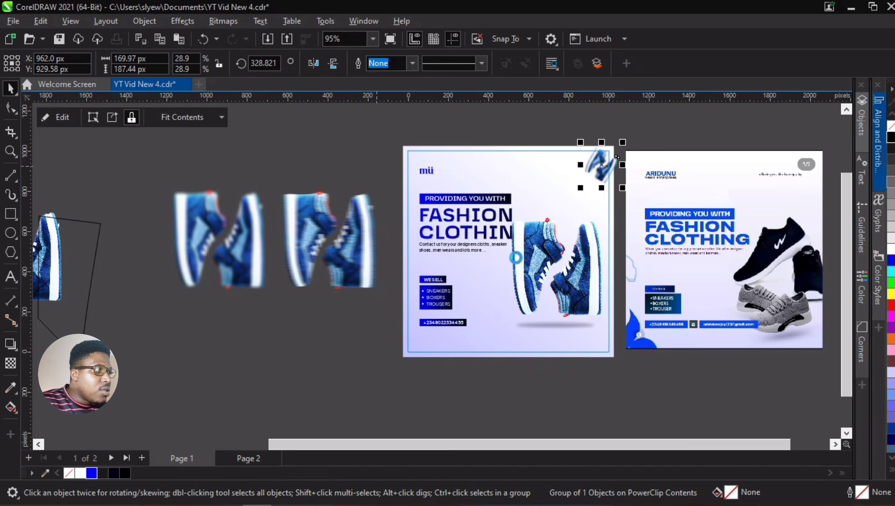
Bring the FASHION CLOTHING heading in front of the shoes within the flyer's contents and exit content editing.
double_click(513, 243)
scroll(515, 217, up, 5)
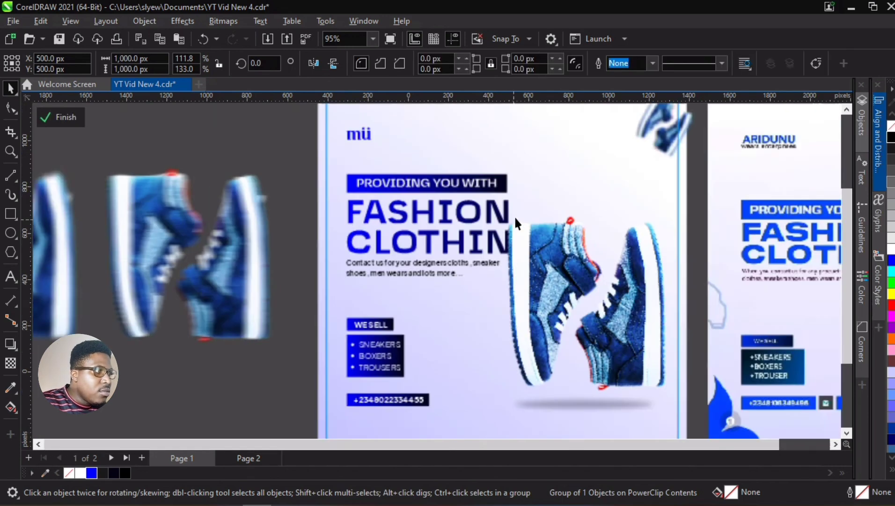
click(467, 206)
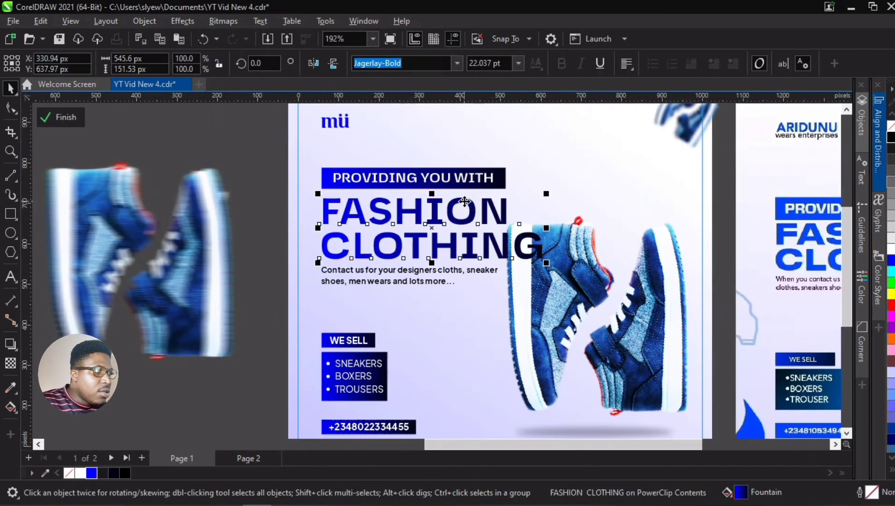
ctrl+click(263, 177)
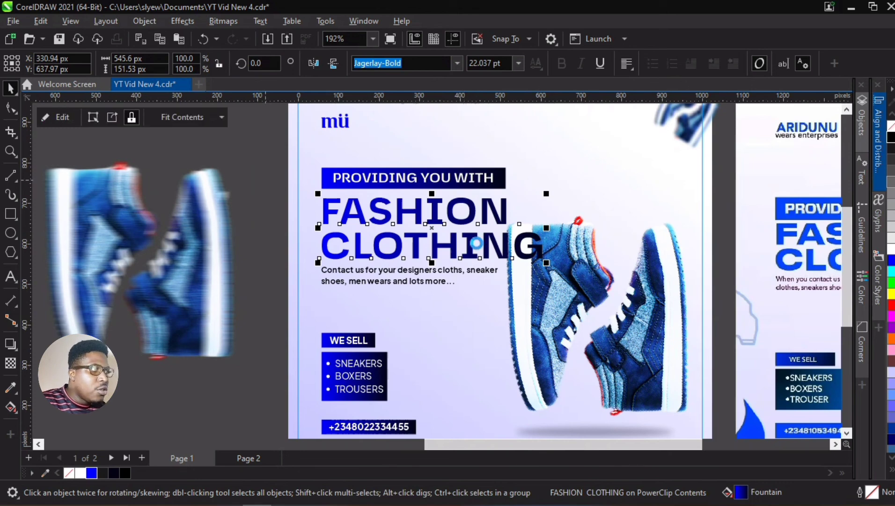
click(434, 239)
scroll(434, 239, down, 5)
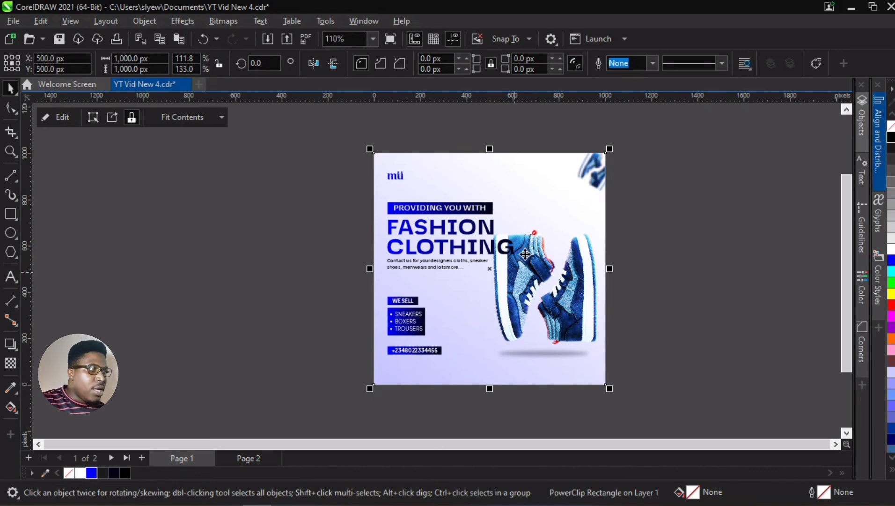
scroll(525, 253, up, 1)
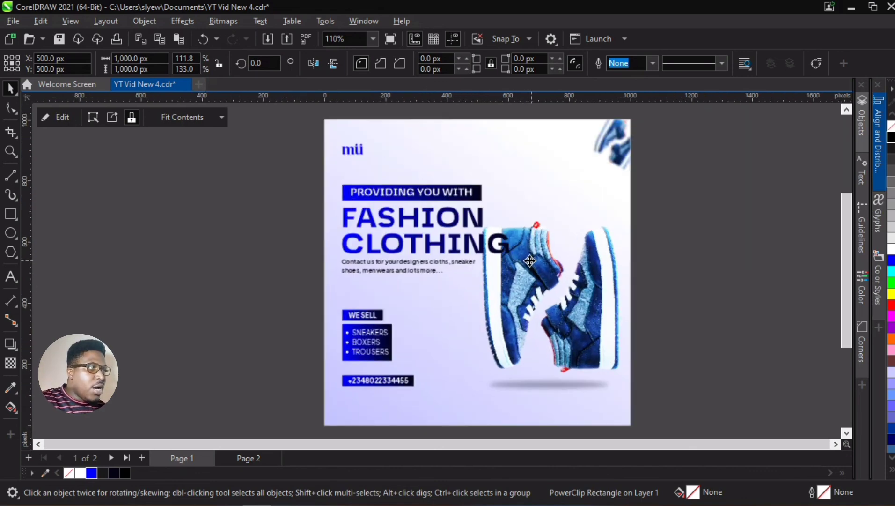
scroll(459, 267, down, 1)
Reopen the flyer's contents for editing and delete the reference design image beside the flyer.
double_click(455, 259)
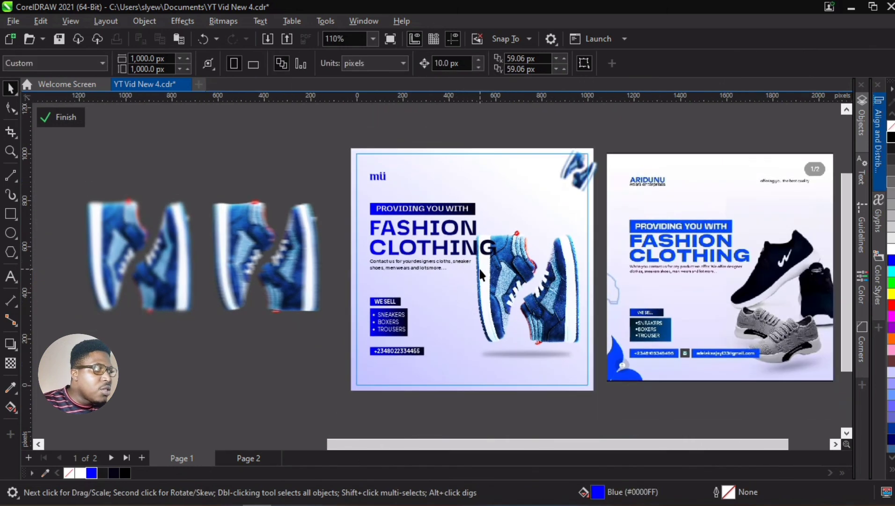
scroll(478, 265, up, 1)
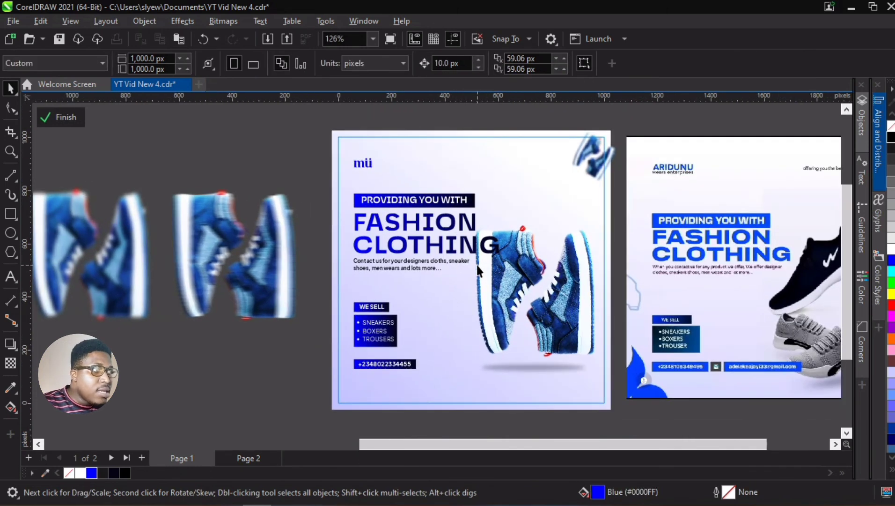
scroll(363, 259, down, 4)
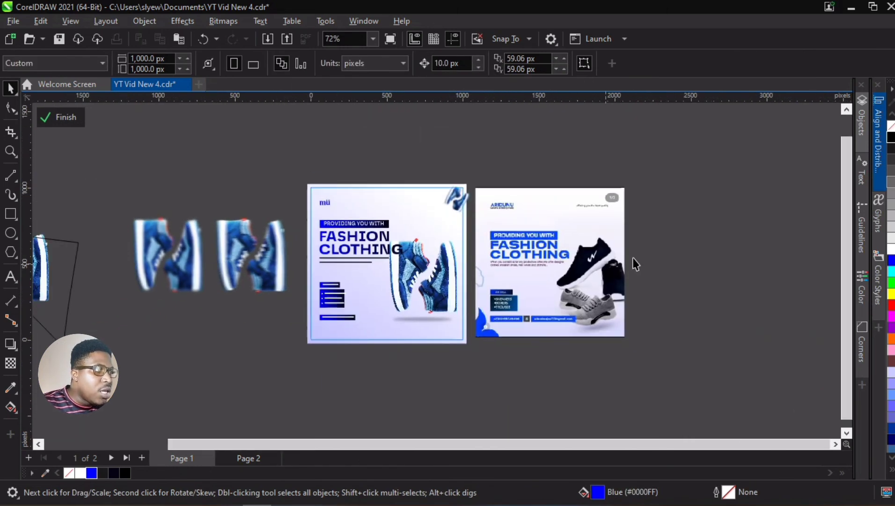
scroll(632, 257, up, 3)
scroll(585, 312, up, 4)
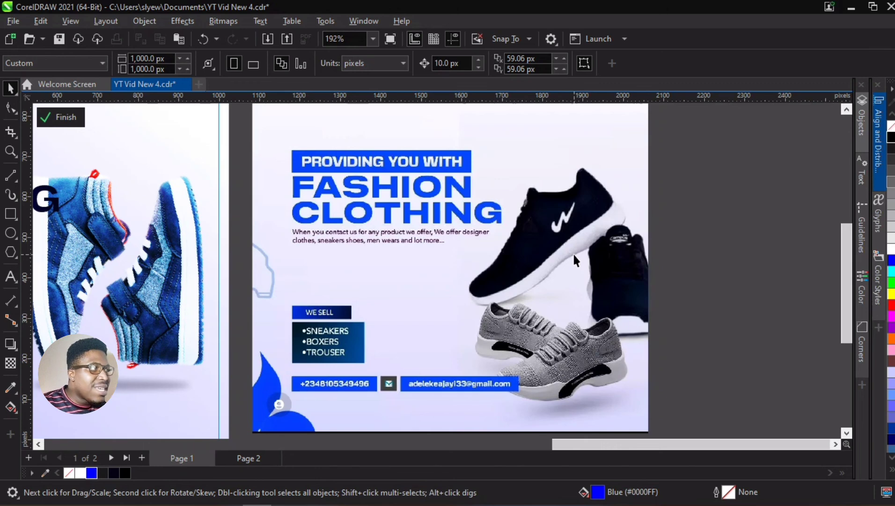
scroll(557, 370, up, 2)
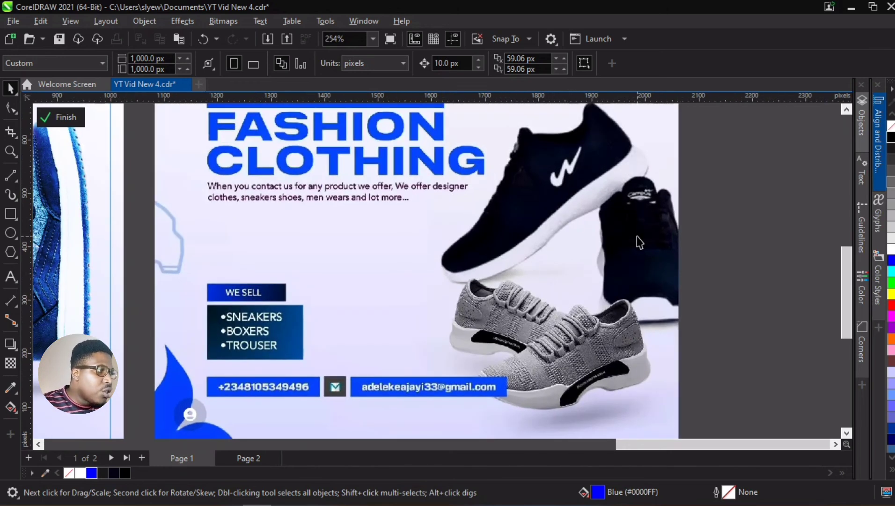
scroll(639, 241, down, 7)
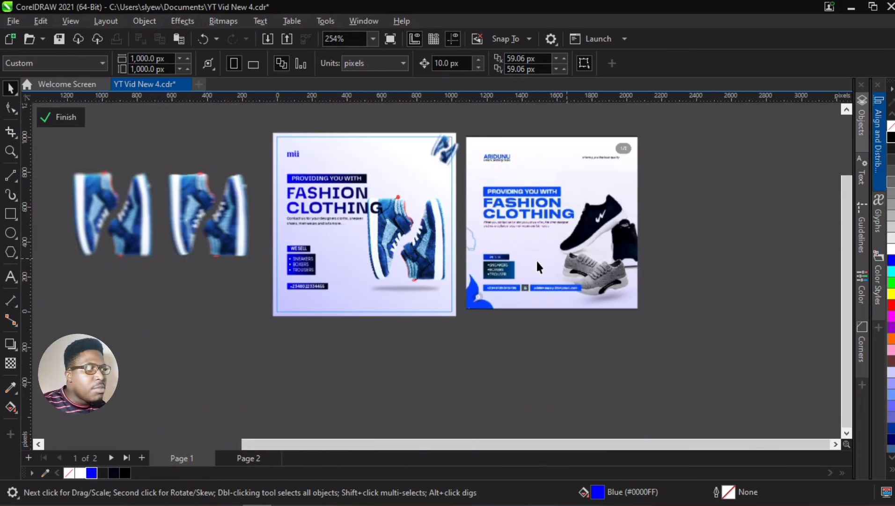
scroll(600, 253, down, 2)
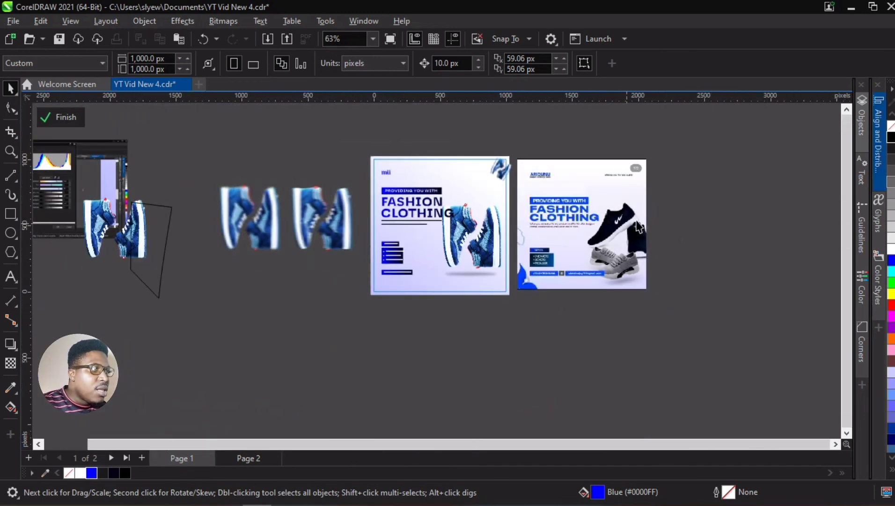
scroll(442, 232, up, 2)
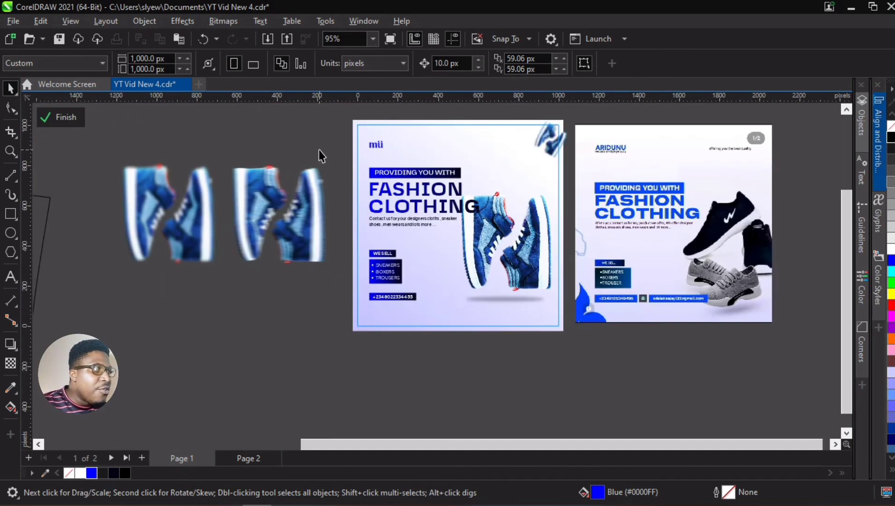
click(617, 190)
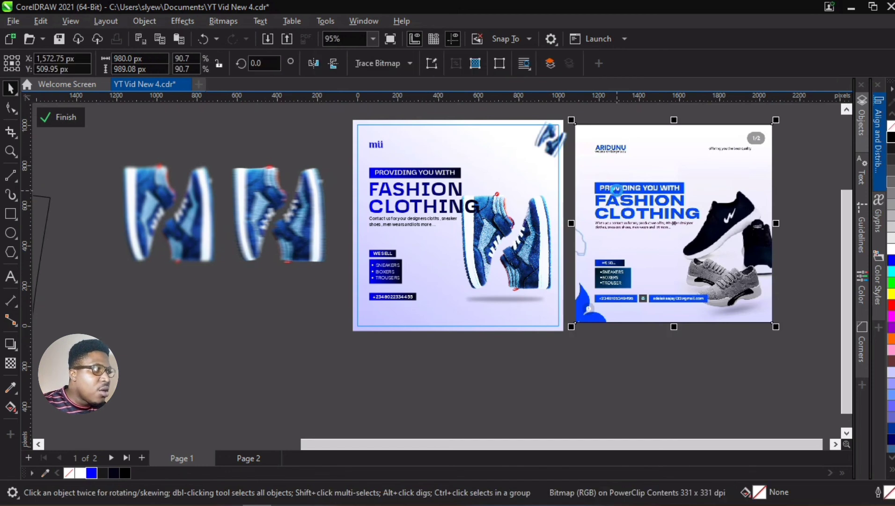
key(Delete)
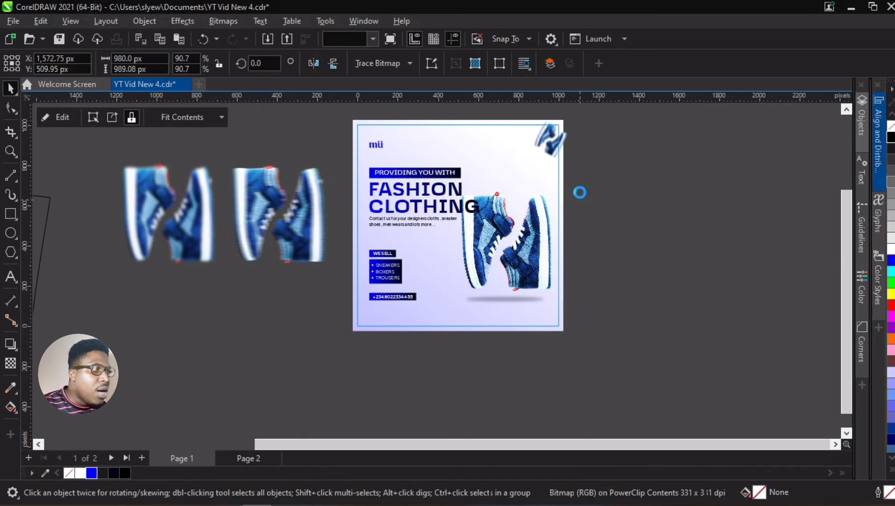
Undo the deletion of the reference design image and return to the page outside the flyer's contents.
key(ctrl+z)
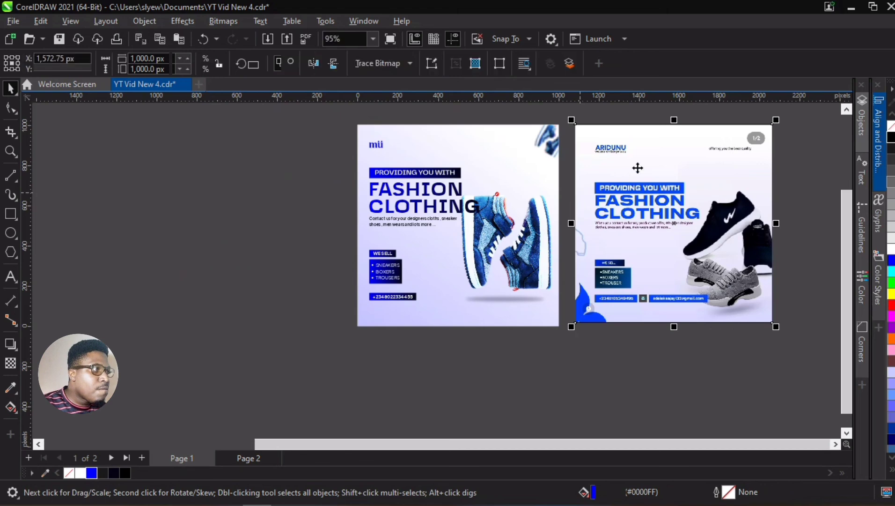
Examine the flyer against the reference design, checking the heading's overlap with the sneakers, the shoe shadow and the overall layout.
scroll(580, 192, up, 1)
scroll(486, 181, down, 1)
scroll(487, 178, up, 2)
scroll(495, 218, down, 1)
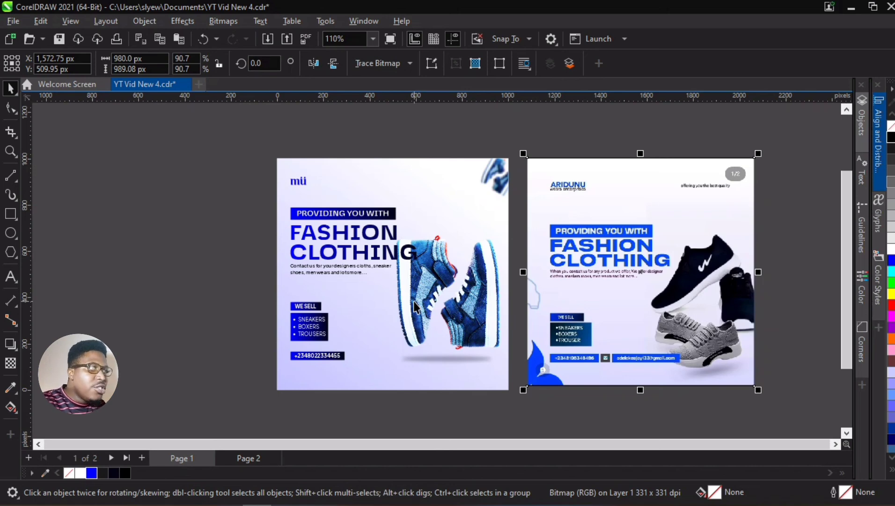
scroll(487, 290, down, 1)
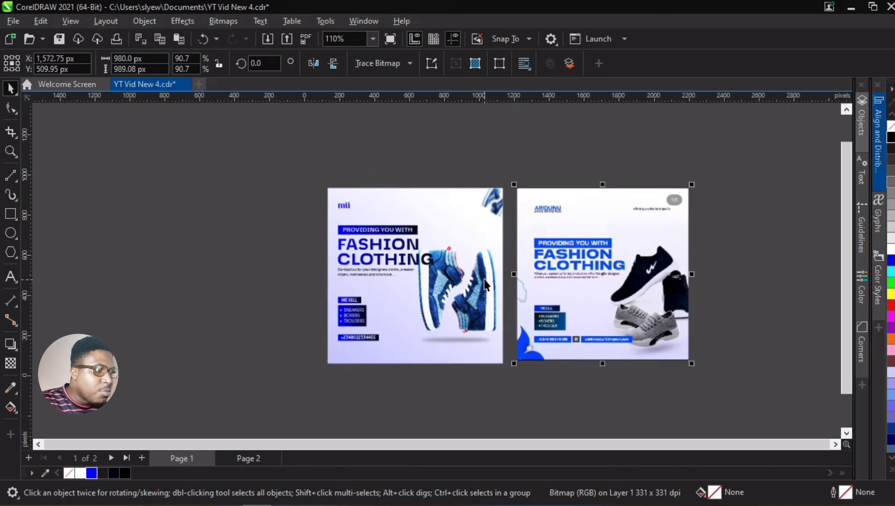
scroll(422, 276, up, 1)
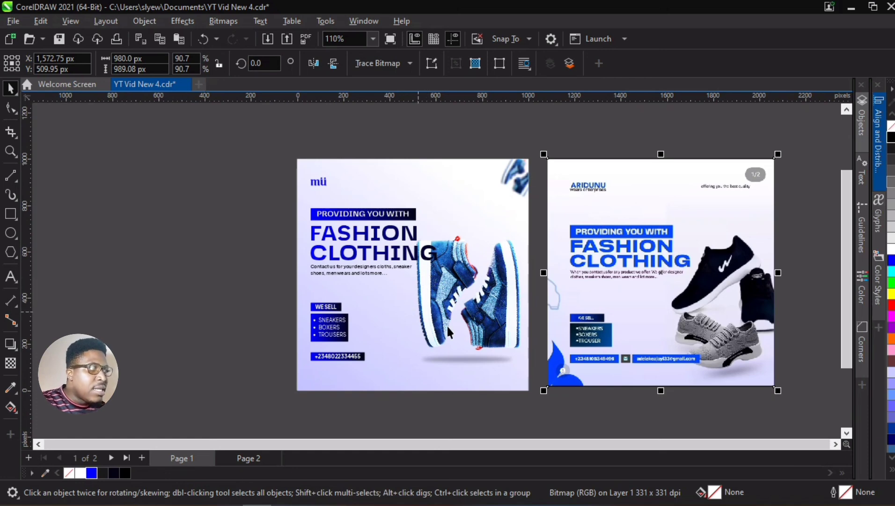
scroll(452, 315, up, 2)
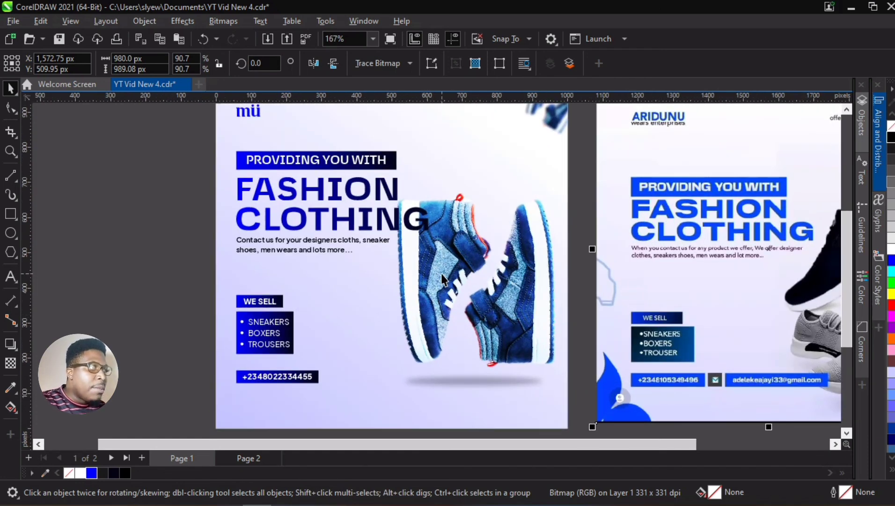
scroll(446, 292, up, 1)
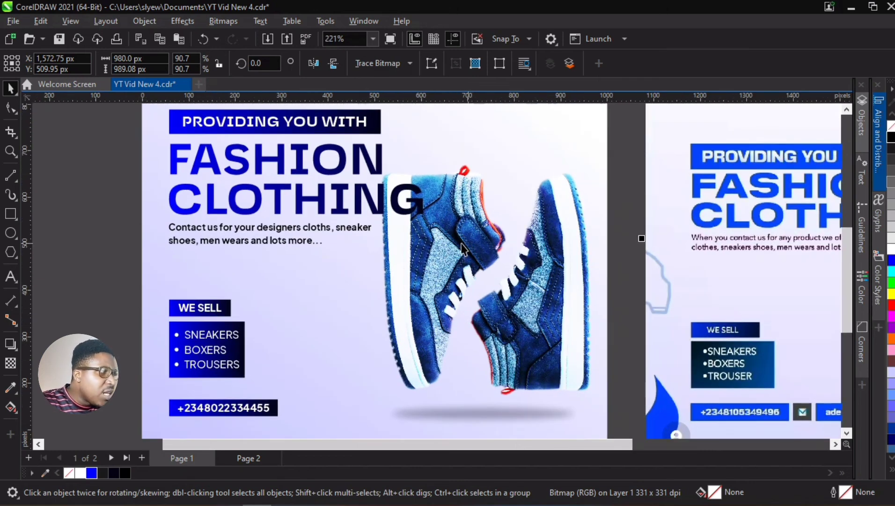
scroll(443, 259, down, 2)
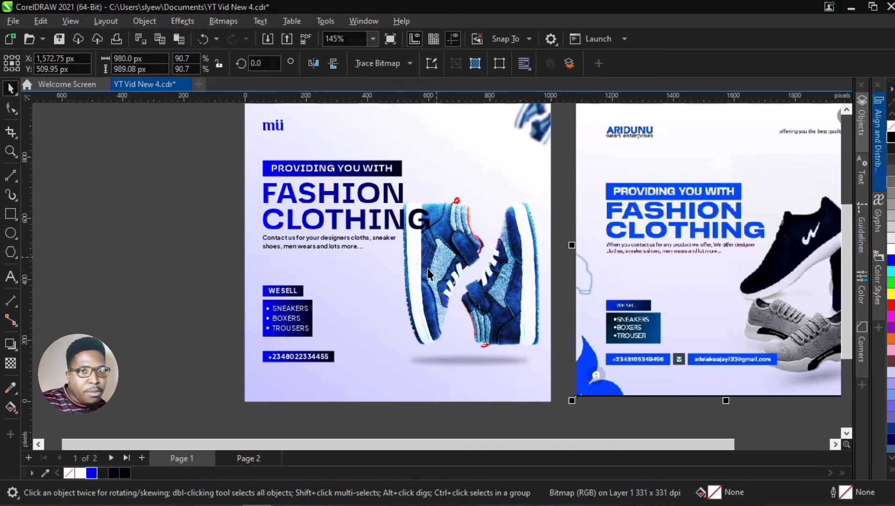
scroll(427, 269, down, 3)
scroll(409, 268, up, 1)
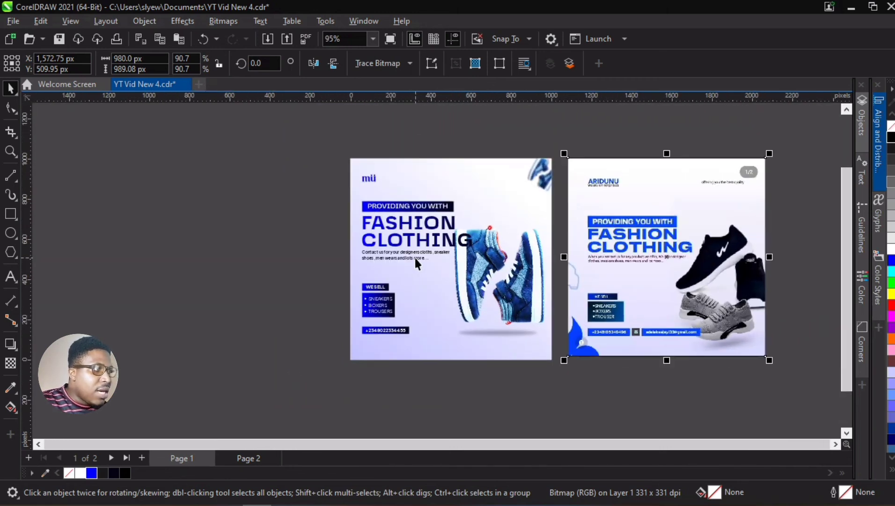